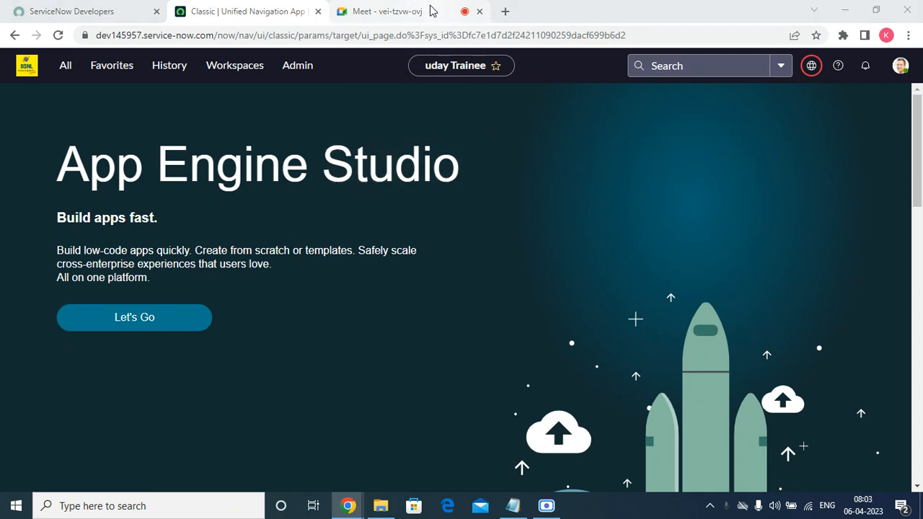
# Step: Launch Notepad from the Run prompt and maximize its window
pyautogui.press('super+r')
pyautogui.click(118, 463)
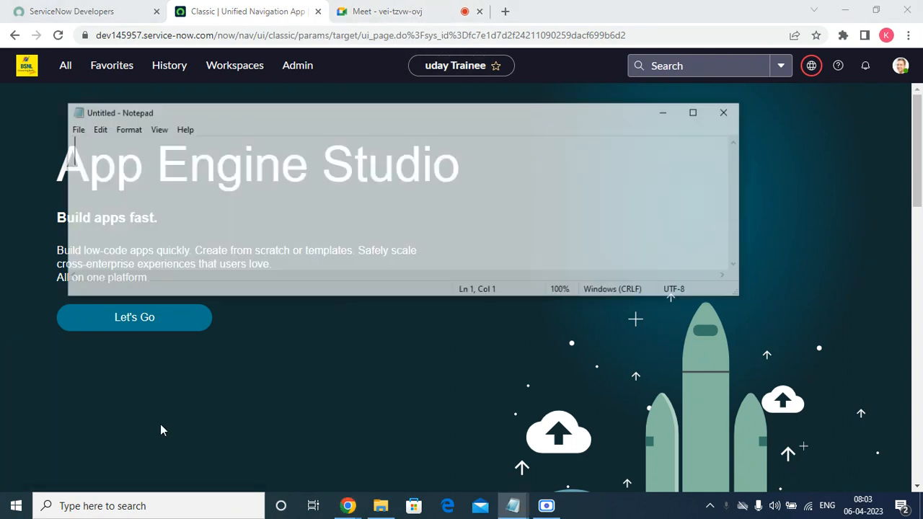
pyautogui.click(696, 113)
# Step: Type the heading 'Asset Management-', fixing the misspellings, then move to a new line
pyautogui.write('Assest')
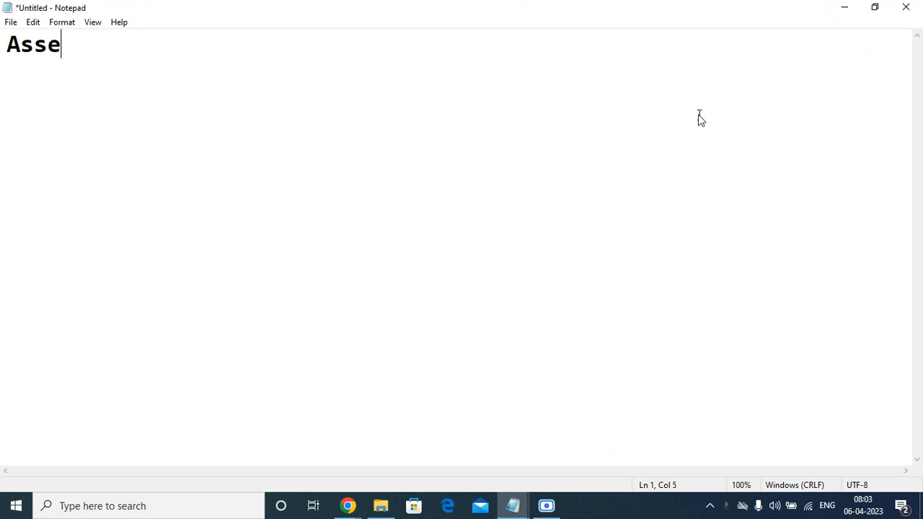
pyautogui.press('BackSpace')
pyautogui.press('BackSpace')
pyautogui.write('t anan')
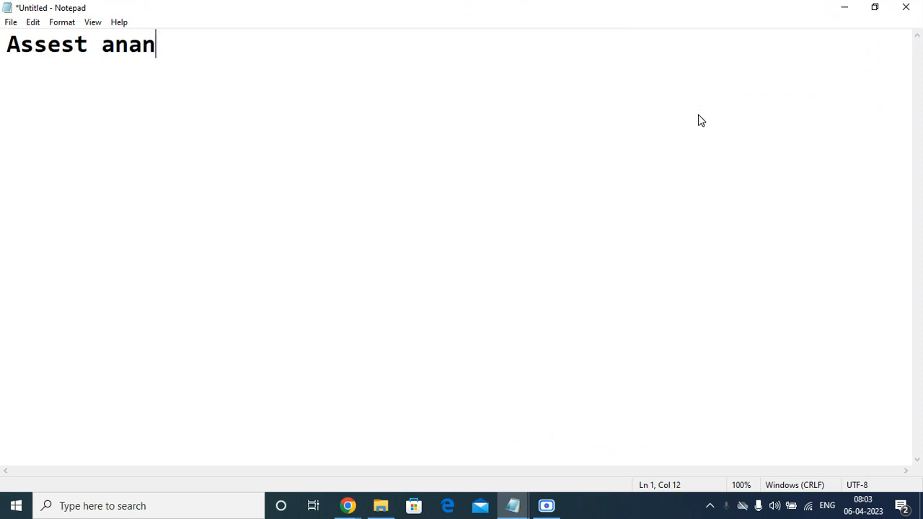
pyautogui.write('=')
pyautogui.press('BackSpace')
pyautogui.press('BackSpace')
pyautogui.press('BackSpace')
pyautogui.press('BackSpace')
pyautogui.press('BackSpace')
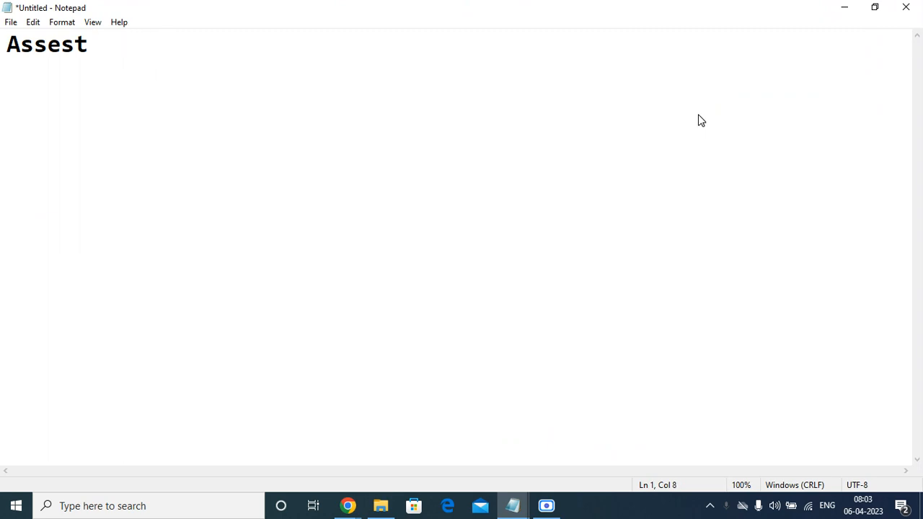
pyautogui.write('MMnanage')
pyautogui.press('BackSpace')
pyautogui.press('BackSpace')
pyautogui.press('BackSpace')
pyautogui.press('BackSpace')
pyautogui.press('BackSpace')
pyautogui.press('BackSpace')
pyautogui.press('BackSpace')
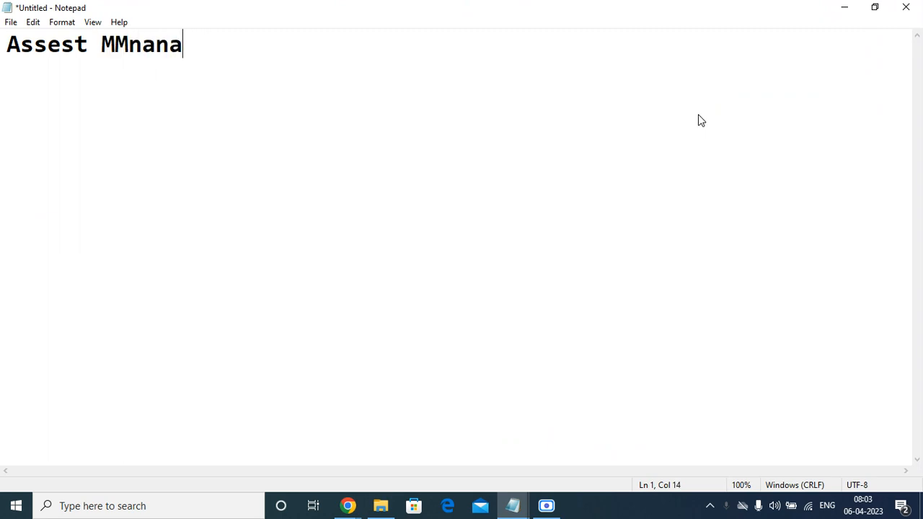
pyautogui.write('anagement')
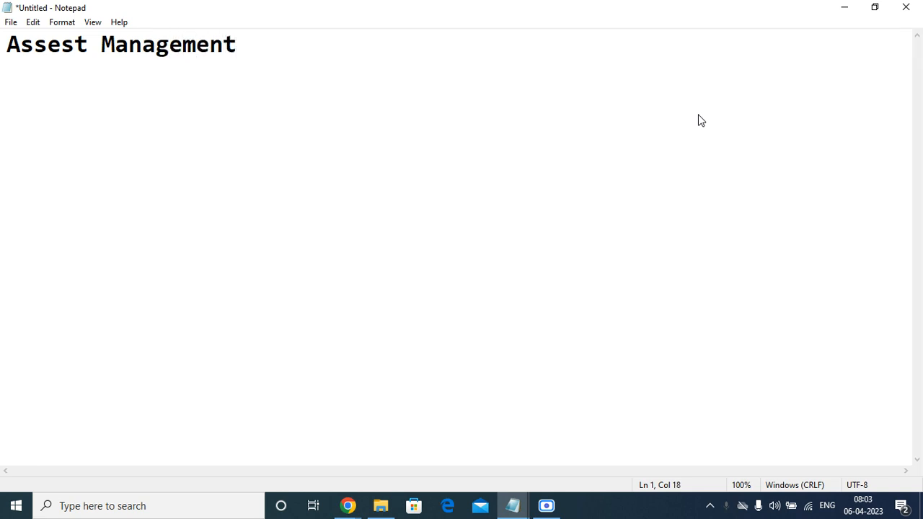
pyautogui.write('-')
pyautogui.press('Left')
pyautogui.press('Left')
pyautogui.press('Left')
pyautogui.press('Left')
pyautogui.press('Left')
pyautogui.press('Left')
pyautogui.press('Left')
pyautogui.press('Left')
pyautogui.press('Left')
pyautogui.press('Left')
pyautogui.press('Left')
pyautogui.press('Left')
pyautogui.press('Left')
pyautogui.press('Left')
pyautogui.press('Right')
pyautogui.press('BackSpace')
pyautogui.press('Right')
pyautogui.press('Right')
pyautogui.press('Right')
pyautogui.press('Right')
pyautogui.press('Right')
pyautogui.press('Right')
pyautogui.press('Right')
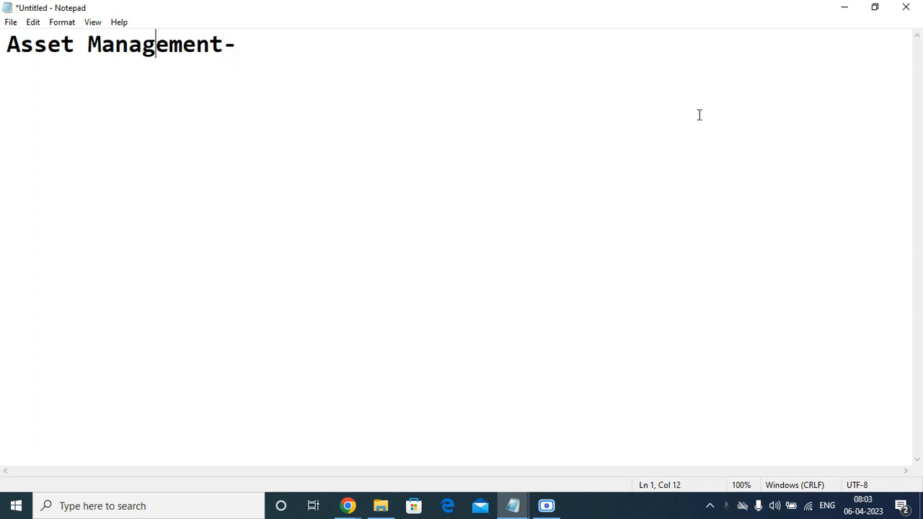
pyautogui.press('Right')
pyautogui.press('Right')
pyautogui.press('Right')
pyautogui.press('Right')
pyautogui.press('Right')
pyautogui.press('Right')
pyautogui.press('Return')
pyautogui.press('Return')
# Step: Begin the second line with 'SAM- Software As'
pyautogui.write('SA')
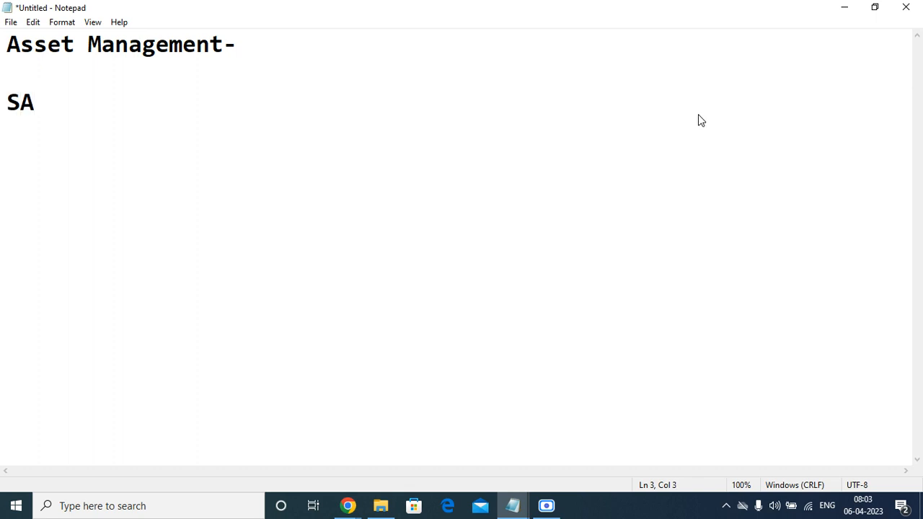
pyautogui.write('M- Software ')
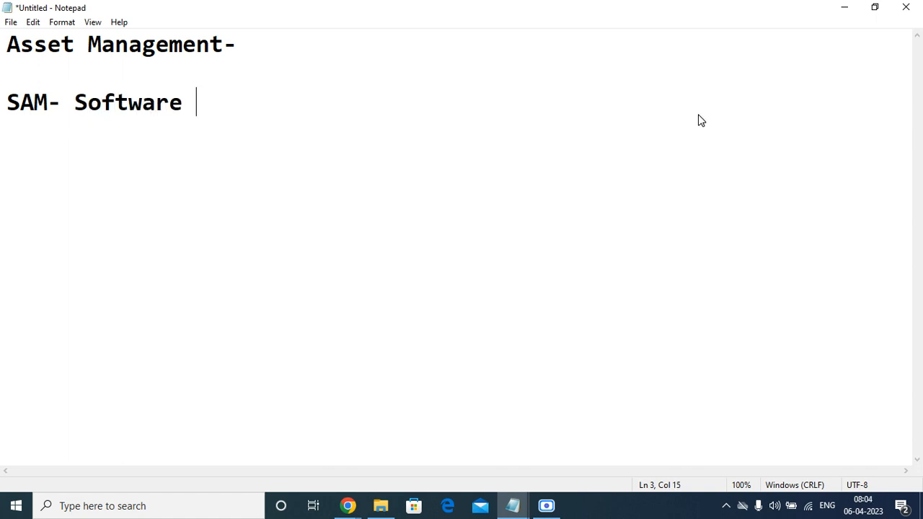
pyautogui.write('Asses')
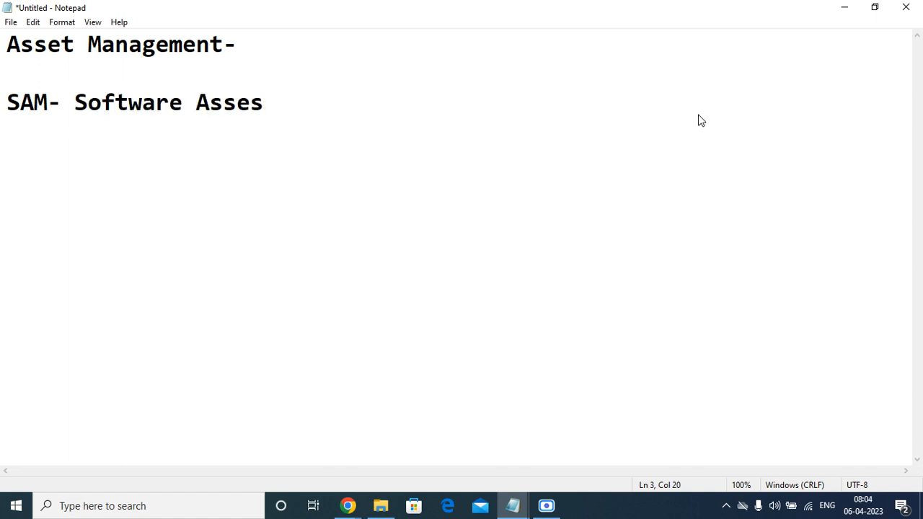
pyautogui.press('BackSpace')
pyautogui.write('r')
pyautogui.press('BackSpace')
pyautogui.press('BackSpace')
pyautogui.write('set')
pyautogui.press('BackSpace')
pyautogui.press('BackSpace')
pyautogui.press('BackSpace')
pyautogui.press('BackSpace')
pyautogui.press('BackSpace')
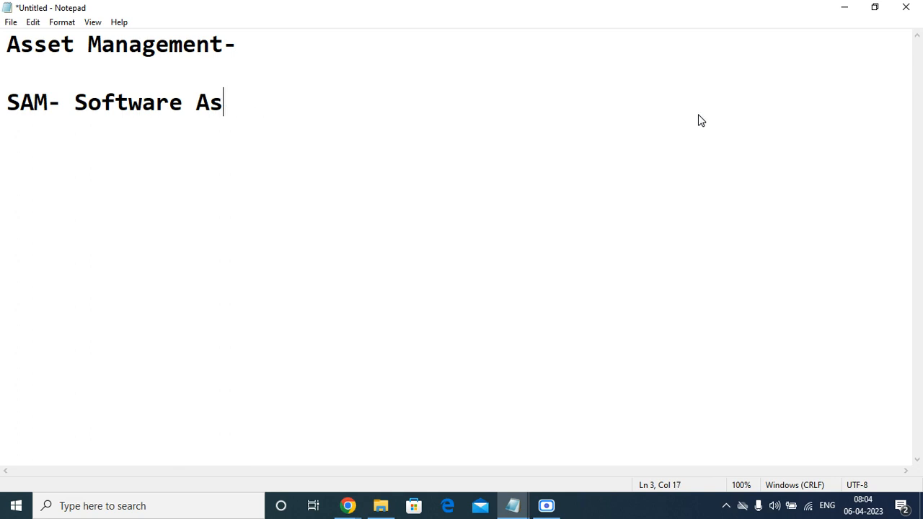
pyautogui.write('e')
pyautogui.press('BackSpace')
# Step: Complete the line as 'SAM- Software Asset Management.' and start a new line
pyautogui.write('sest')
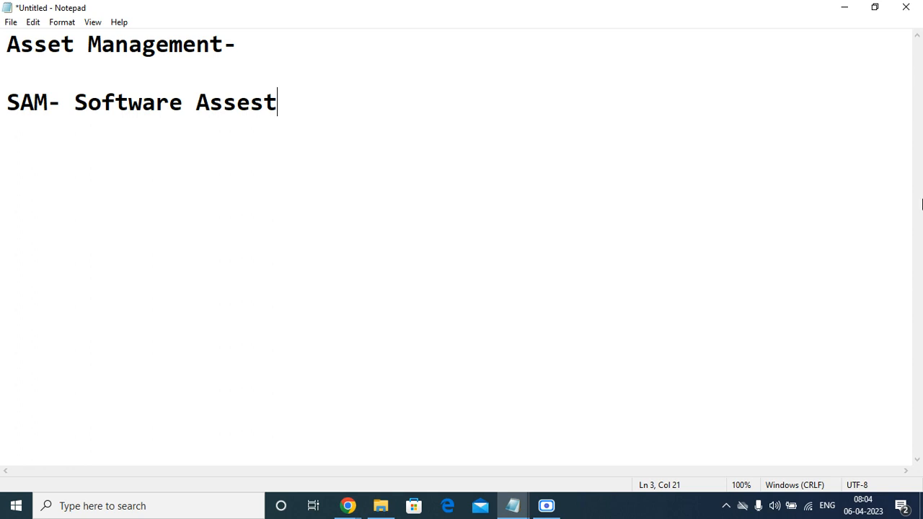
pyautogui.press('Left')
pyautogui.press('BackSpace')
pyautogui.press('Right')
pyautogui.write('man')
pyautogui.press('BackSpace')
pyautogui.press('BackSpace')
pyautogui.press('BackSpace')
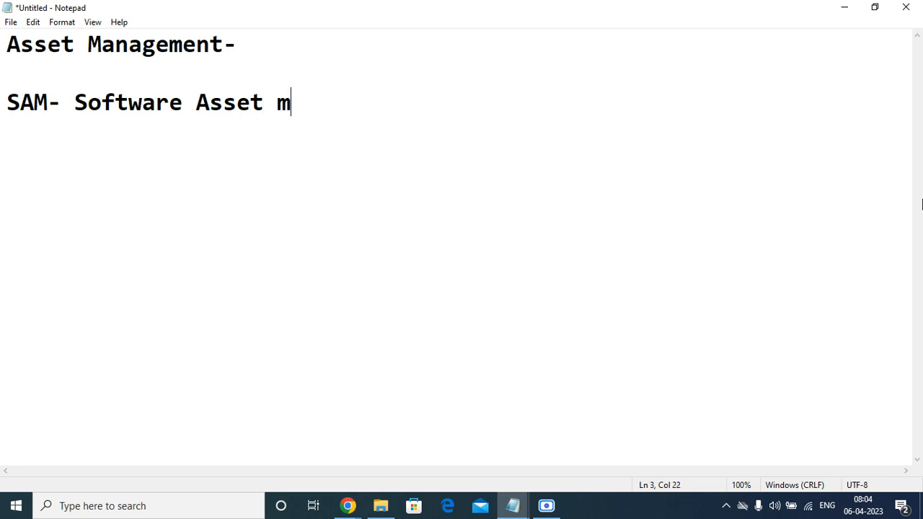
pyautogui.write('M')
pyautogui.write('ana')
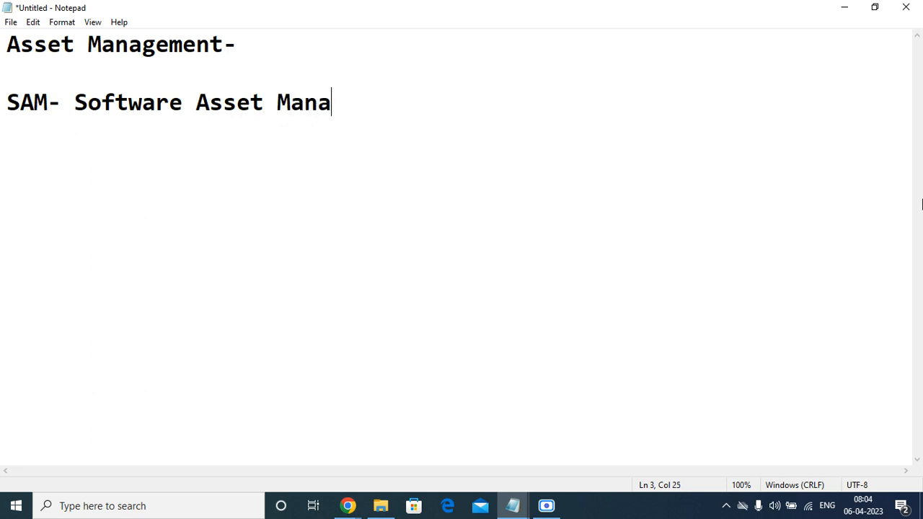
pyautogui.write('gement')
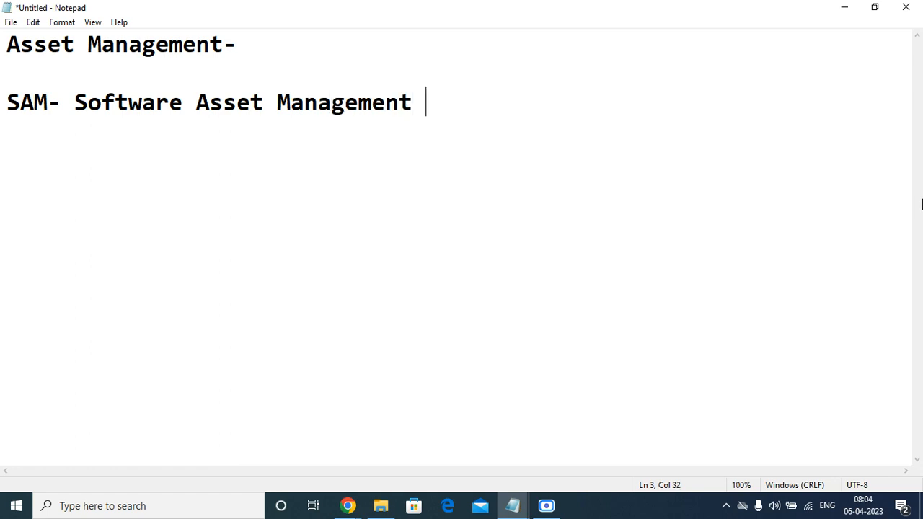
pyautogui.press('BackSpace')
pyautogui.write('.')
pyautogui.press('Return')
# Step: Add the line 'HAM- Hardware Asset Management.' followed by a new line
pyautogui.write('HAmM')
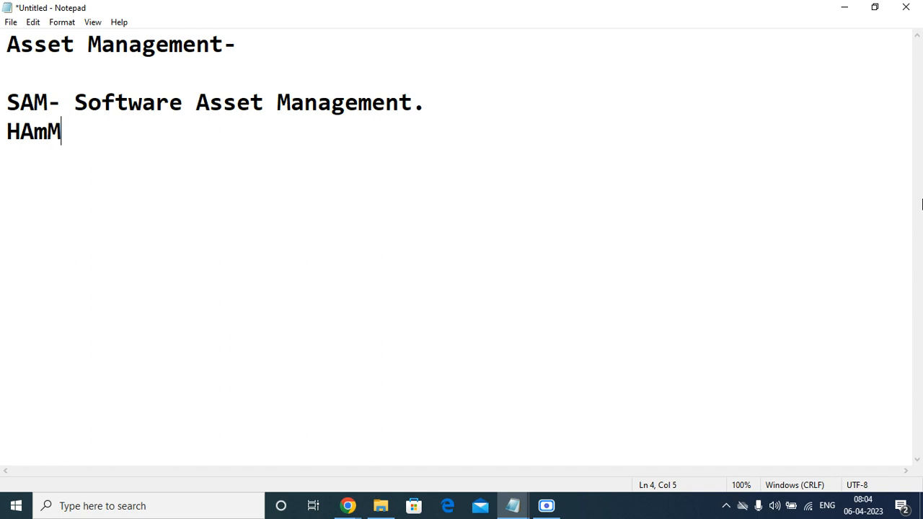
pyautogui.press('BackSpace')
pyautogui.press('BackSpace')
pyautogui.write('M')
pyautogui.press('BackSpace')
pyautogui.write('- sO')
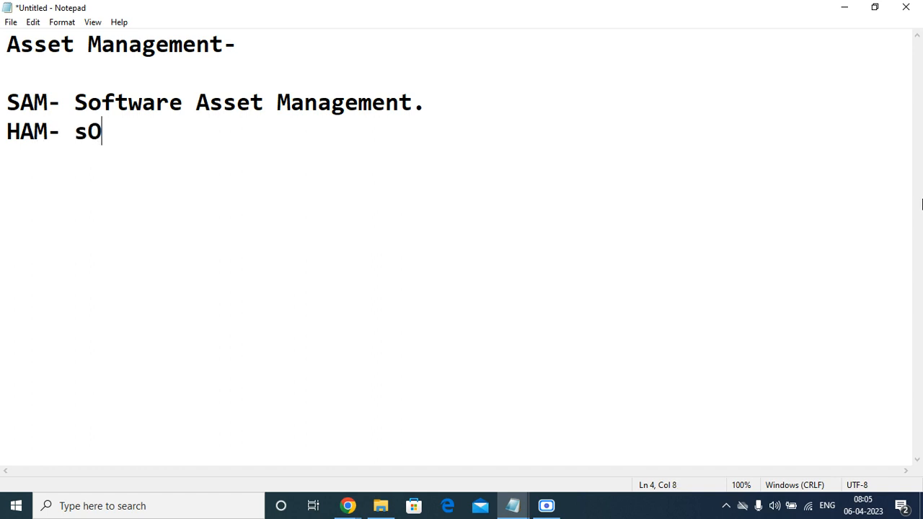
pyautogui.press('BackSpace')
pyautogui.press('BackSpace')
pyautogui.write('SOftwr')
pyautogui.press('BackSpace')
pyautogui.press('BackSpace')
pyautogui.press('BackSpace')
pyautogui.press('BackSpace')
pyautogui.press('BackSpace')
pyautogui.press('BackSpace')
pyautogui.write('Hardwar')
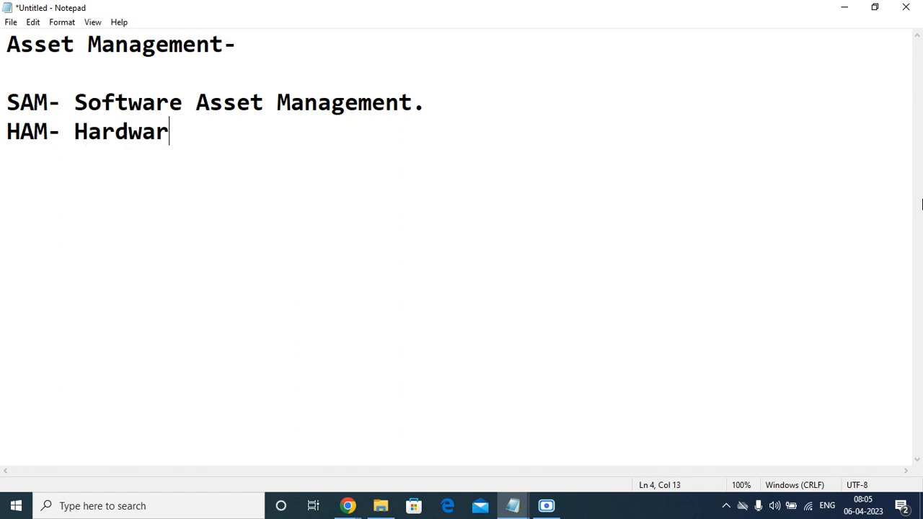
pyautogui.write('e Asser')
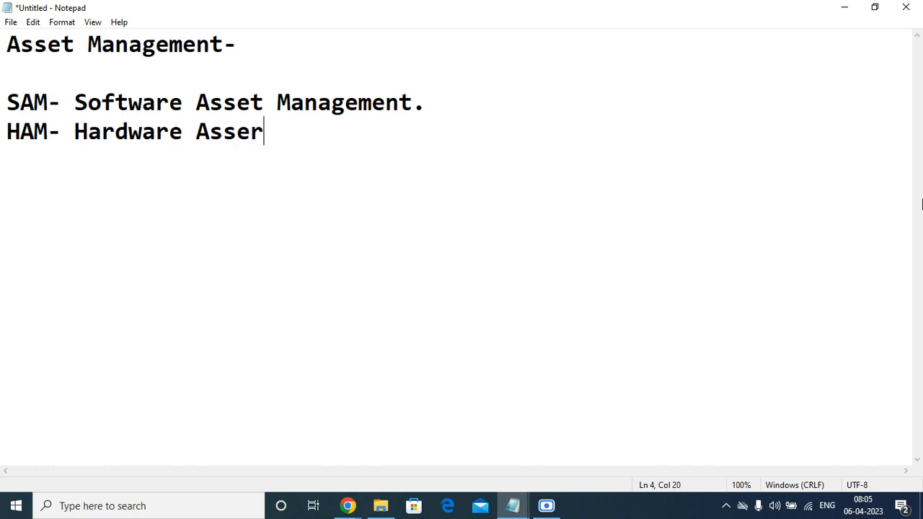
pyautogui.press('BackSpace')
pyautogui.write('t MM')
pyautogui.press('BackSpace')
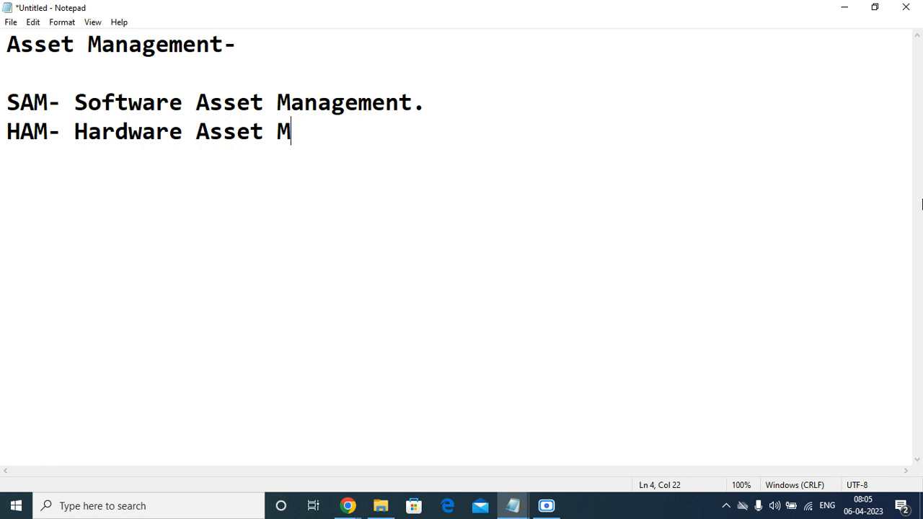
pyautogui.write('anage')
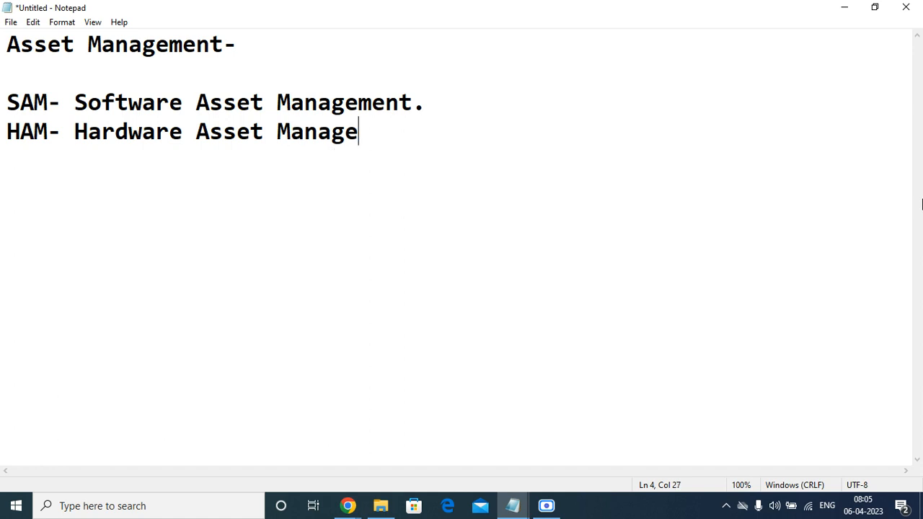
pyautogui.write('ment.')
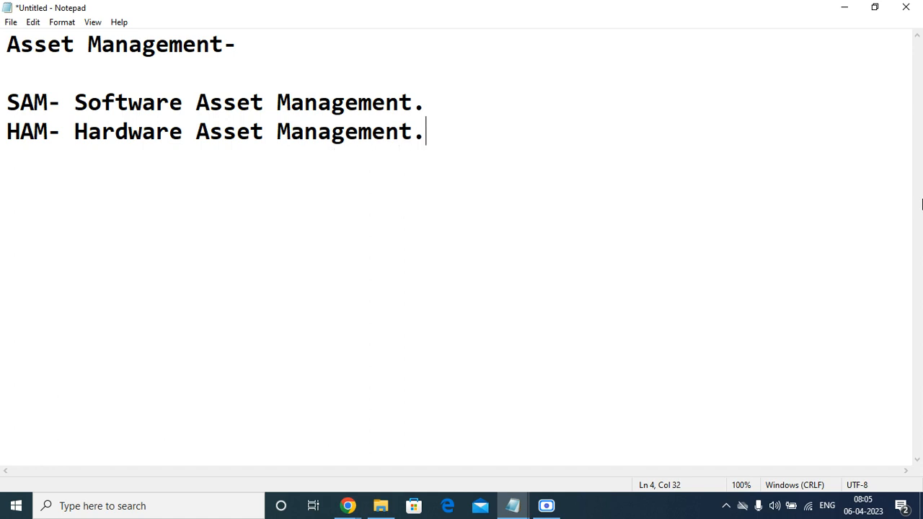
pyautogui.press('Return')
# Step: Minimize Notepad, open Hardware Assets via the 'hardware' module filter, and start a new record
pyautogui.click(854, 7)
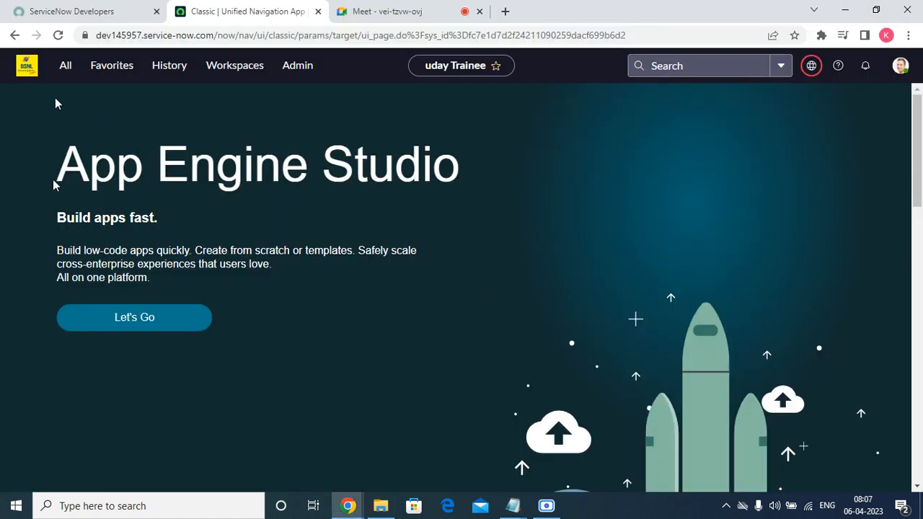
pyautogui.click(72, 72)
pyautogui.click(75, 102)
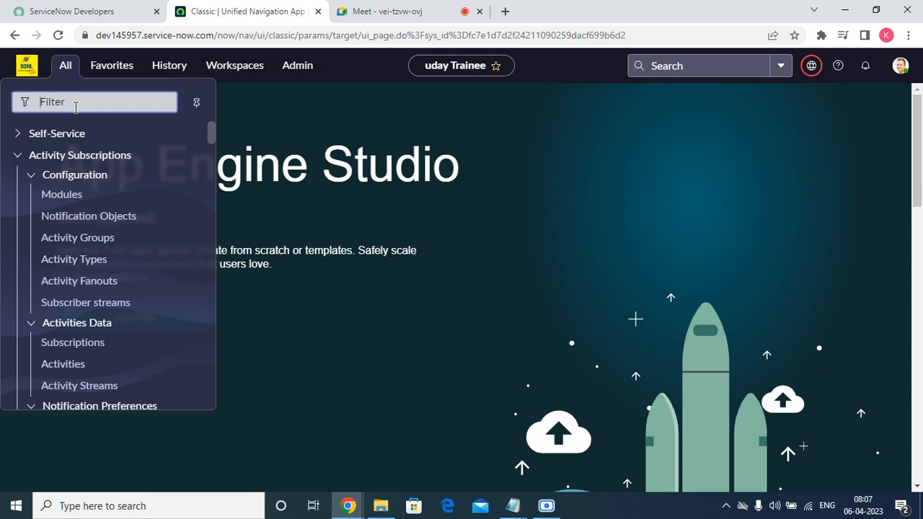
pyautogui.write('hardware')
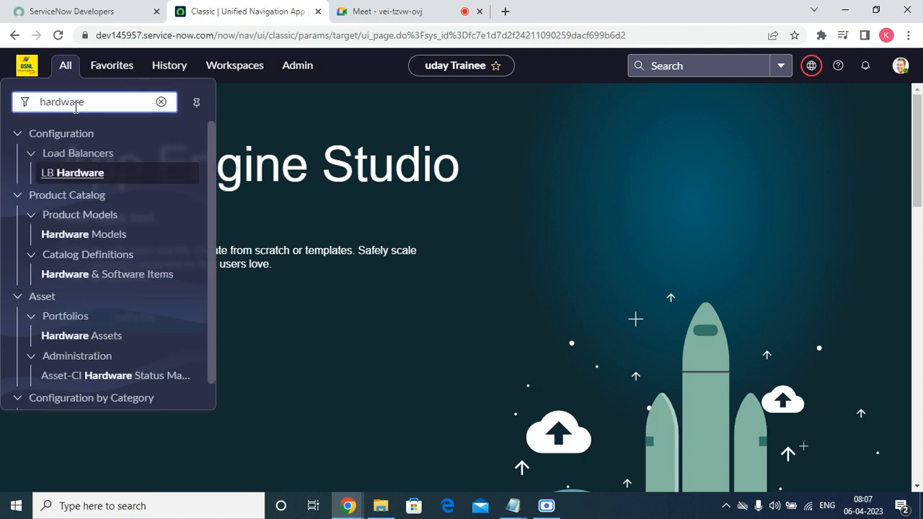
pyautogui.click(86, 339)
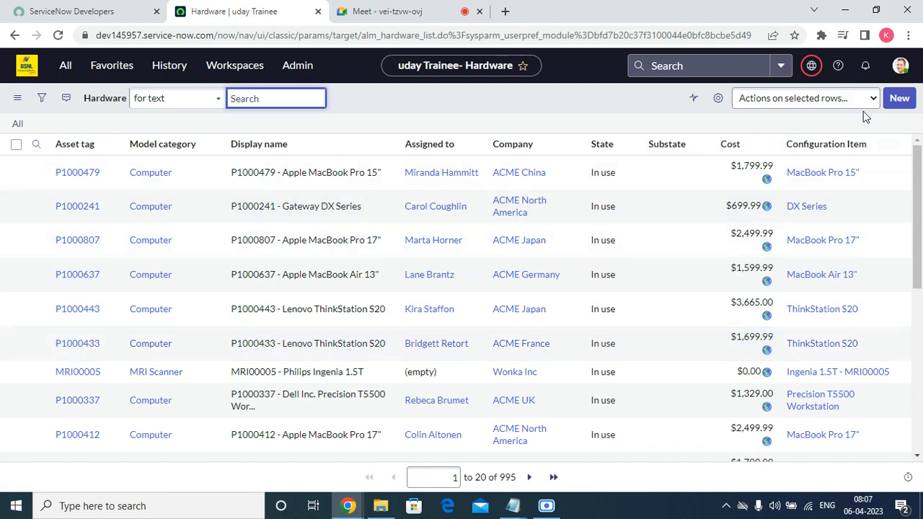
pyautogui.click(899, 100)
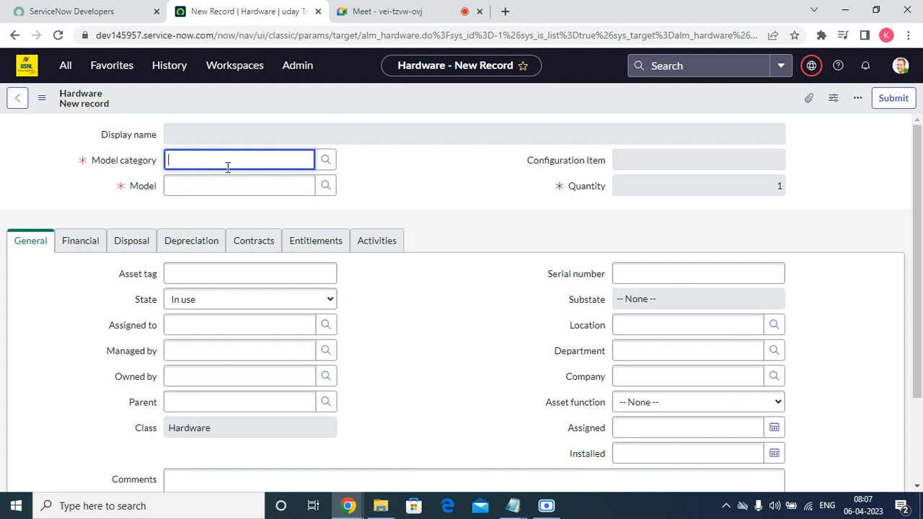
# Step: Pick AIX Server as the Model category and browse the matching models
pyautogui.click(324, 161)
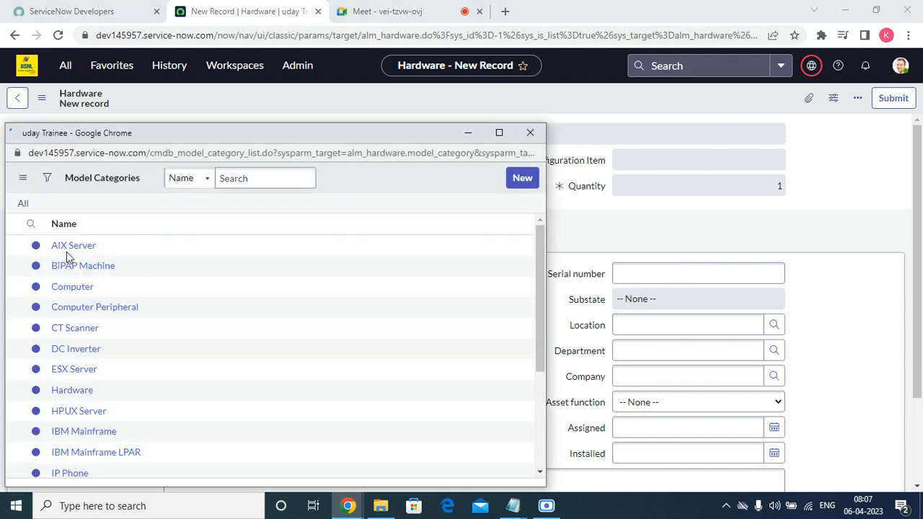
pyautogui.click(68, 248)
pyautogui.click(217, 187)
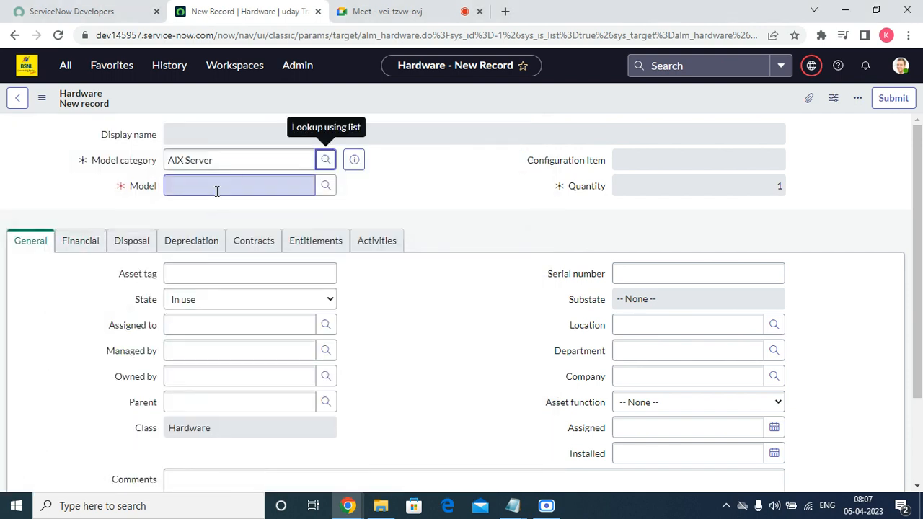
pyautogui.click(325, 187)
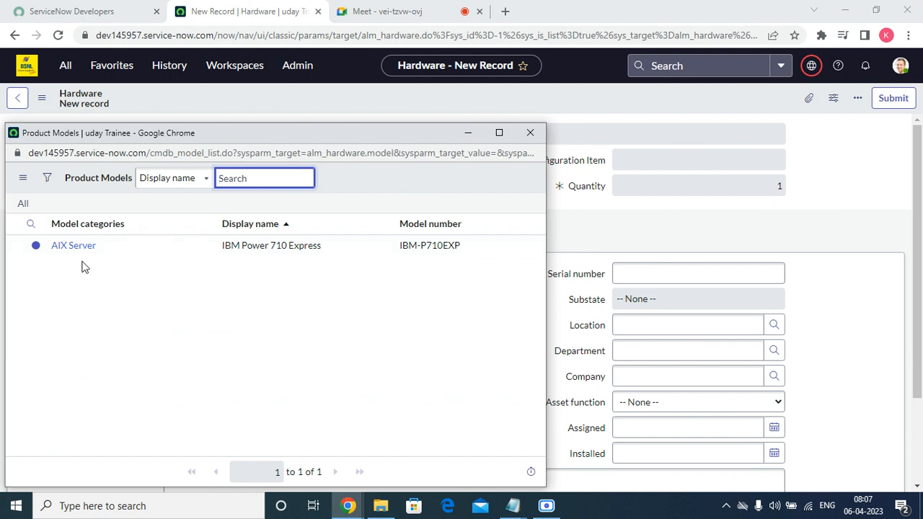
pyautogui.click(75, 247)
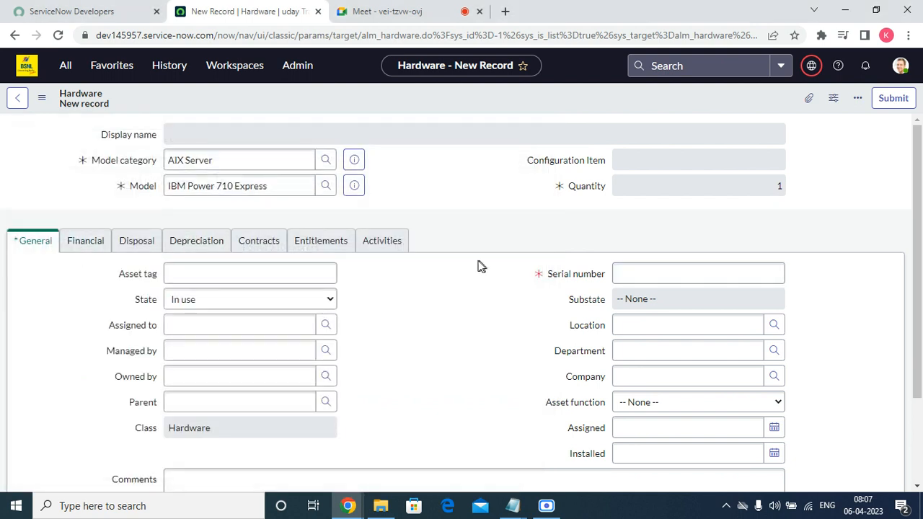
pyautogui.scroll(-2, 488, 360)
pyautogui.scroll(2, 488, 361)
# Step: Clear the AIX Server Model category and the IBM Power 710 Express Model
pyautogui.click(192, 159)
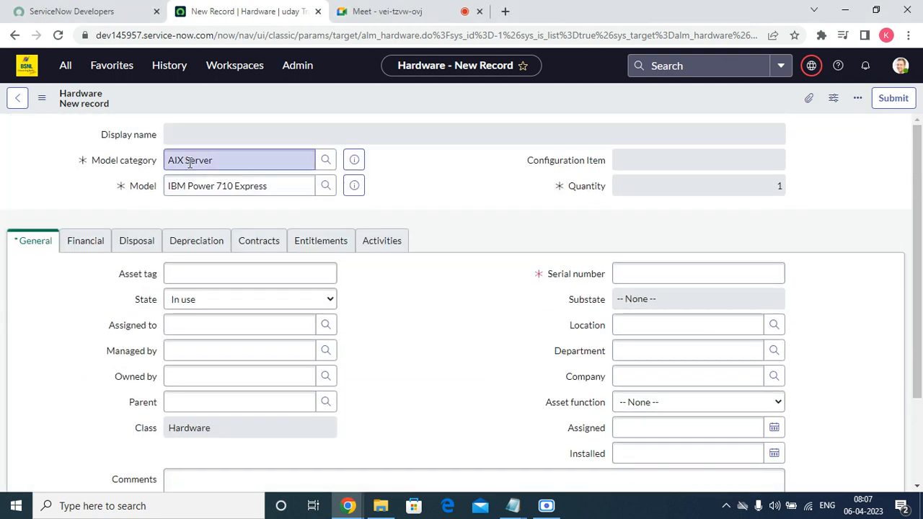
pyautogui.doubleClick(191, 161)
pyautogui.click(191, 161)
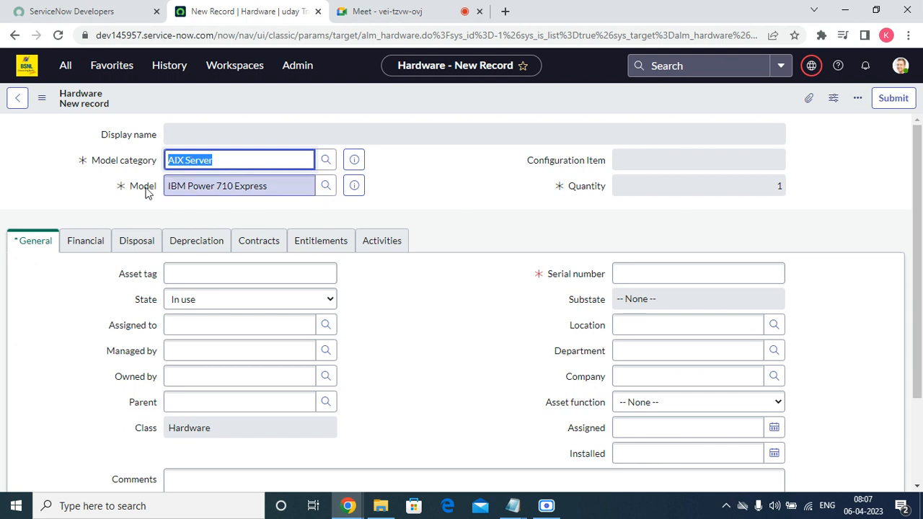
pyautogui.click(324, 161)
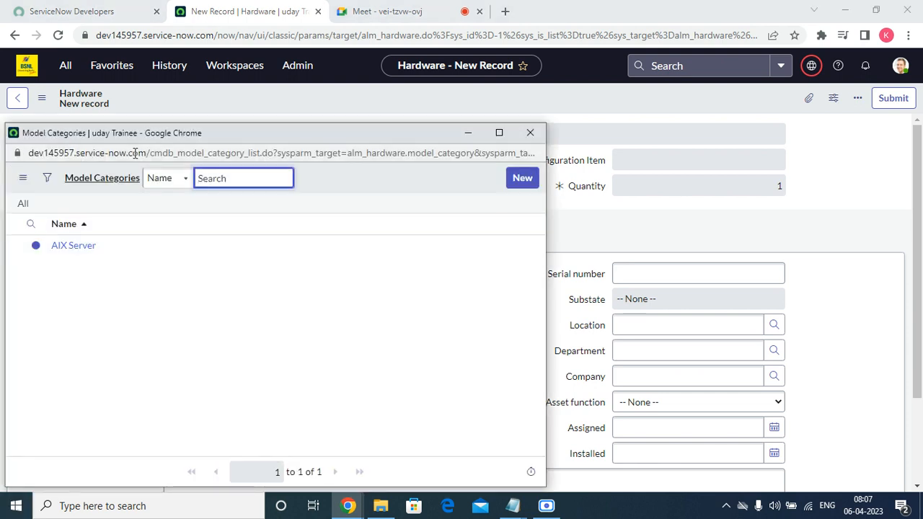
pyautogui.click(530, 132)
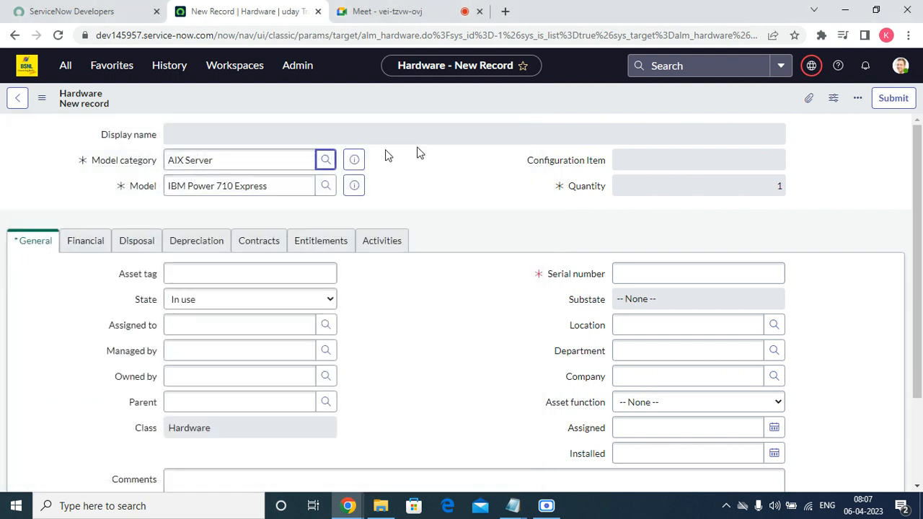
pyautogui.doubleClick(308, 155)
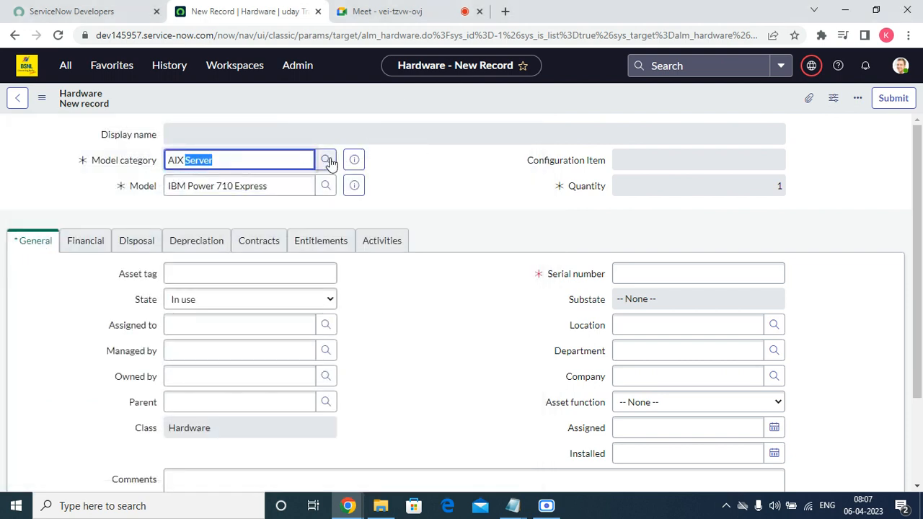
pyautogui.click(326, 161)
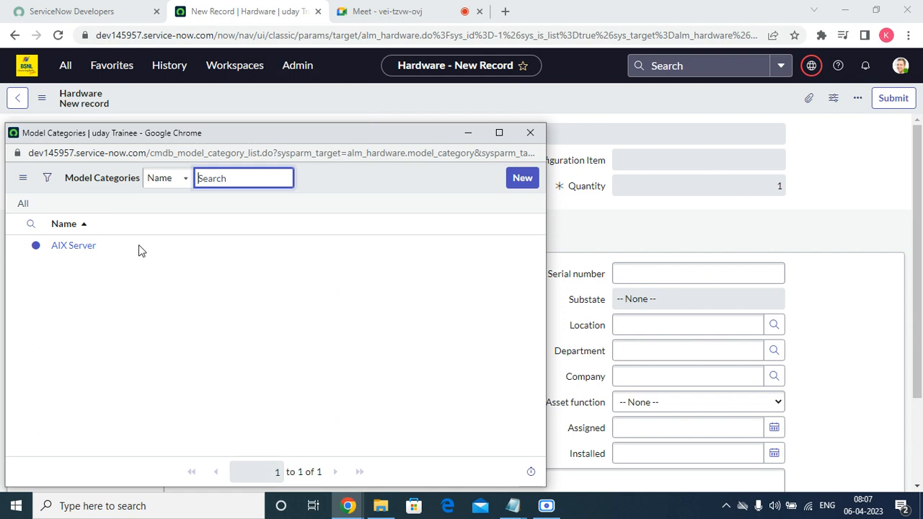
pyautogui.click(529, 133)
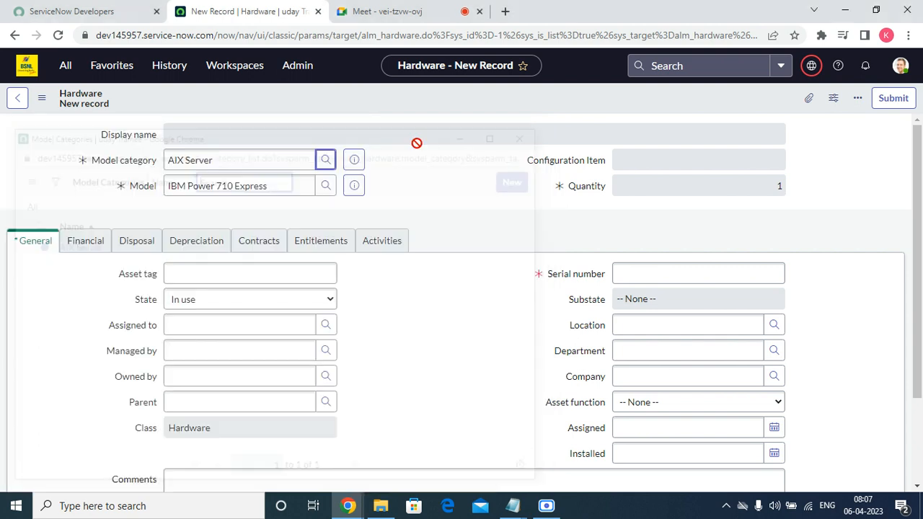
pyautogui.doubleClick(275, 152)
pyautogui.press('BackSpace')
pyautogui.press('BackSpace')
pyautogui.press('BackSpace')
pyautogui.press('BackSpace')
pyautogui.press('BackSpace')
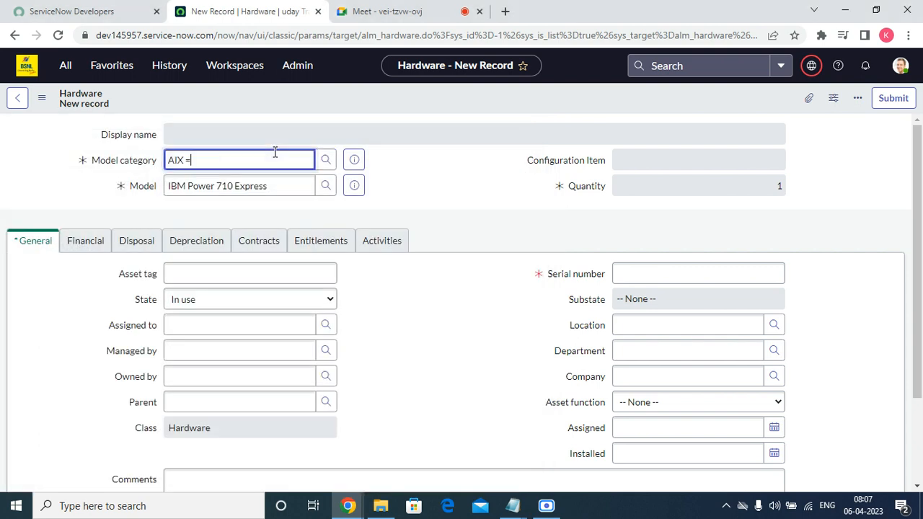
pyautogui.press('Tab')
pyautogui.press('BackSpace')
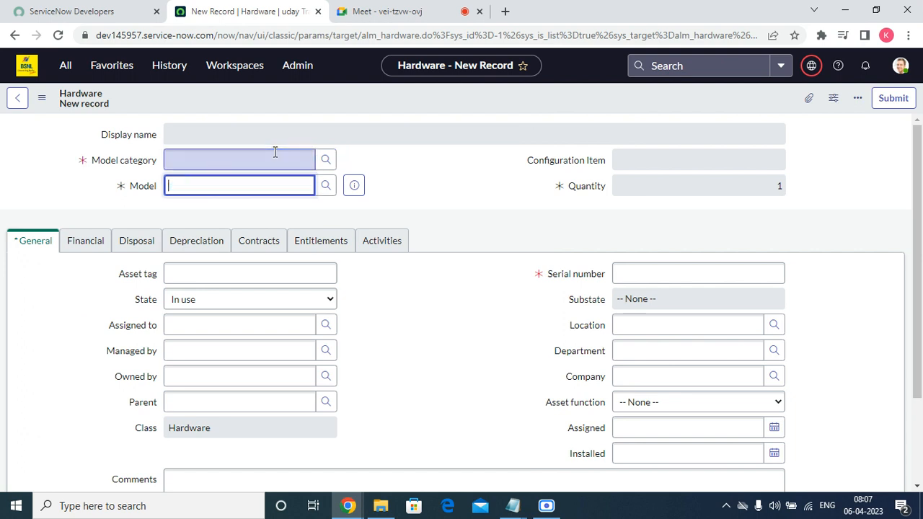
pyautogui.click(407, 172)
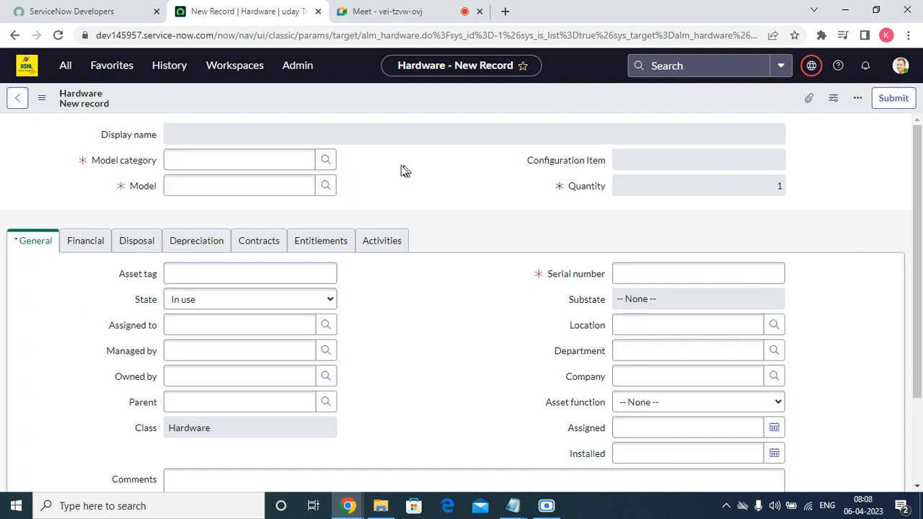
# Step: Reopen the model category lookup and copy its table name from the address
pyautogui.click(326, 161)
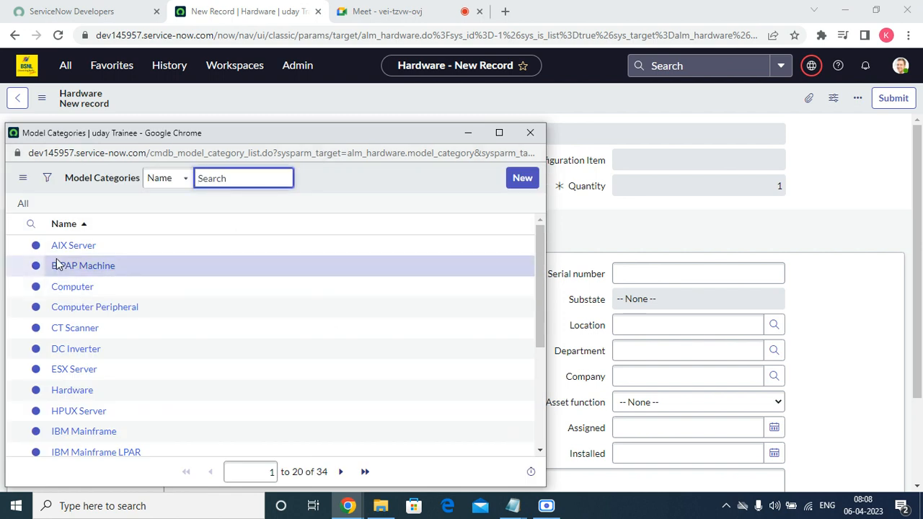
pyautogui.scroll(-3, 103, 323)
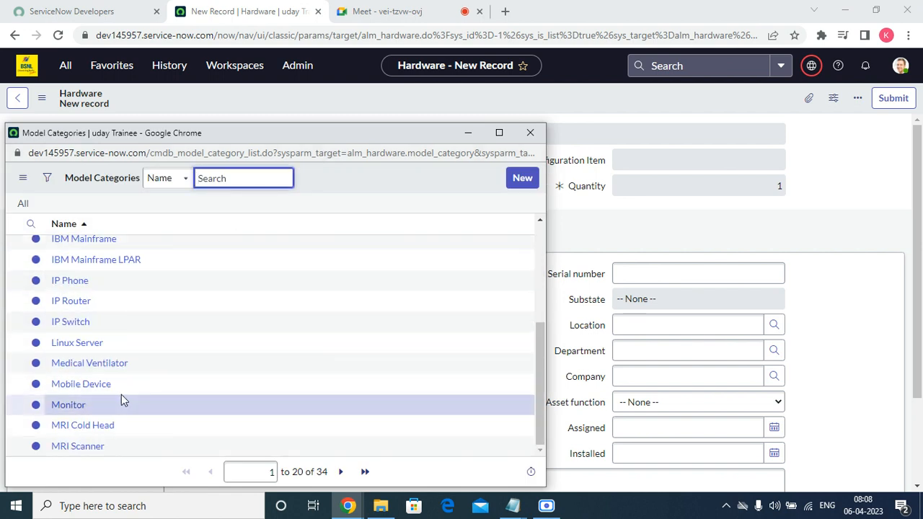
pyautogui.scroll(3, 122, 364)
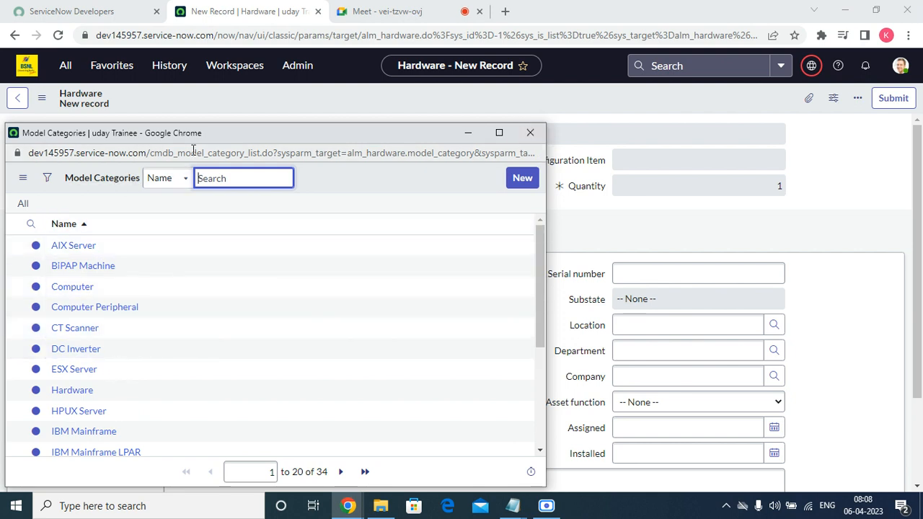
pyautogui.moveTo(245, 153); pyautogui.dragTo(148, 153)
pyautogui.hotkey('ctrl', 'c')
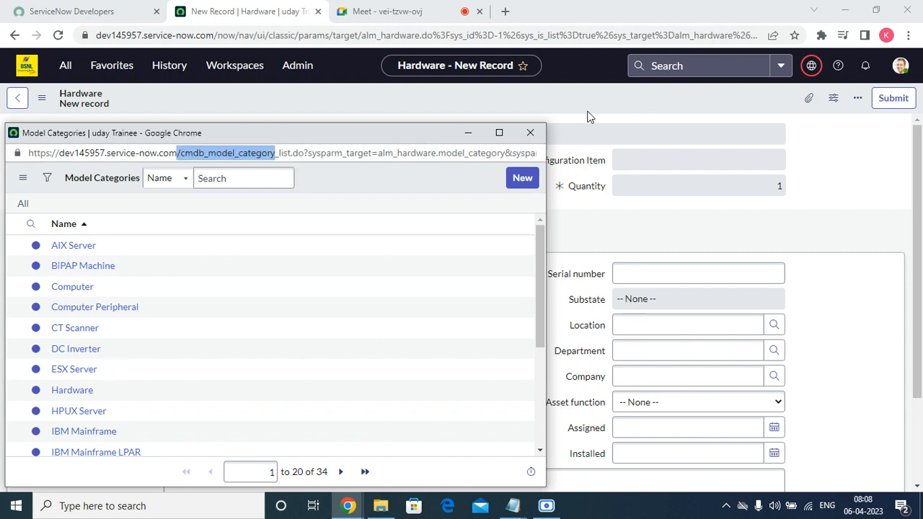
pyautogui.click(530, 133)
# Step: Go to cmdb_model_category.list through the navigator filter and scroll the categories
pyautogui.click(101, 66)
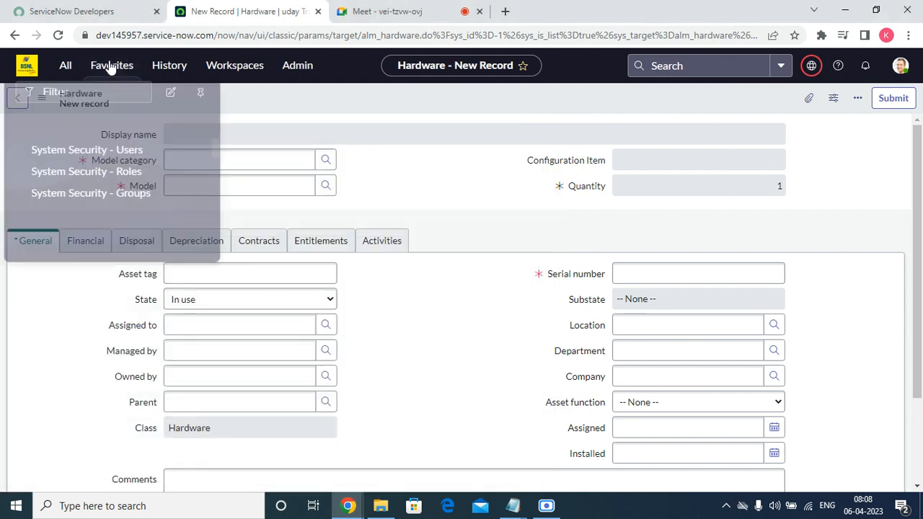
pyautogui.hotkey('ctrl', 'v')
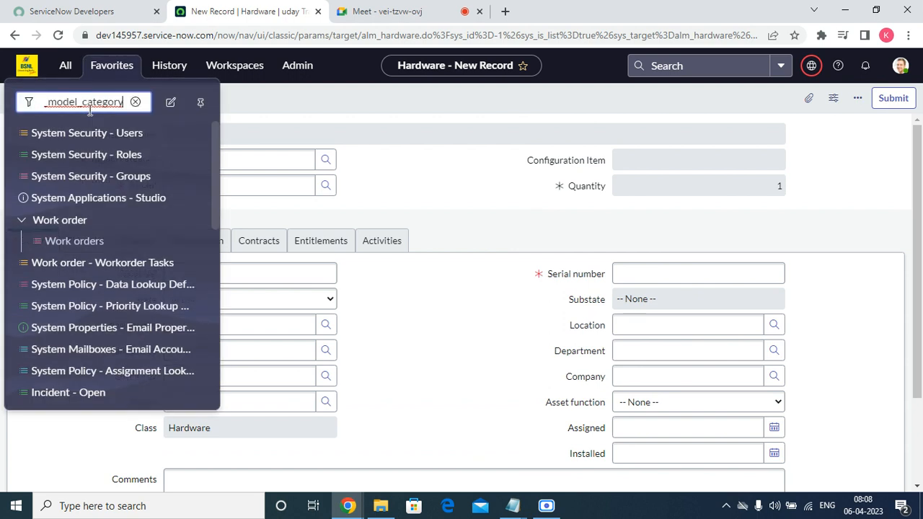
pyautogui.write('.list')
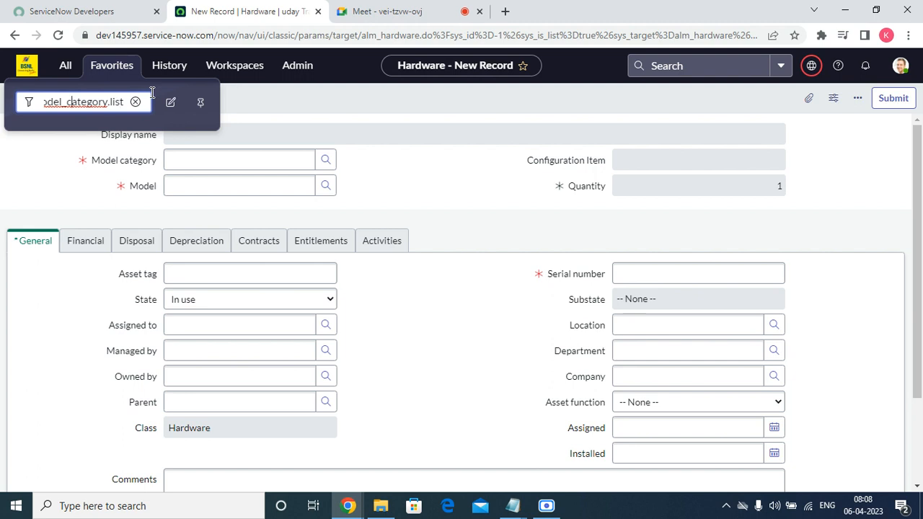
pyautogui.press('Home')
pyautogui.press('Delete')
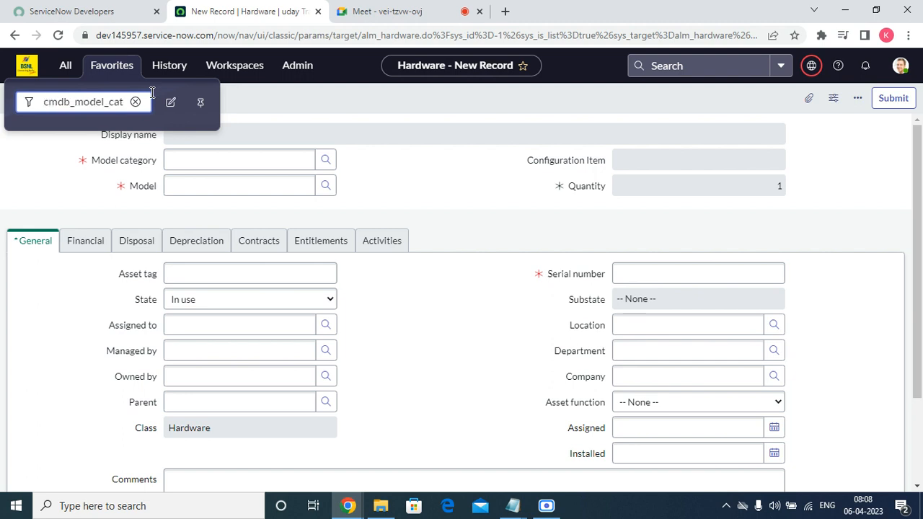
pyautogui.press('Return')
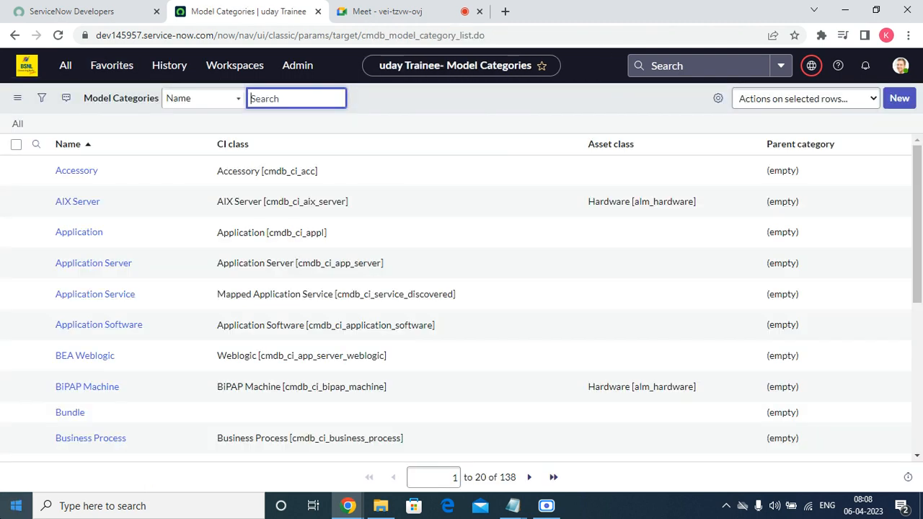
pyautogui.scroll(-5, 528, 267)
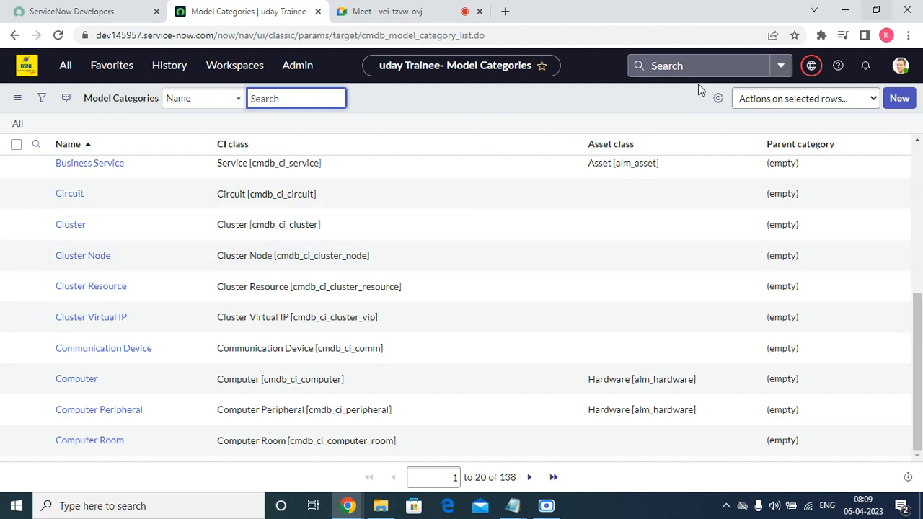
# Step: Create a new model category and name it 'Linux Server'
pyautogui.click(902, 98)
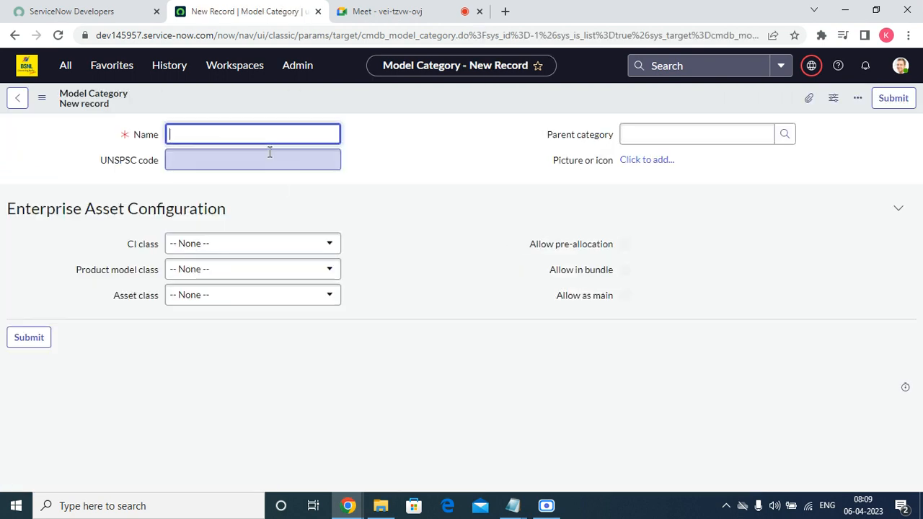
pyautogui.write('Linu')
pyautogui.write('n')
pyautogui.press('BackSpace')
pyautogui.write('xxx')
pyautogui.press('BackSpace')
pyautogui.press('BackSpace')
pyautogui.write('Serer')
pyautogui.press('BackSpace')
pyautogui.press('BackSpace')
pyautogui.write('ver')
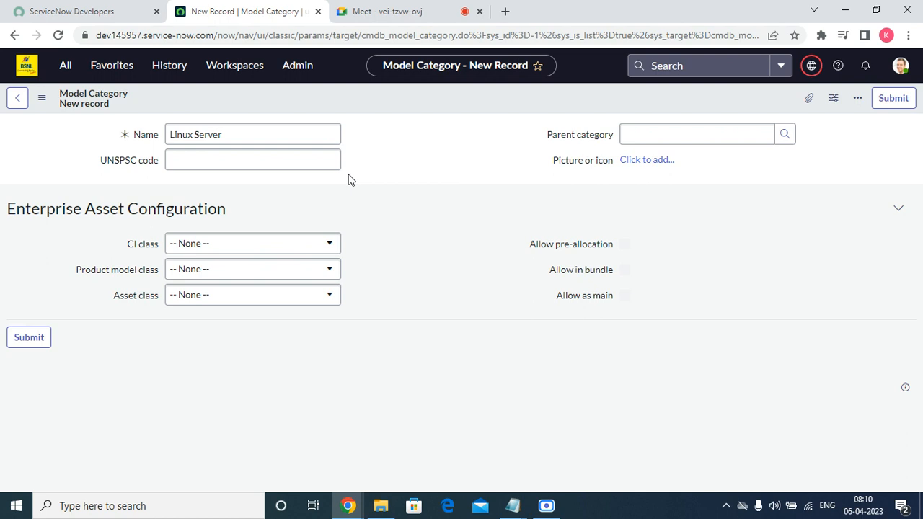
# Step: Browse the Parent category lookup pages and close it without choosing one
pyautogui.click(272, 159)
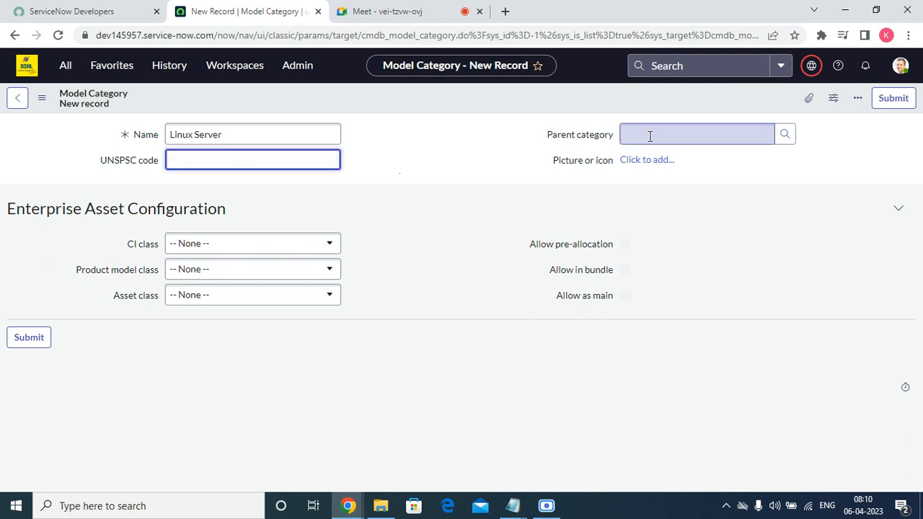
pyautogui.click(785, 134)
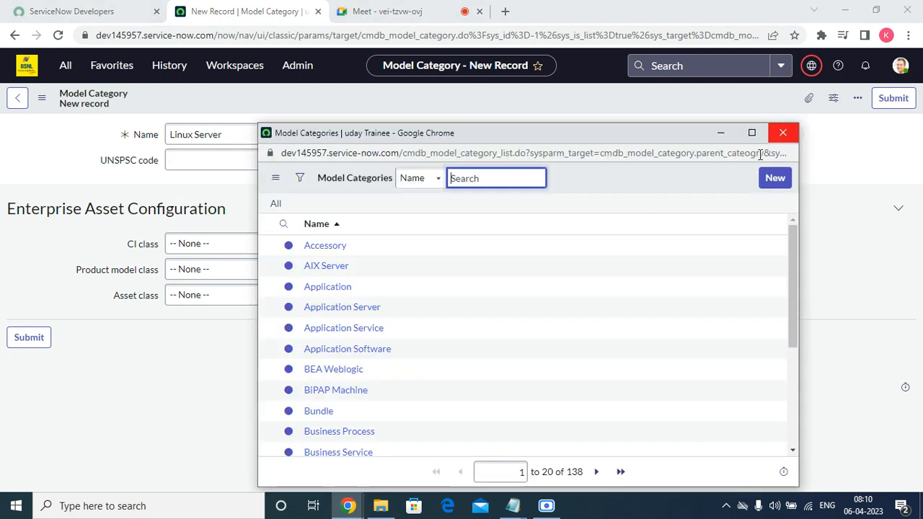
pyautogui.scroll(-3, 558, 278)
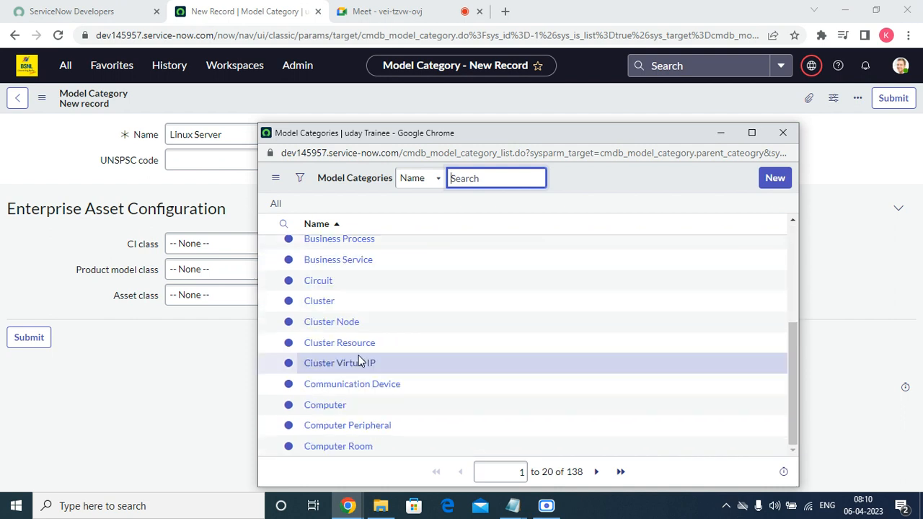
pyautogui.click(596, 472)
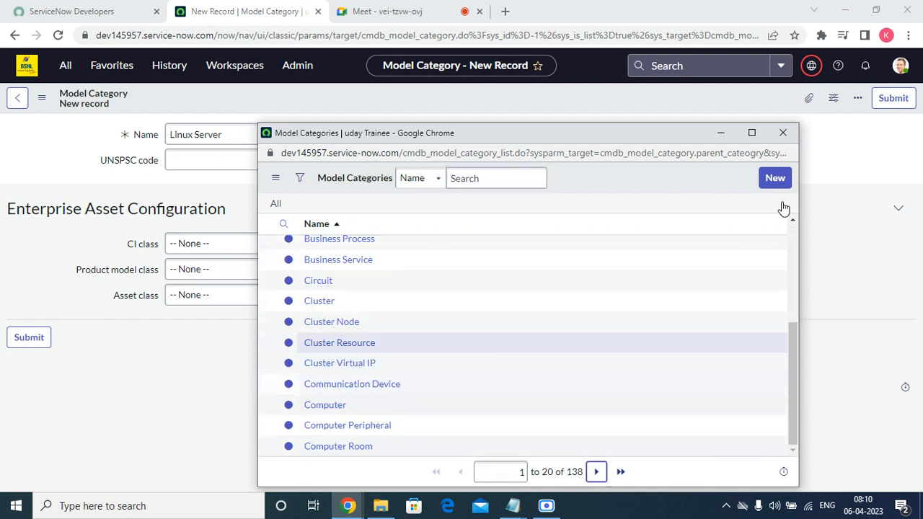
pyautogui.click(787, 149)
pyautogui.click(783, 134)
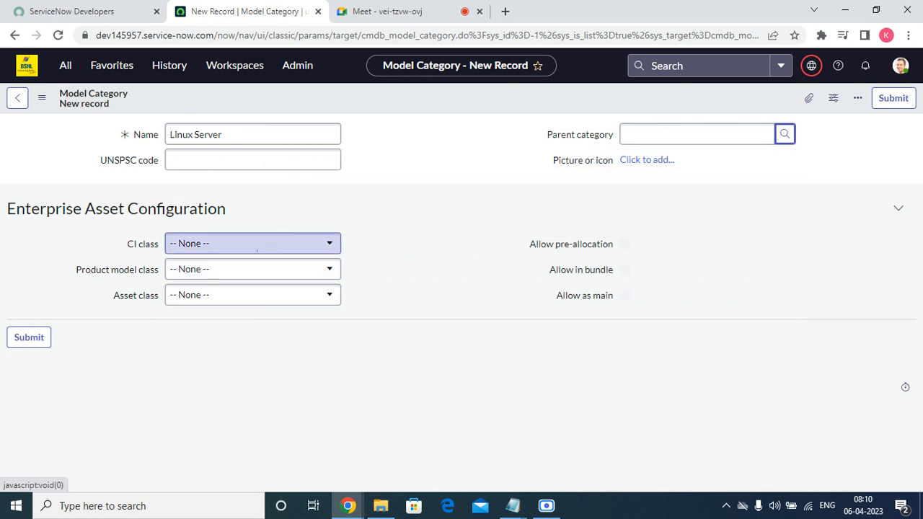
# Step: Review the CI class, product model class and asset class options, picking Hardware as asset class
pyautogui.click(332, 245)
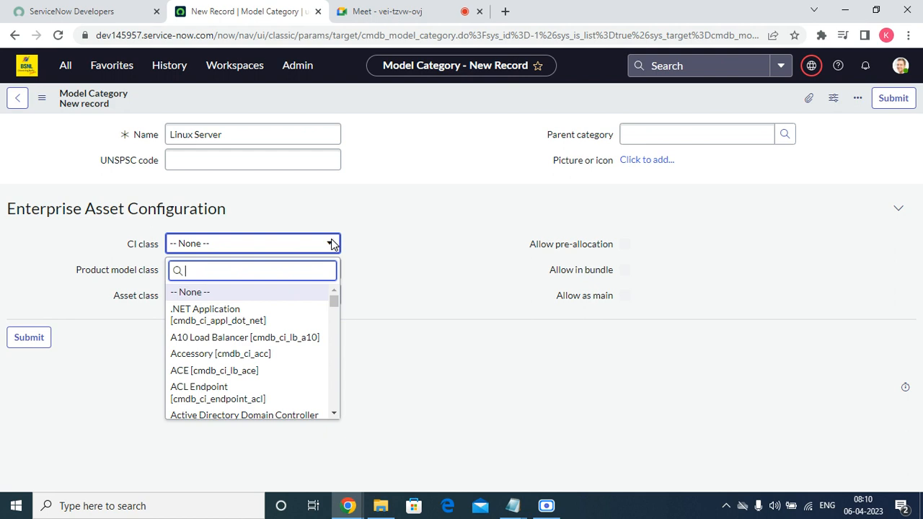
pyautogui.click(483, 226)
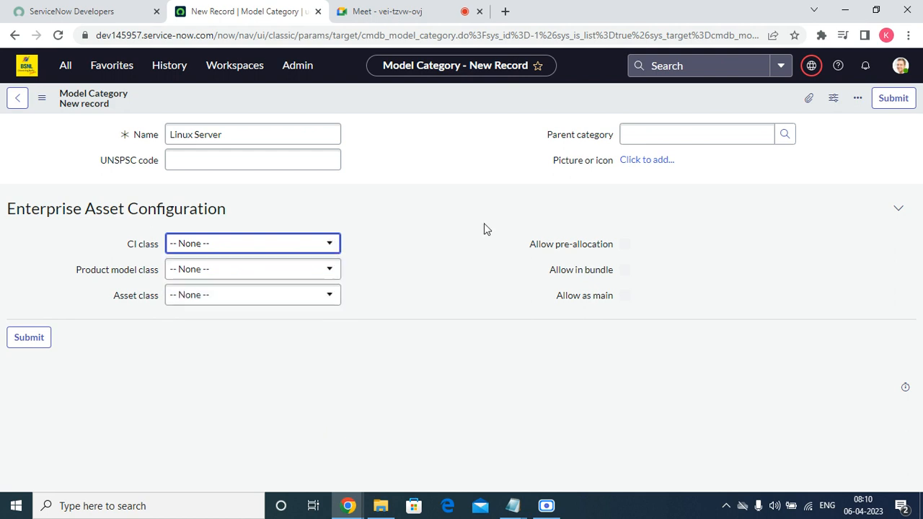
pyautogui.click(263, 272)
pyautogui.click(263, 272)
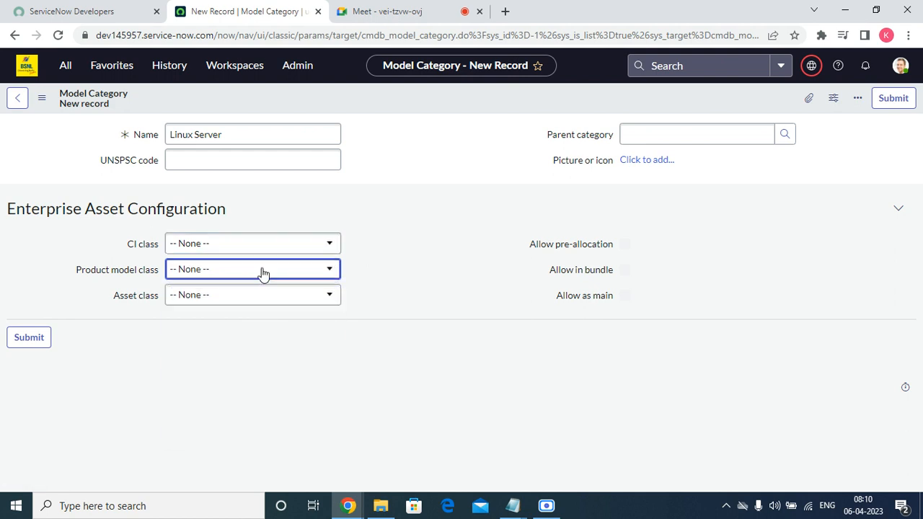
pyautogui.click(222, 297)
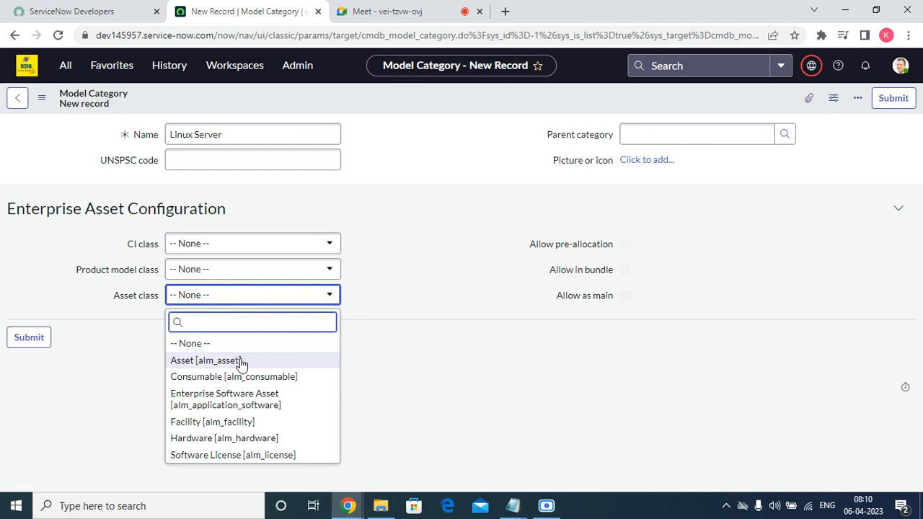
pyautogui.click(241, 438)
pyautogui.click(220, 245)
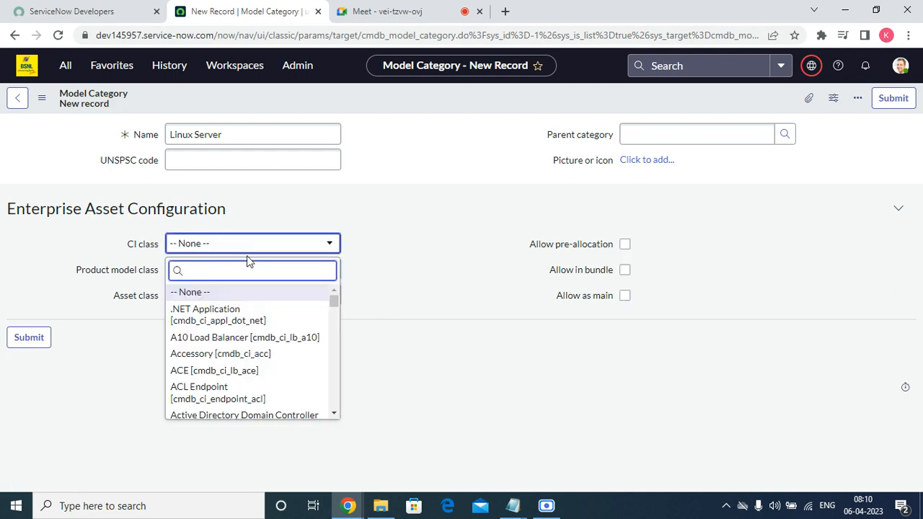
pyautogui.scroll(-10, 308, 372)
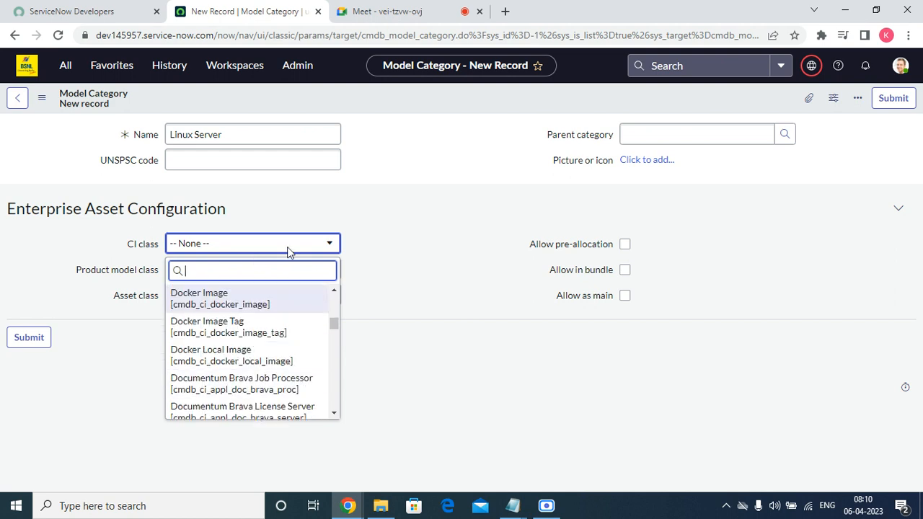
pyautogui.click(108, 65)
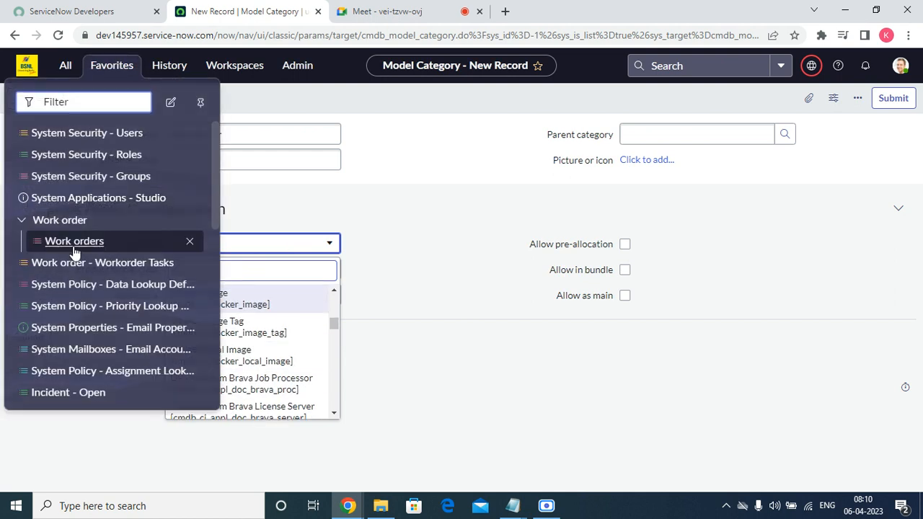
# Step: Open the Model Category page from History in a new tab, then close it
pyautogui.click(65, 64)
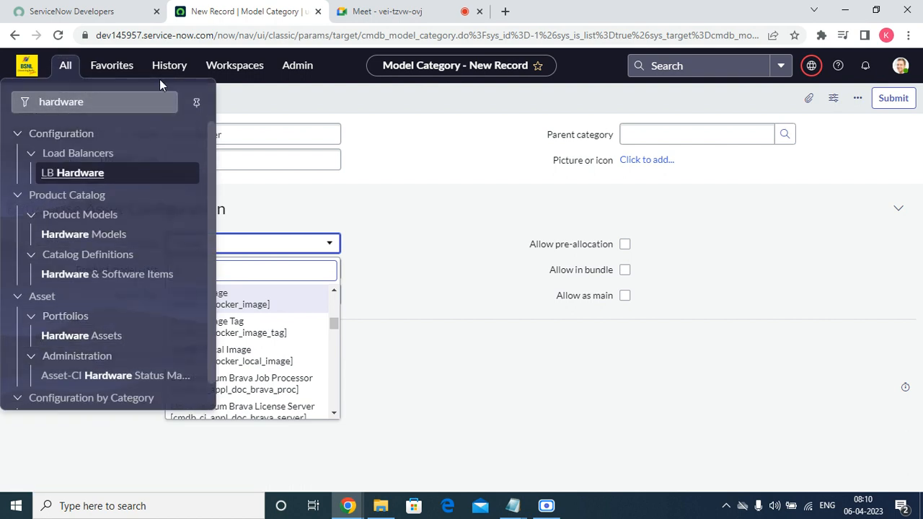
pyautogui.click(179, 67)
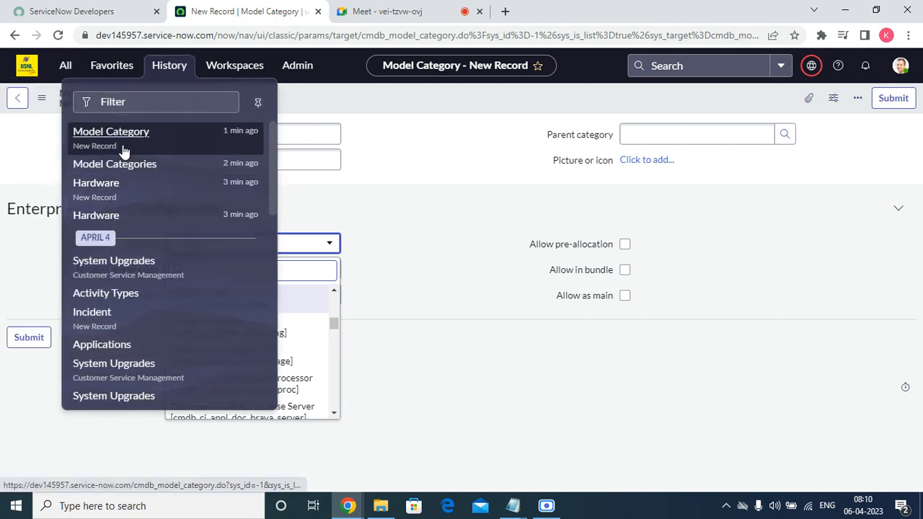
pyautogui.rightClick(127, 139)
pyautogui.click(173, 147)
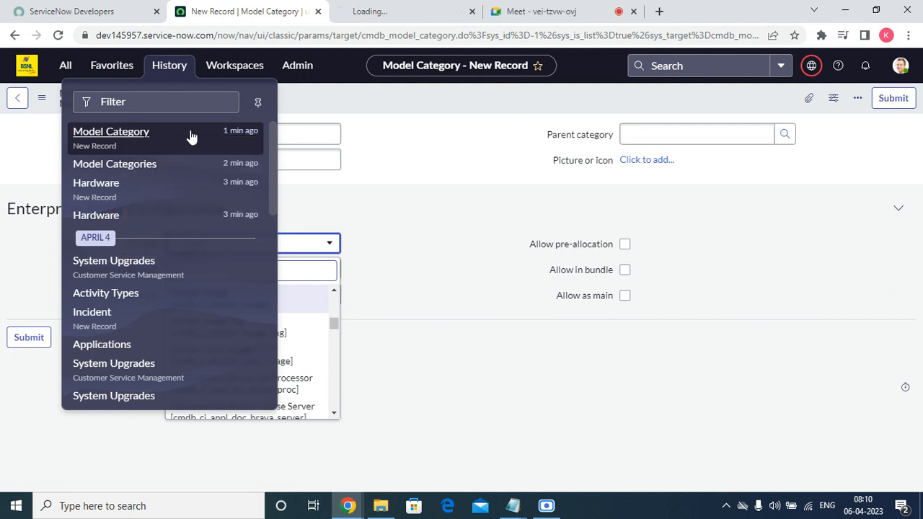
pyautogui.click(424, 6)
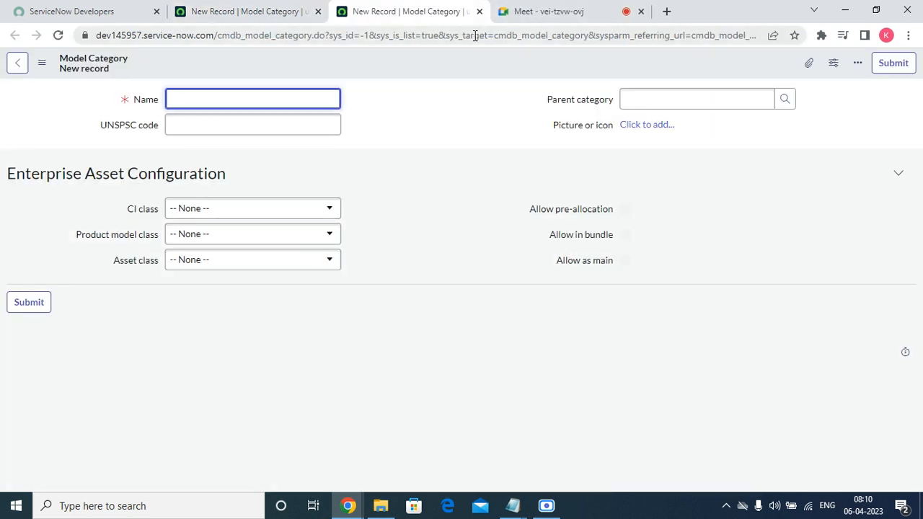
pyautogui.click(480, 11)
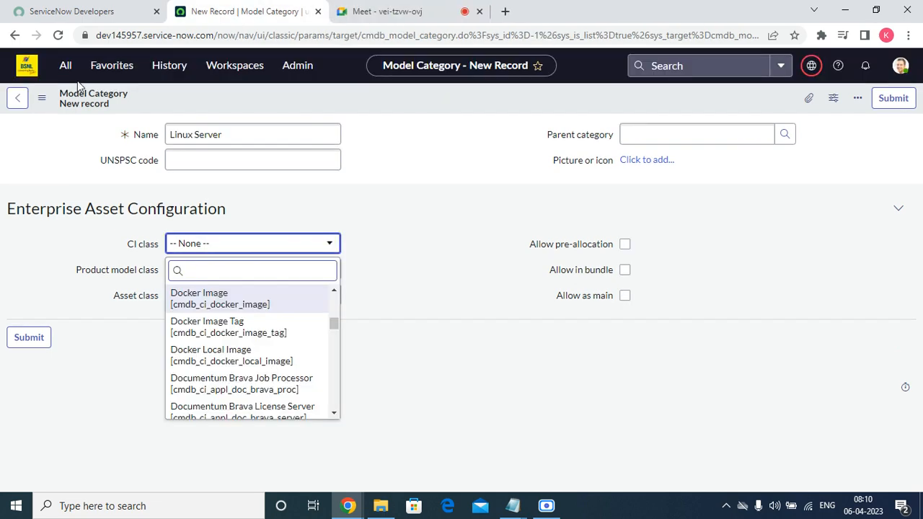
# Step: Open the Model Categories list from History in a new tab and review it beside the form
pyautogui.click(108, 64)
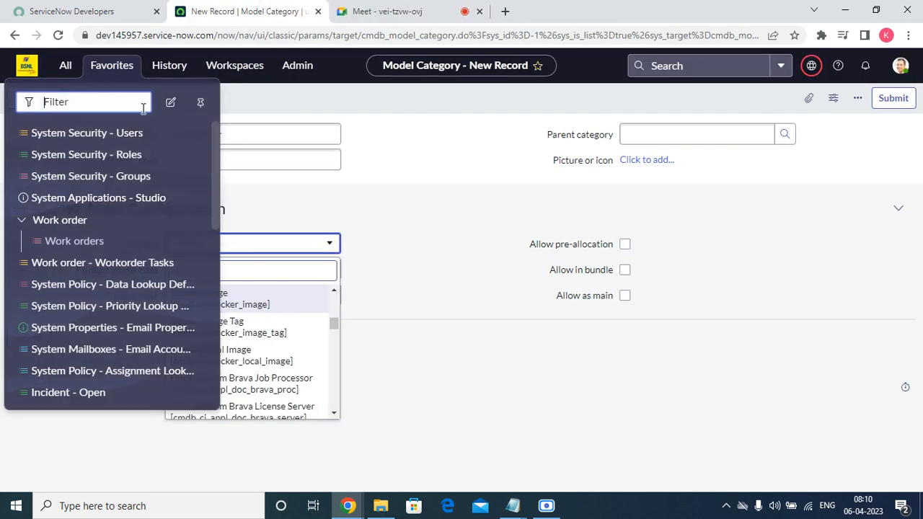
pyautogui.click(181, 66)
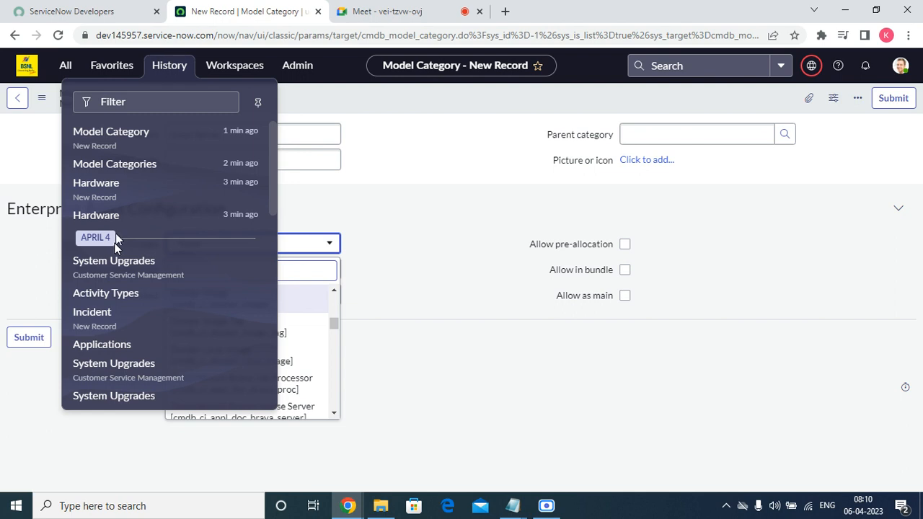
pyautogui.rightClick(134, 165)
pyautogui.click(165, 171)
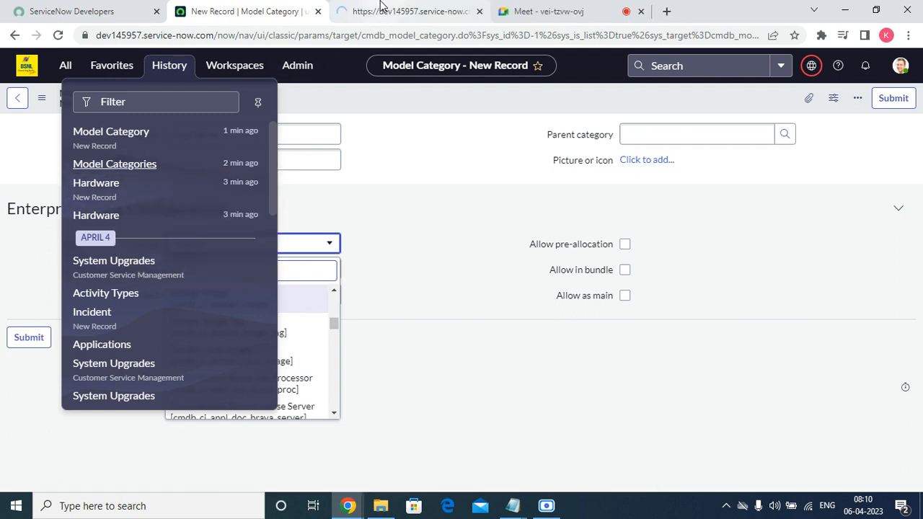
pyautogui.click(404, 11)
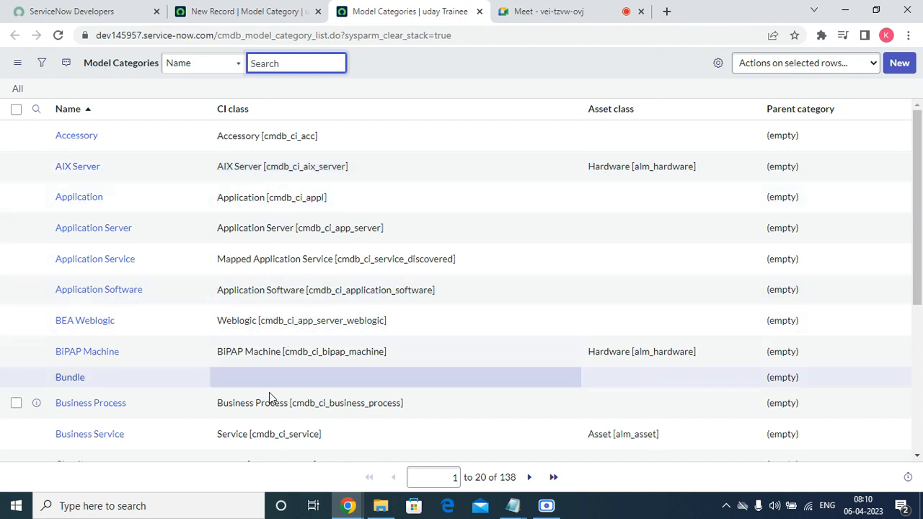
pyautogui.scroll(-4, 288, 397)
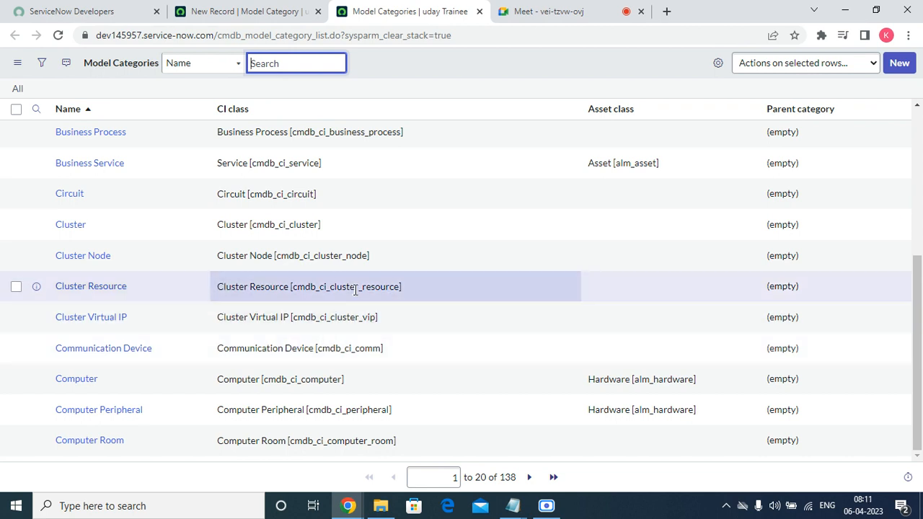
pyautogui.scroll(5, 357, 289)
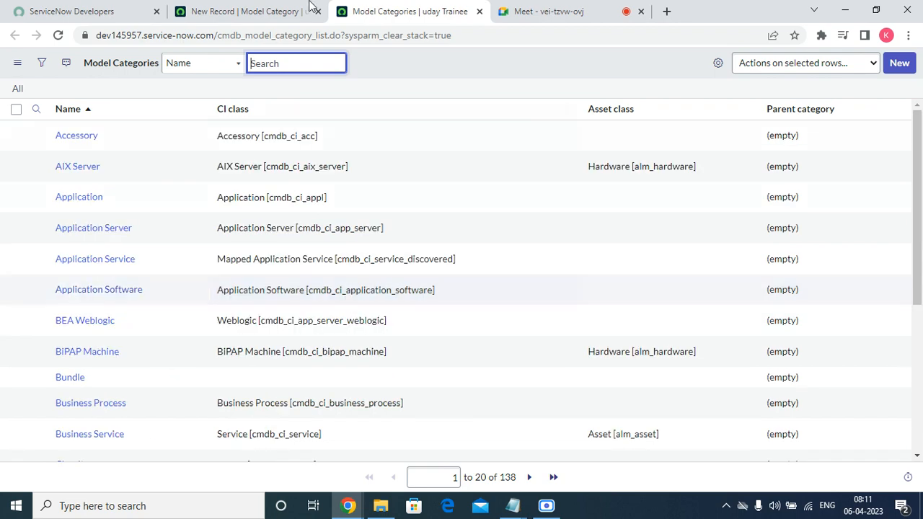
pyautogui.click(285, 10)
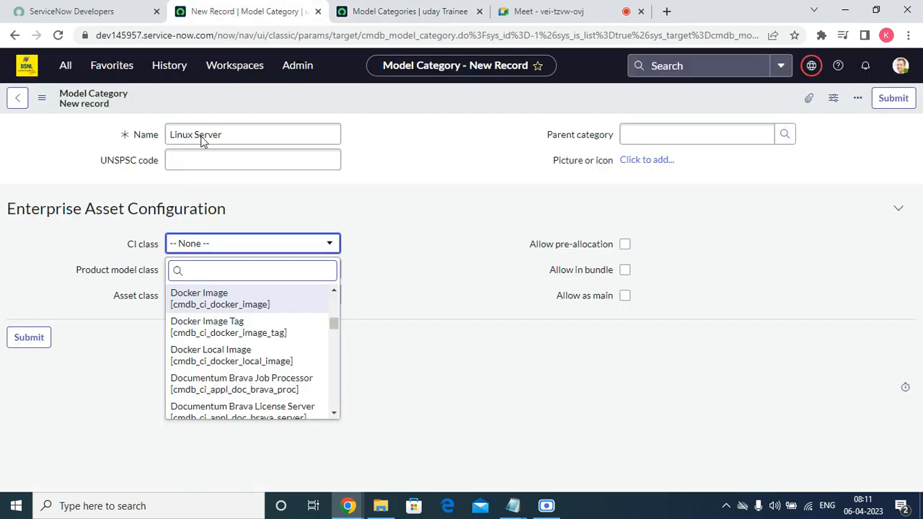
pyautogui.click(103, 66)
pyautogui.click(389, 10)
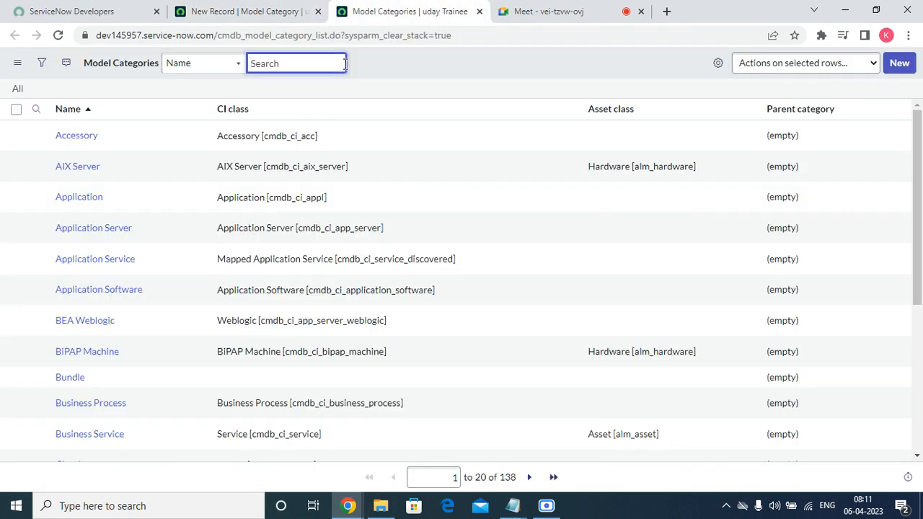
pyautogui.click(254, 12)
pyautogui.click(103, 67)
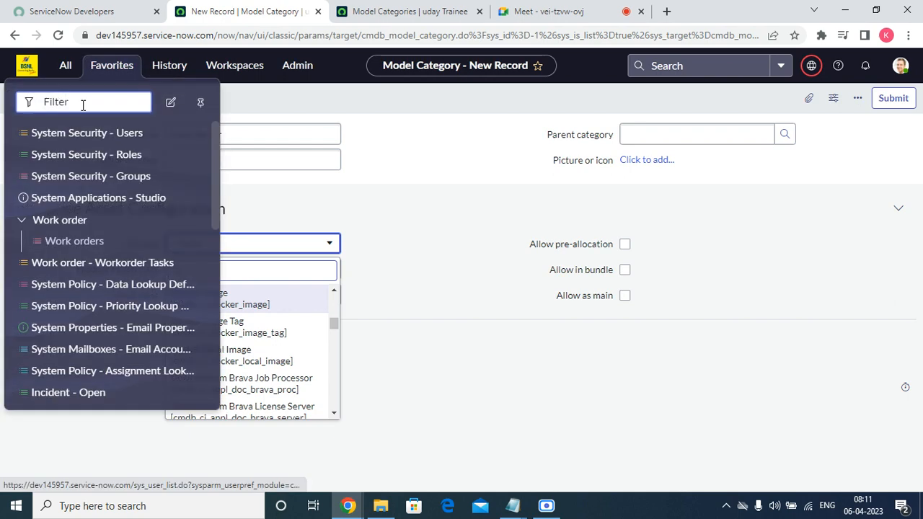
# Step: Filter the modules by 'ci' and recheck the Model Categories list tab
pyautogui.click(68, 70)
pyautogui.doubleClick(45, 104)
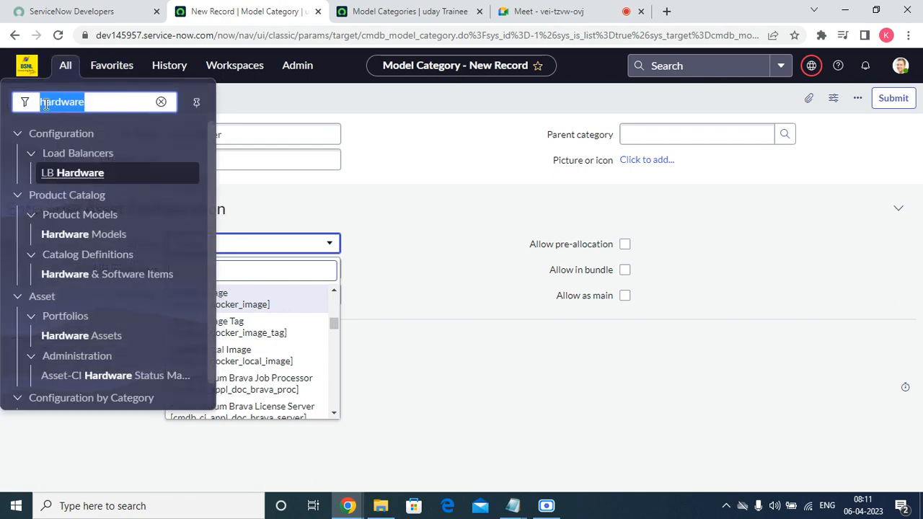
pyautogui.write('ci')
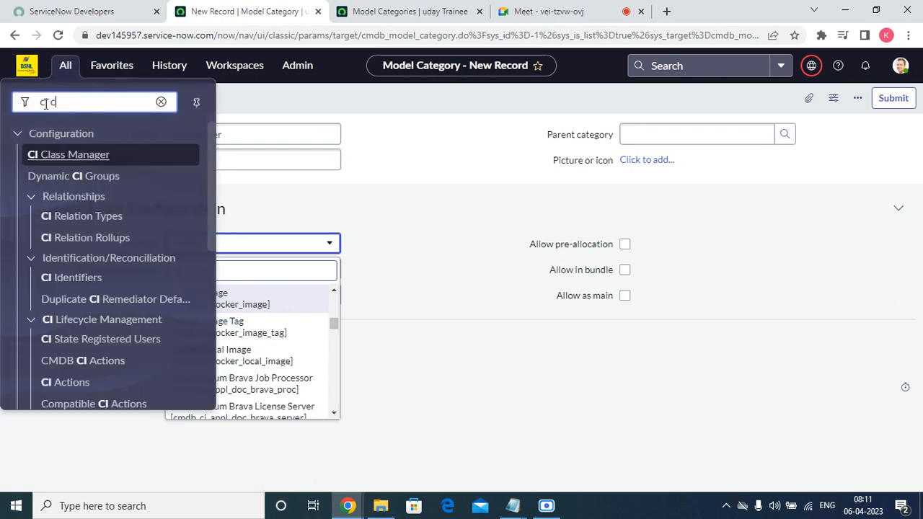
pyautogui.write(' cl')
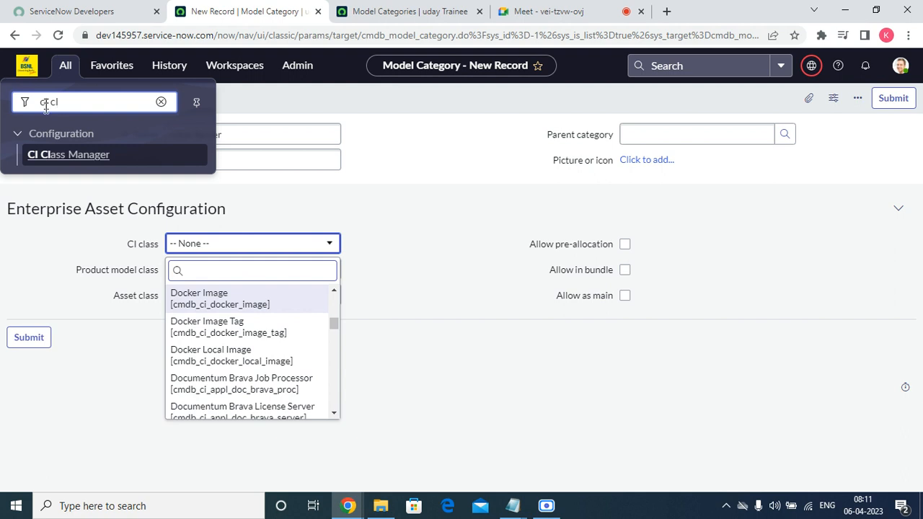
pyautogui.press('BackSpace')
pyautogui.press('BackSpace')
pyautogui.press('BackSpace')
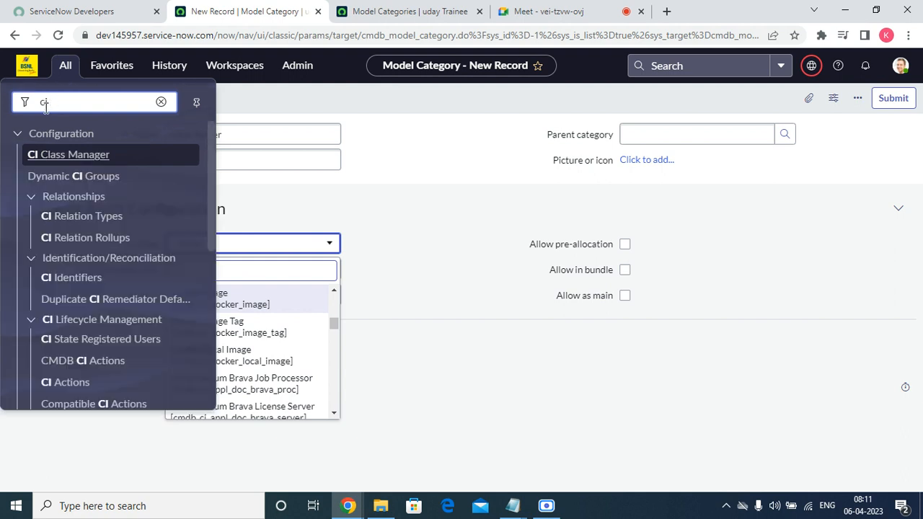
pyautogui.scroll(-5, 133, 260)
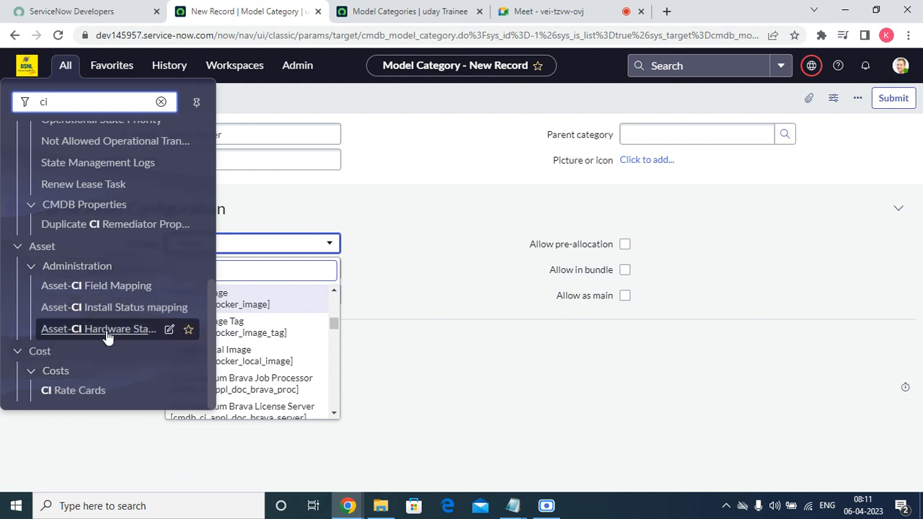
pyautogui.click(389, 11)
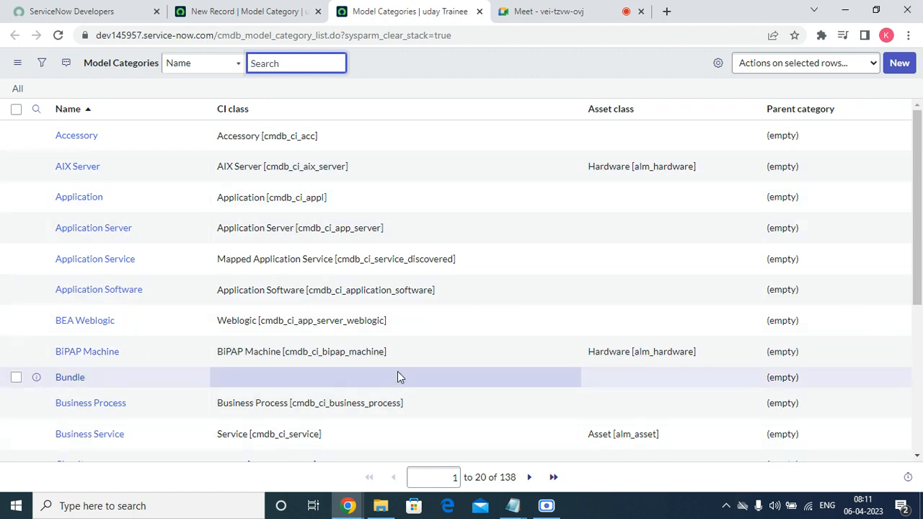
pyautogui.click(247, 11)
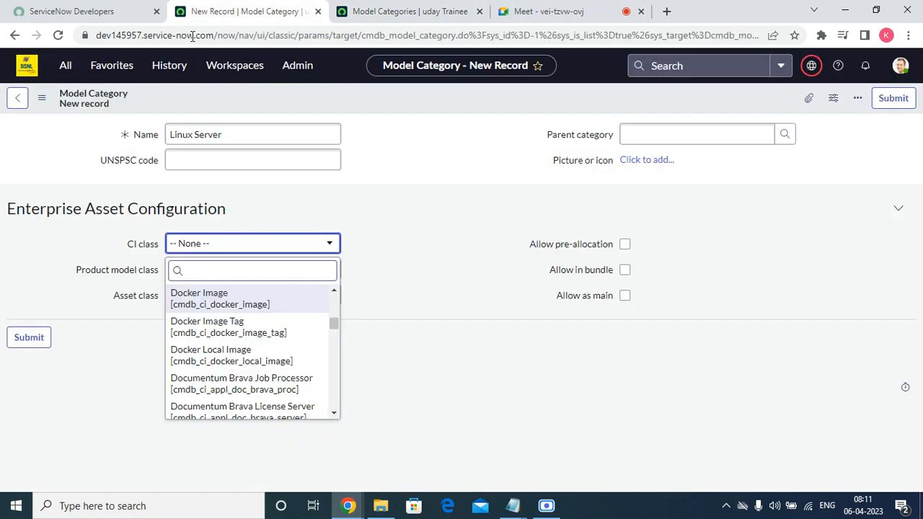
# Step: Open System Definition > Tables in a new tab using the 'tables' filter
pyautogui.click(113, 73)
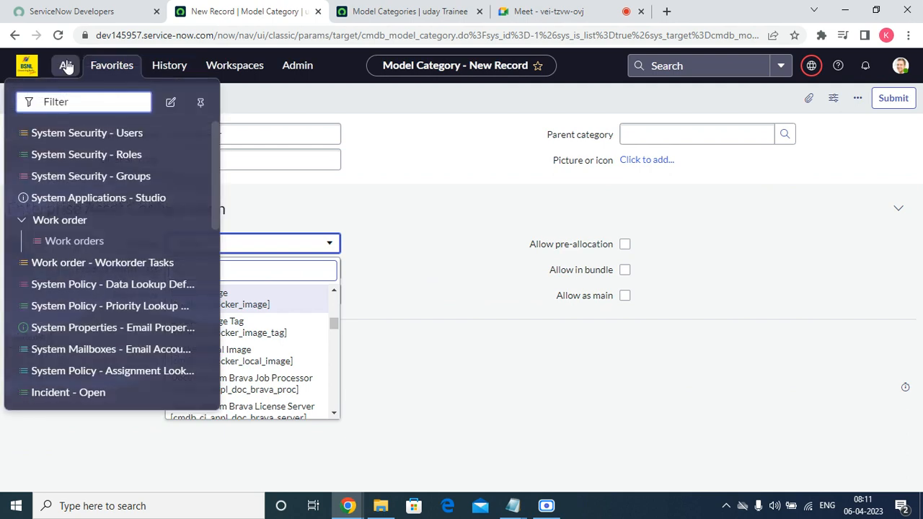
pyautogui.click(66, 65)
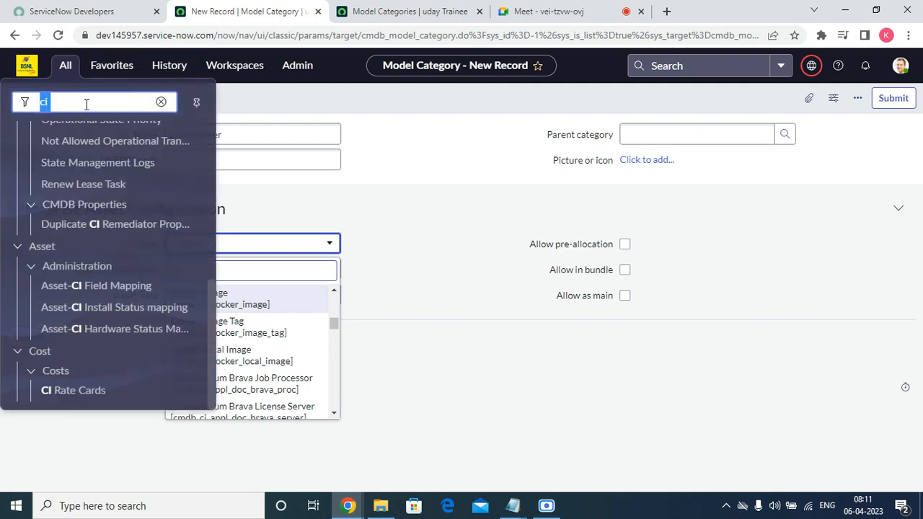
pyautogui.write('tabl')
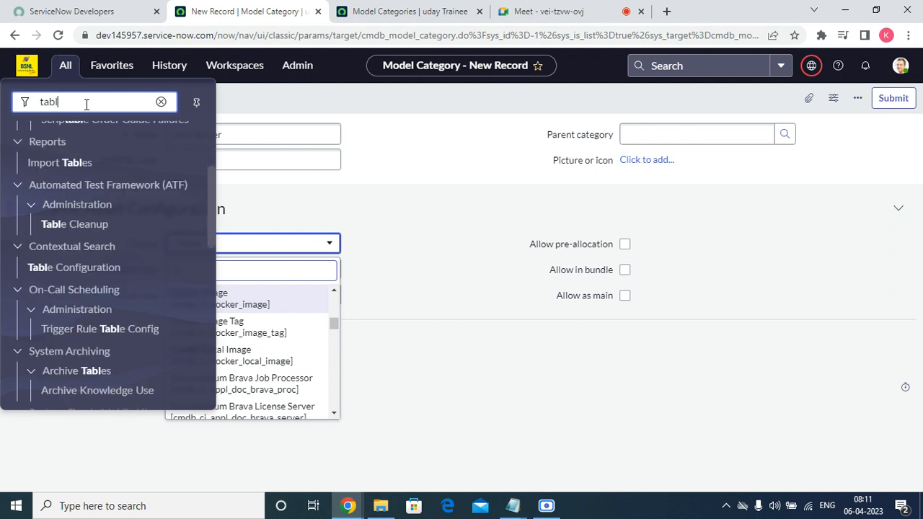
pyautogui.write('es')
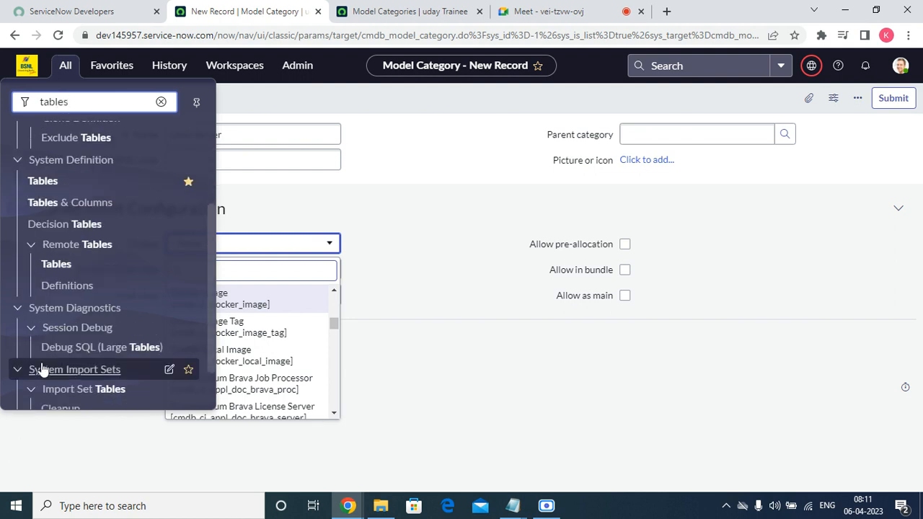
pyautogui.rightClick(51, 183)
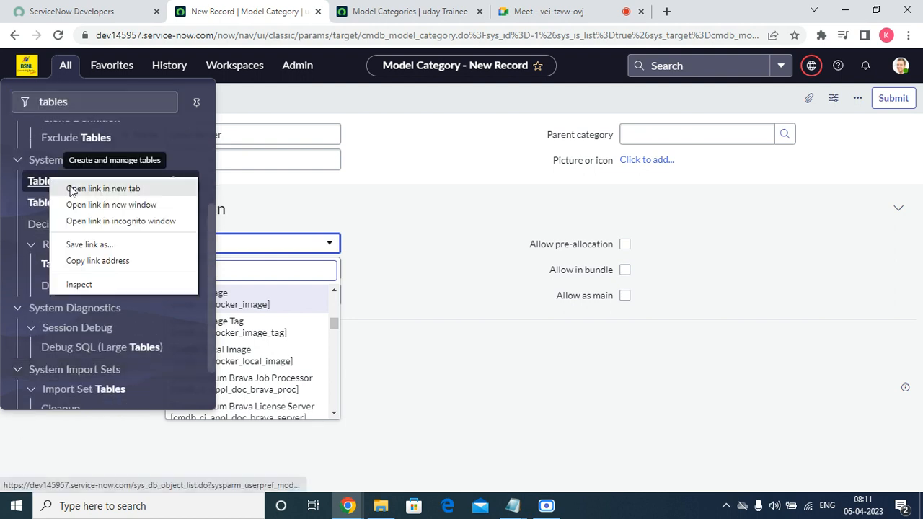
pyautogui.click(81, 189)
pyautogui.click(534, 7)
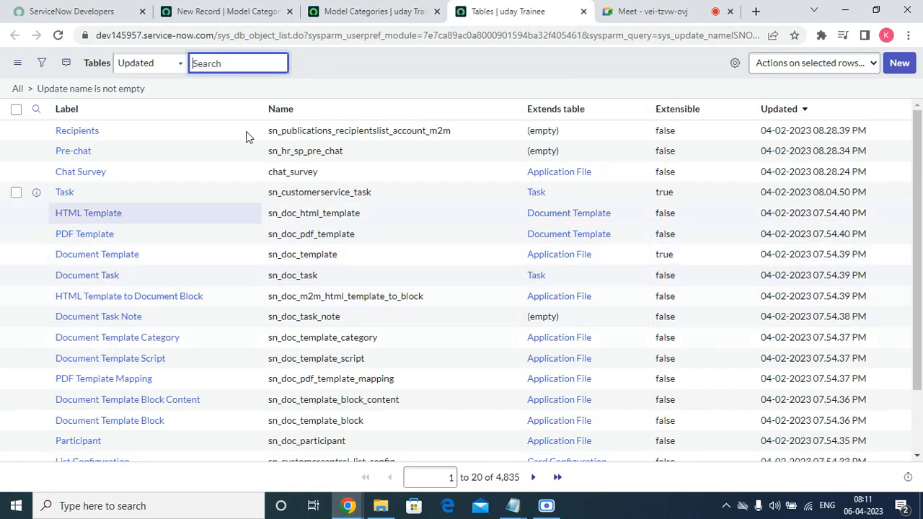
# Step: Draft a new table labelled Linux Server (sn_customerservice_linux_server) extending Configuration Item, leaving it unsubmitted
pyautogui.click(899, 63)
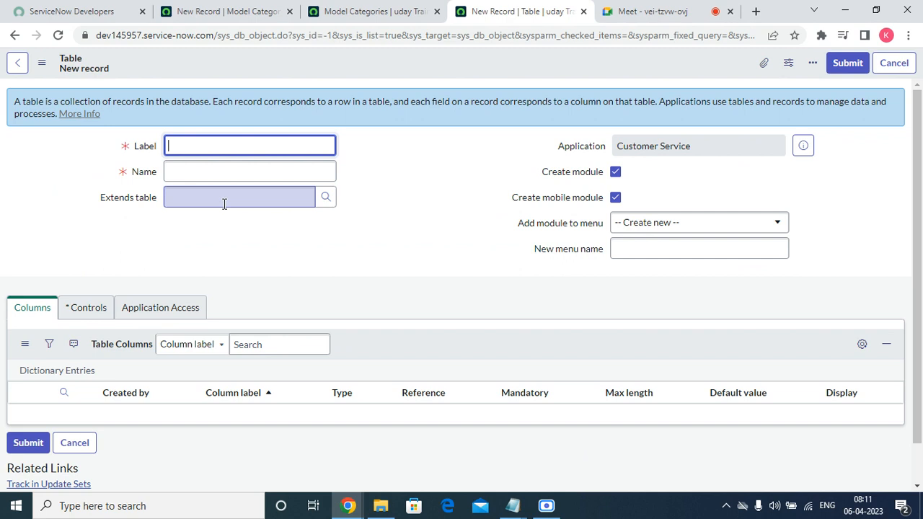
pyautogui.click(224, 204)
pyautogui.write('cmdb')
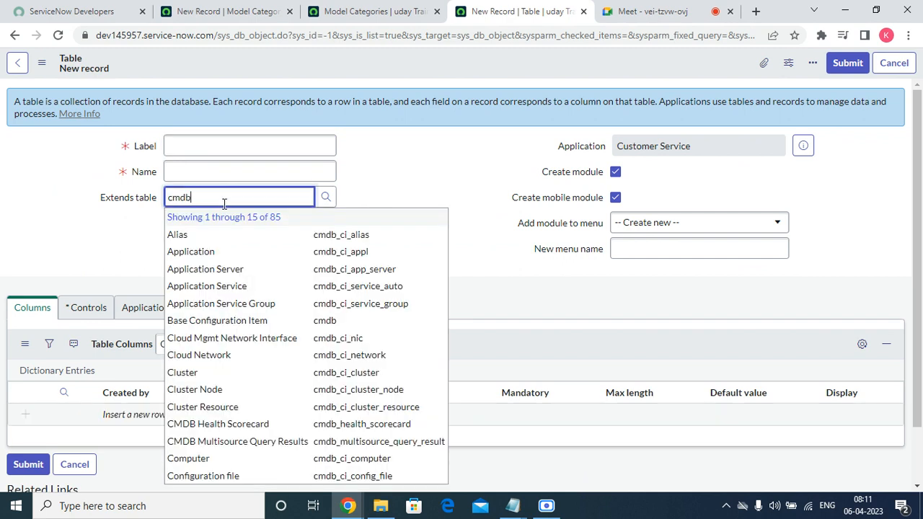
pyautogui.scroll(-2, 353, 227)
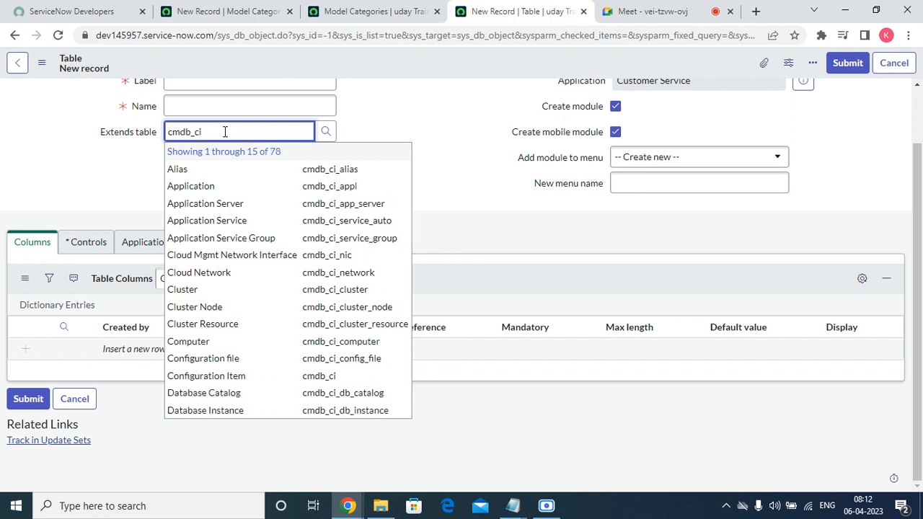
pyautogui.click(244, 383)
pyautogui.scroll(2, 310, 201)
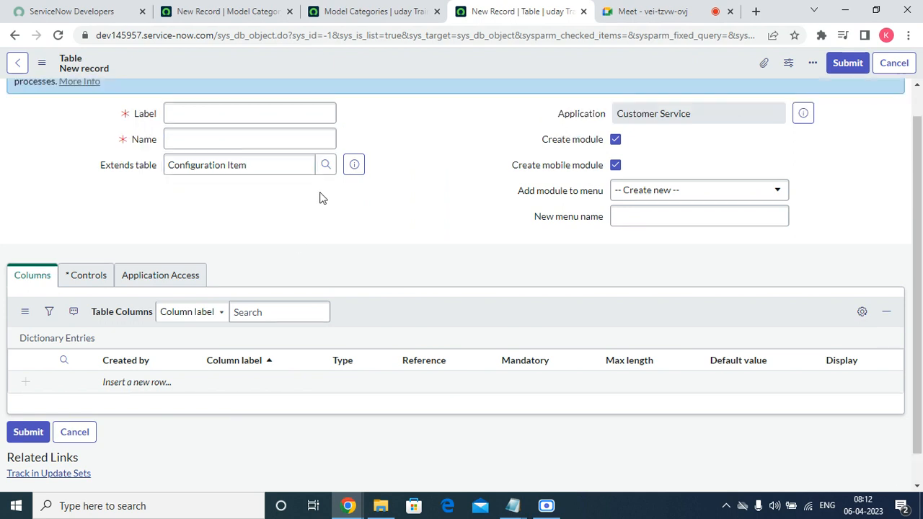
pyautogui.click(181, 139)
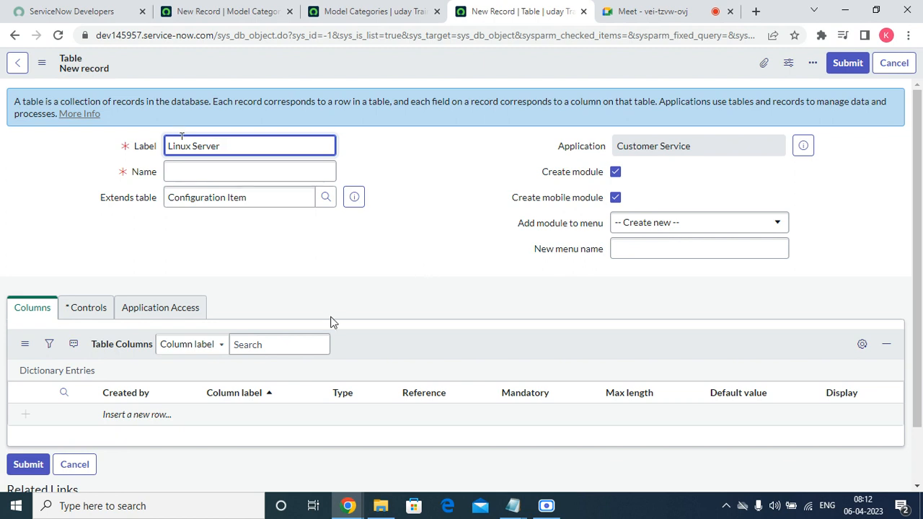
pyautogui.click(253, 225)
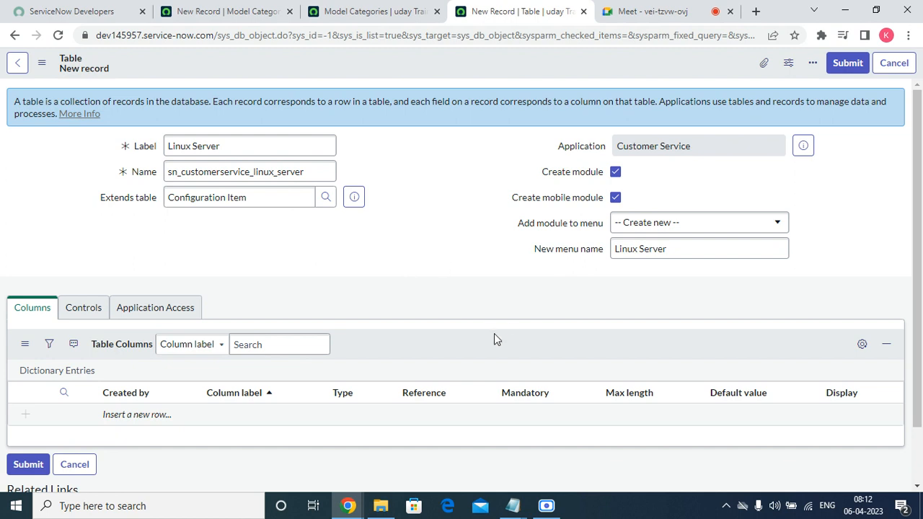
pyautogui.click(249, 11)
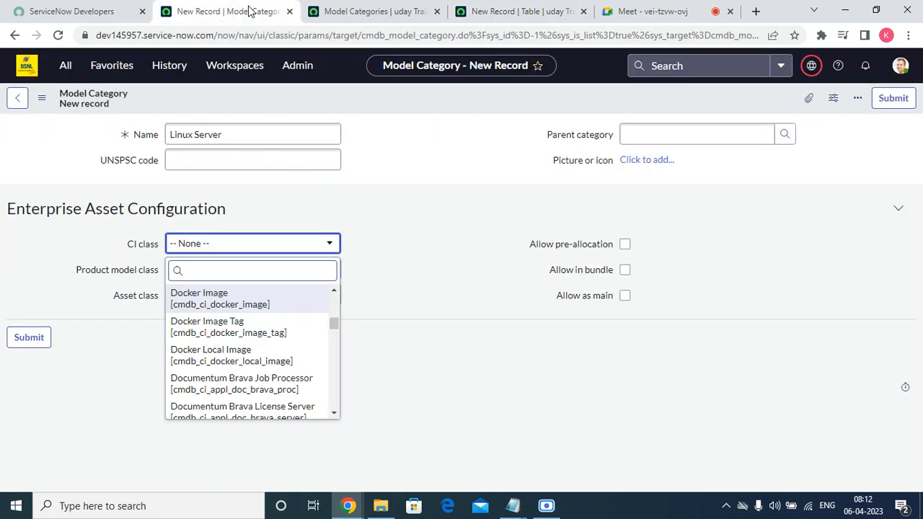
# Step: Switch the application scope to Global and reload the page
pyautogui.click(812, 67)
pyautogui.click(907, 102)
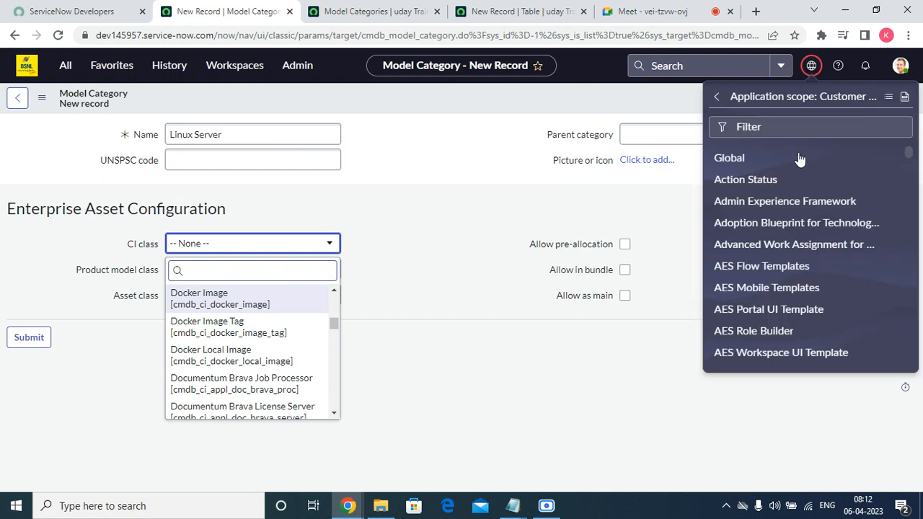
pyautogui.click(732, 160)
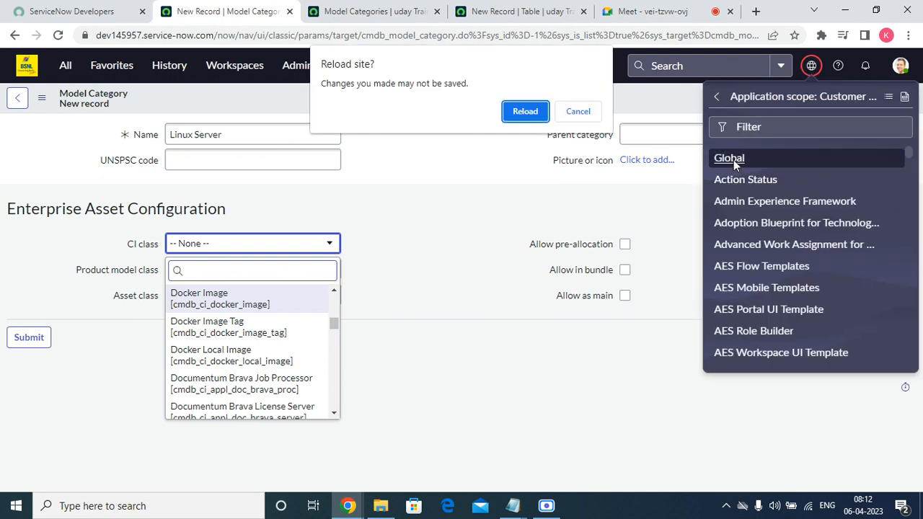
pyautogui.click(528, 118)
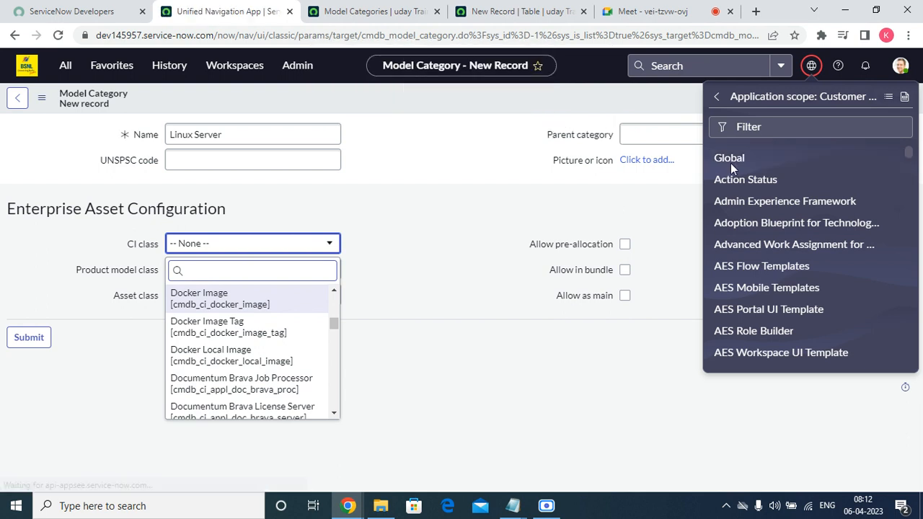
# Step: Copy the Linux Server label text, then reload the Table form empty under Global
pyautogui.click(508, 10)
pyautogui.click(58, 35)
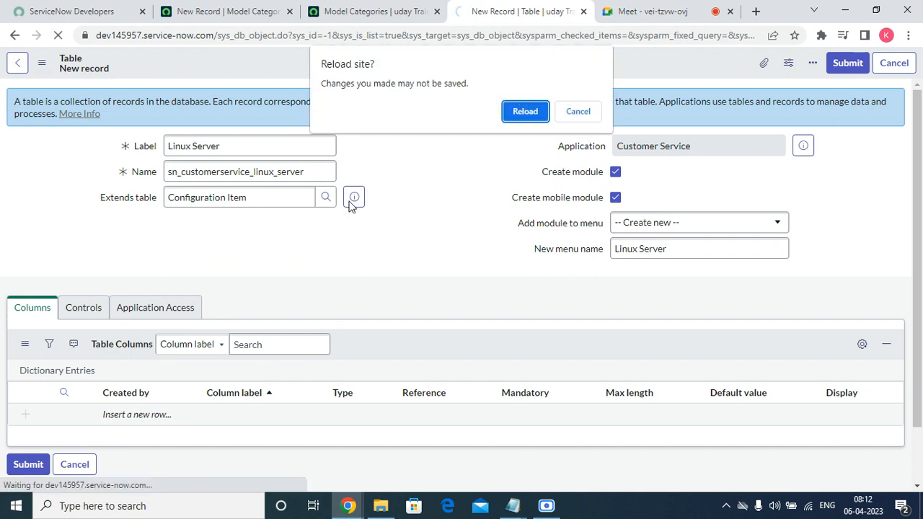
pyautogui.click(580, 114)
pyautogui.tripleClick(314, 150)
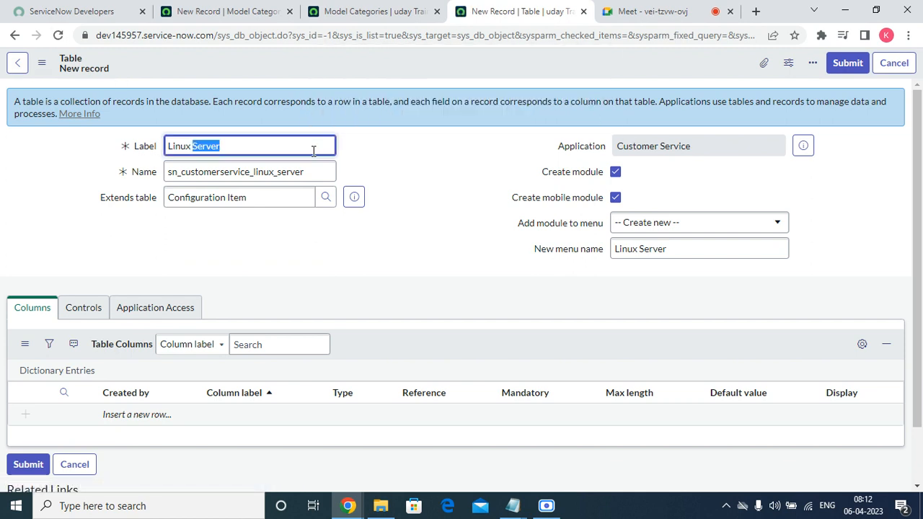
pyautogui.rightClick(314, 150)
pyautogui.click(345, 203)
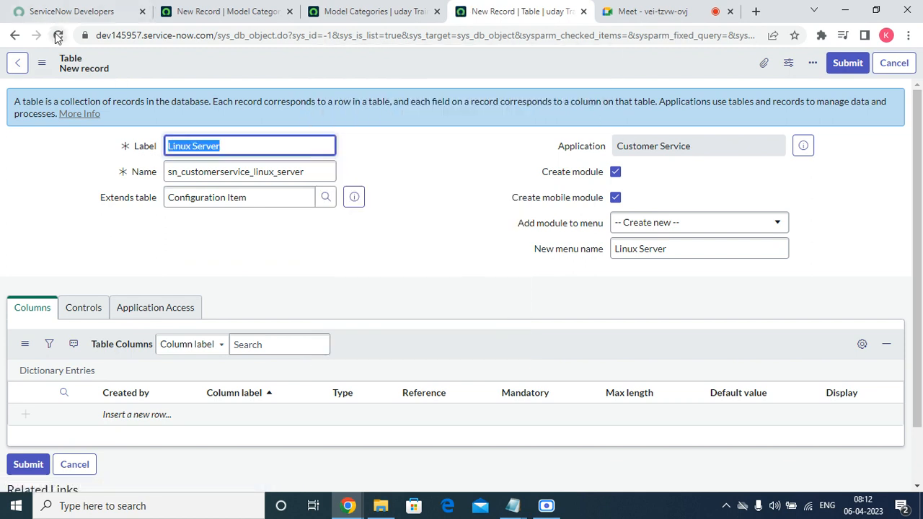
pyautogui.click(58, 35)
pyautogui.click(521, 133)
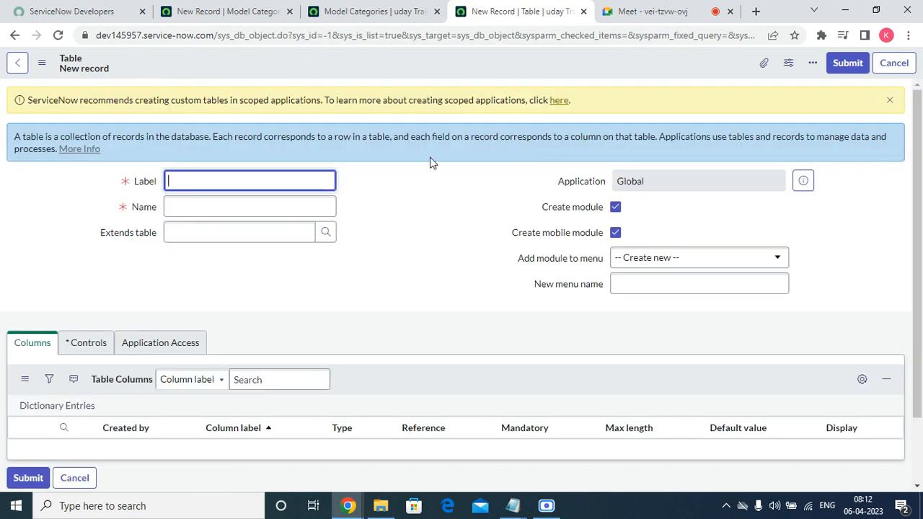
# Step: Paste Linux Server as the label and set Extends table to Configuration Item (cmdb_ci)
pyautogui.rightClick(211, 181)
pyautogui.click(229, 282)
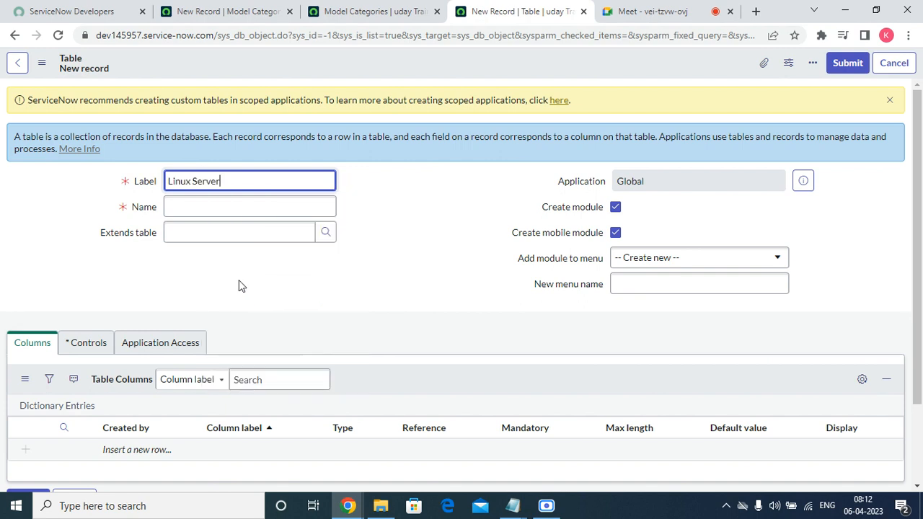
pyautogui.click(200, 229)
pyautogui.write('cmdb_')
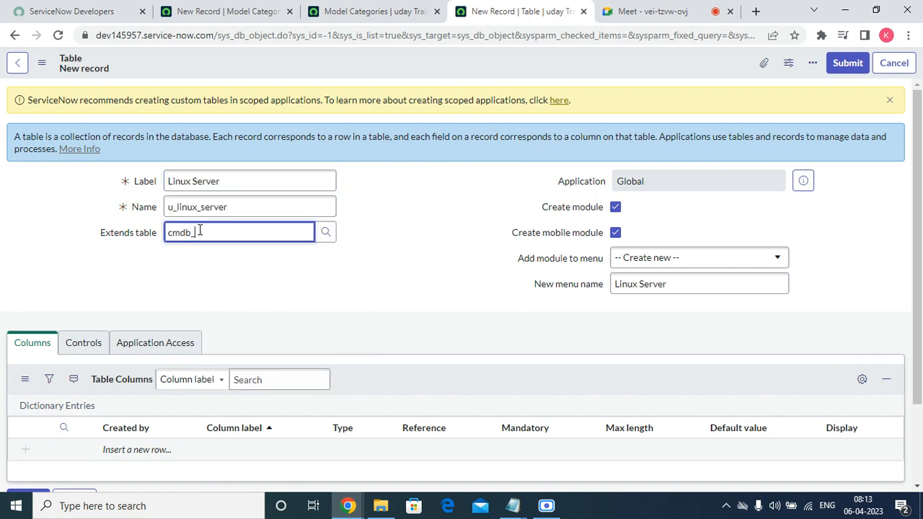
pyautogui.write('c')
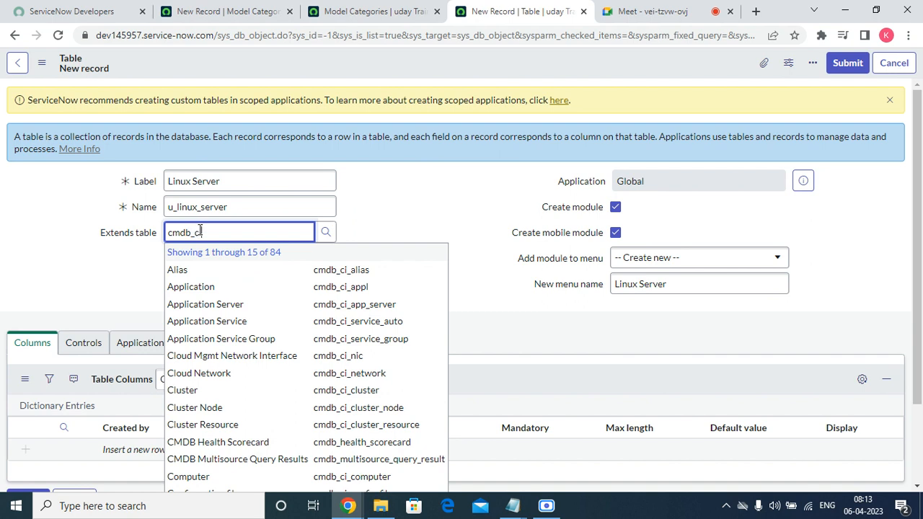
pyautogui.write('i')
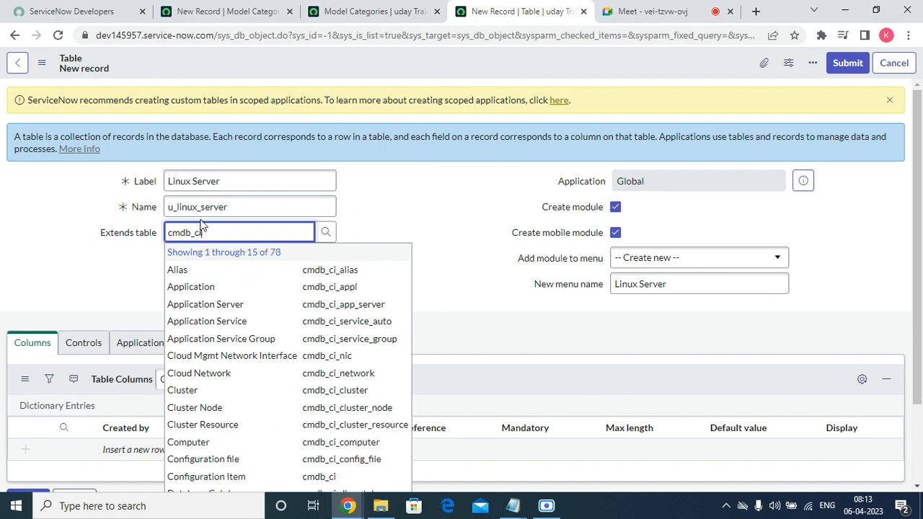
pyautogui.click(207, 475)
pyautogui.click(474, 207)
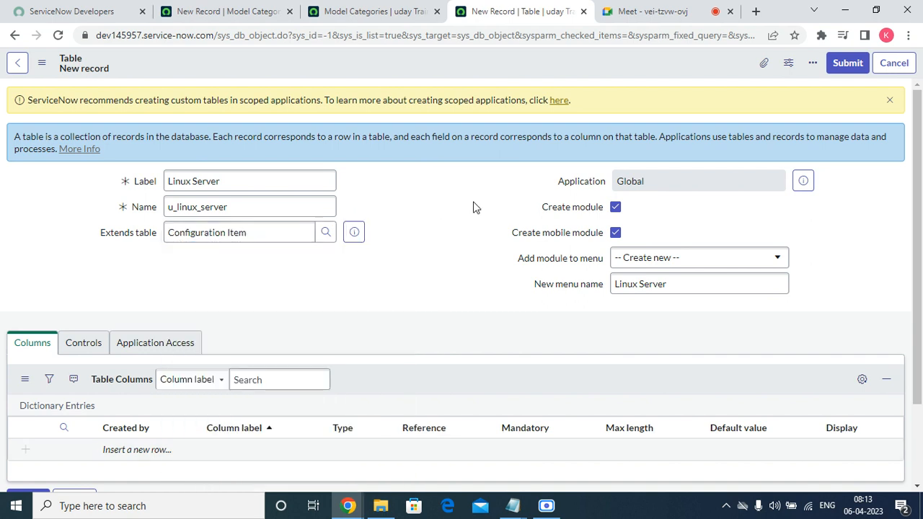
# Step: Save the Global Linux Server table u_linux_server
pyautogui.click(888, 100)
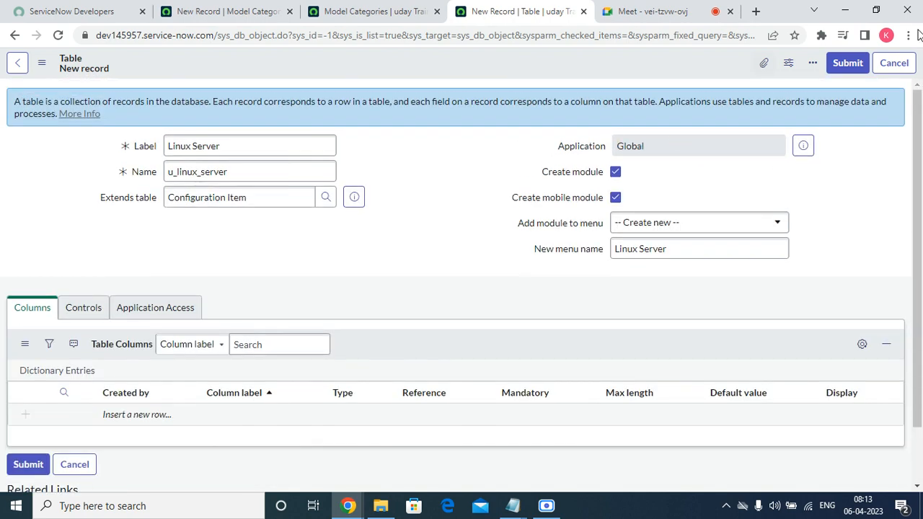
pyautogui.rightClick(636, 56)
pyautogui.click(665, 62)
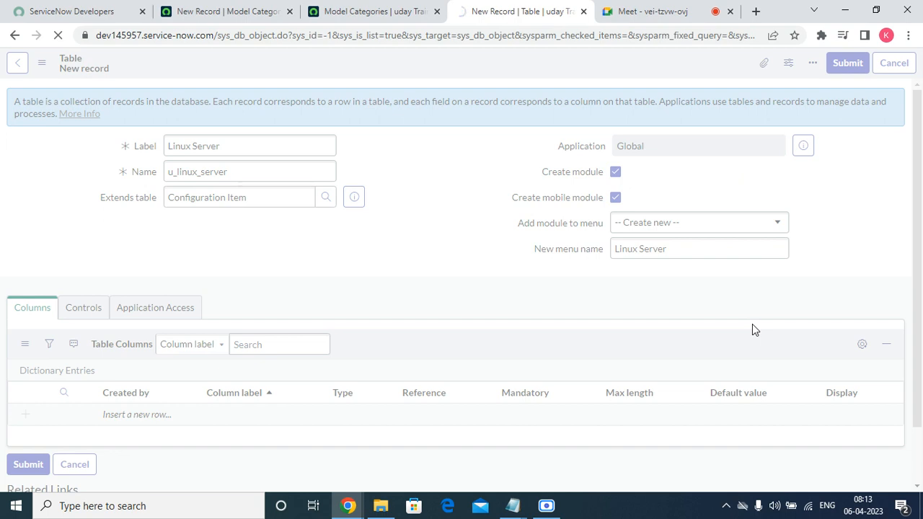
pyautogui.click(232, 7)
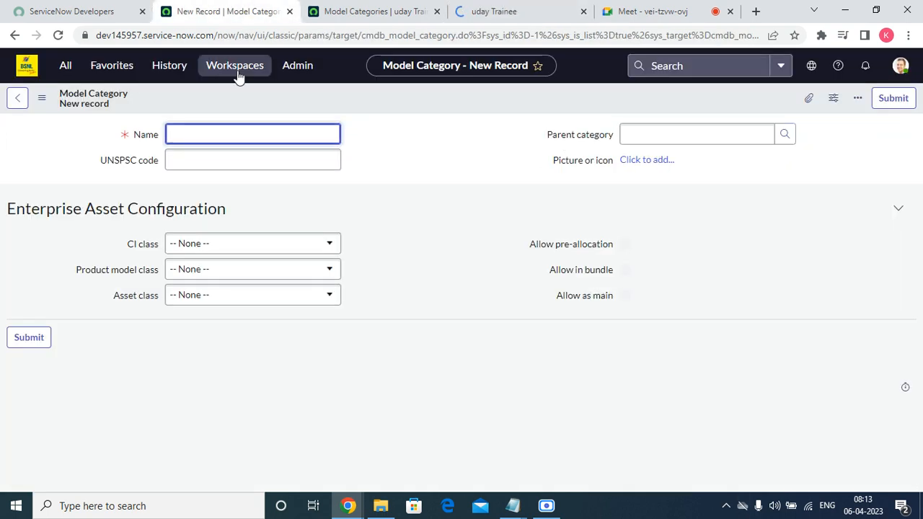
# Step: Reload the Model Category form under Global and review the saved Linux Server table
pyautogui.click(60, 34)
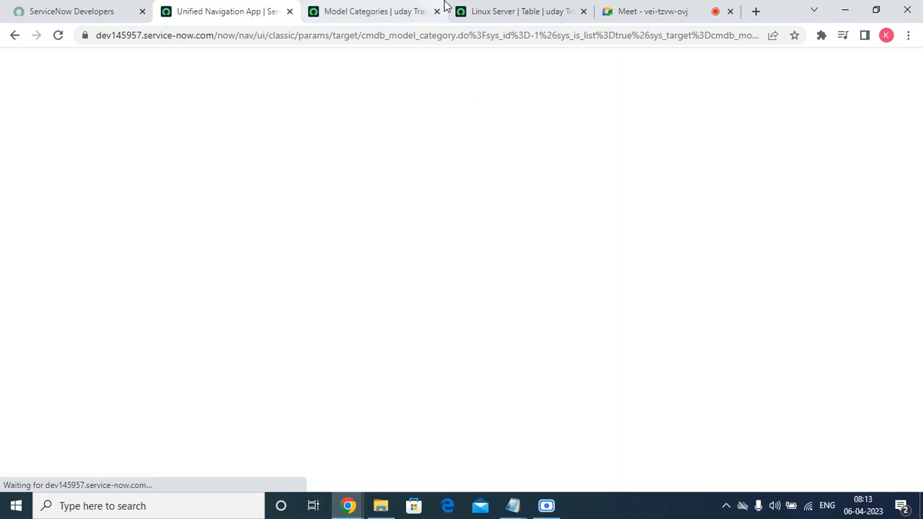
pyautogui.click(509, 11)
pyautogui.scroll(-20, 261, 288)
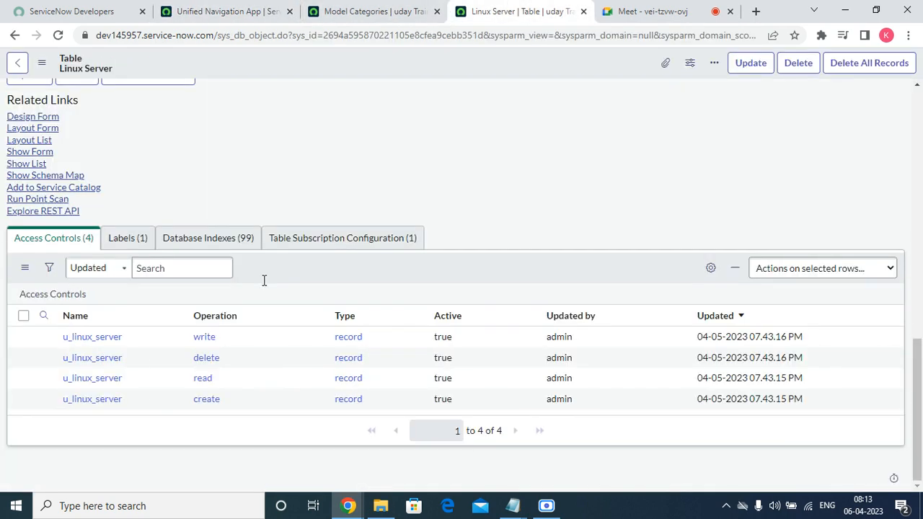
pyautogui.scroll(20, 266, 281)
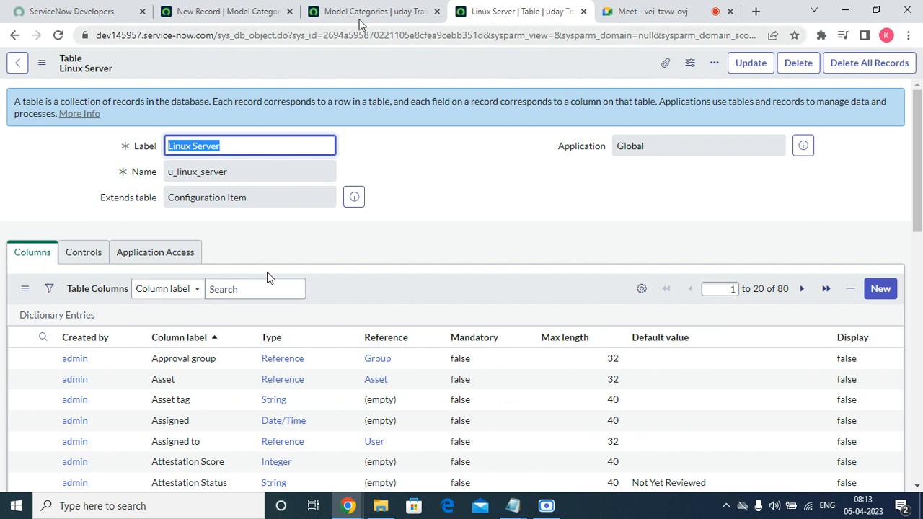
pyautogui.click(365, 7)
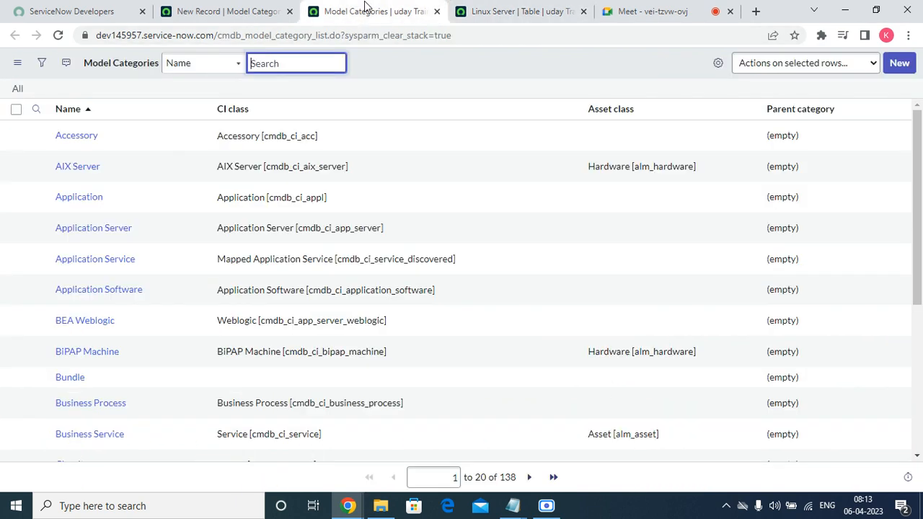
pyautogui.click(243, 9)
# Step: Name the category Linux Server with CI class Linux Server [cmdb_ci_linux_server]
pyautogui.rightClick(214, 138)
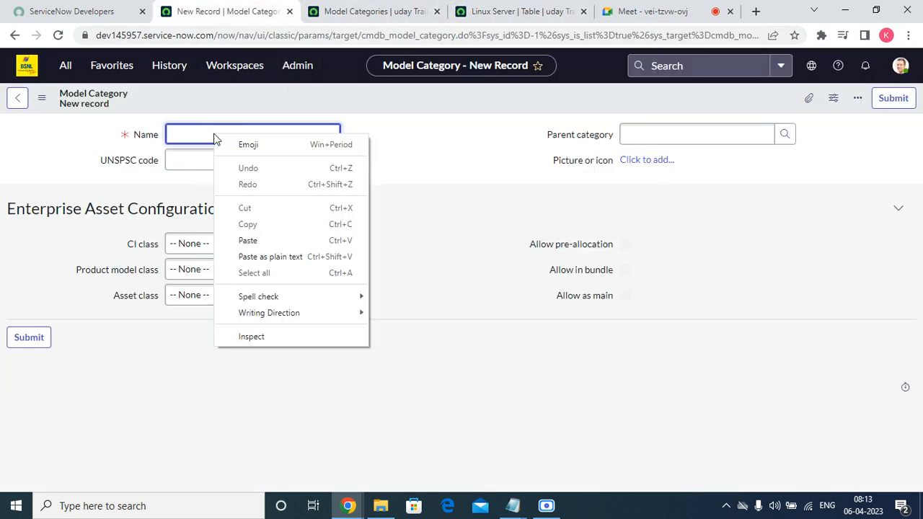
pyautogui.click(257, 240)
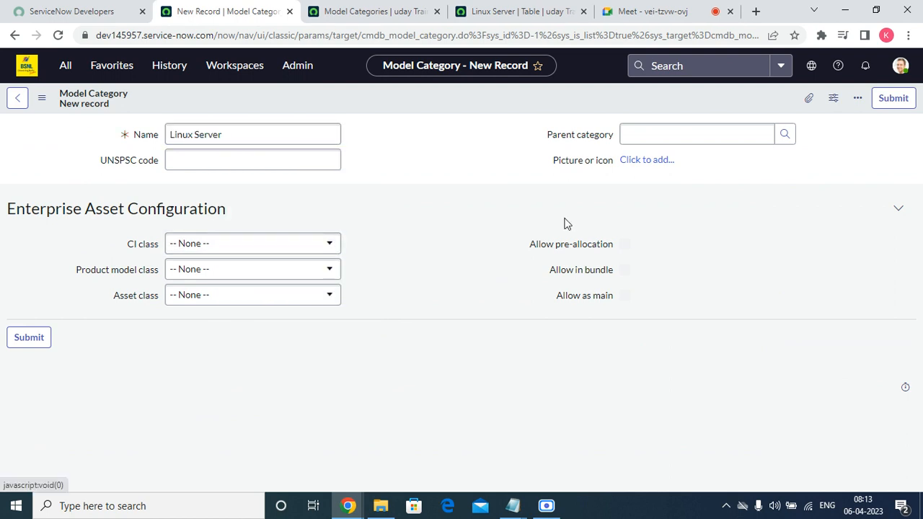
pyautogui.click(294, 243)
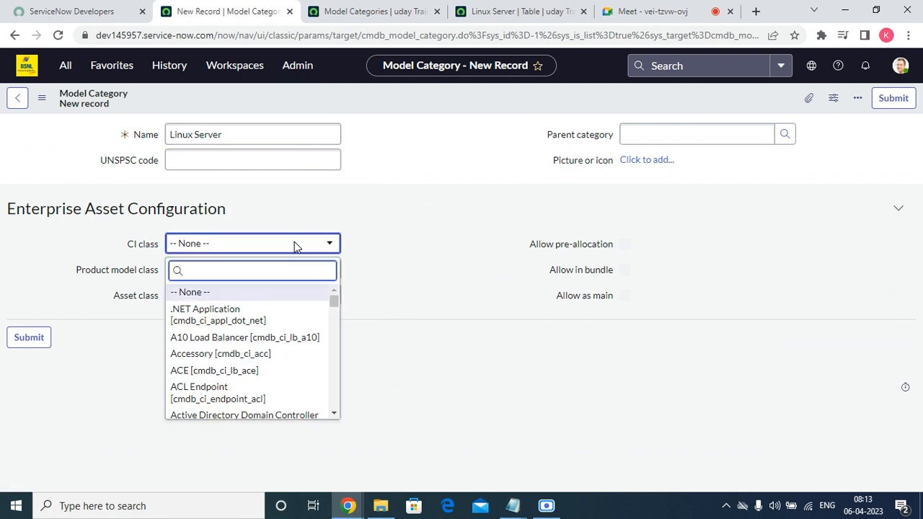
pyautogui.write('lin')
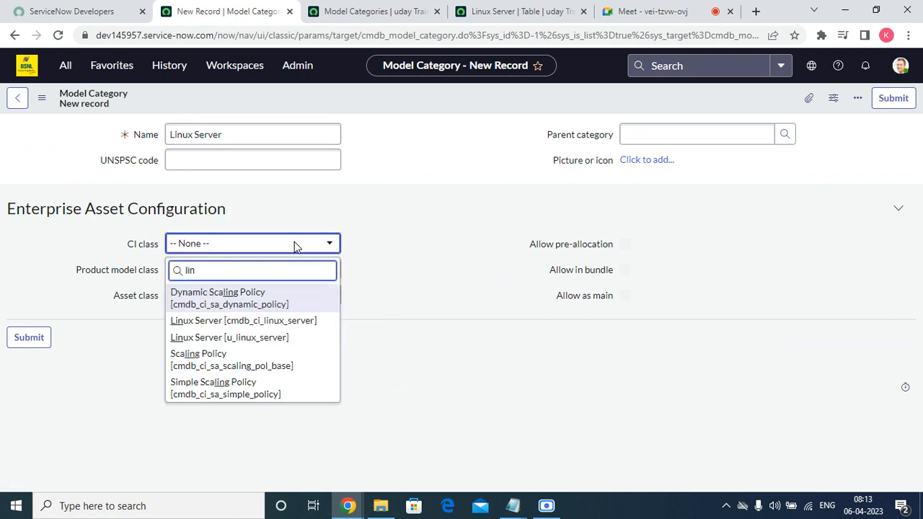
pyautogui.click(195, 326)
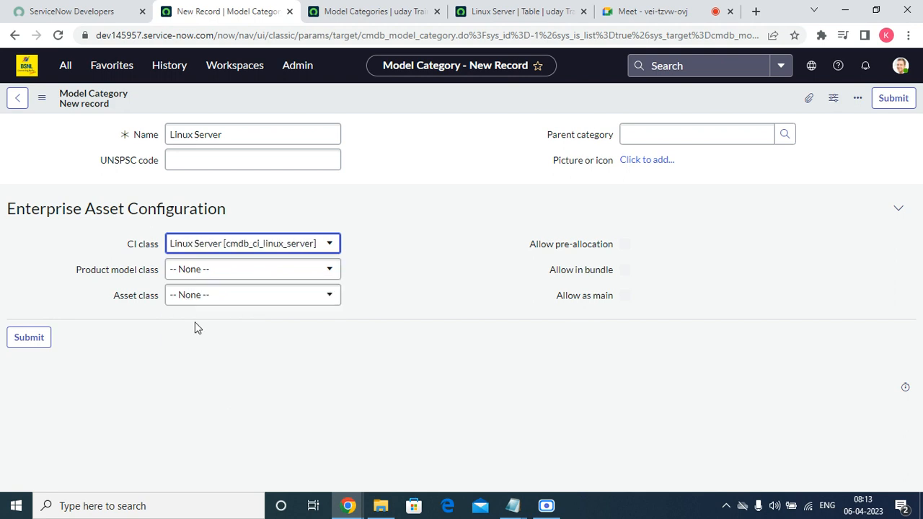
# Step: Set product model class to Hardware Model and asset class to Hardware
pyautogui.click(519, 11)
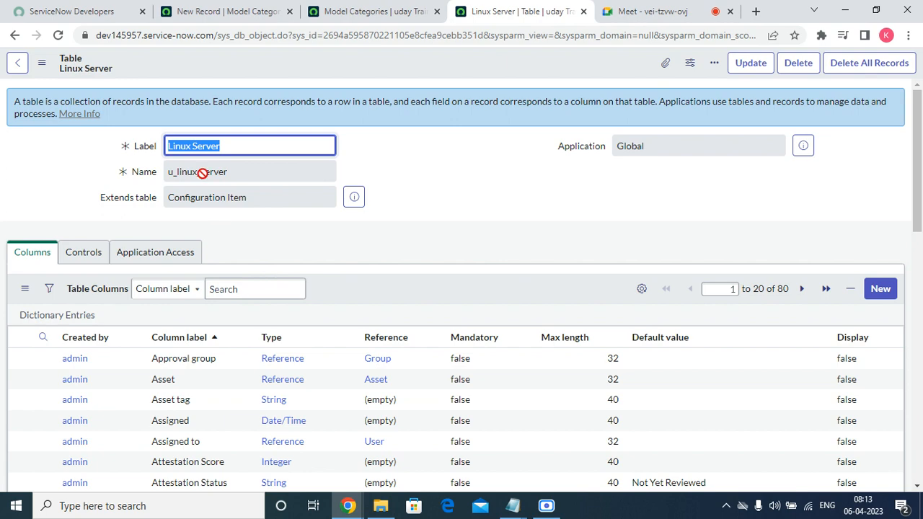
pyautogui.scroll(-1, 278, 197)
pyautogui.scroll(-10, 278, 197)
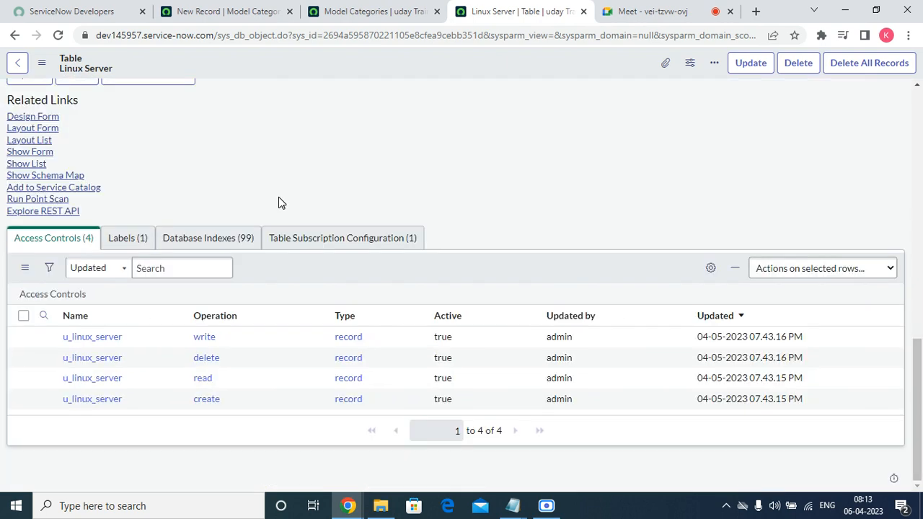
pyautogui.scroll(12, 278, 197)
pyautogui.click(247, 10)
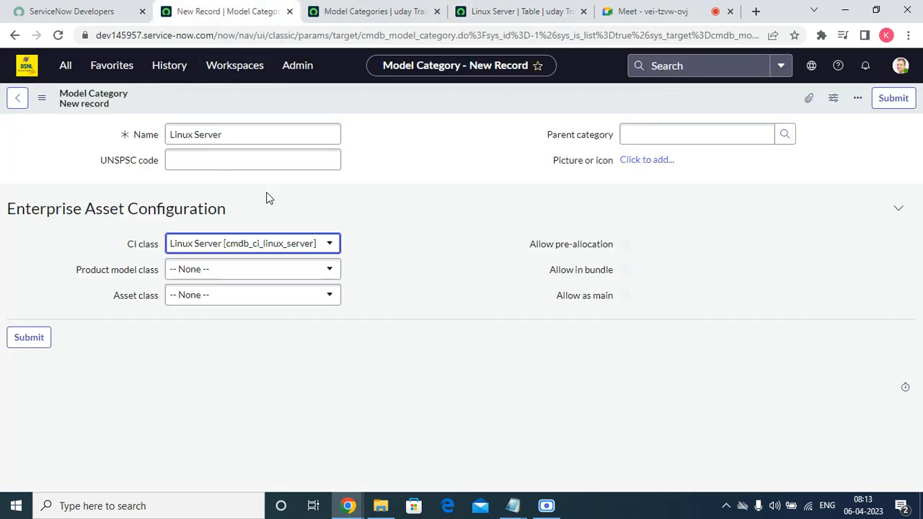
pyautogui.click(238, 270)
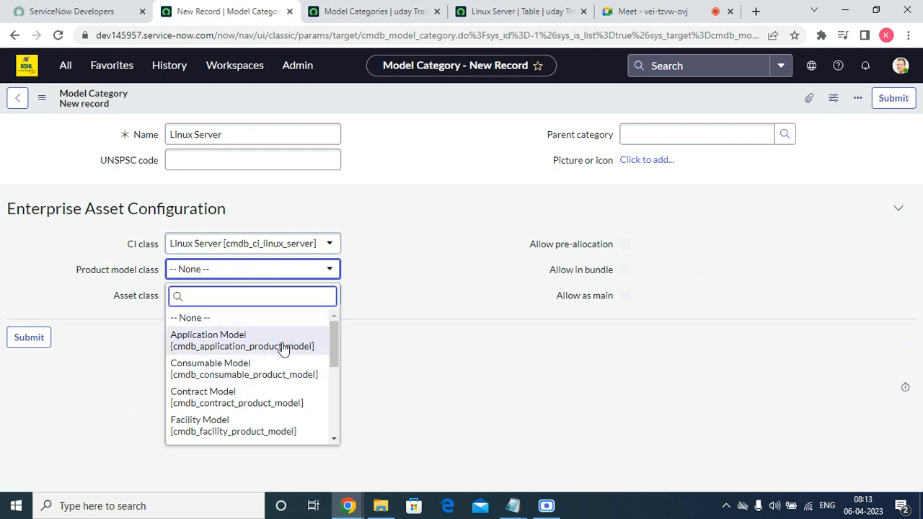
pyautogui.scroll(-5, 283, 349)
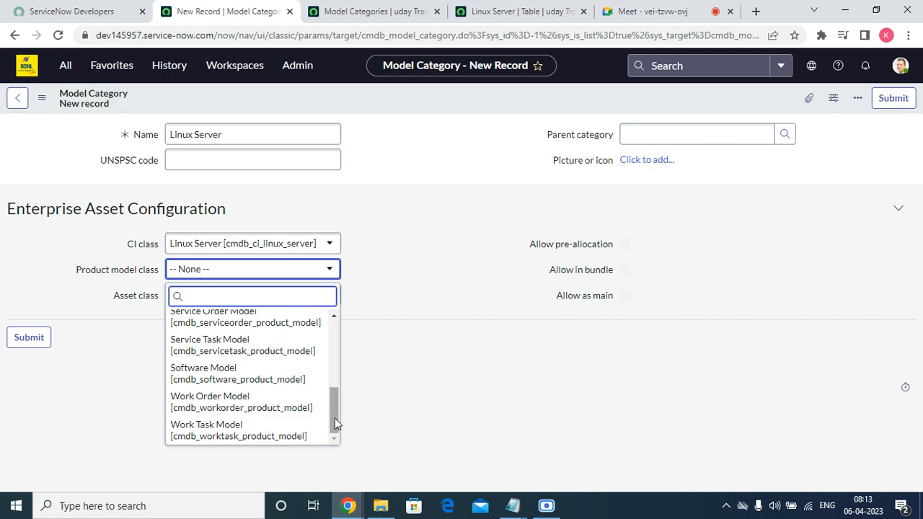
pyautogui.moveTo(335, 419); pyautogui.dragTo(364, 377)
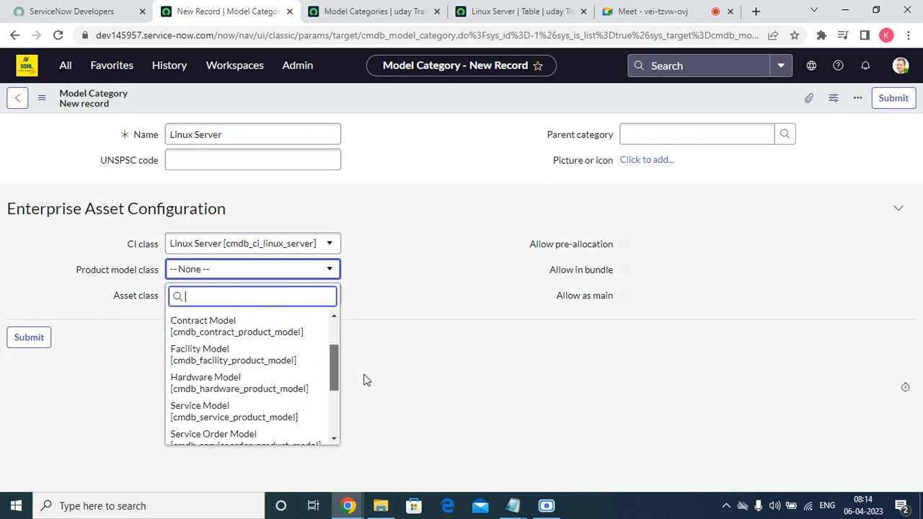
pyautogui.click(299, 400)
pyautogui.click(256, 297)
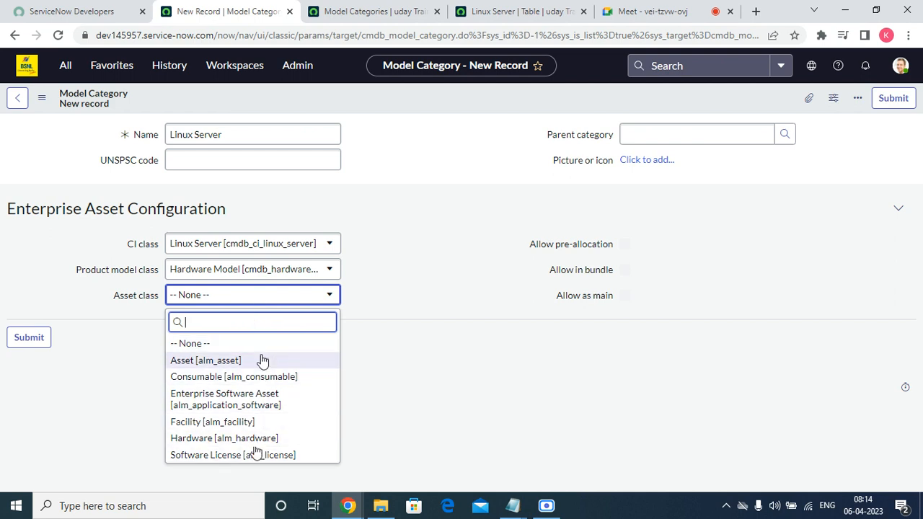
pyautogui.click(204, 439)
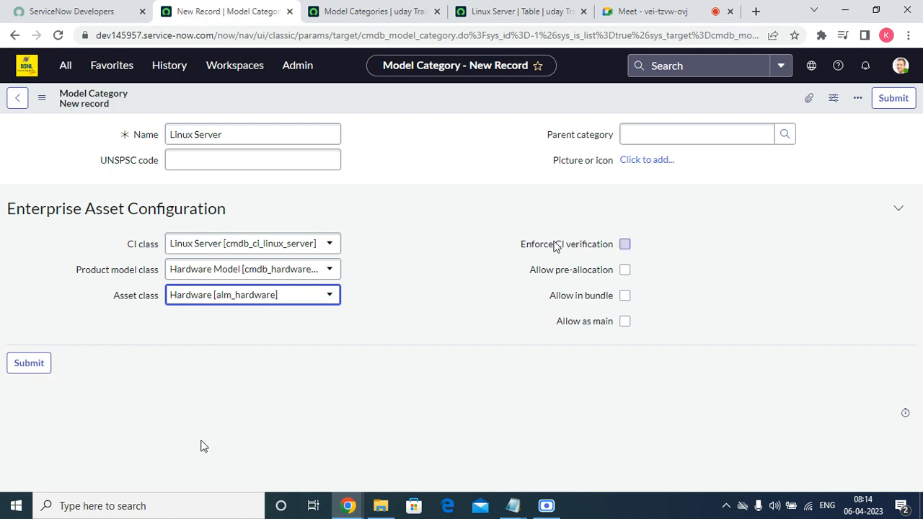
# Step: Save the Linux Server model category from the header menu
pyautogui.moveTo(556, 246)
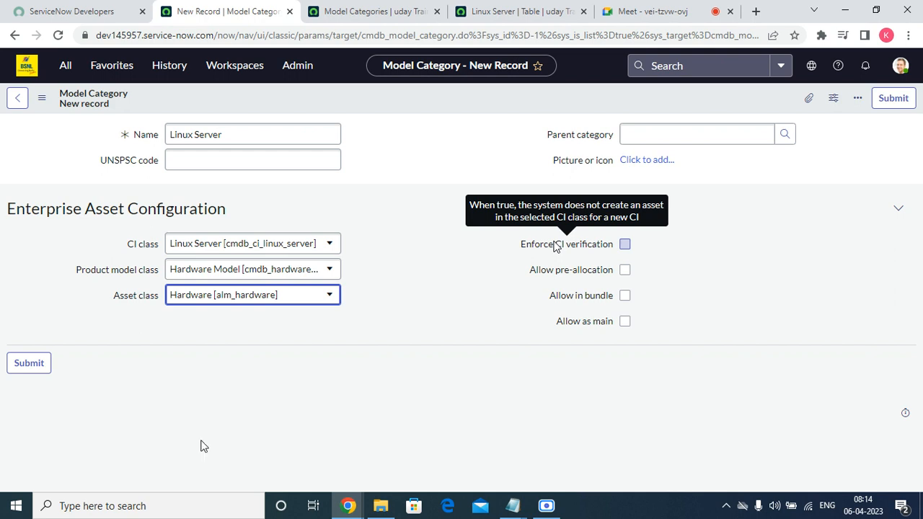
pyautogui.moveTo(546, 272)
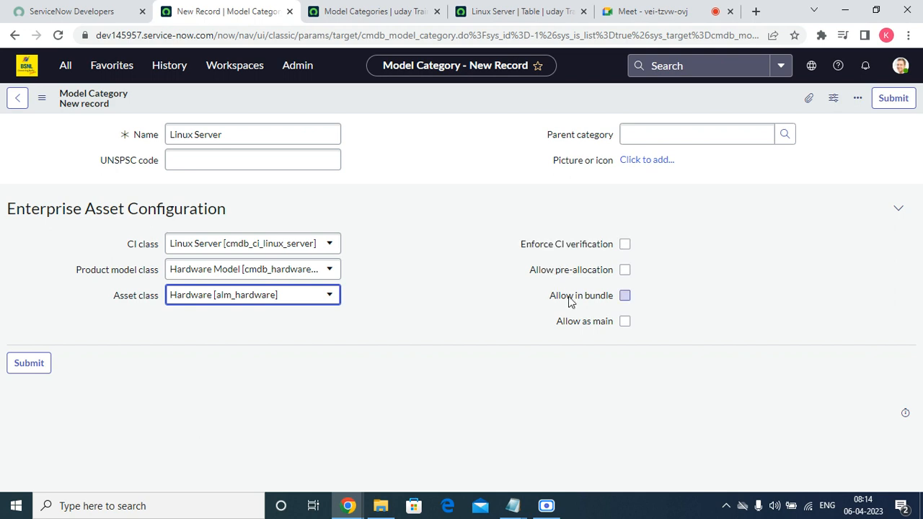
pyautogui.moveTo(579, 304)
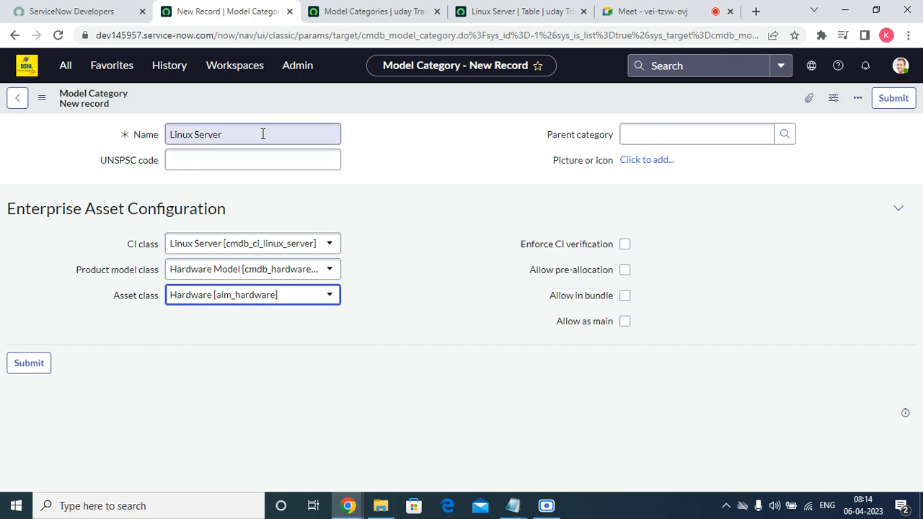
pyautogui.rightClick(466, 97)
pyautogui.click(493, 106)
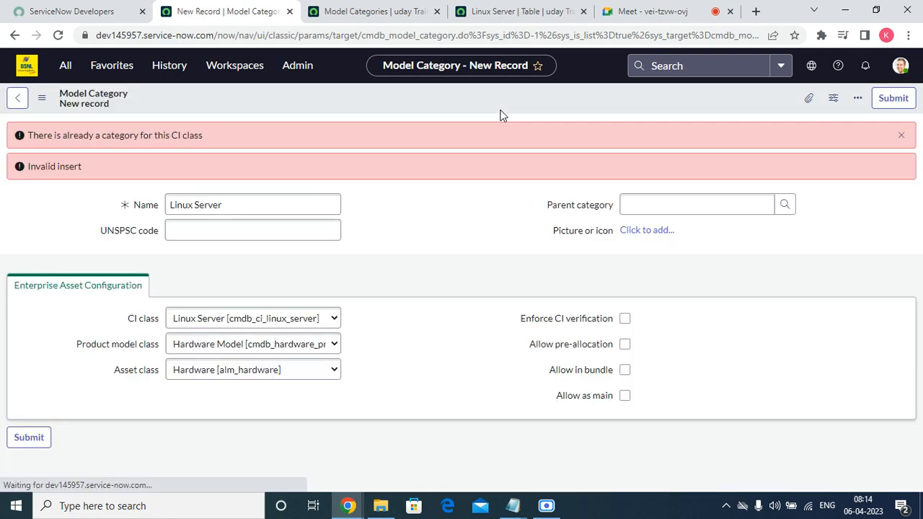
# Step: Dismiss the duplicate-category error, rename the category to Linux Server OS, and save
pyautogui.click(889, 135)
pyautogui.click(242, 142)
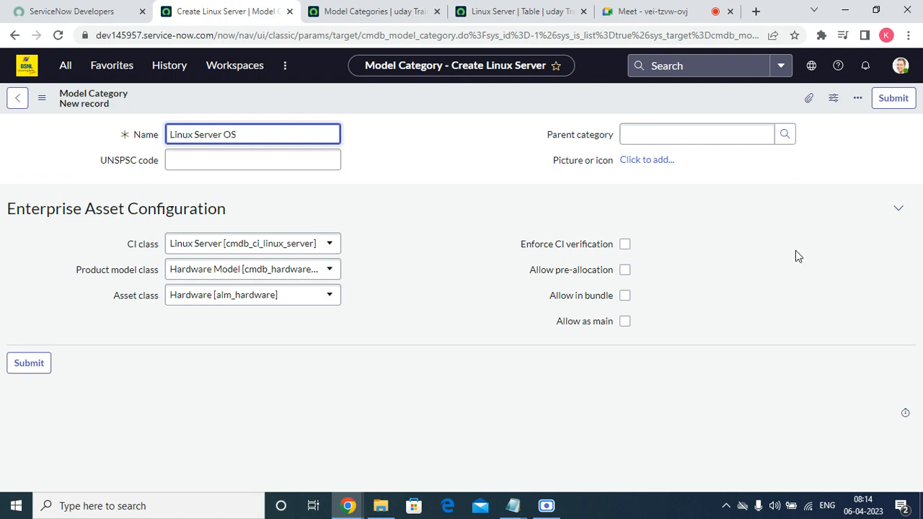
pyautogui.rightClick(435, 100)
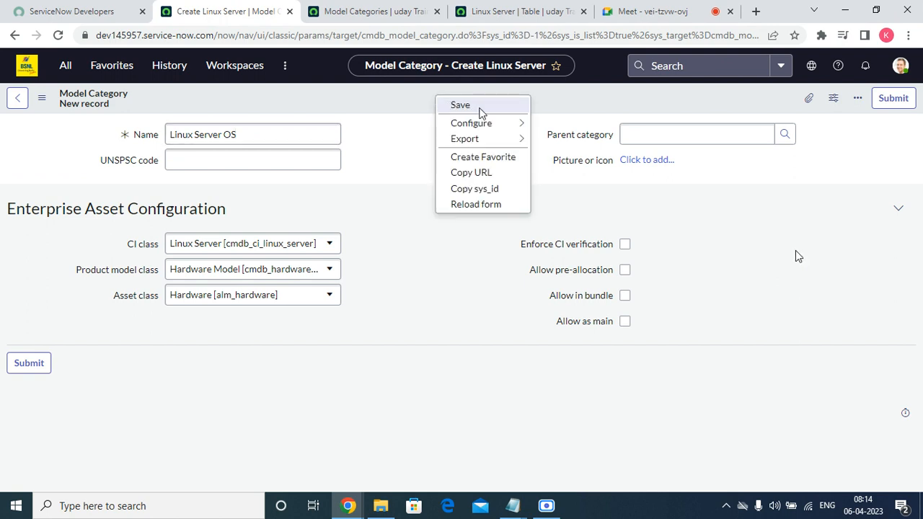
pyautogui.click(480, 110)
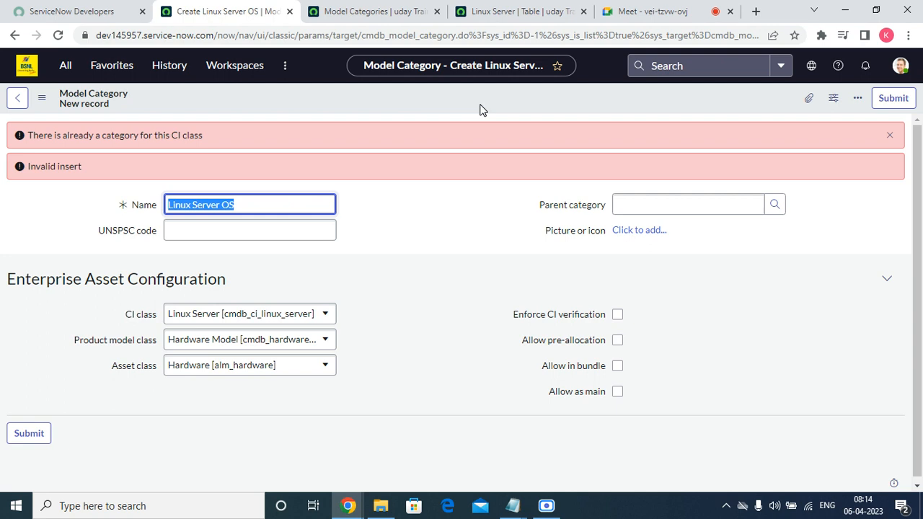
# Step: Change the CI class to Linux Server [u_linux_server] and save
pyautogui.click(327, 313)
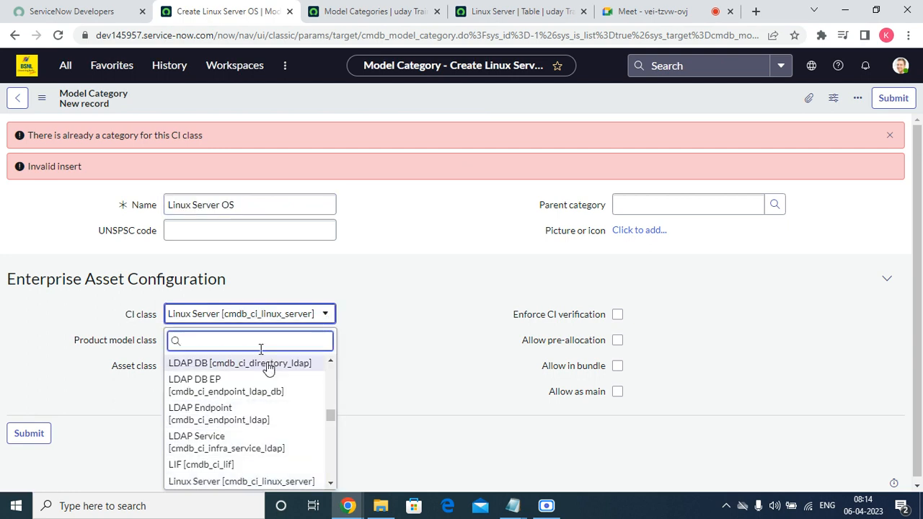
pyautogui.write('LINU')
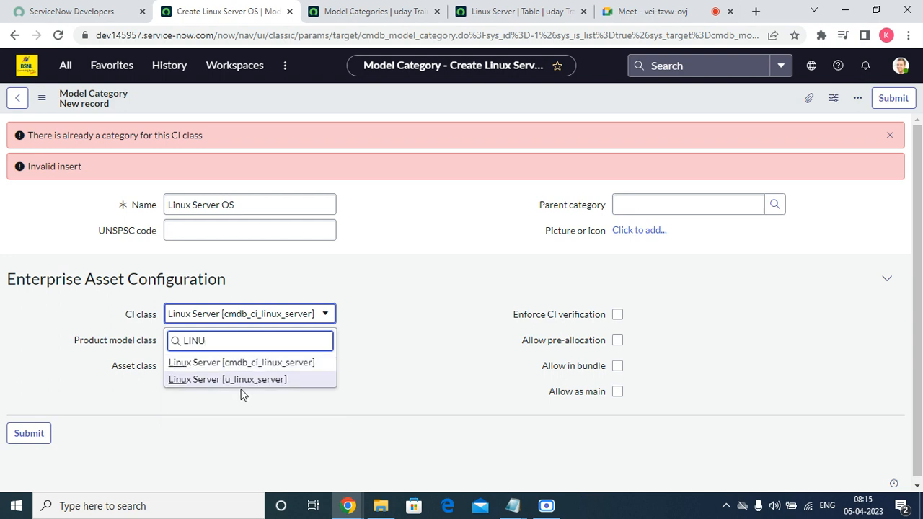
pyautogui.click(241, 380)
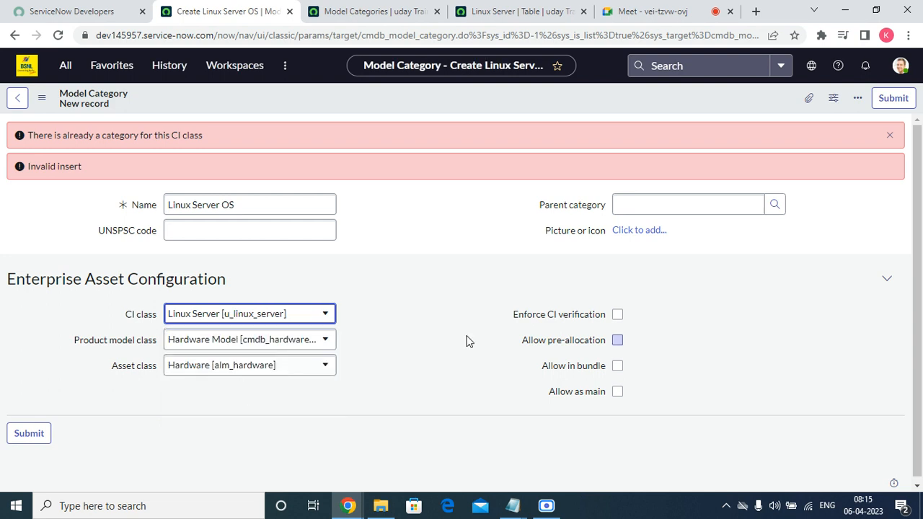
pyautogui.rightClick(433, 91)
pyautogui.click(454, 100)
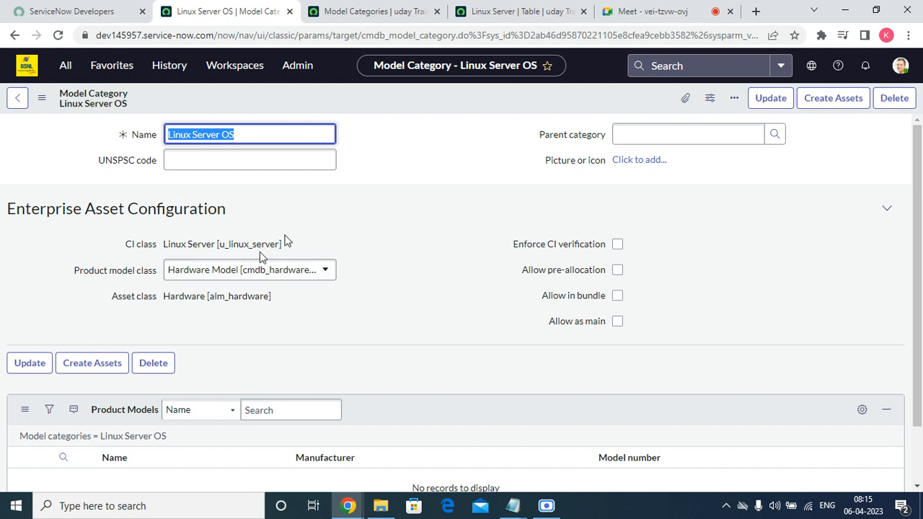
# Step: Run Create Assets on the Linux Server OS model category after checking the categories list
pyautogui.moveTo(280, 243); pyautogui.dragTo(228, 244)
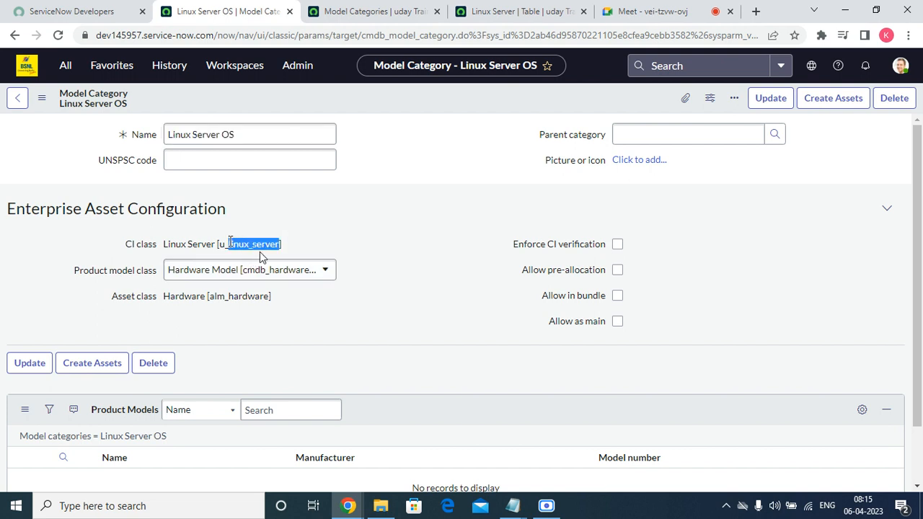
pyautogui.click(380, 11)
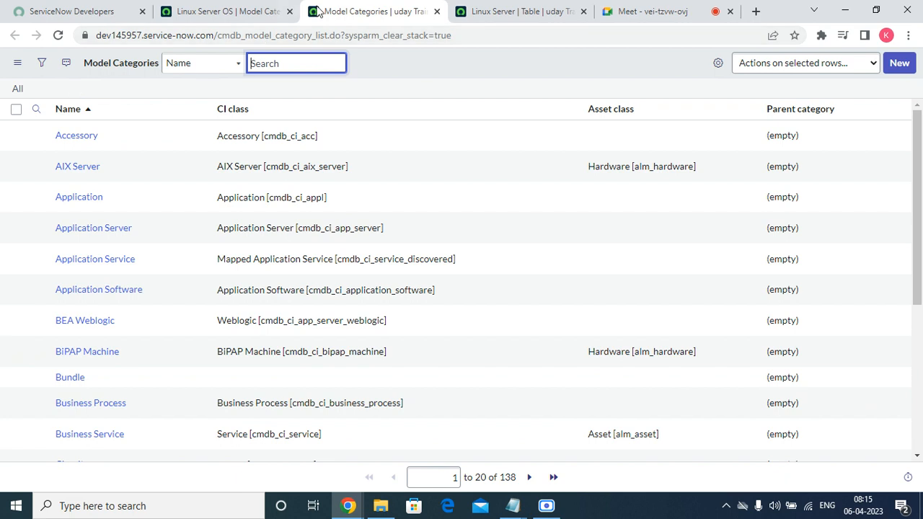
pyautogui.click(238, 11)
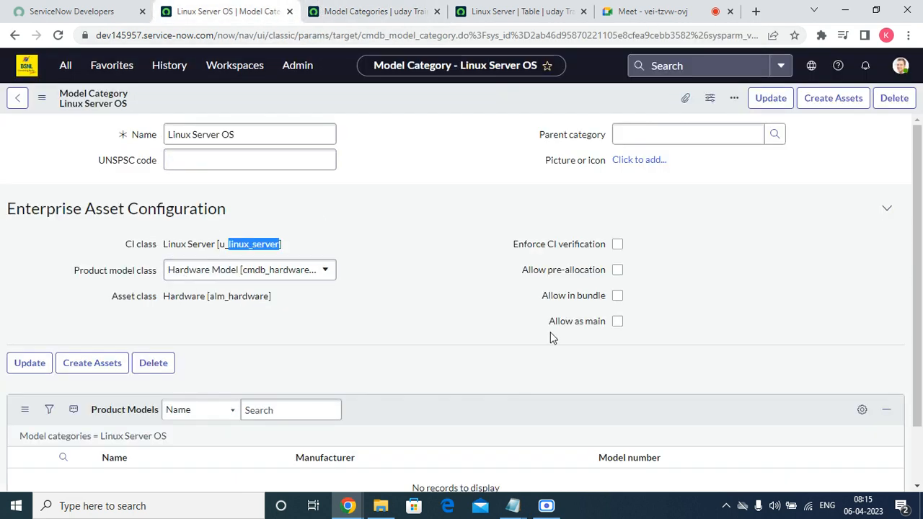
pyautogui.scroll(-1, 457, 339)
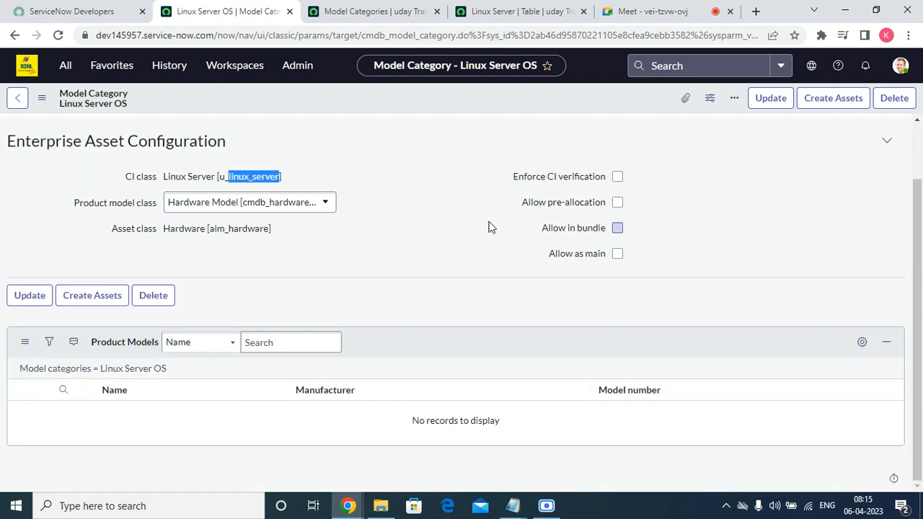
pyautogui.scroll(1, 491, 226)
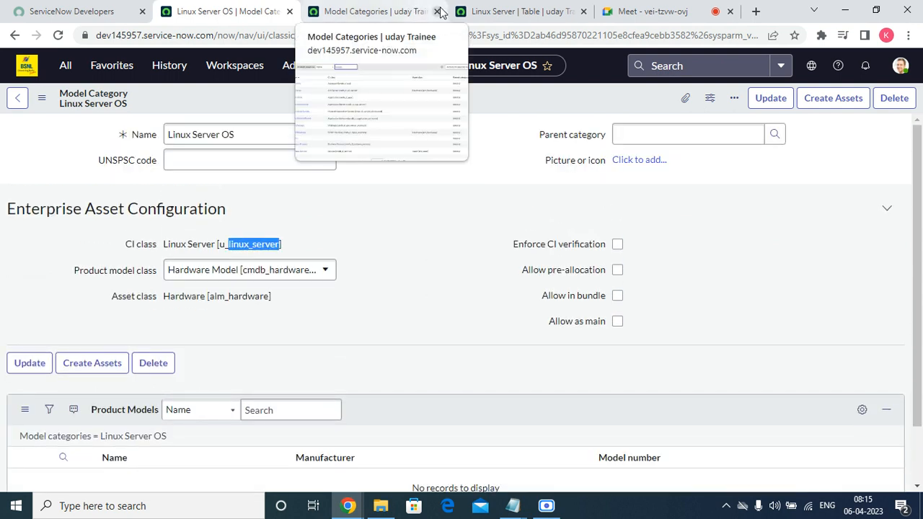
pyautogui.click(94, 375)
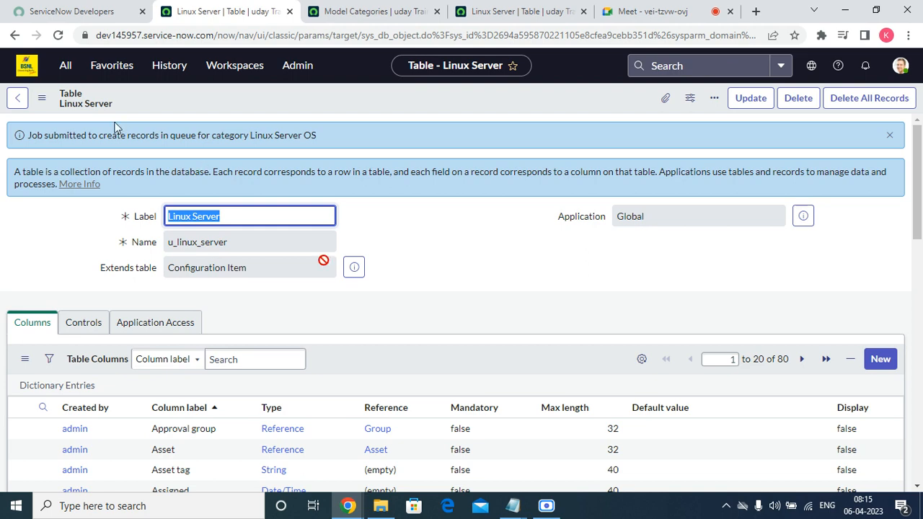
# Step: Open the Hardware Assets list by filtering the navigator for 'HARD'
pyautogui.scroll(-15, 334, 278)
pyautogui.scroll(15, 355, 264)
pyautogui.click(111, 68)
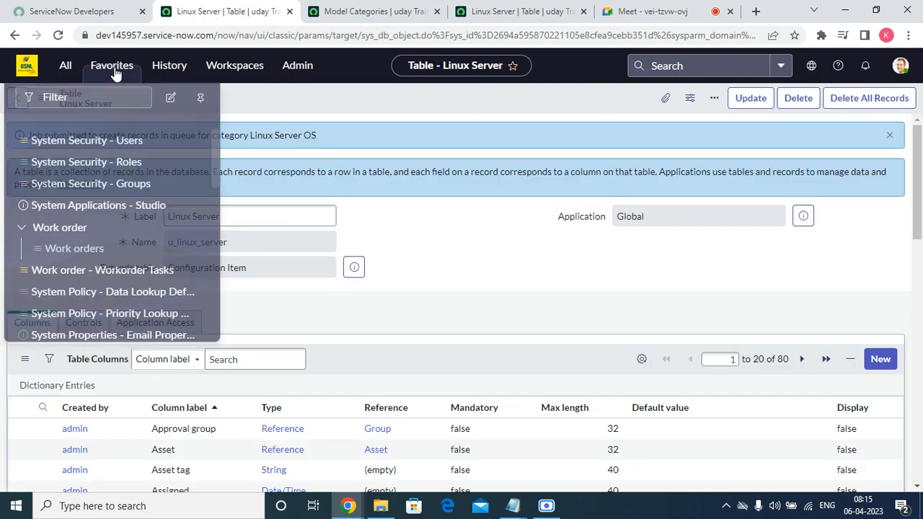
pyautogui.click(67, 69)
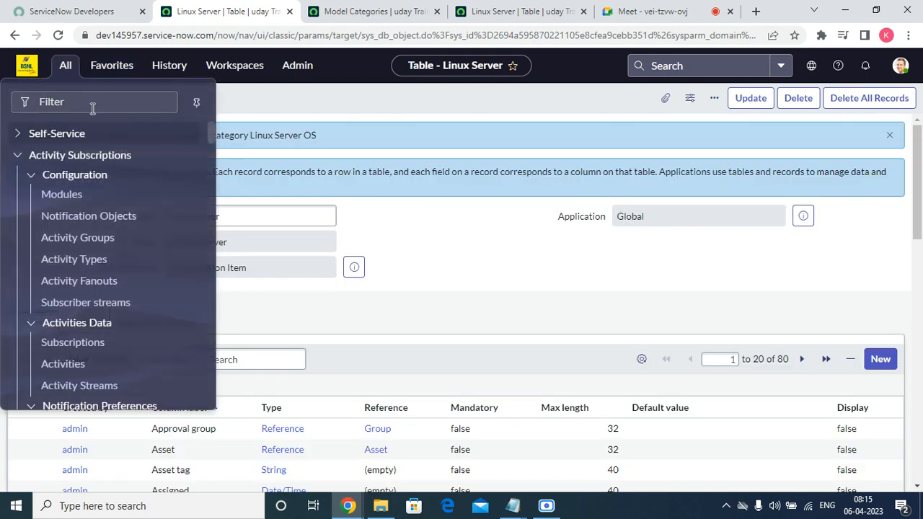
pyautogui.click(92, 108)
pyautogui.write('H')
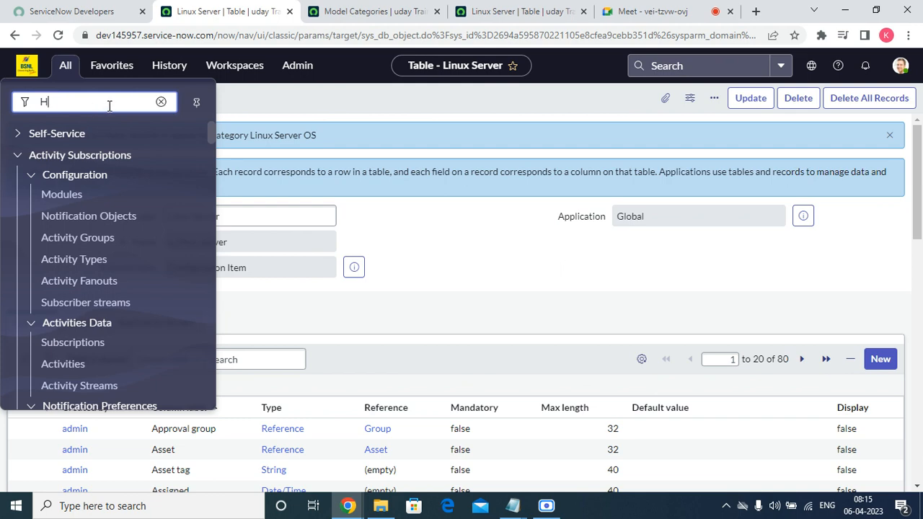
pyautogui.write('ARD')
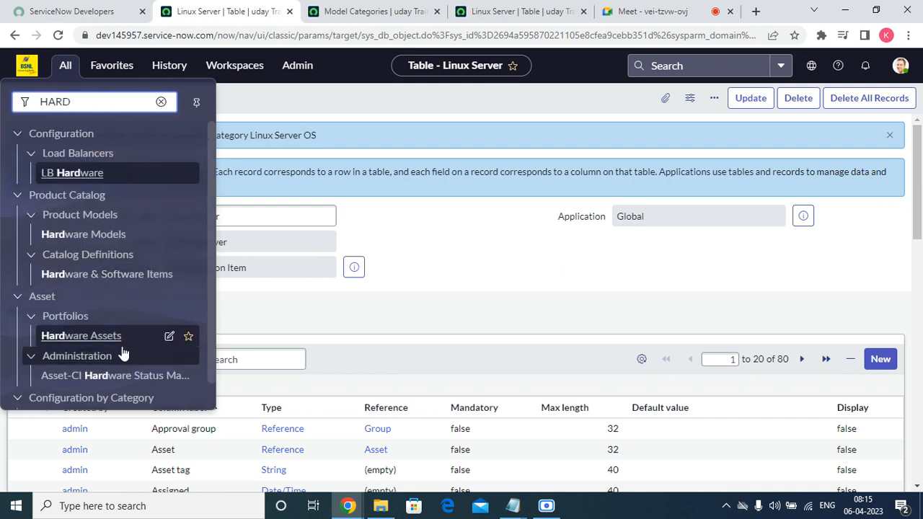
pyautogui.click(122, 342)
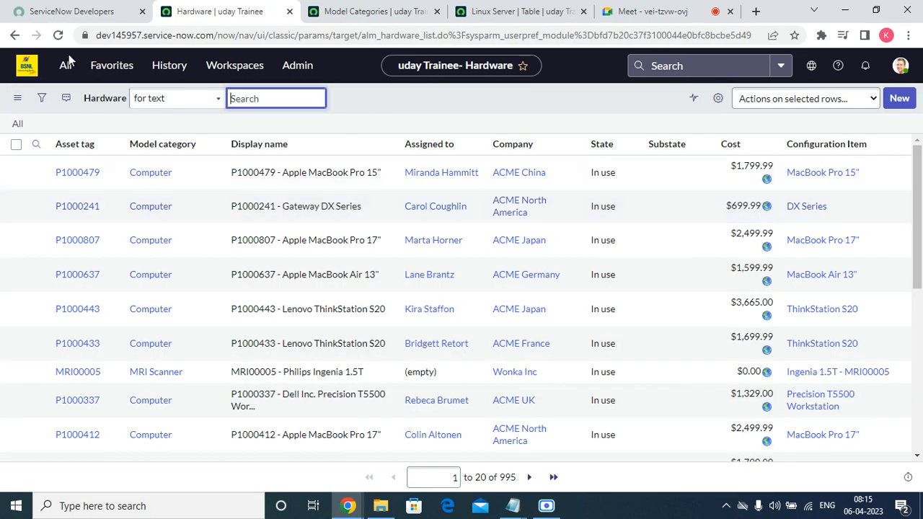
# Step: Add Hardware Assets to favorites and start a new Hardware asset record
pyautogui.click(64, 65)
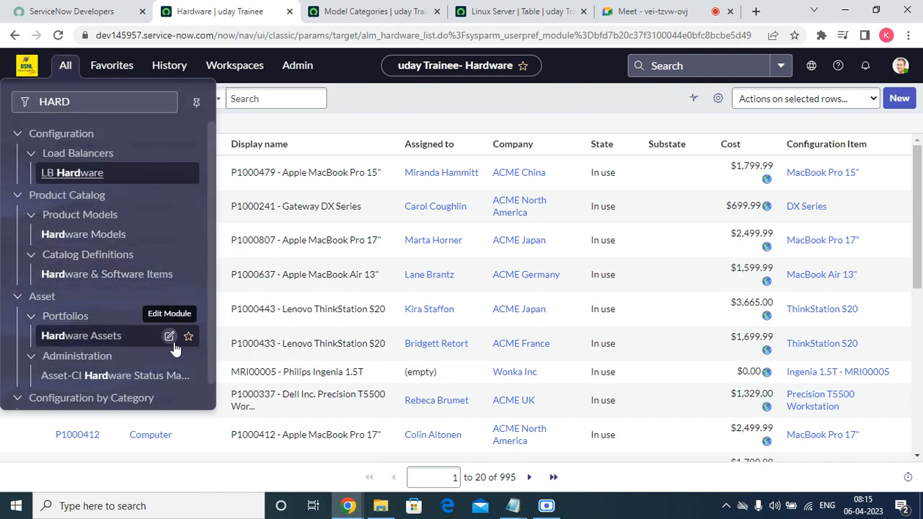
pyautogui.click(188, 336)
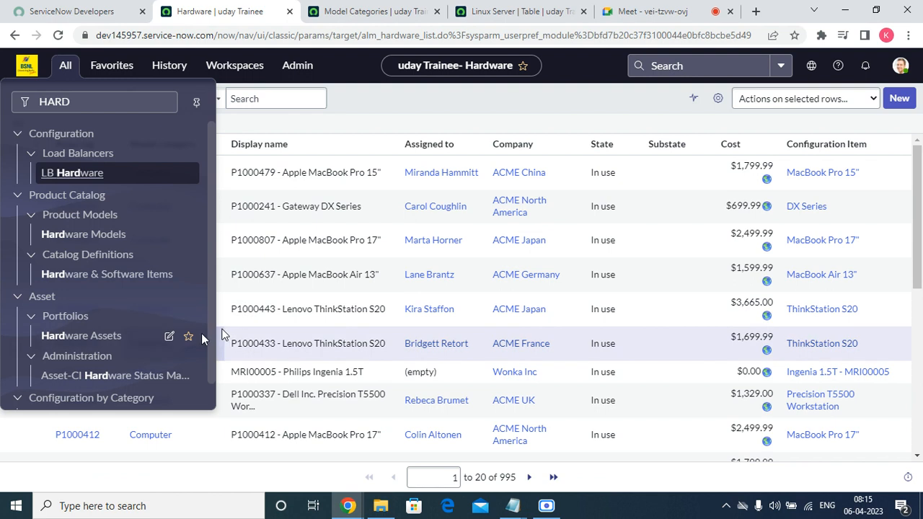
pyautogui.click(443, 100)
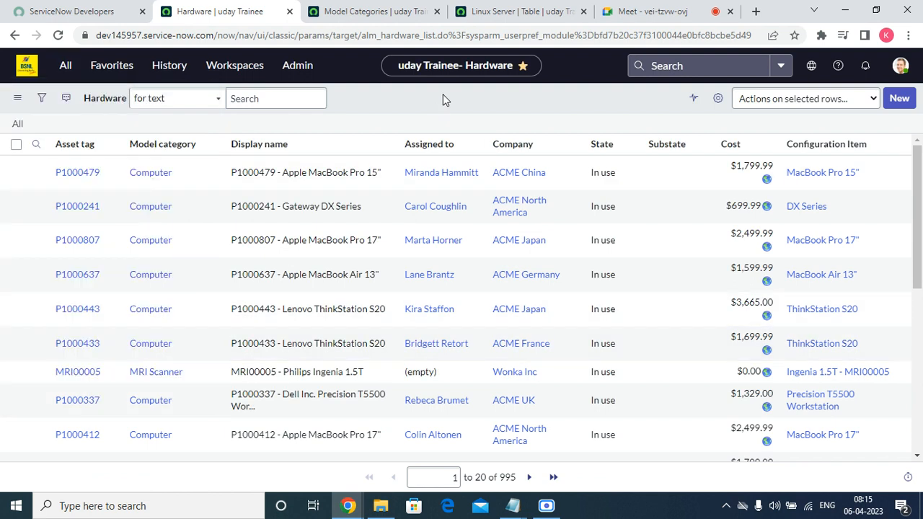
pyautogui.click(899, 103)
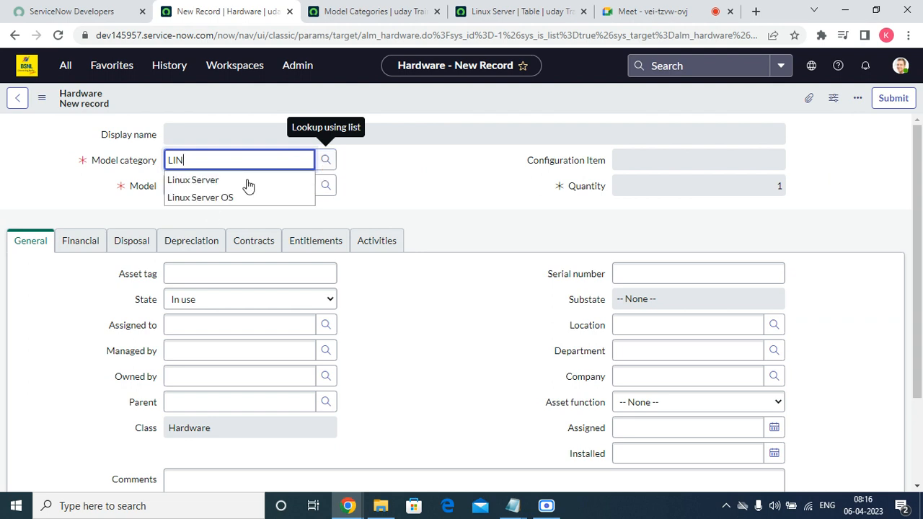
# Step: Set model category to Linux Server OS and copy 'cmdb_model' from the empty model lookup
pyautogui.click(227, 198)
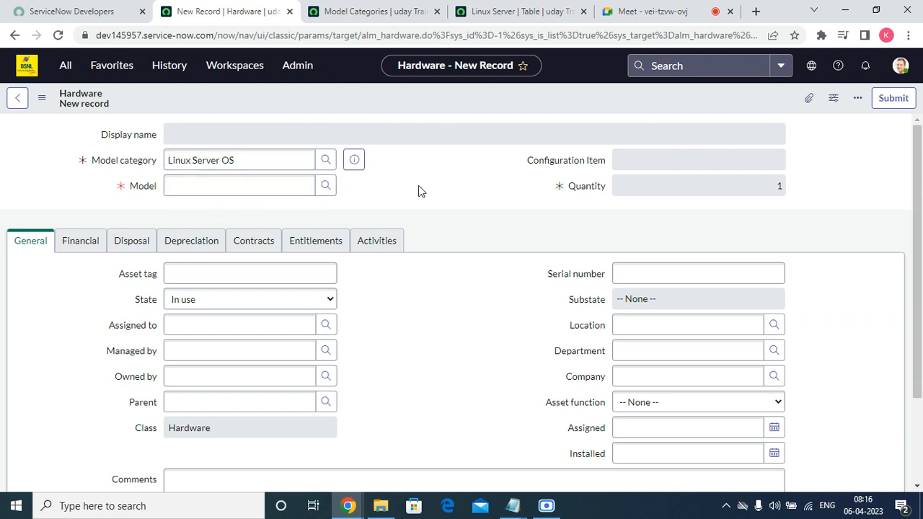
pyautogui.click(326, 187)
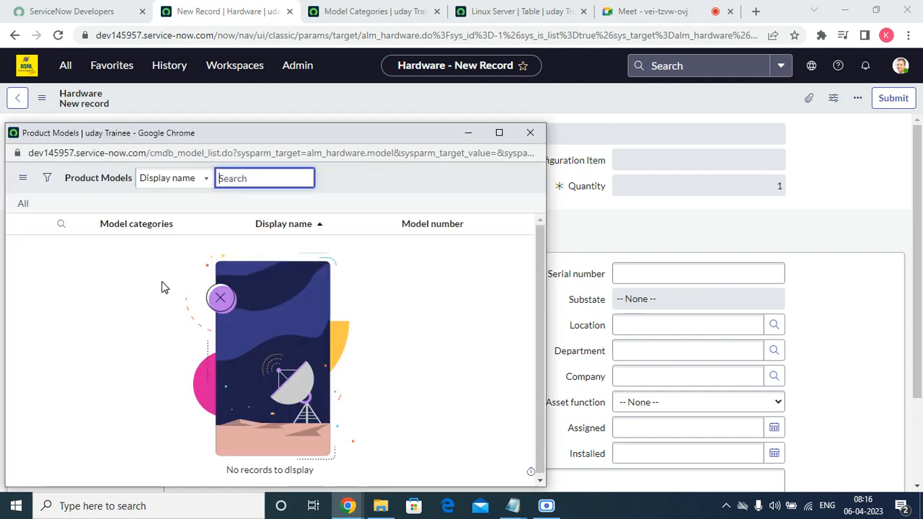
pyautogui.moveTo(205, 153); pyautogui.dragTo(148, 161)
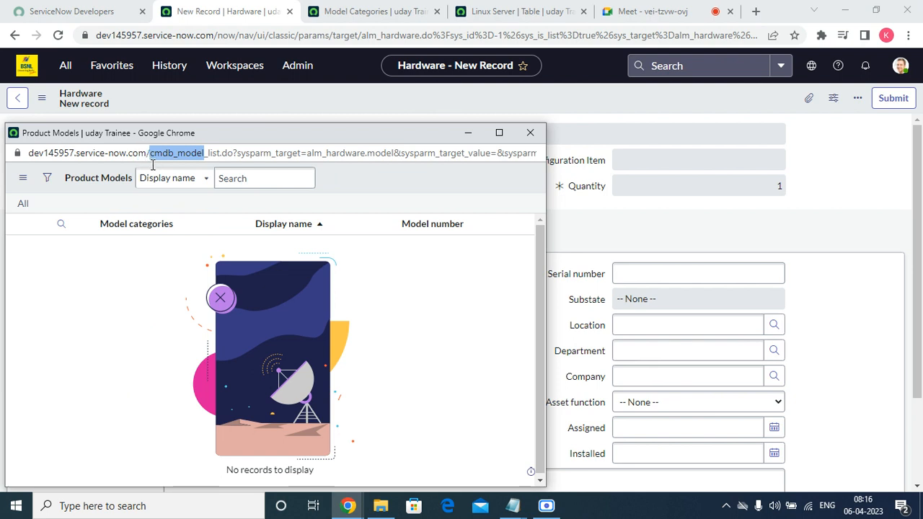
pyautogui.rightClick(222, 153)
pyautogui.click(263, 207)
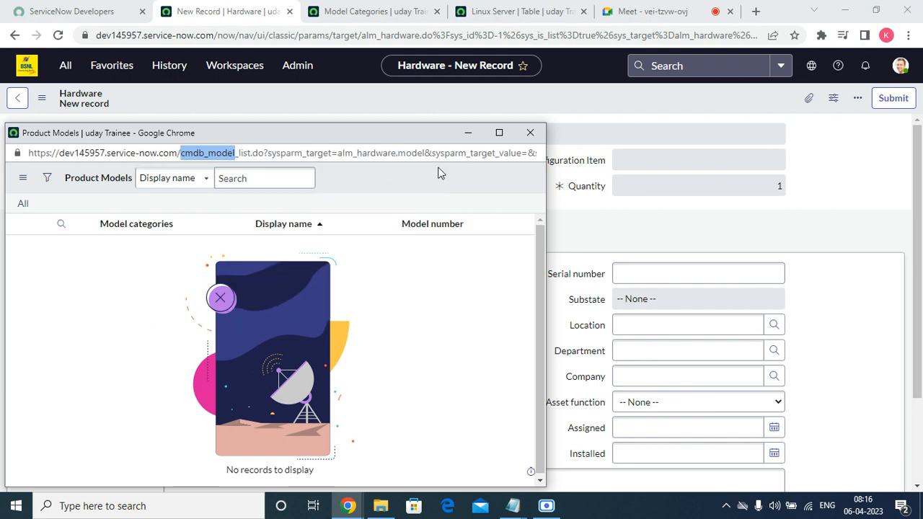
pyautogui.click(468, 131)
pyautogui.rightClick(221, 9)
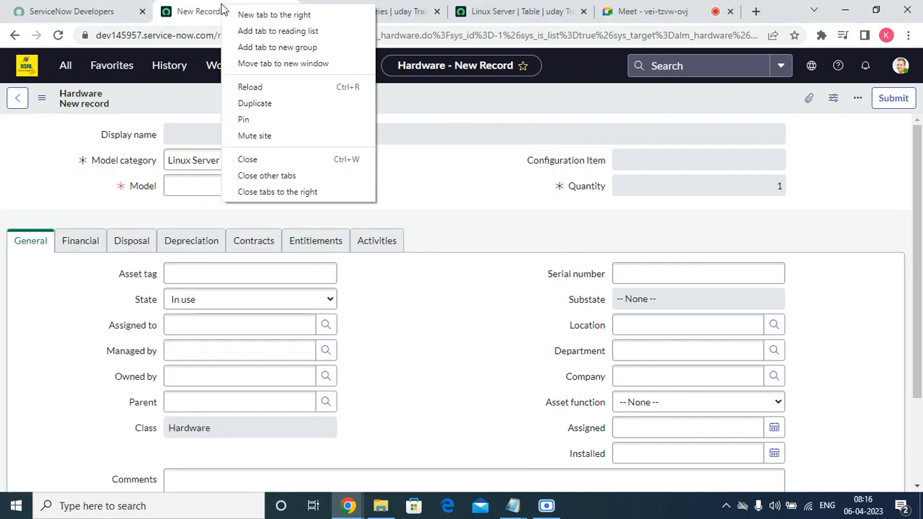
# Step: Duplicate the record tab and open the cmdb_model.LIST Product Models list
pyautogui.click(246, 103)
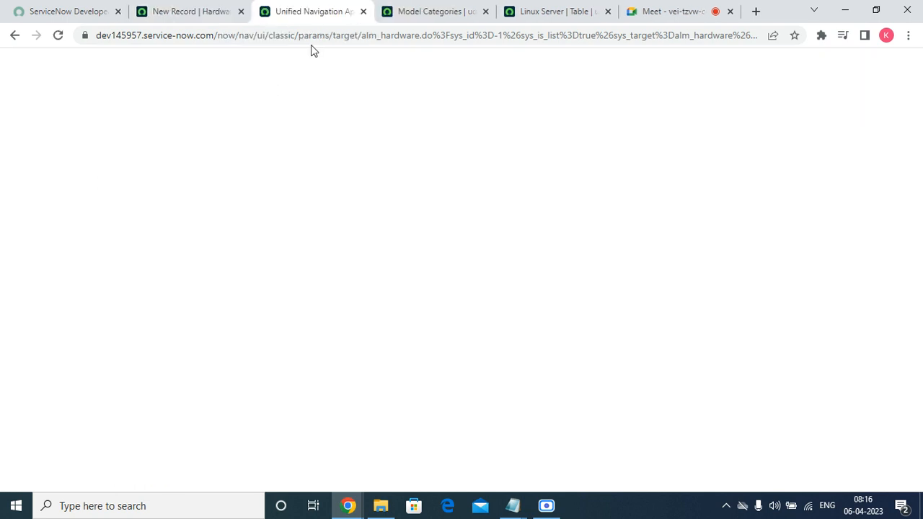
pyautogui.click(111, 70)
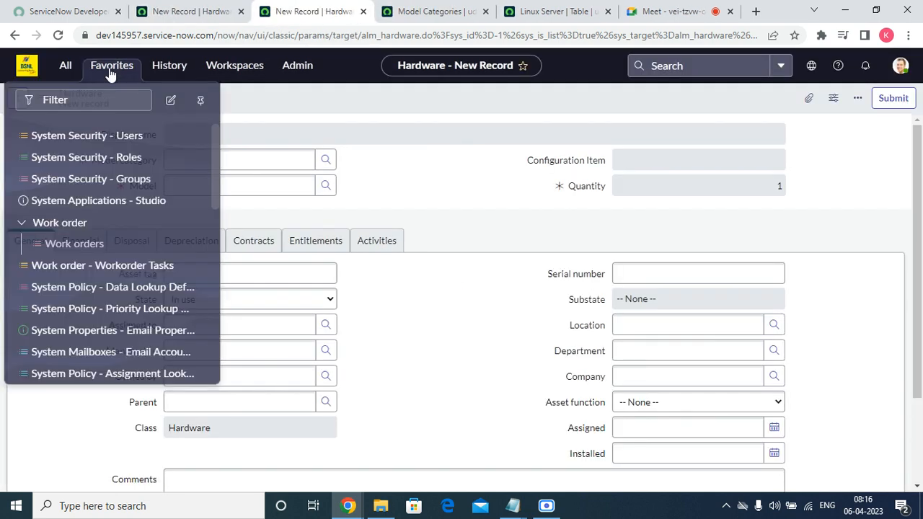
pyautogui.click(64, 67)
pyautogui.rightClick(69, 101)
pyautogui.click(79, 212)
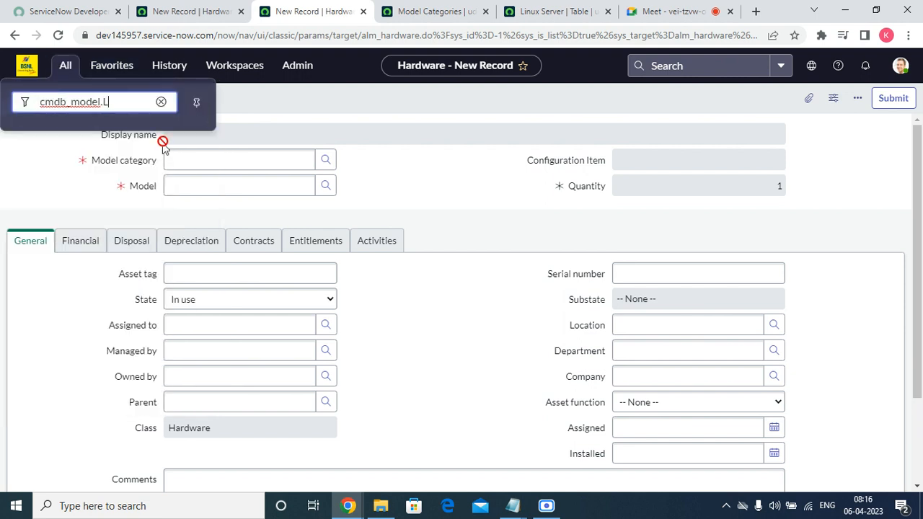
pyautogui.write('.LIST')
pyautogui.press('Return')
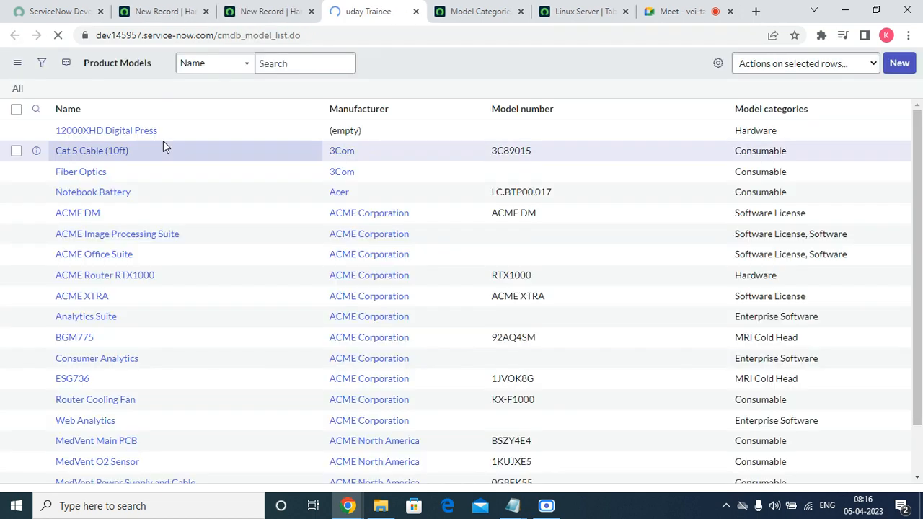
# Step: Save the Product Models list as a favorite and start a new product model
pyautogui.rightClick(583, 72)
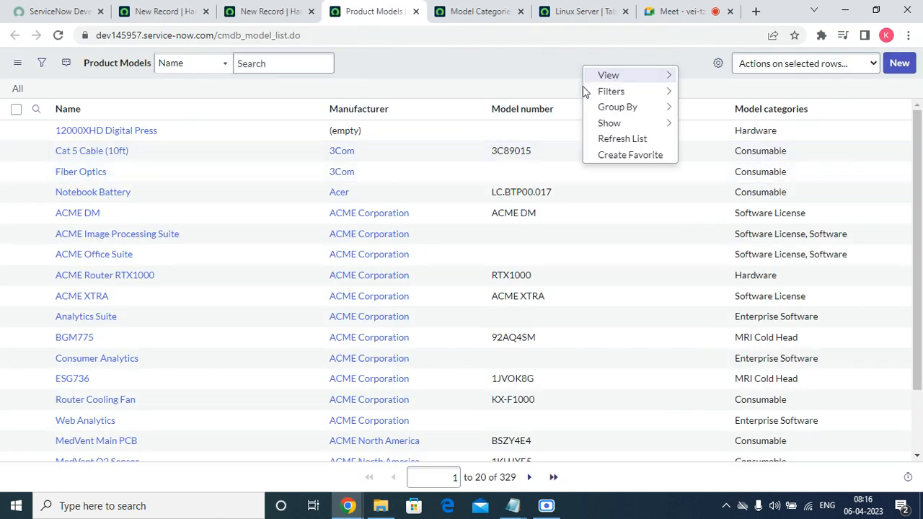
pyautogui.click(629, 155)
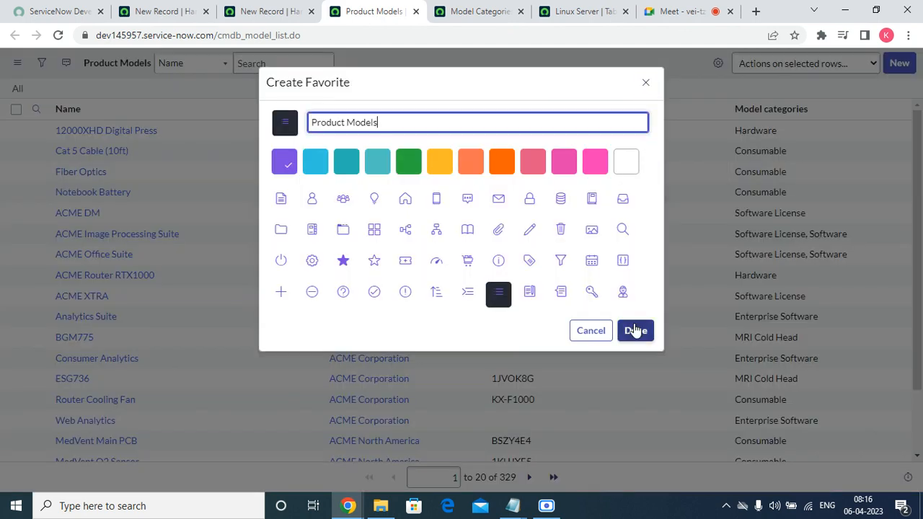
pyautogui.click(635, 330)
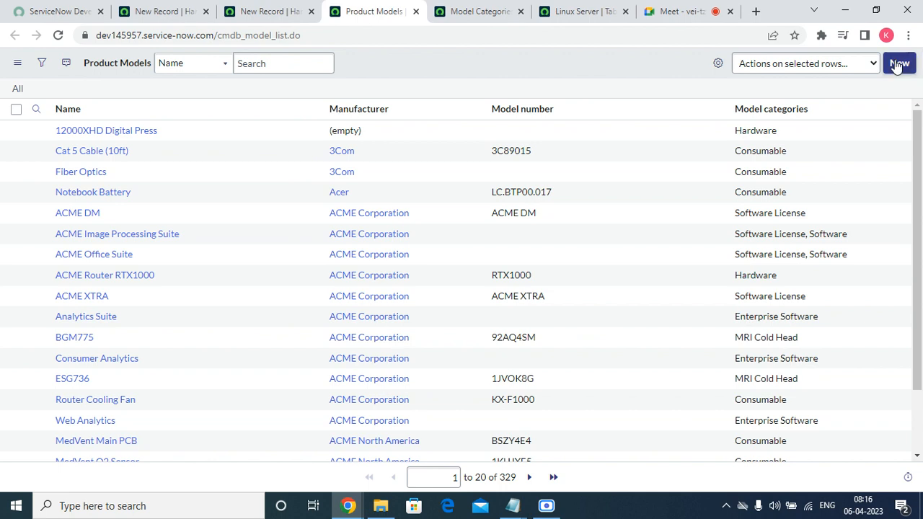
pyautogui.click(898, 64)
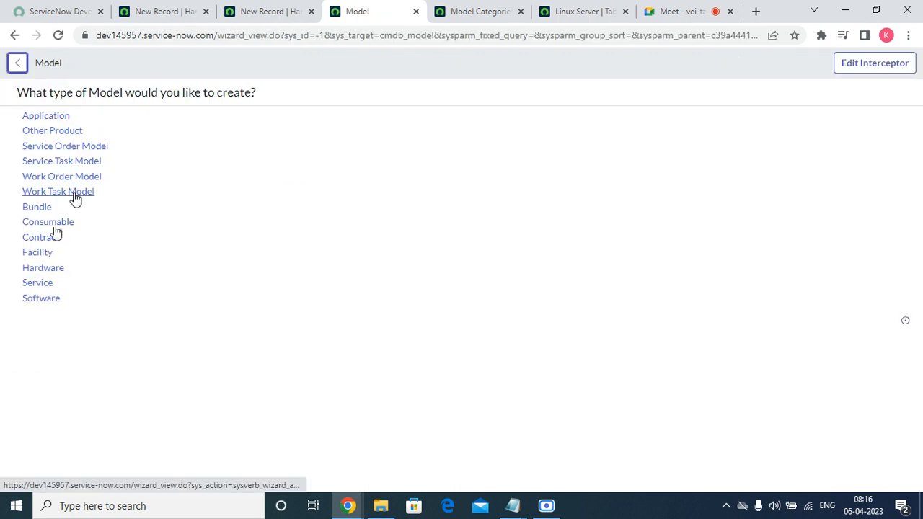
pyautogui.click(45, 267)
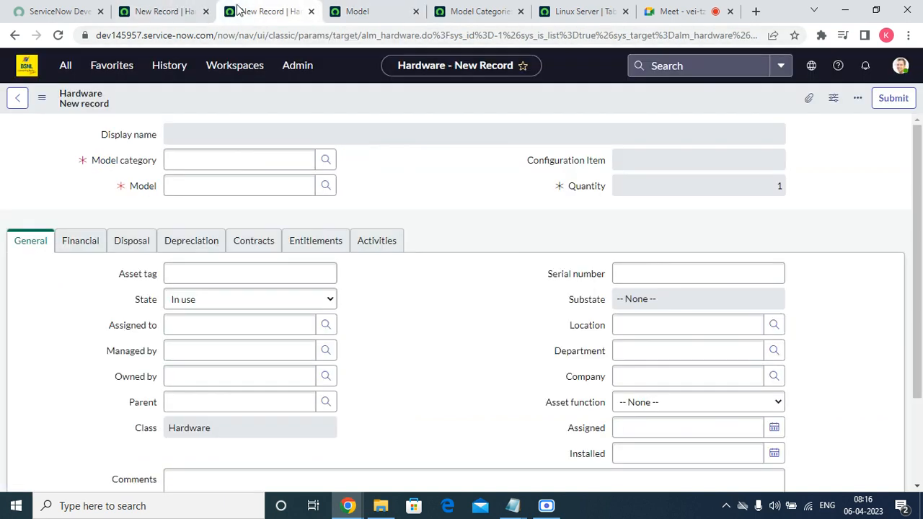
# Step: Pick Linux Server OS as the Hardware record's model category and open that category record
pyautogui.click(328, 161)
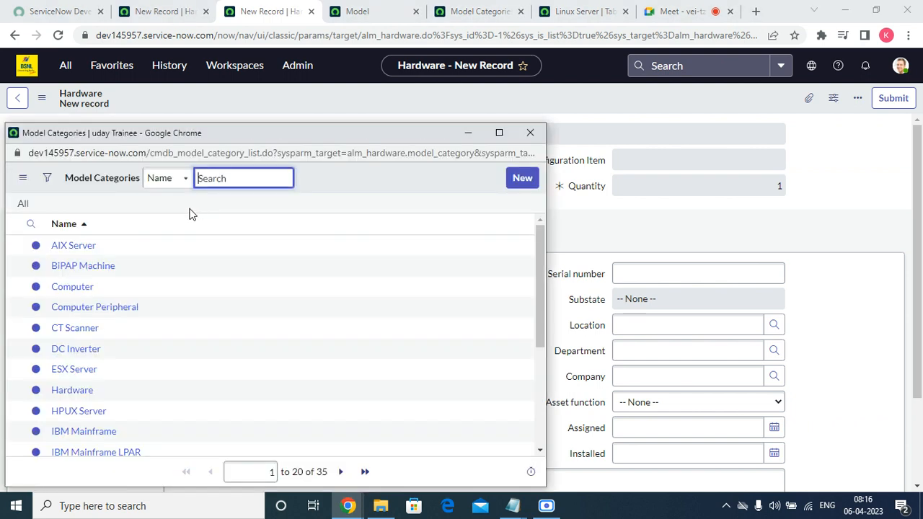
pyautogui.scroll(-3, 186, 349)
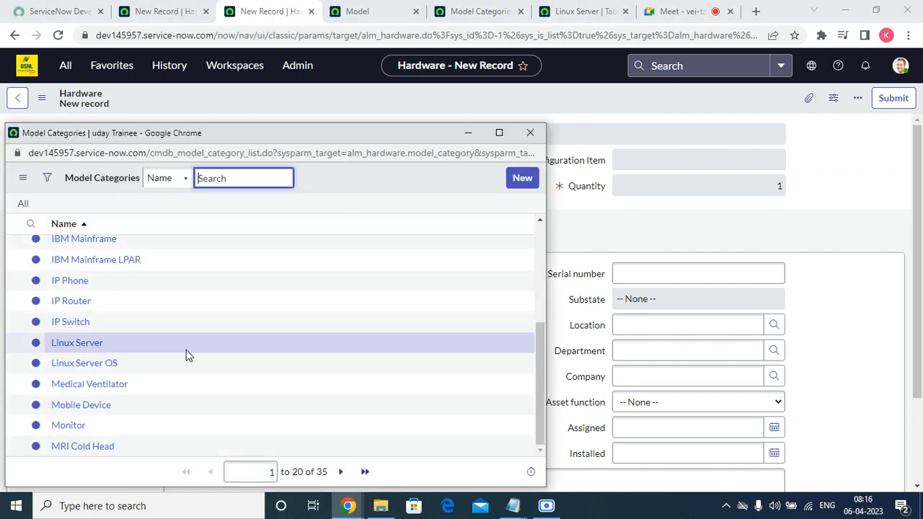
pyautogui.click(108, 363)
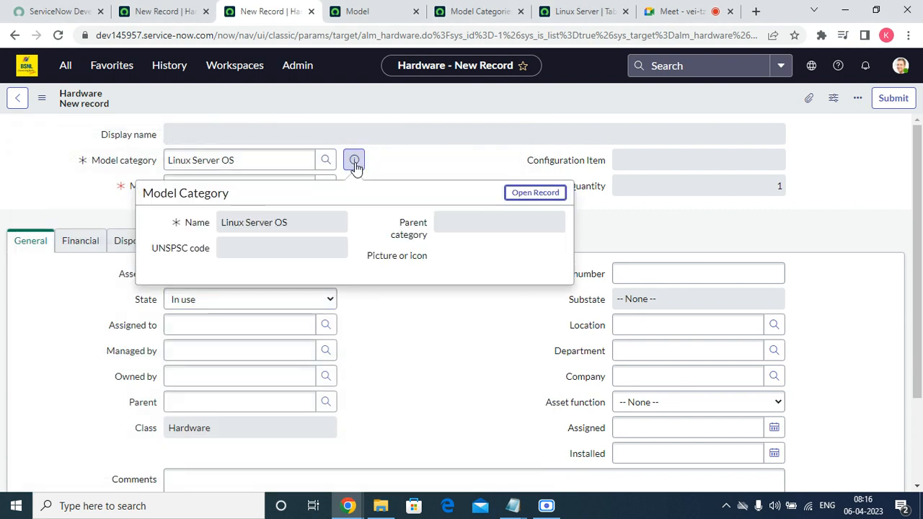
pyautogui.click(535, 192)
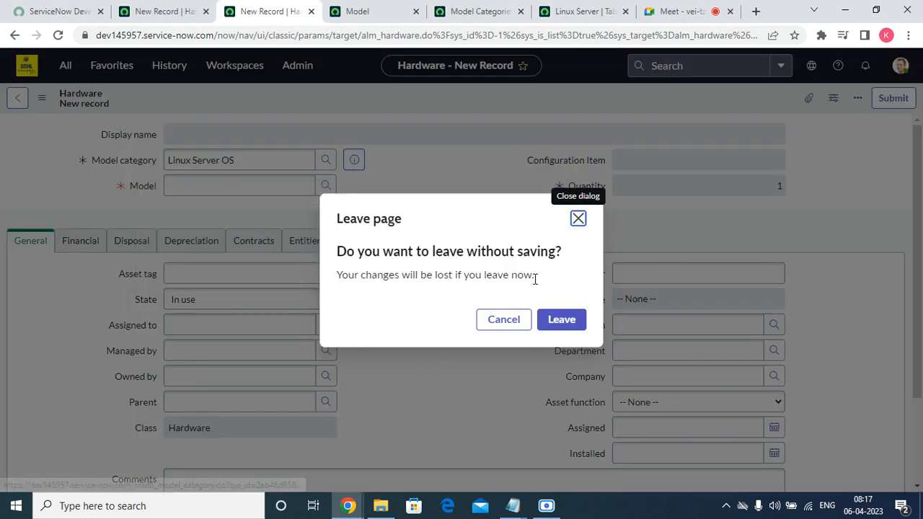
pyautogui.click(556, 326)
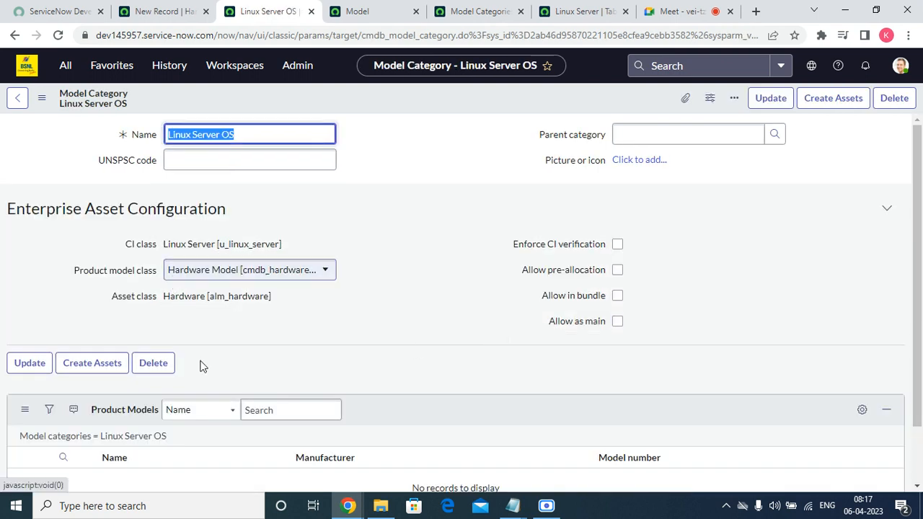
# Step: Start a new Hardware model and pick Acer as its manufacturer
pyautogui.click(365, 9)
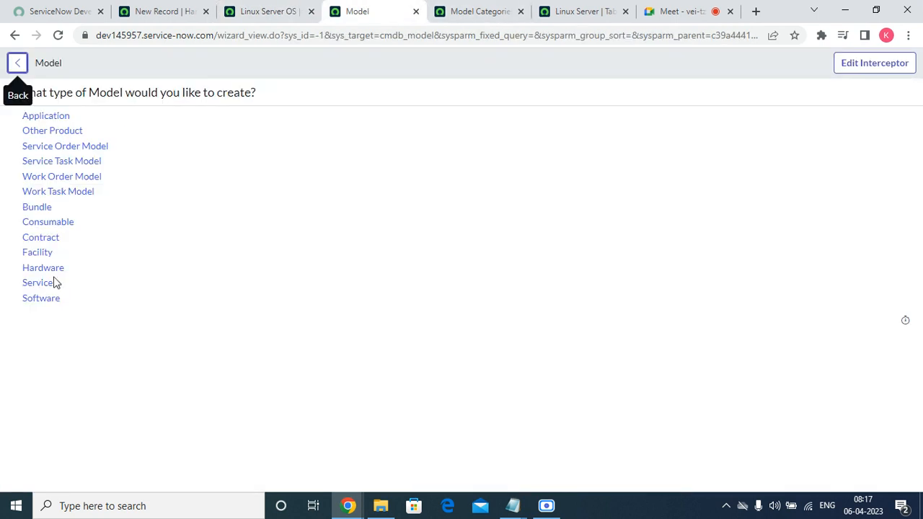
pyautogui.click(31, 269)
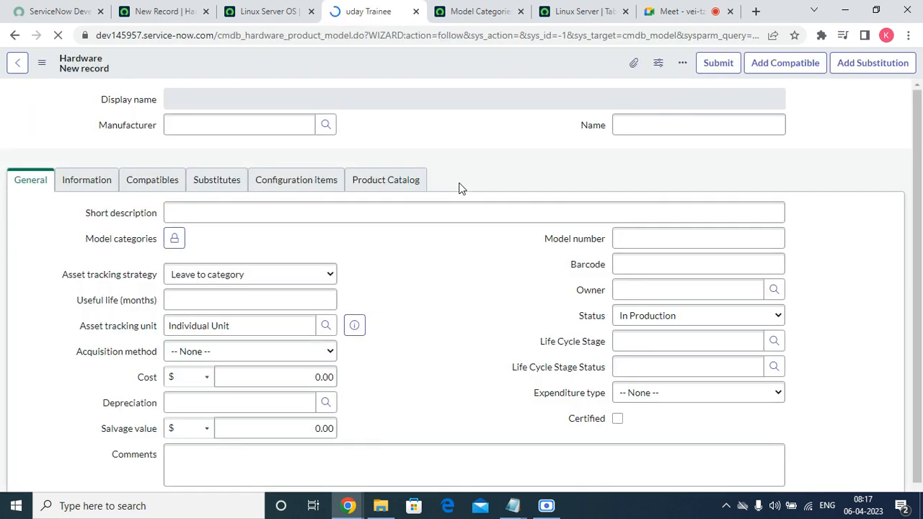
pyautogui.click(333, 128)
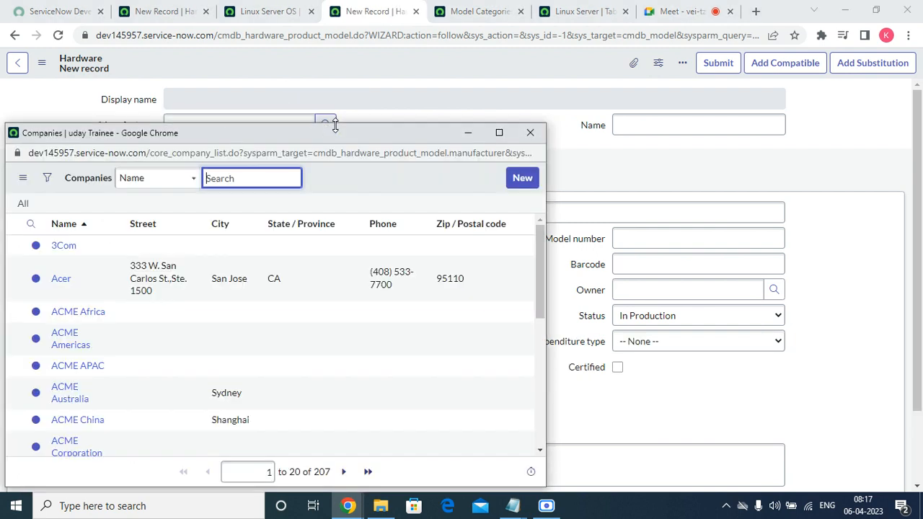
pyautogui.scroll(-5, 103, 329)
pyautogui.scroll(2, 29, 432)
pyautogui.scroll(3, 69, 290)
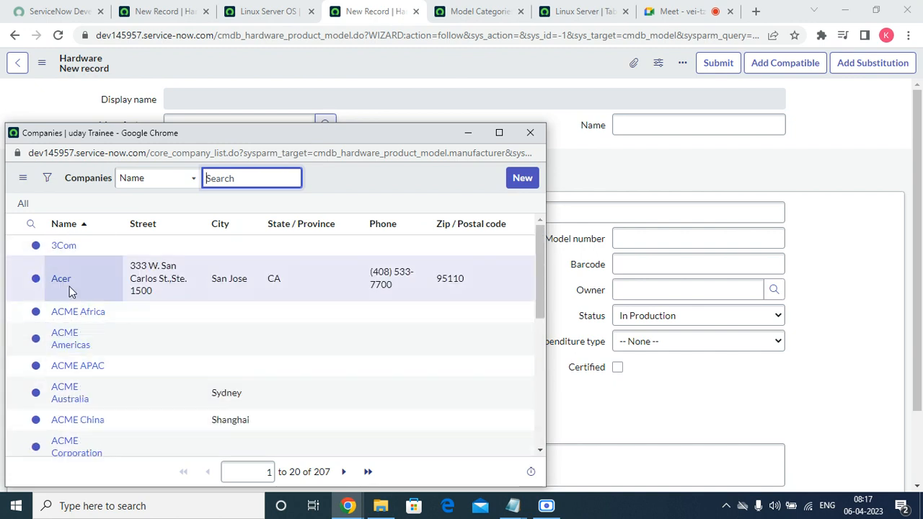
pyautogui.click(62, 280)
# Step: Copy 'Linux Server OS' from the category record into the model's Short description
pyautogui.click(508, 264)
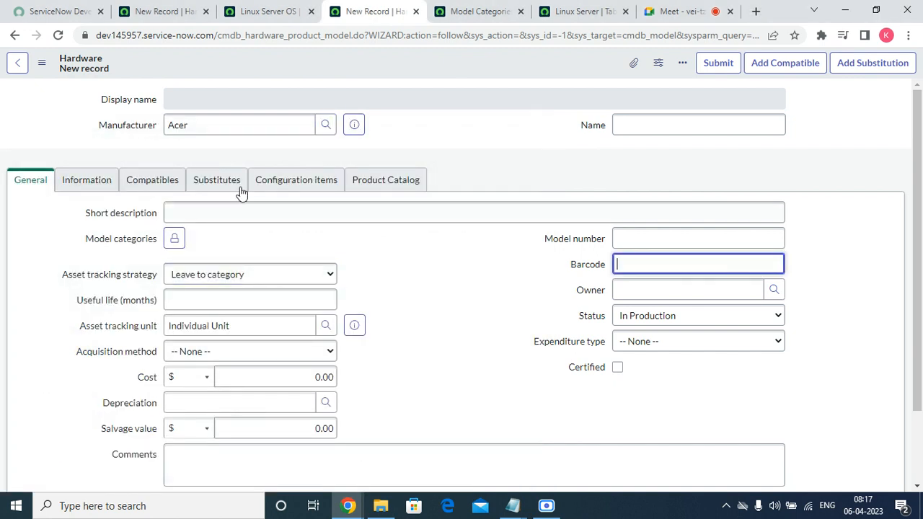
pyautogui.click(183, 212)
pyautogui.click(267, 10)
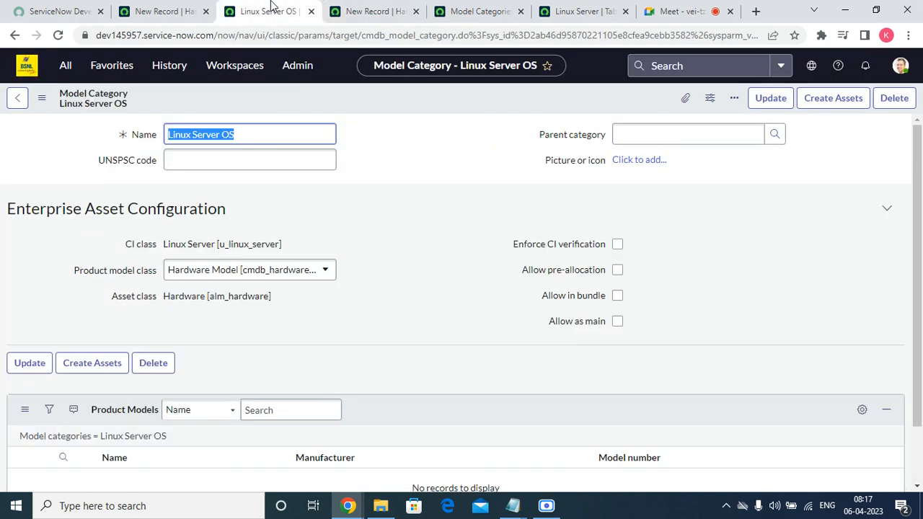
pyautogui.rightClick(251, 126)
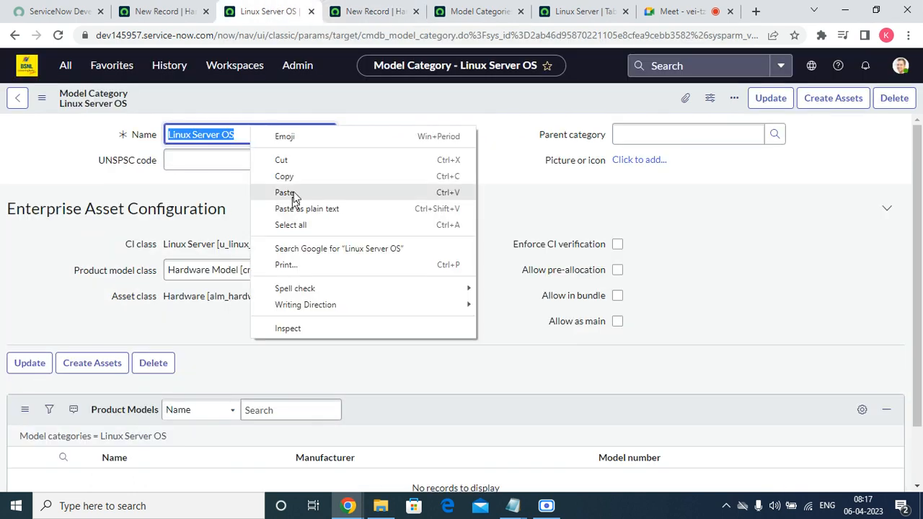
pyautogui.click(292, 183)
pyautogui.click(376, 9)
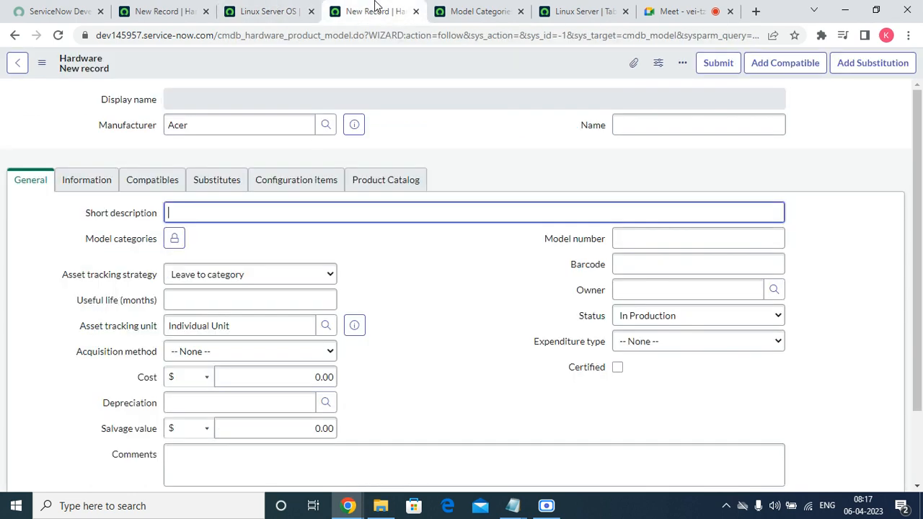
pyautogui.rightClick(237, 217)
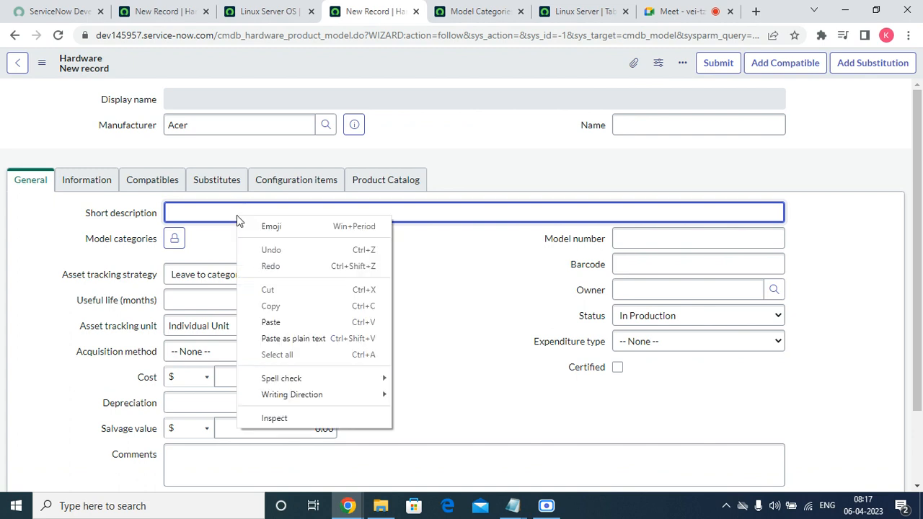
pyautogui.click(270, 328)
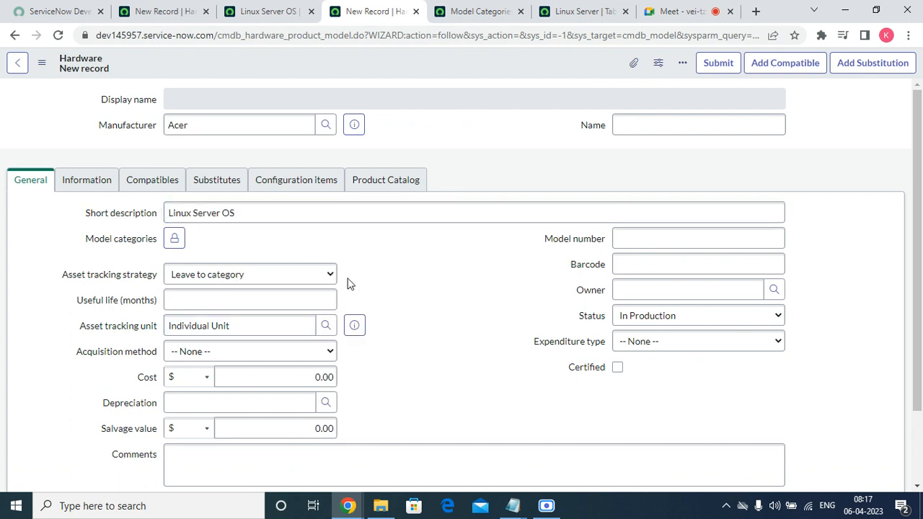
# Step: Review the asset tracking strategy options and save the new Acer hardware model
pyautogui.click(311, 277)
pyautogui.click(448, 267)
pyautogui.rightClick(506, 60)
pyautogui.click(529, 70)
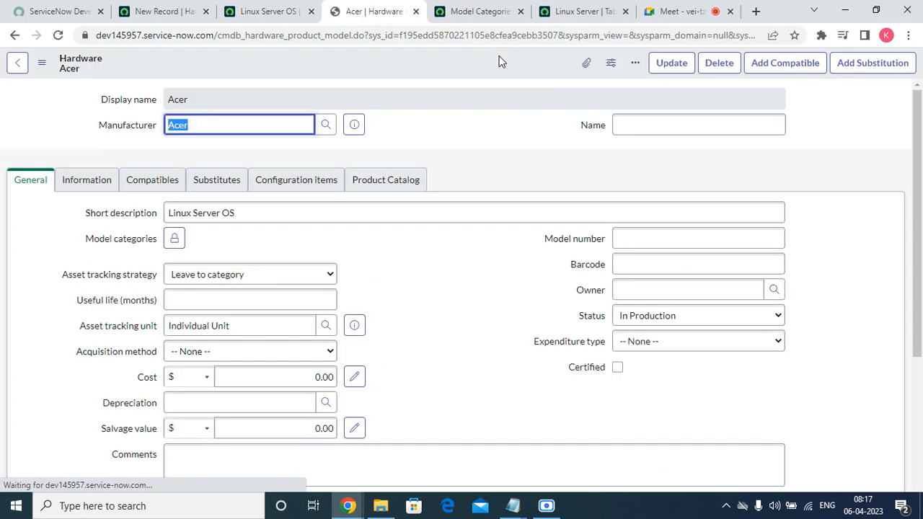
pyautogui.scroll(-5, 505, 337)
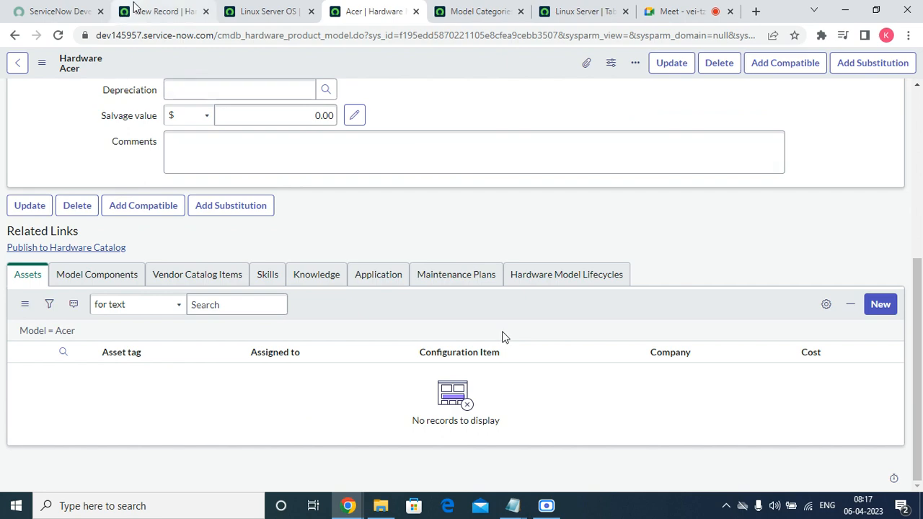
# Step: Find the asset's Model lookup still empty, then view the Acer model's Product Catalog details
pyautogui.click(259, 11)
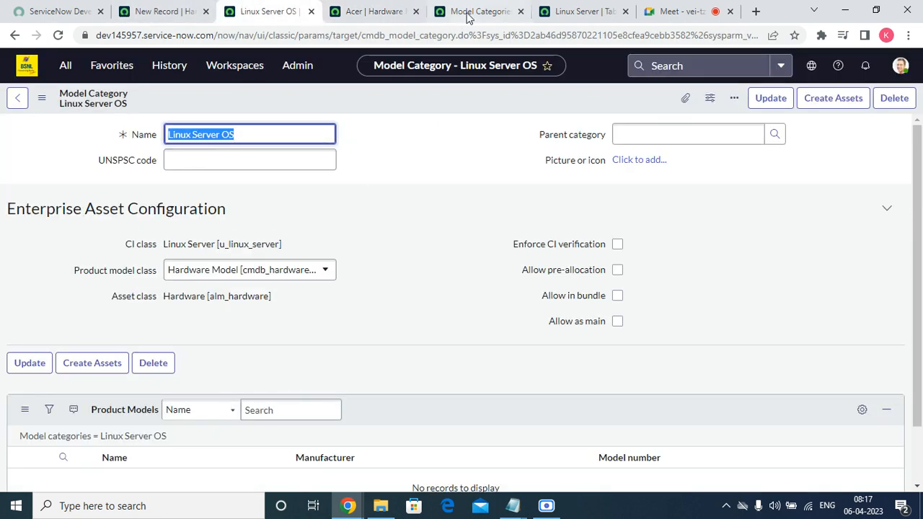
pyautogui.click(166, 12)
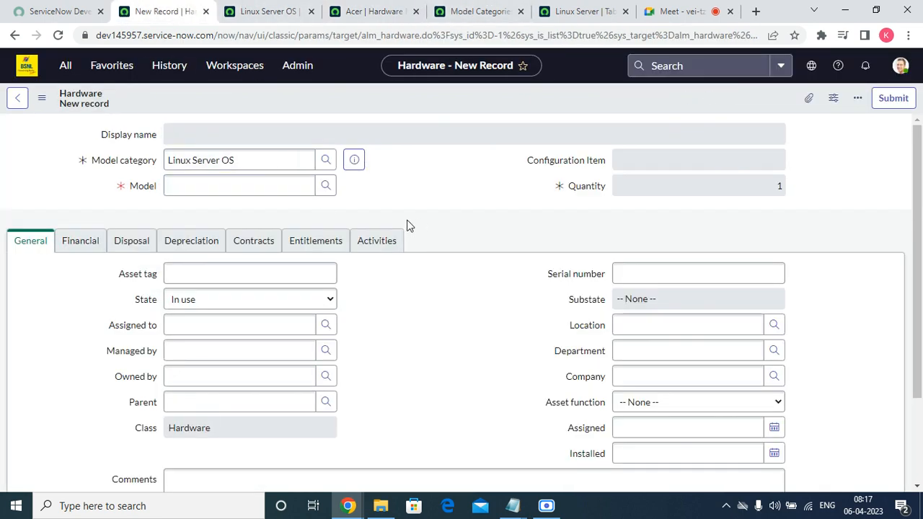
pyautogui.click(326, 185)
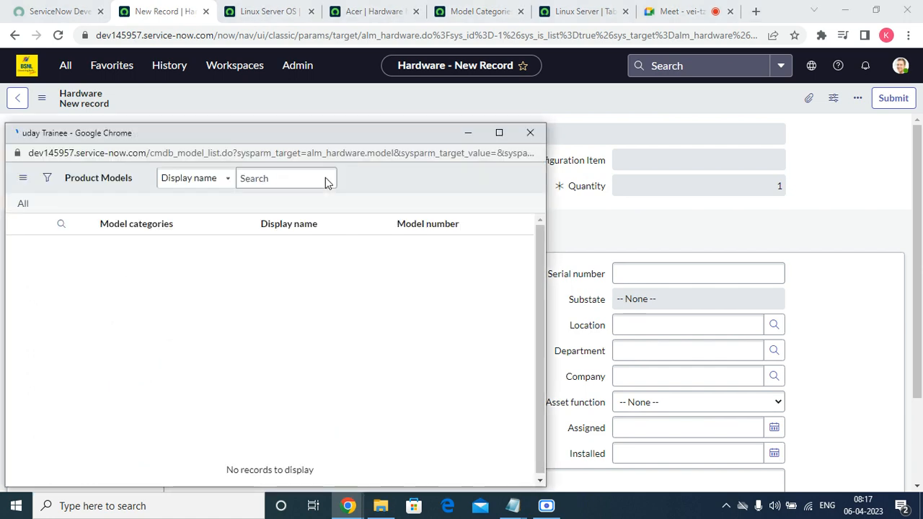
pyautogui.click(530, 133)
pyautogui.click(375, 11)
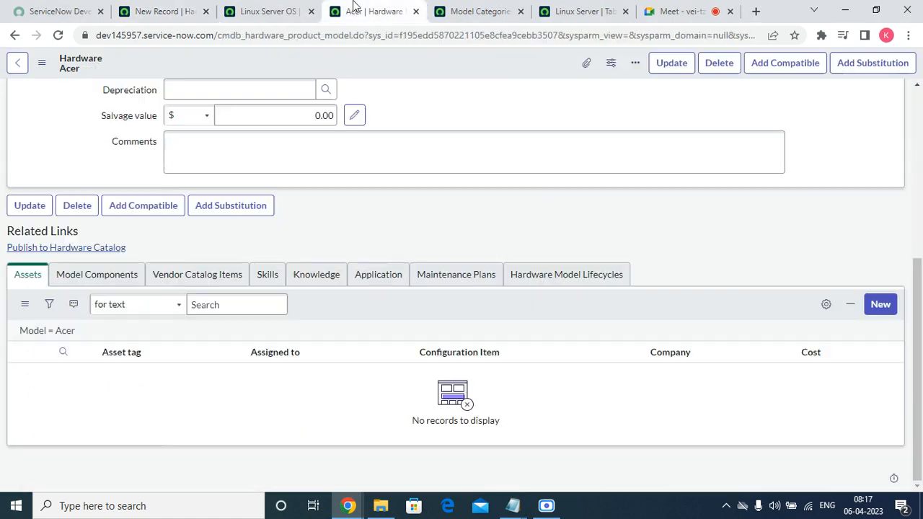
pyautogui.scroll(5, 403, 252)
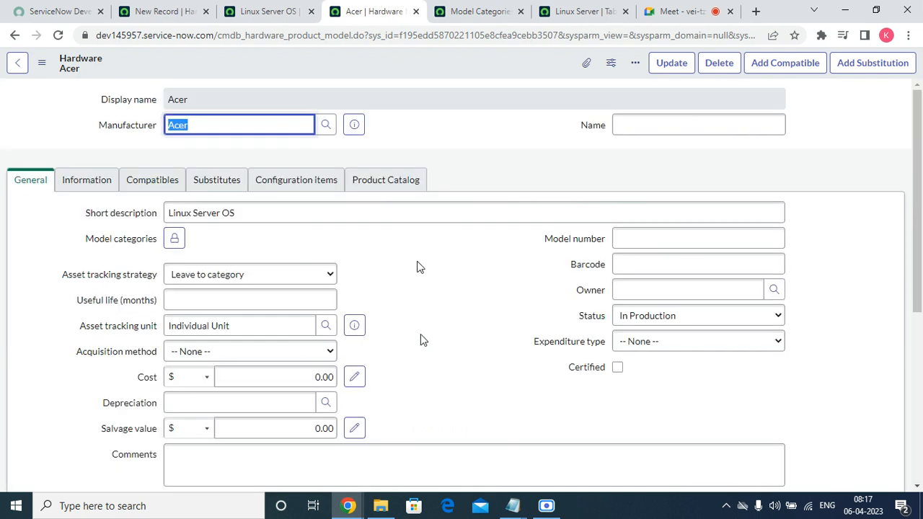
pyautogui.click(375, 186)
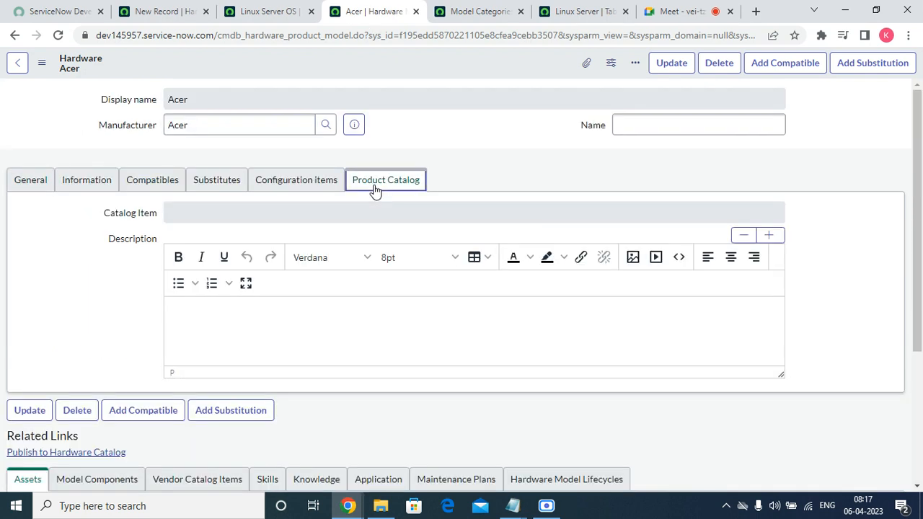
# Step: Browse the Acer model's Configuration Items, Substitutes, Compatibles and Power tabs
pyautogui.click(303, 185)
pyautogui.click(207, 186)
pyautogui.click(164, 186)
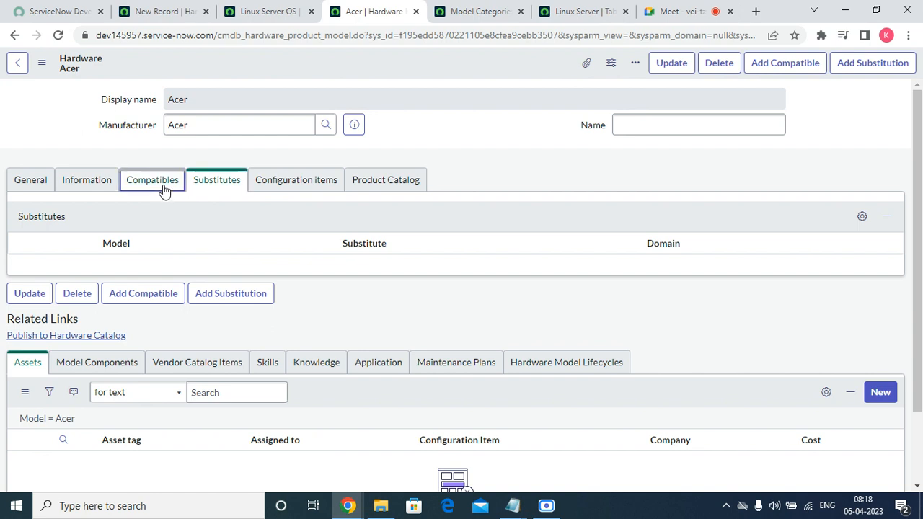
pyautogui.click(88, 186)
pyautogui.click(152, 183)
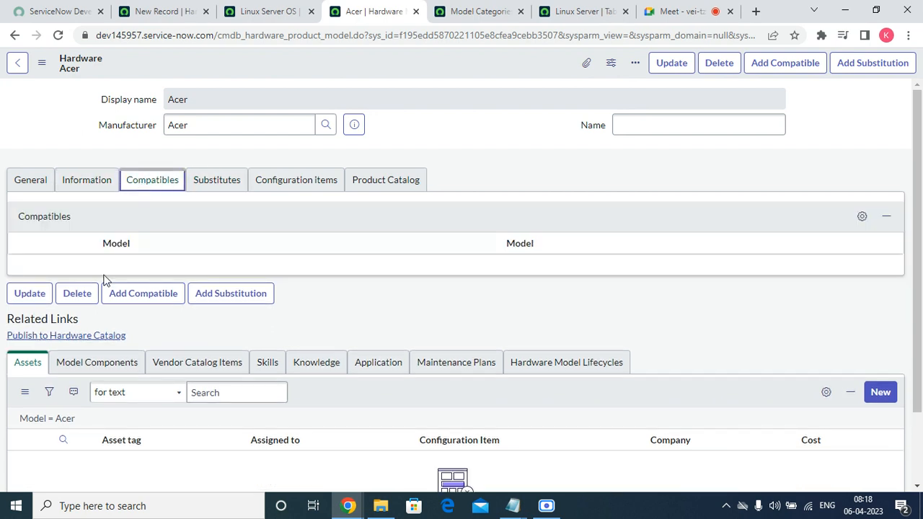
pyautogui.moveTo(111, 270); pyautogui.dragTo(113, 248)
pyautogui.click(90, 181)
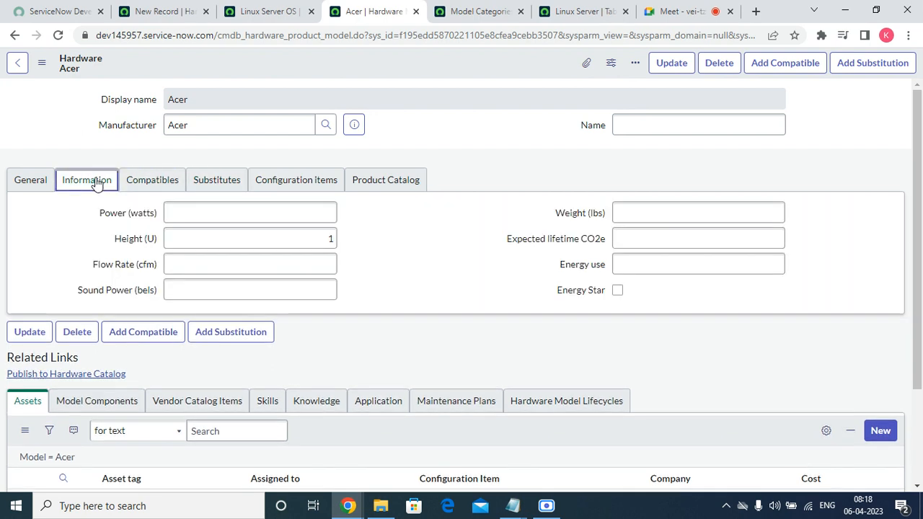
# Step: Paste 'Linux Server OS' as the model Name and save the record
pyautogui.click(656, 123)
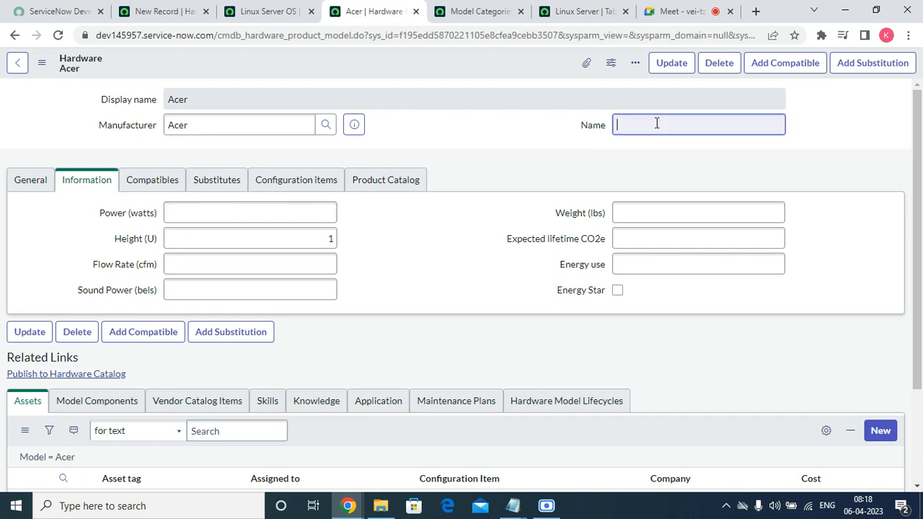
pyautogui.rightClick(656, 123)
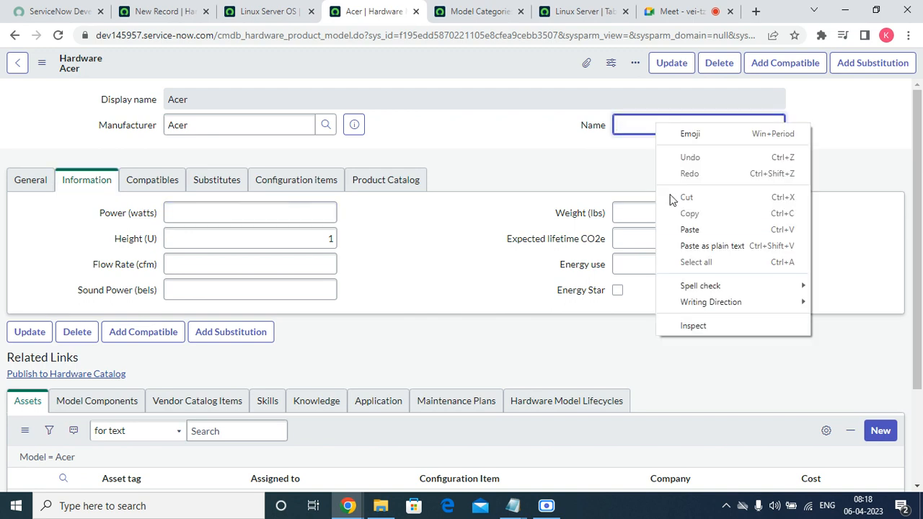
pyautogui.click(689, 229)
pyautogui.rightClick(374, 69)
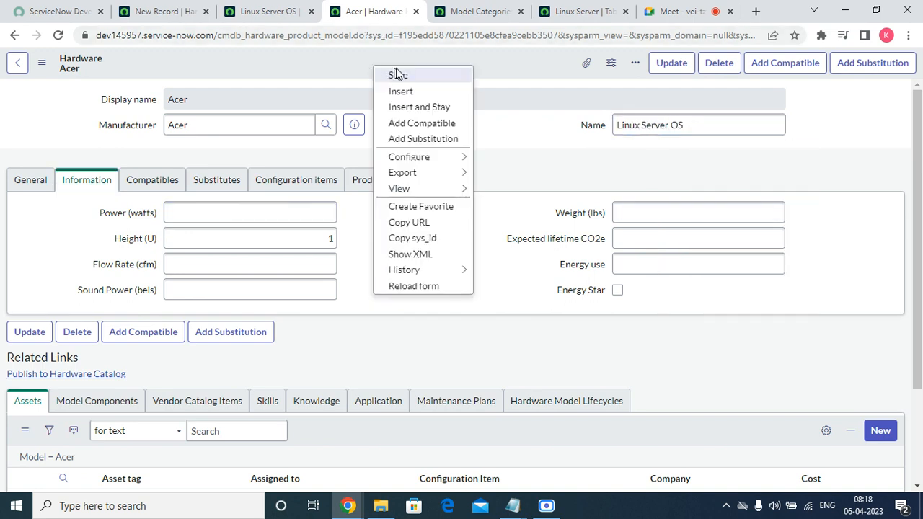
pyautogui.click(398, 75)
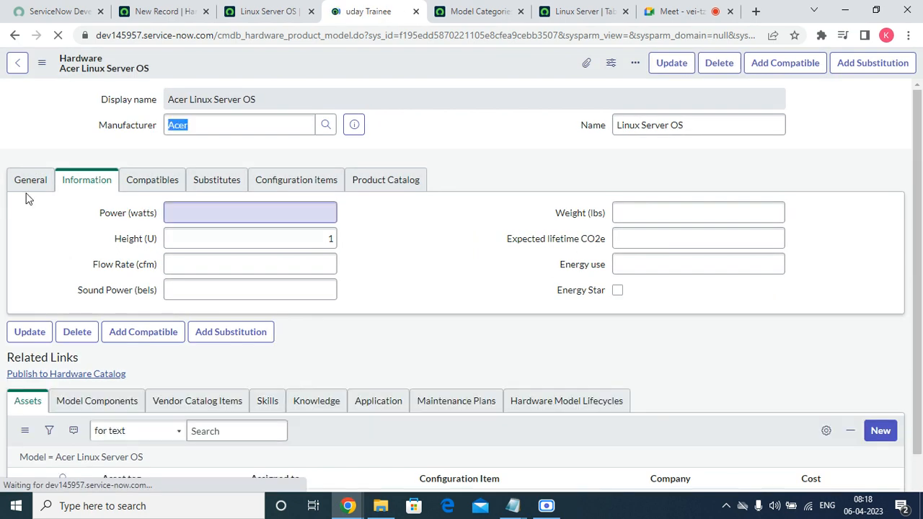
pyautogui.click(26, 181)
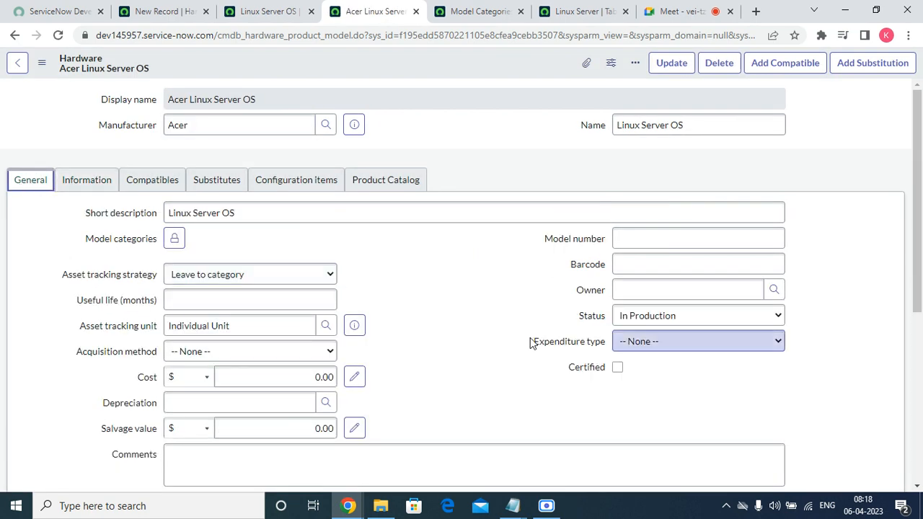
# Step: Set asset tracking to Create consumable asset and add Linux Server OS as model category
pyautogui.click(277, 274)
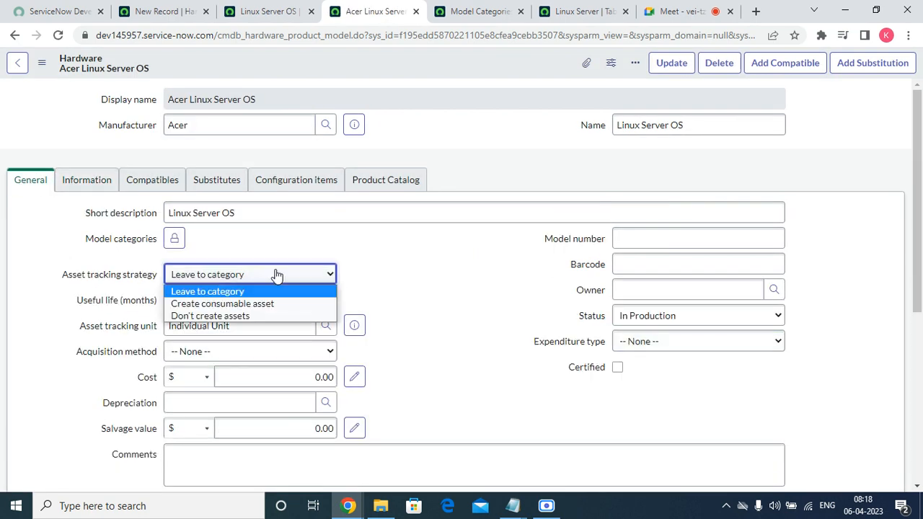
pyautogui.click(238, 309)
pyautogui.click(174, 239)
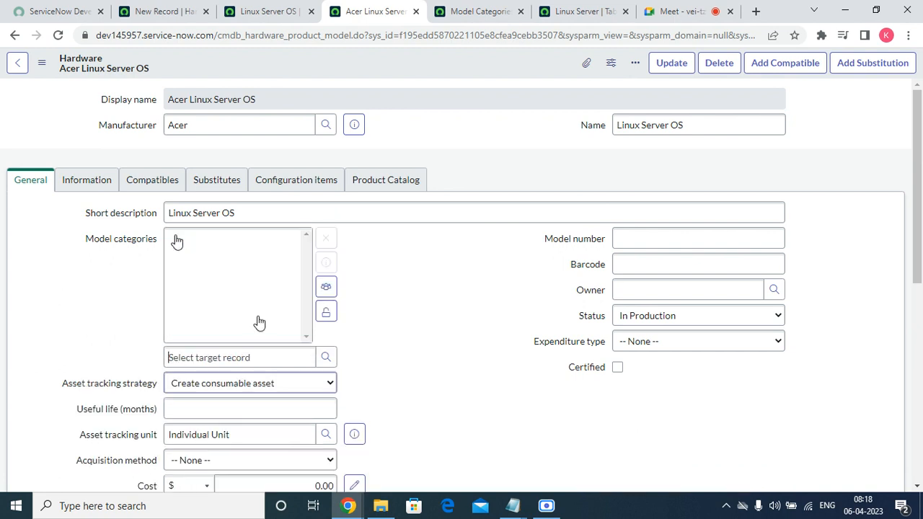
pyautogui.click(324, 358)
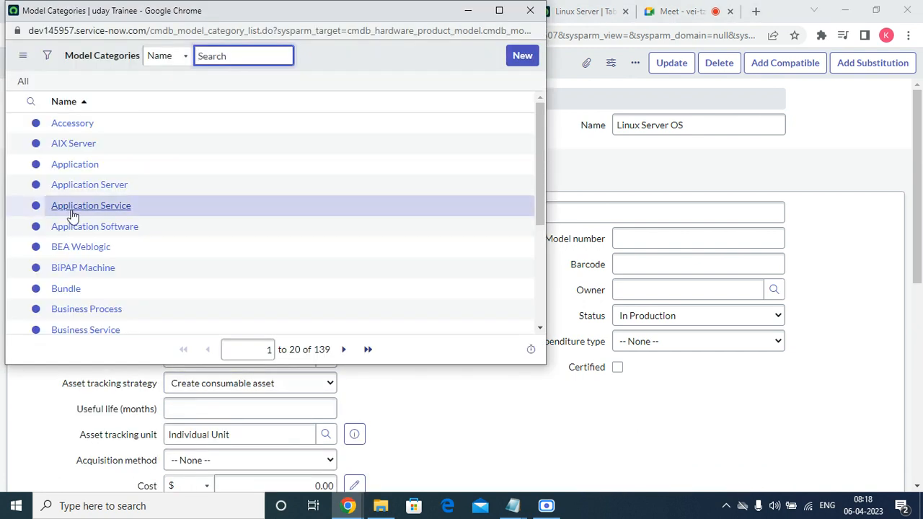
pyautogui.scroll(-5, 108, 238)
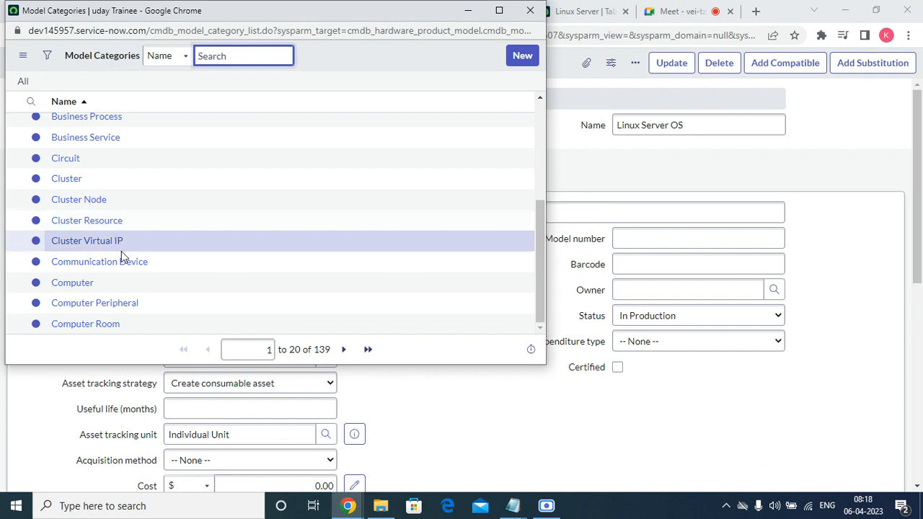
pyautogui.click(344, 349)
pyautogui.click(345, 349)
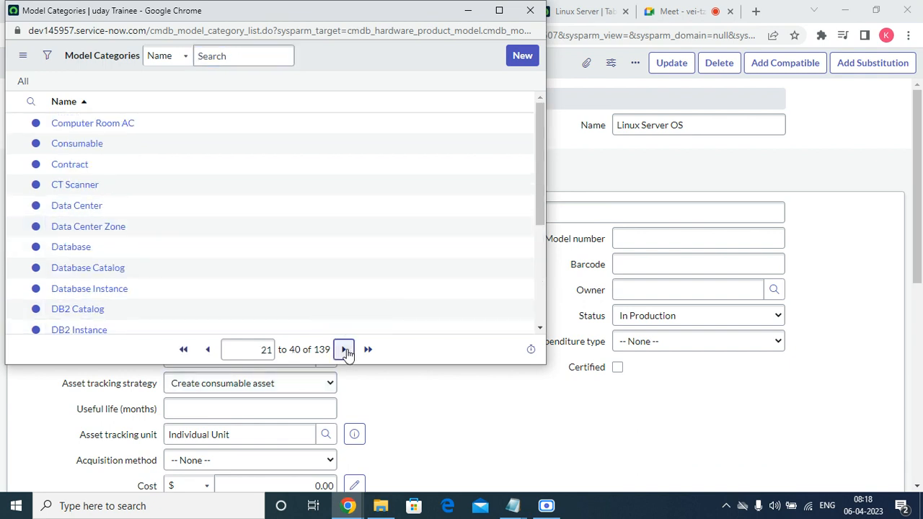
pyautogui.click(345, 350)
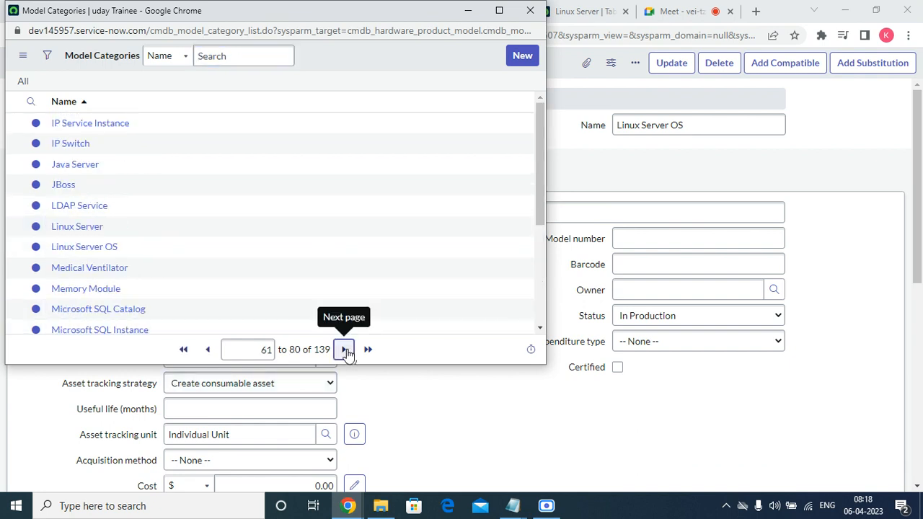
pyautogui.click(88, 249)
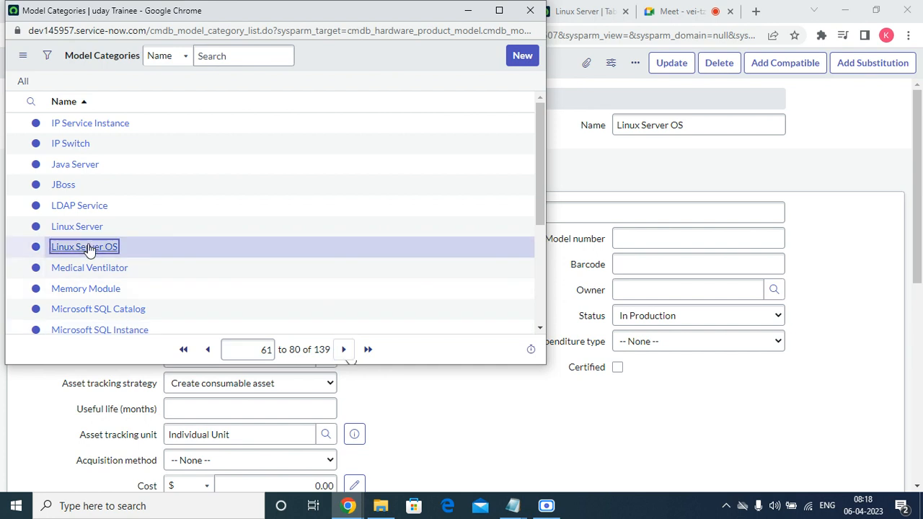
pyautogui.click(328, 311)
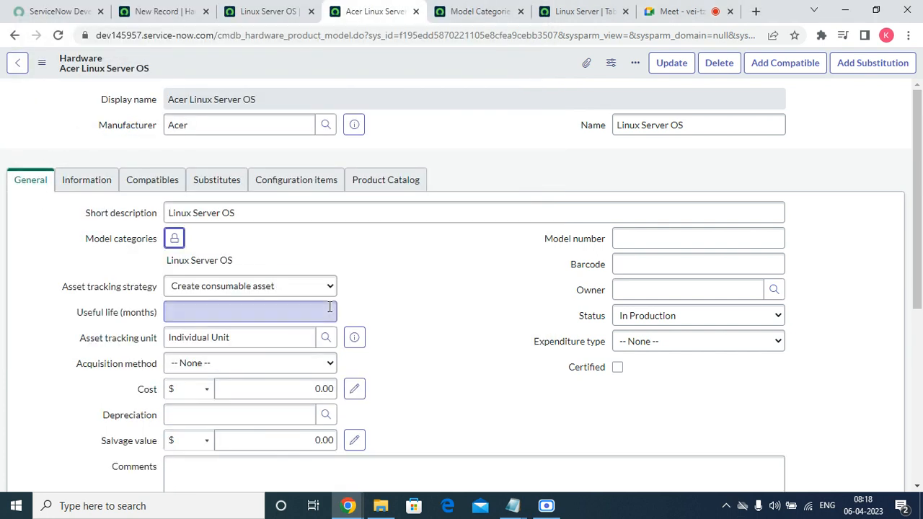
# Step: Save the model, then go back to the new hardware asset form
pyautogui.rightClick(432, 56)
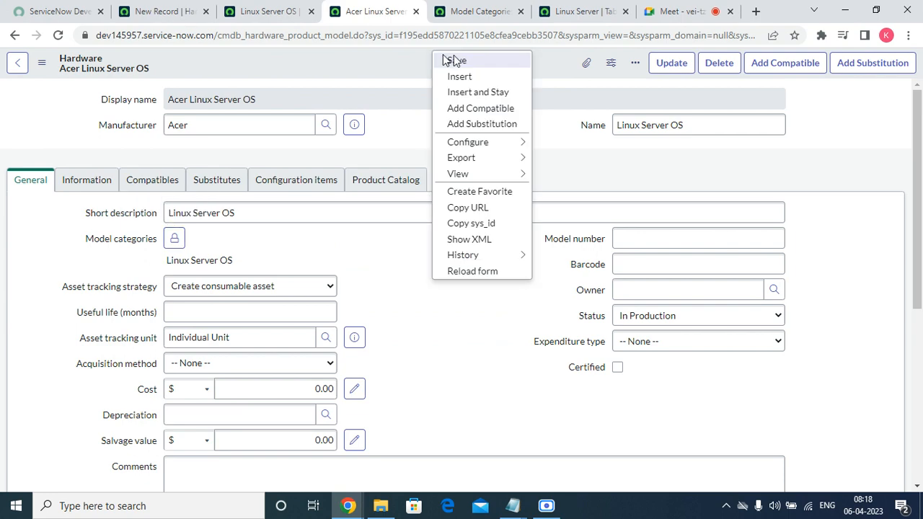
pyautogui.click(452, 59)
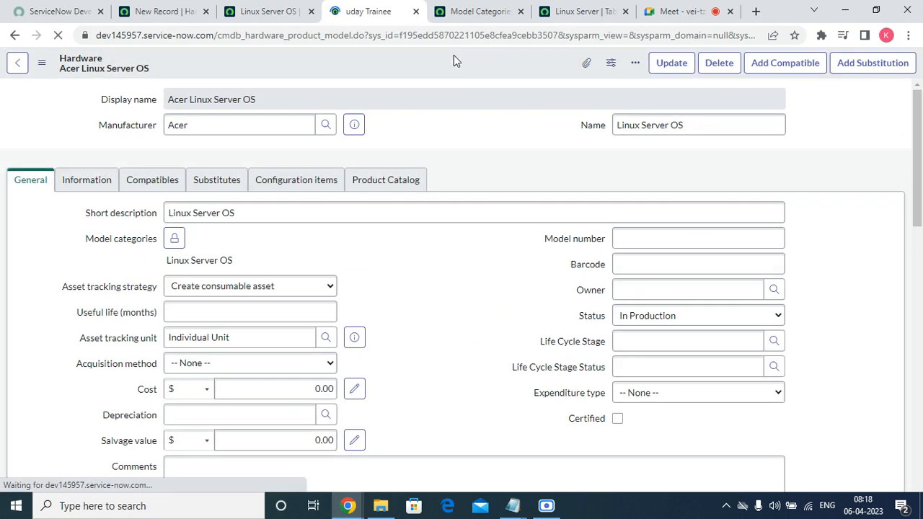
pyautogui.click(273, 10)
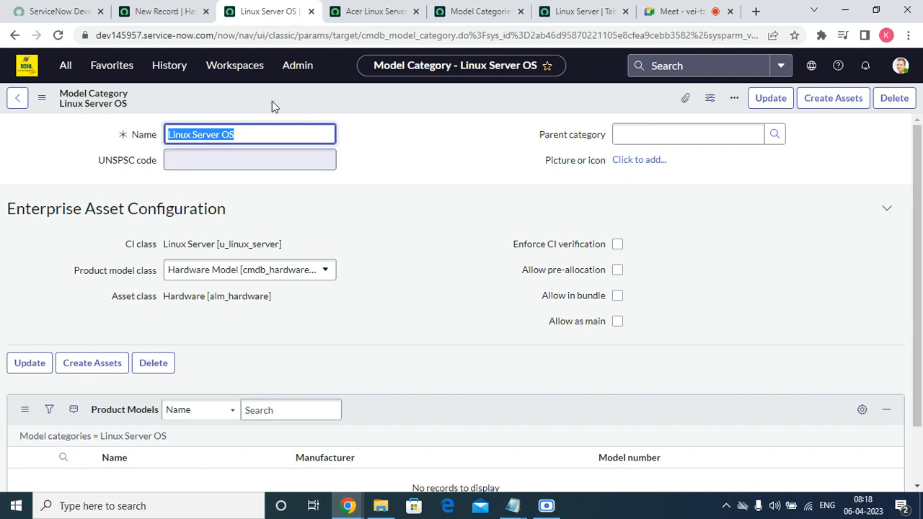
pyautogui.click(171, 15)
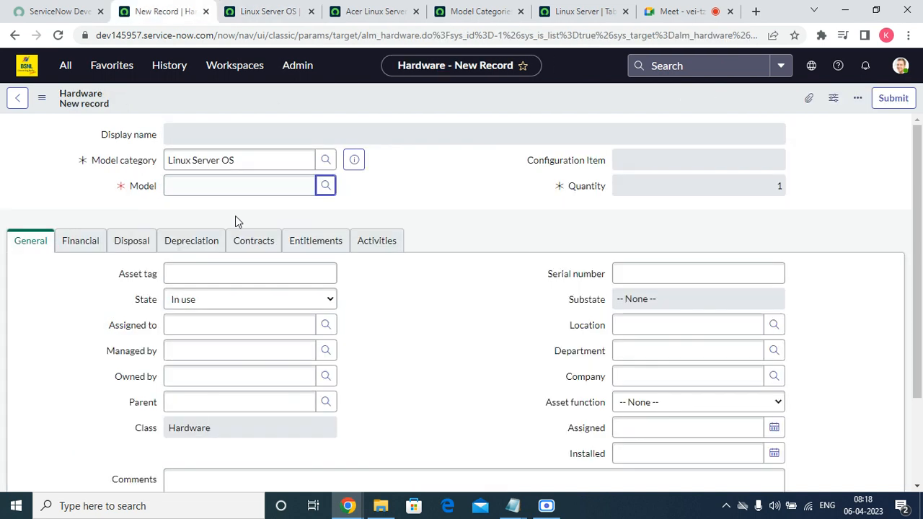
# Step: Find the asset's model lookup still empty and reload the form, discarding changes
pyautogui.click(327, 186)
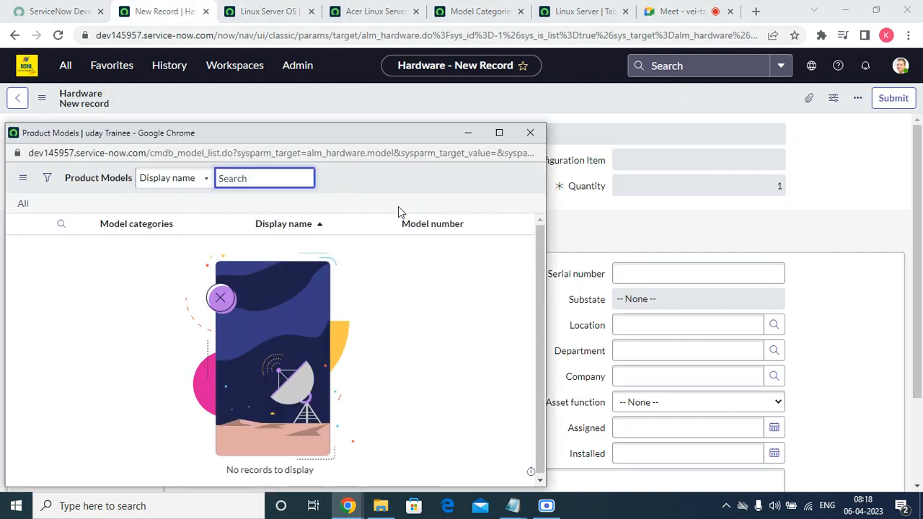
pyautogui.click(530, 133)
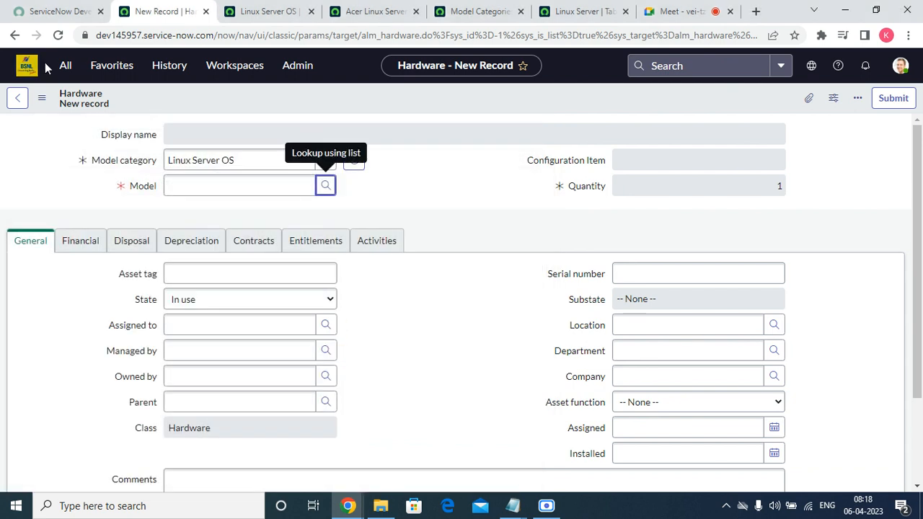
pyautogui.click(59, 35)
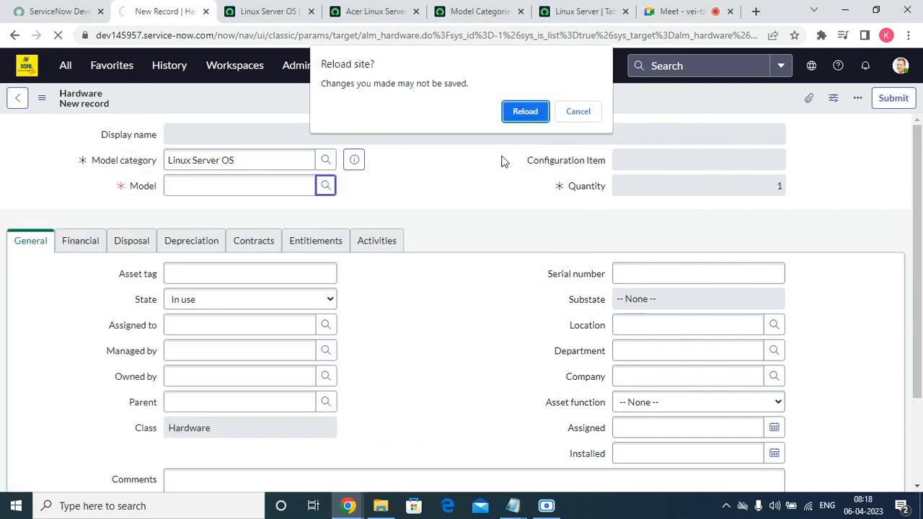
pyautogui.click(531, 114)
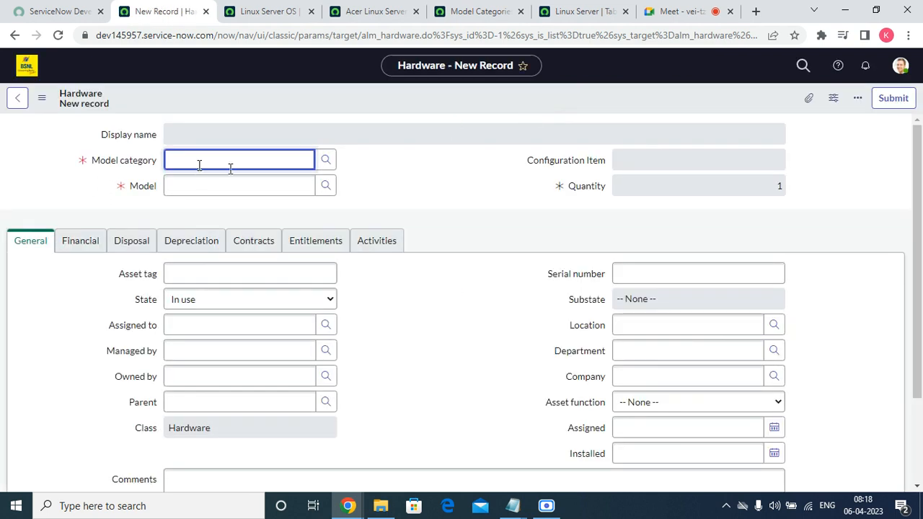
# Step: Set model category Linux Server OS on the asset; its model lookup remains empty
pyautogui.rightClick(199, 165)
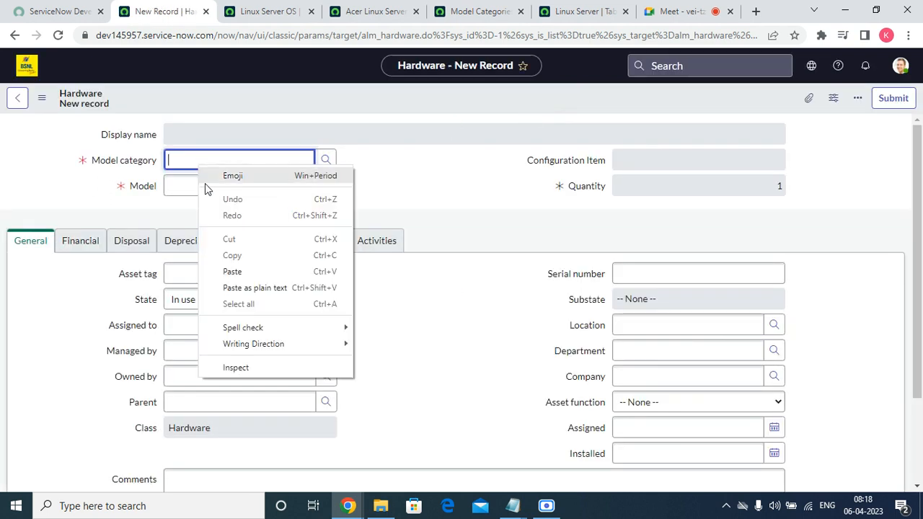
pyautogui.click(233, 269)
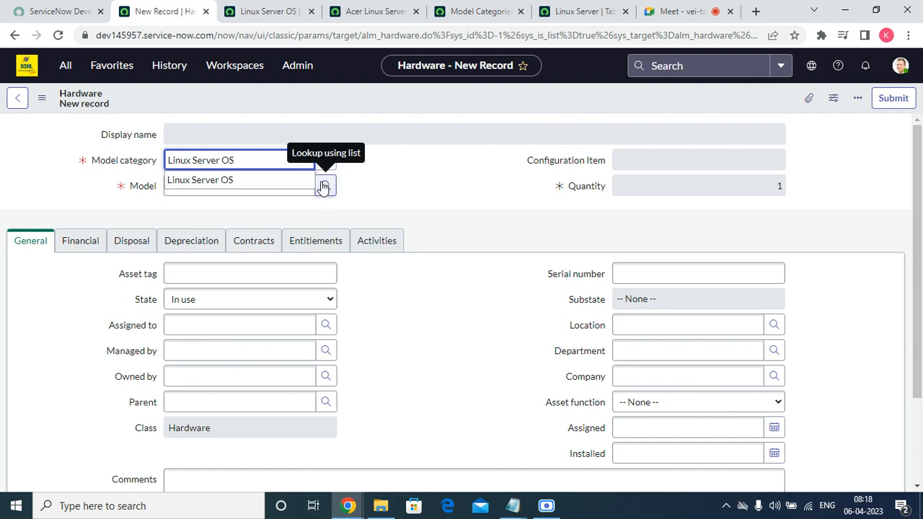
pyautogui.click(295, 180)
pyautogui.click(323, 186)
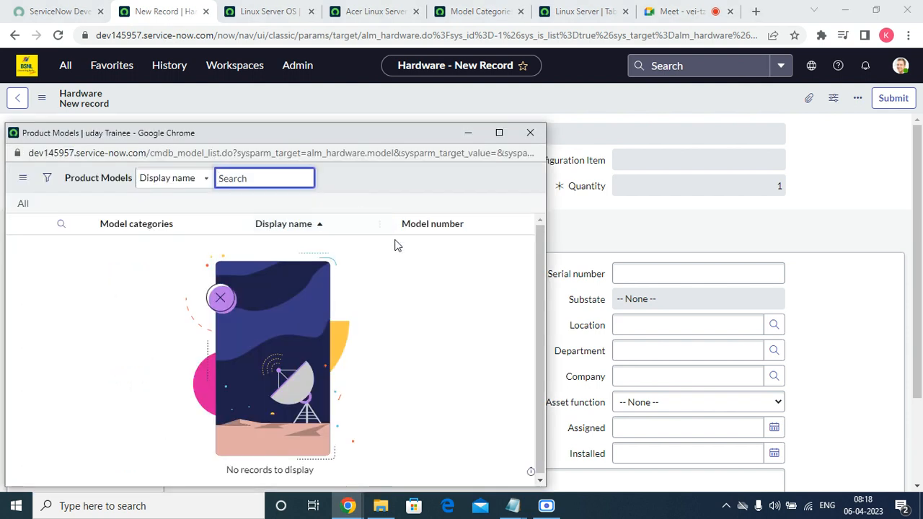
pyautogui.click(530, 139)
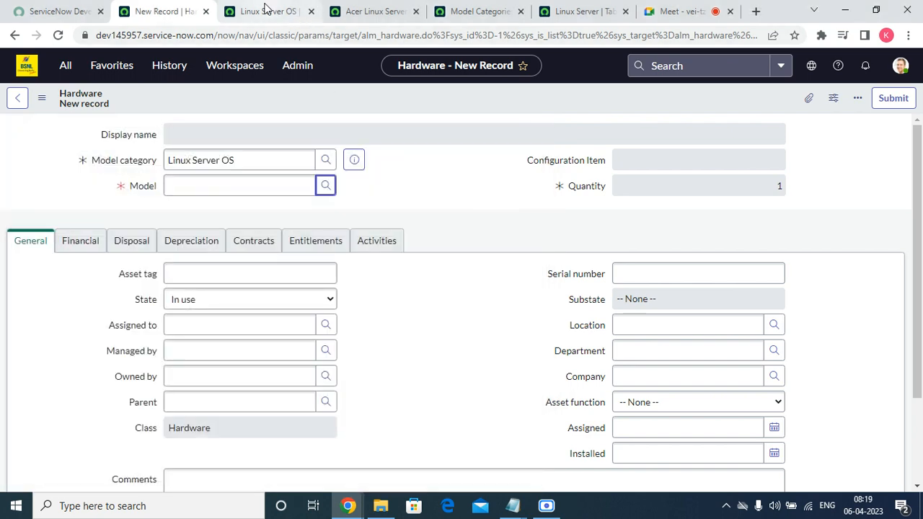
pyautogui.click(266, 10)
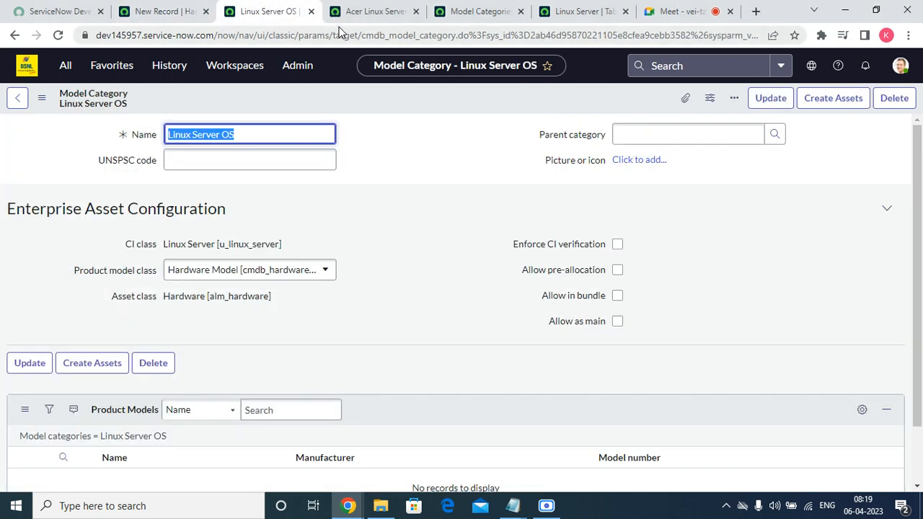
# Step: Add Hardware to the Acer Linux Server OS model's categories
pyautogui.click(377, 12)
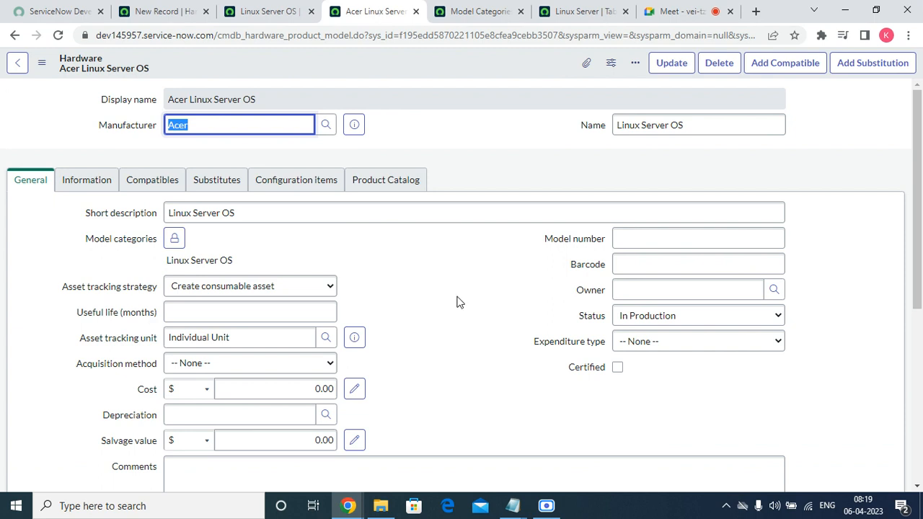
pyautogui.click(174, 238)
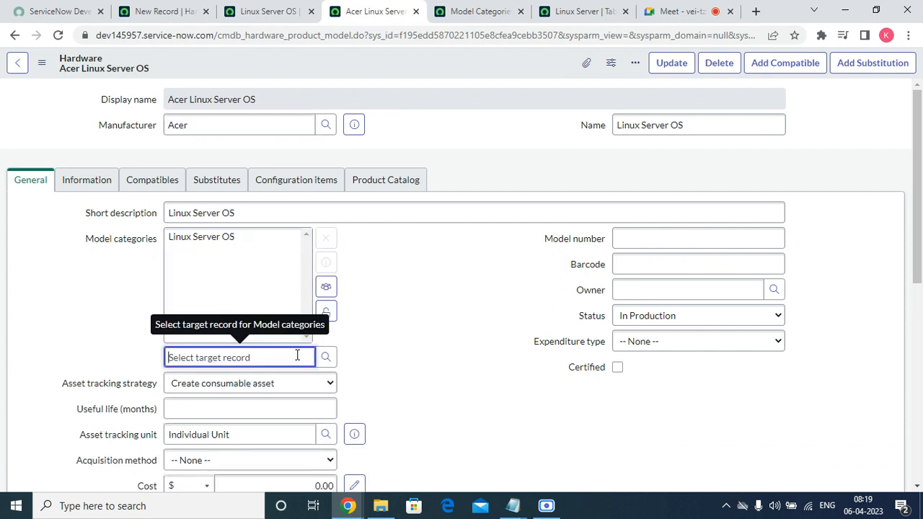
pyautogui.write('H')
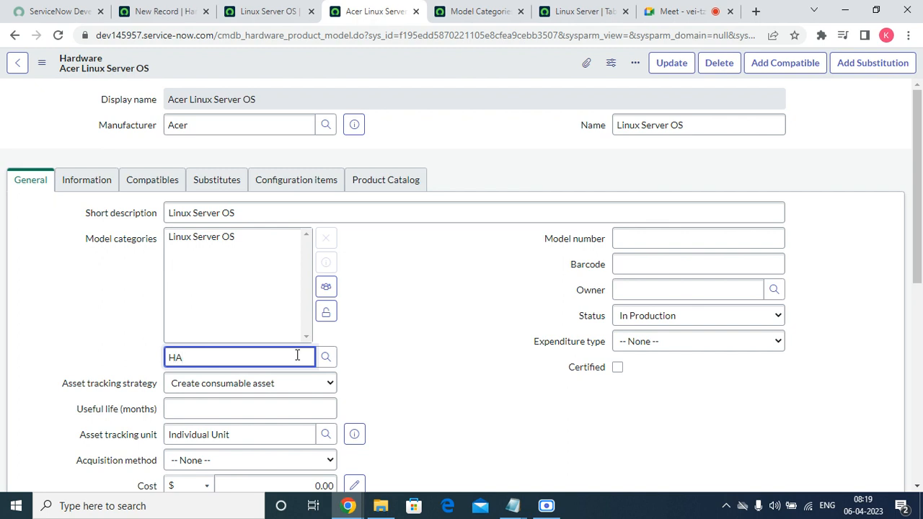
pyautogui.write('A')
pyautogui.click(255, 378)
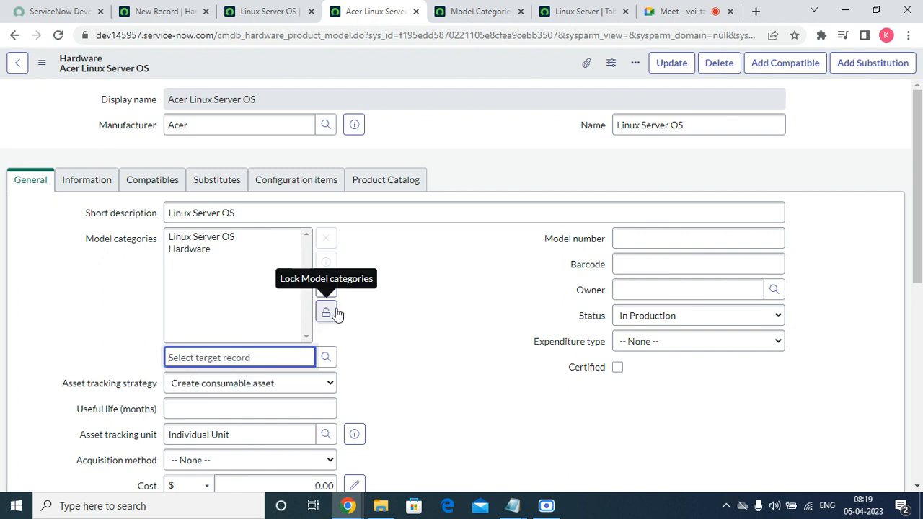
pyautogui.click(332, 312)
# Step: Keep tracking strategy Create consumable asset and acquisition method None
pyautogui.click(295, 287)
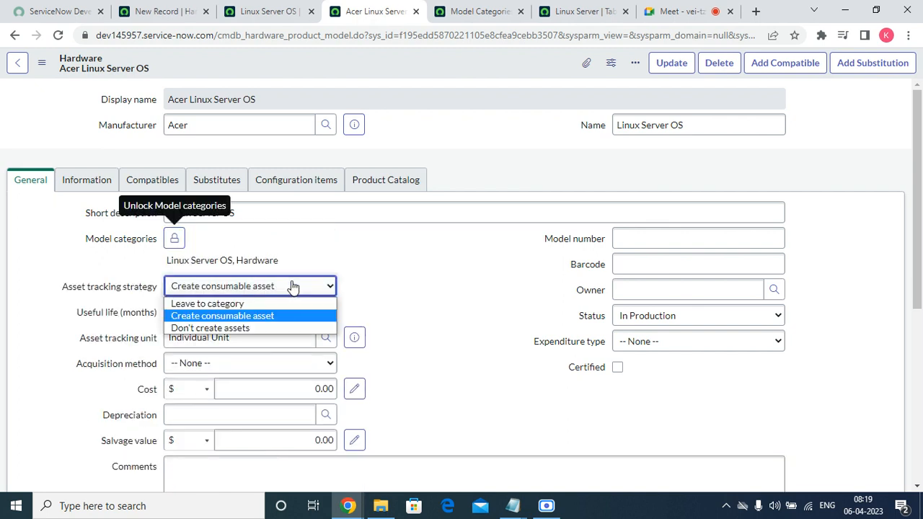
pyautogui.click(266, 313)
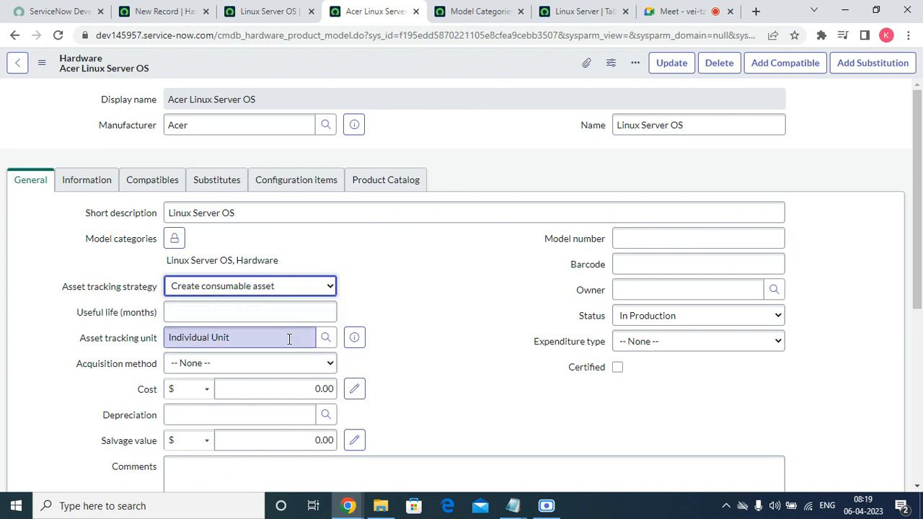
pyautogui.click(274, 364)
pyautogui.click(274, 372)
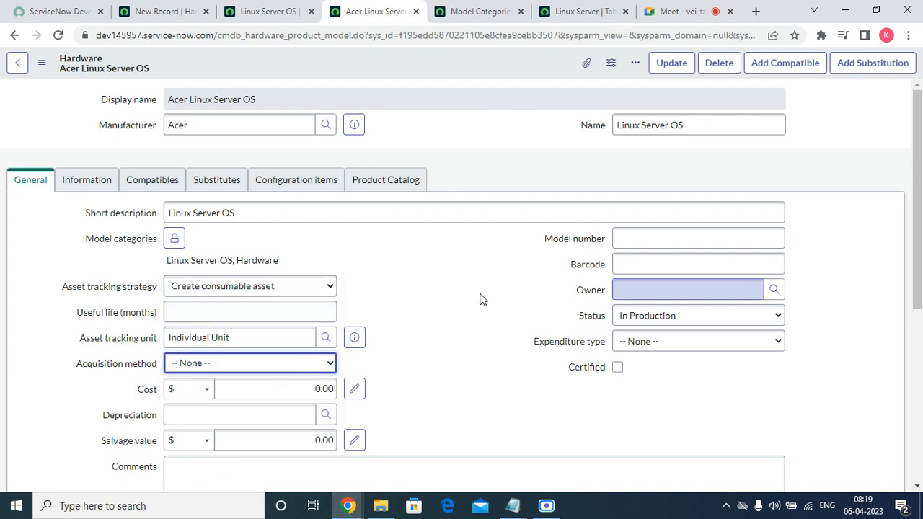
pyautogui.scroll(-5, 481, 298)
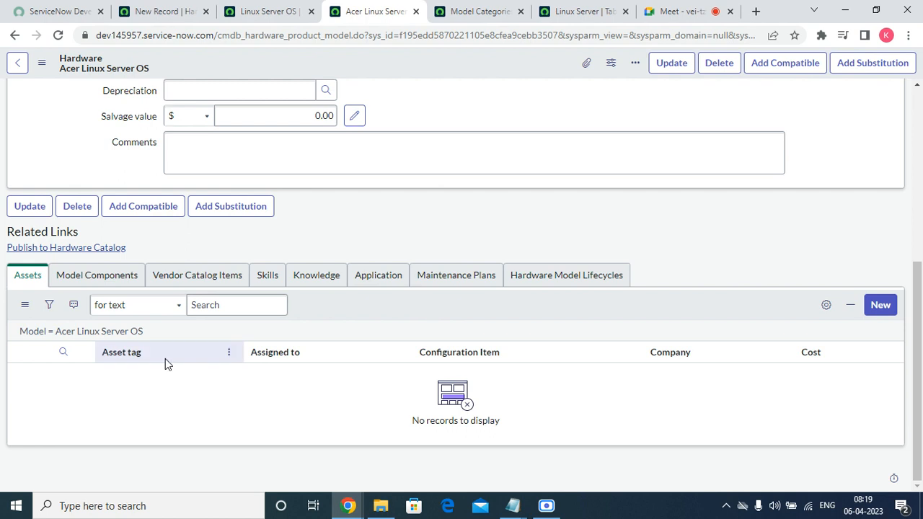
pyautogui.scroll(3, 137, 299)
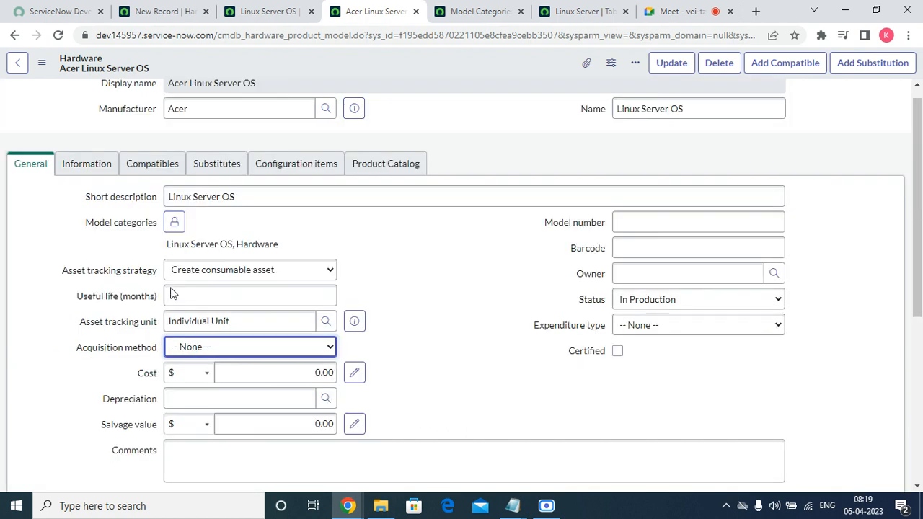
# Step: Review the model's tabs, save it, and return to the Linux Server OS category
pyautogui.click(108, 181)
pyautogui.click(145, 181)
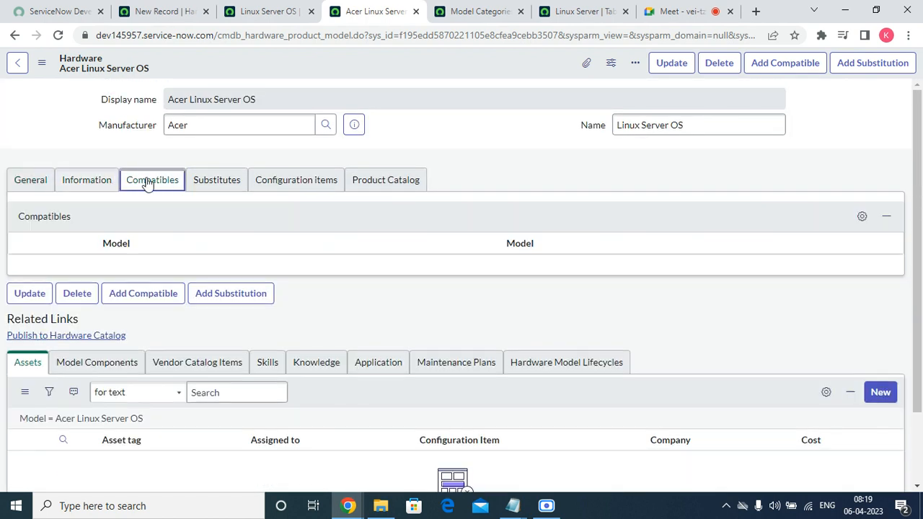
pyautogui.click(215, 182)
pyautogui.click(318, 186)
pyautogui.click(380, 181)
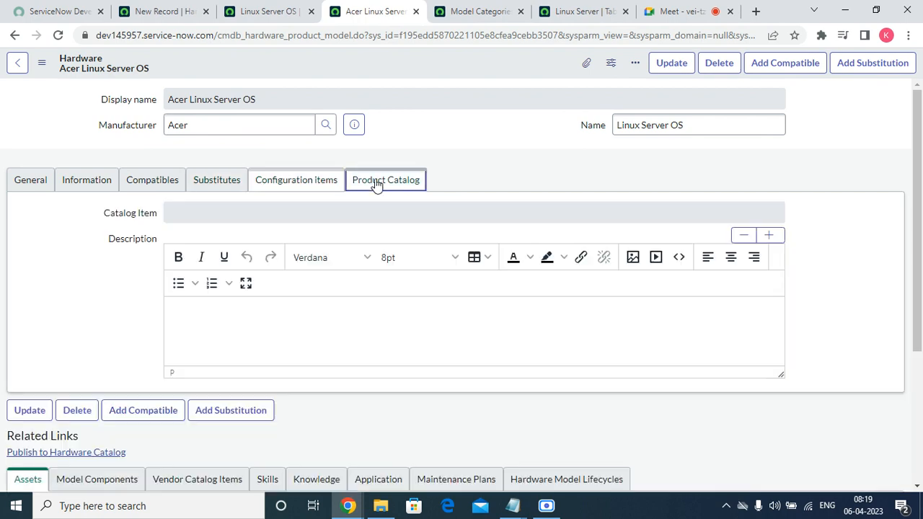
pyautogui.rightClick(418, 64)
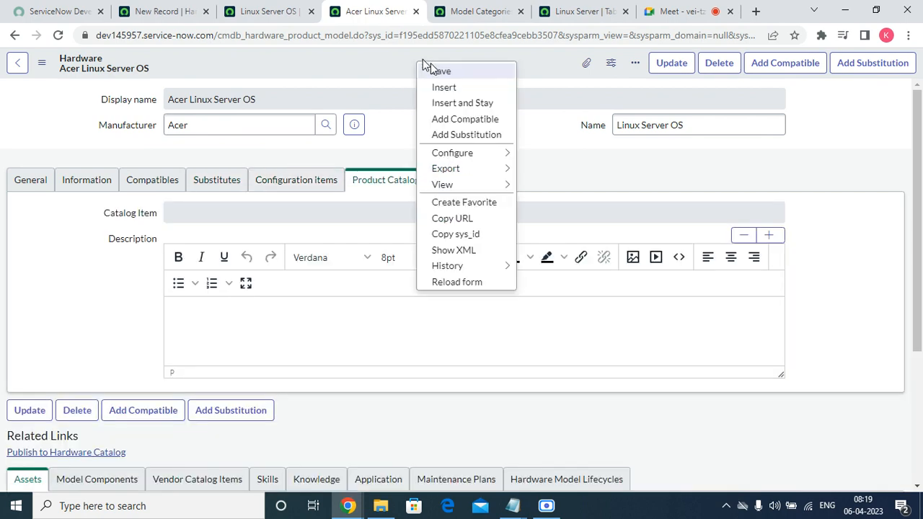
pyautogui.click(436, 70)
pyautogui.click(287, 13)
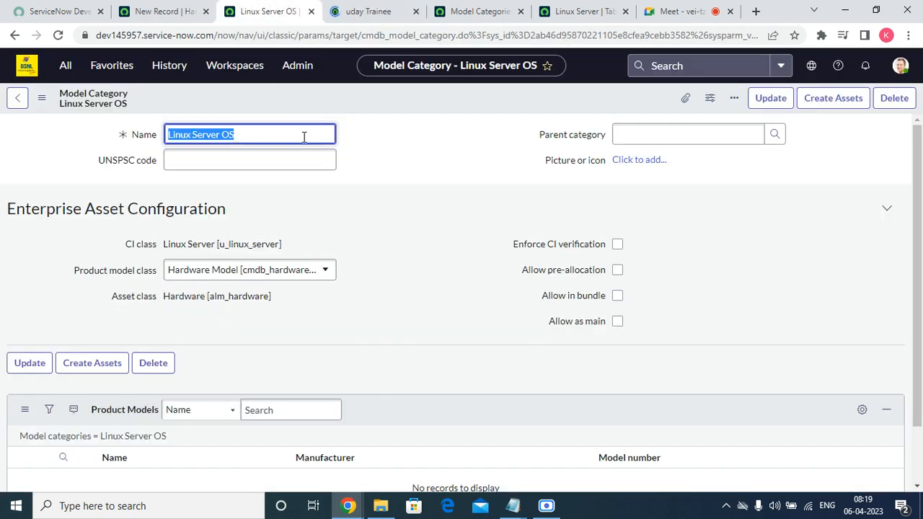
# Step: Page through the category lookup to choose Hardware as parent of Linux Server OS and save
pyautogui.click(305, 160)
pyautogui.click(775, 134)
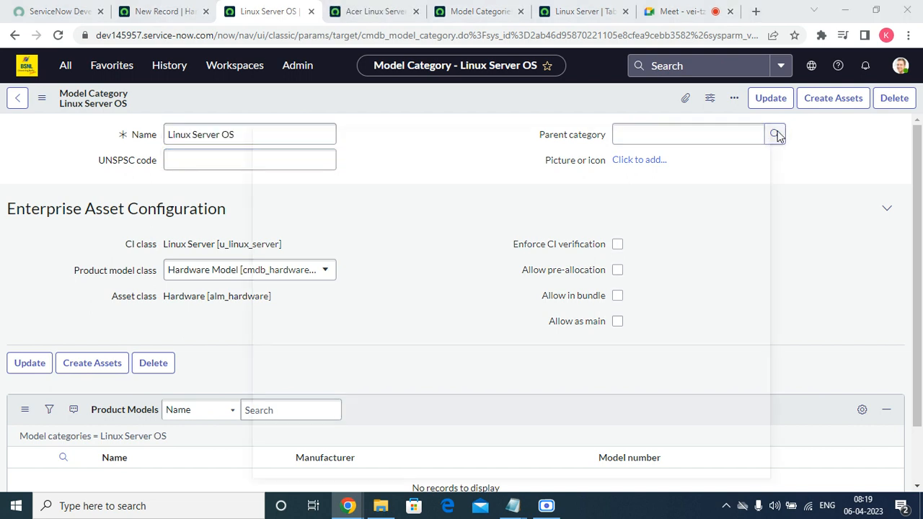
pyautogui.scroll(-3, 429, 304)
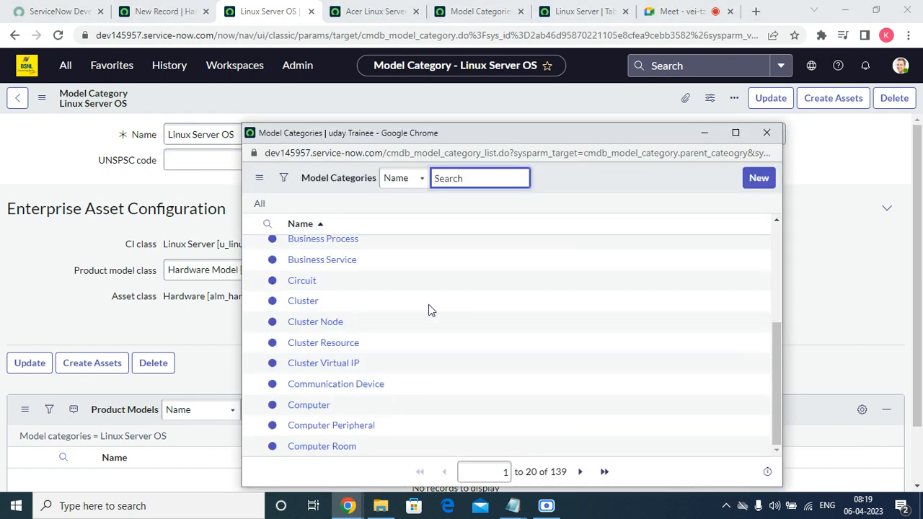
pyautogui.click(581, 472)
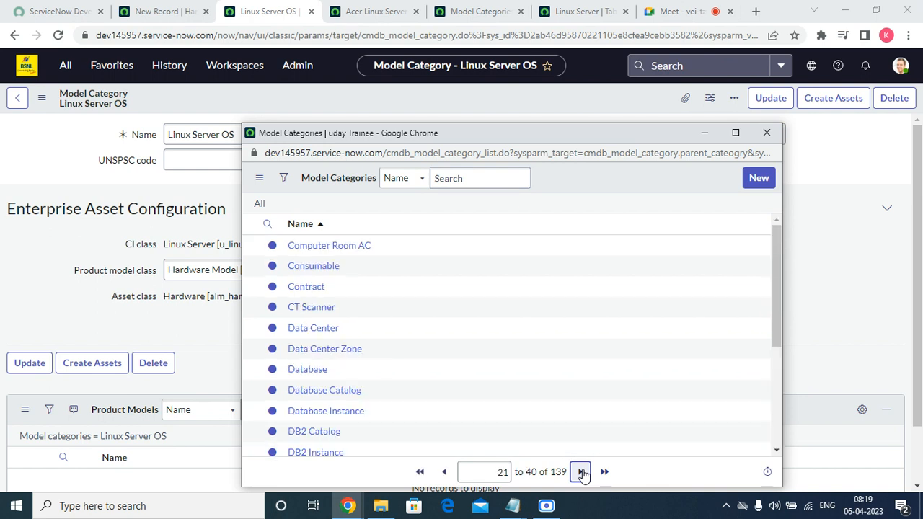
pyautogui.click(581, 471)
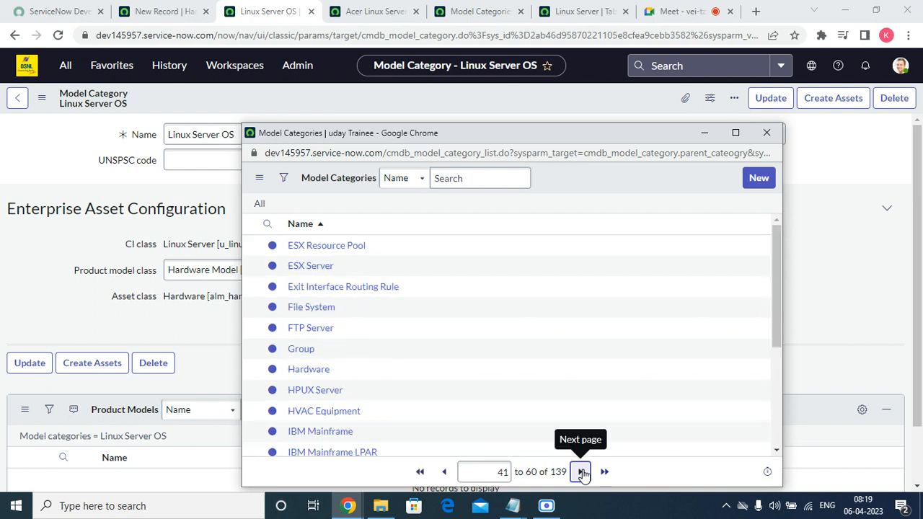
pyautogui.click(312, 370)
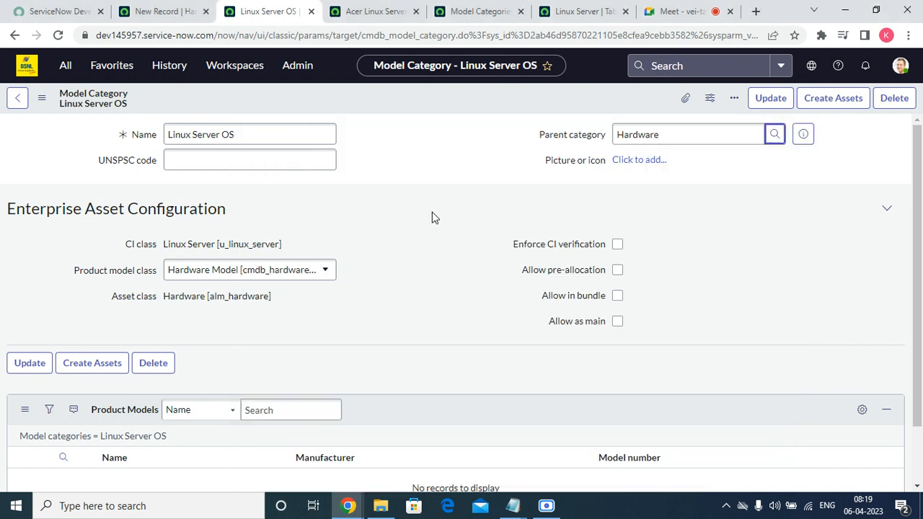
pyautogui.rightClick(430, 95)
pyautogui.click(447, 101)
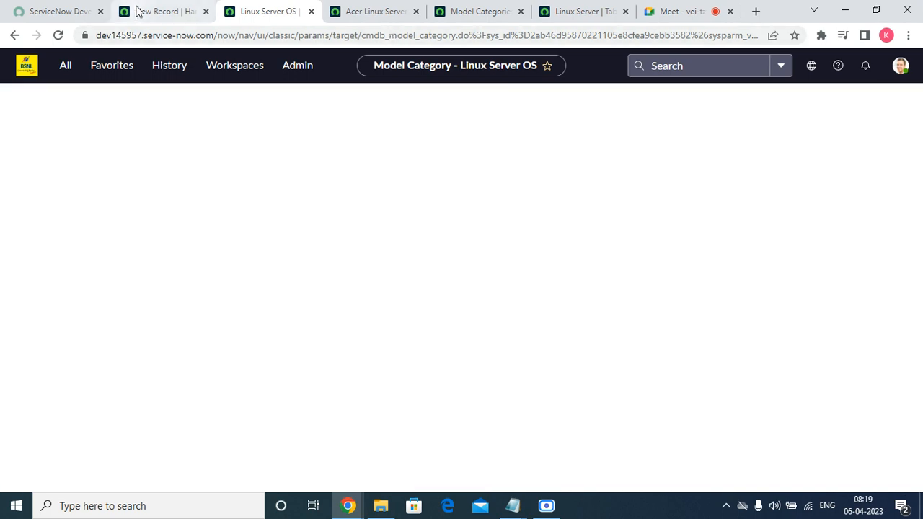
pyautogui.click(139, 10)
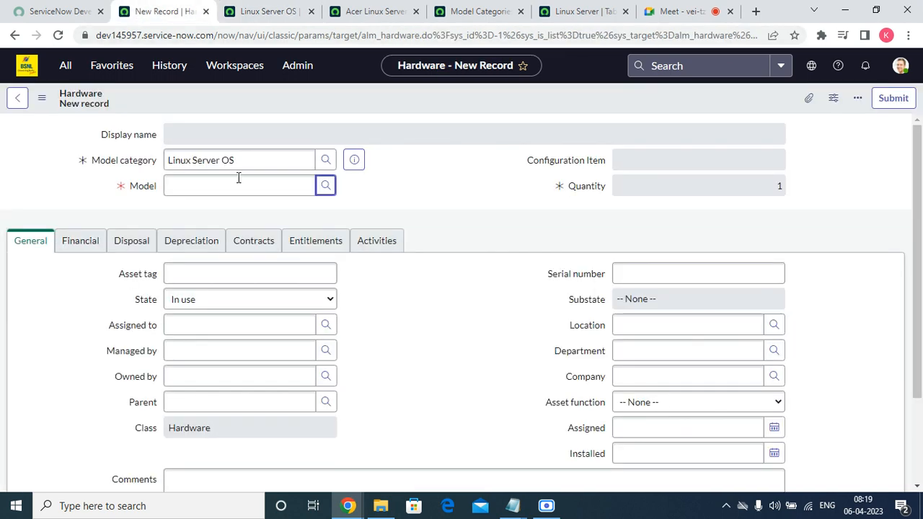
# Step: Find the asset's model list empty and reload the new Hardware asset form
pyautogui.click(330, 187)
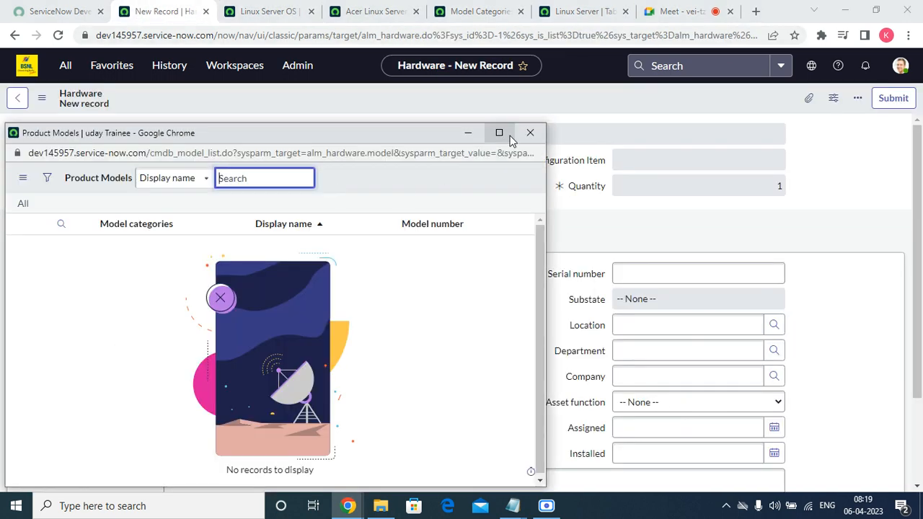
pyautogui.click(522, 137)
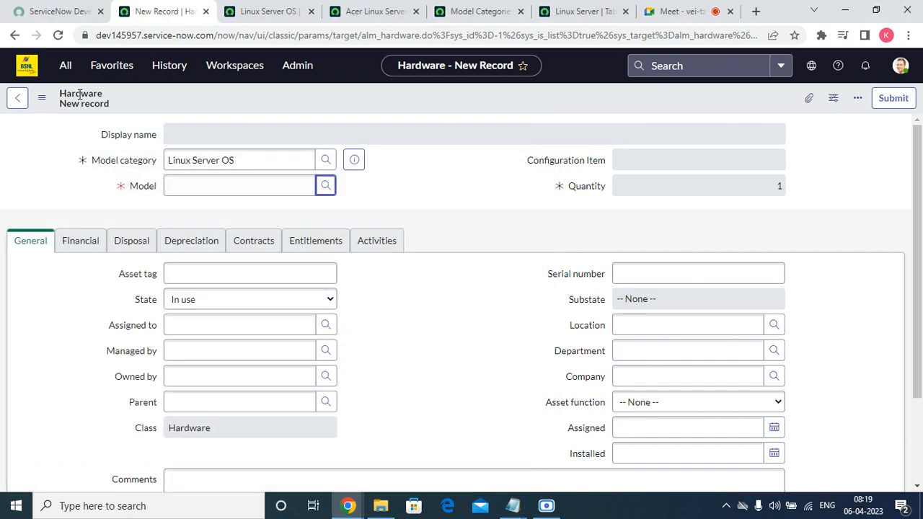
pyautogui.click(58, 12)
pyautogui.click(58, 34)
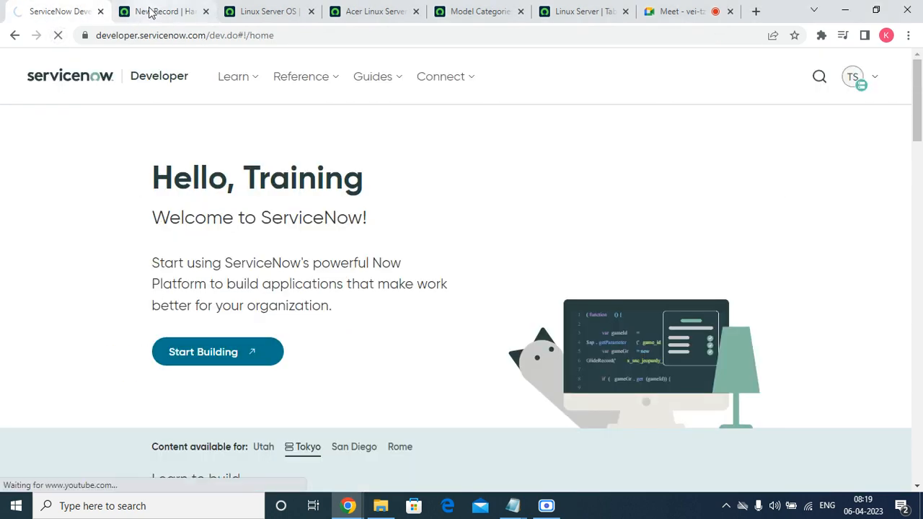
pyautogui.click(150, 12)
pyautogui.click(58, 34)
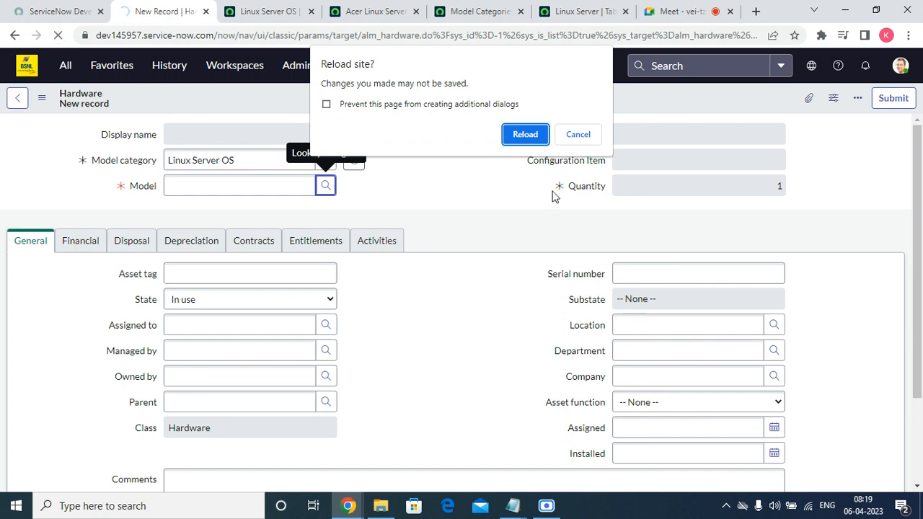
pyautogui.click(518, 134)
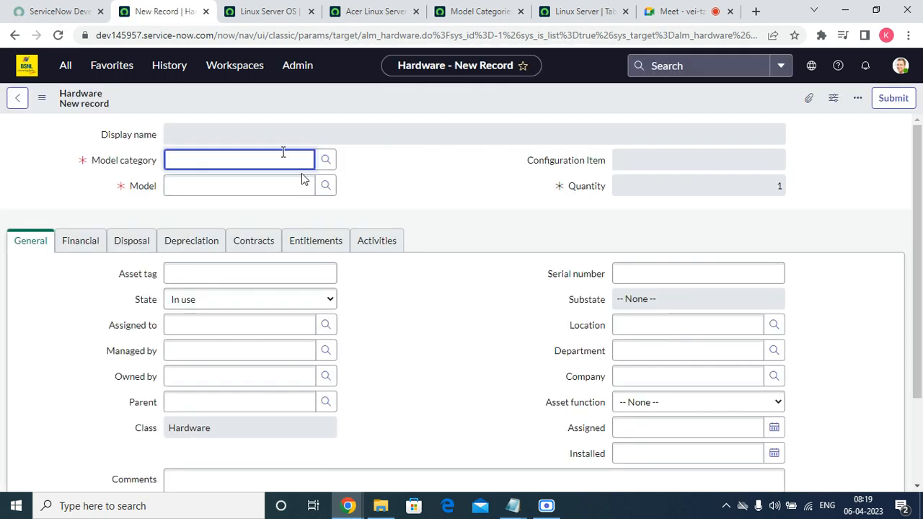
# Step: Choose model 12000XHD Digital Press and category Hardware, then reopen the model list
pyautogui.click(326, 186)
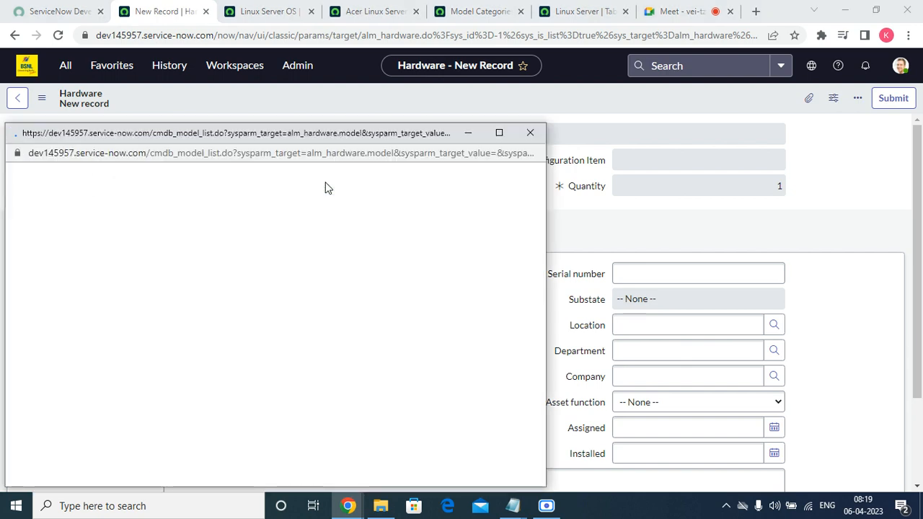
pyautogui.click(72, 245)
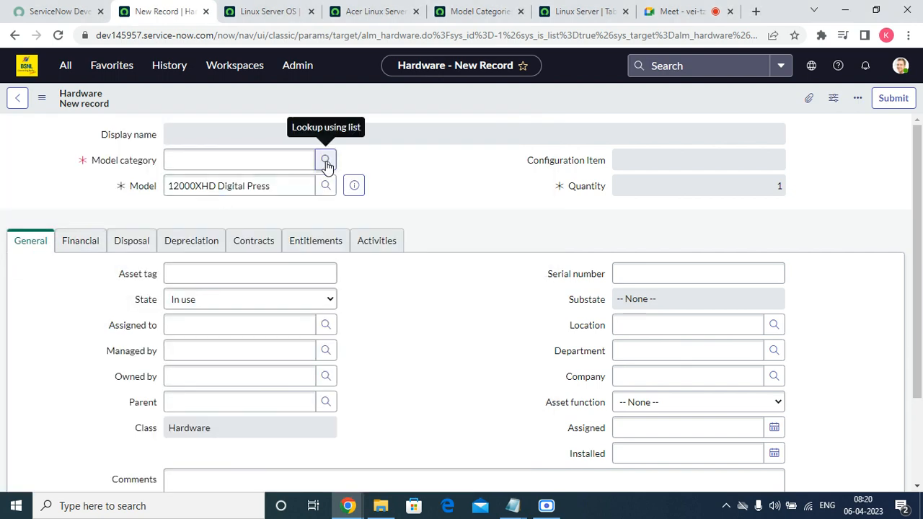
pyautogui.click(325, 162)
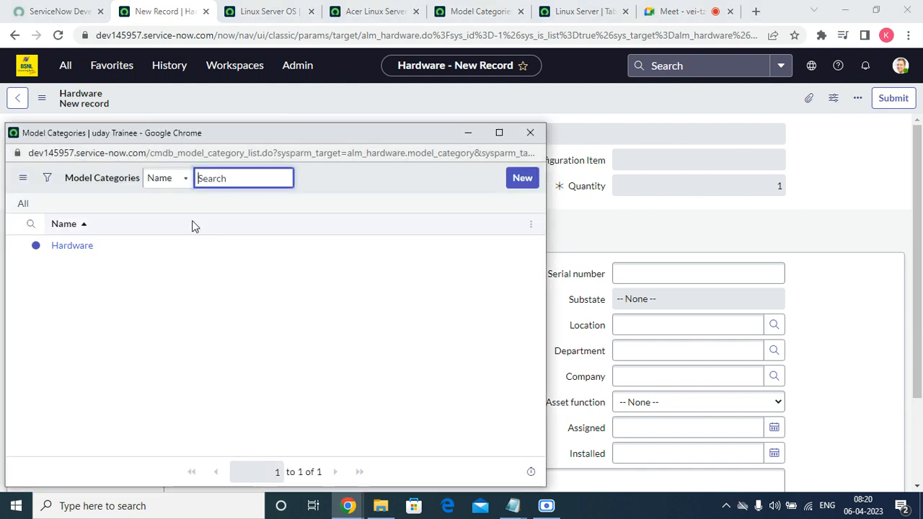
pyautogui.click(70, 247)
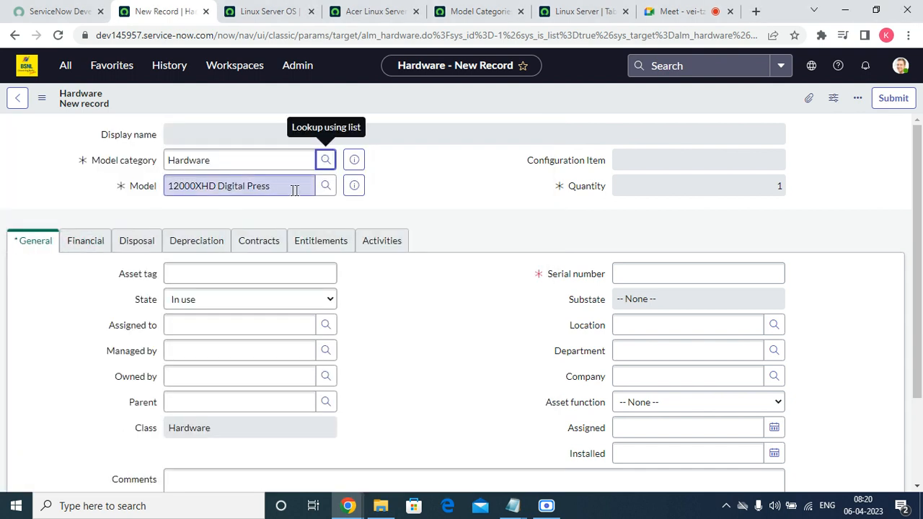
pyautogui.click(326, 186)
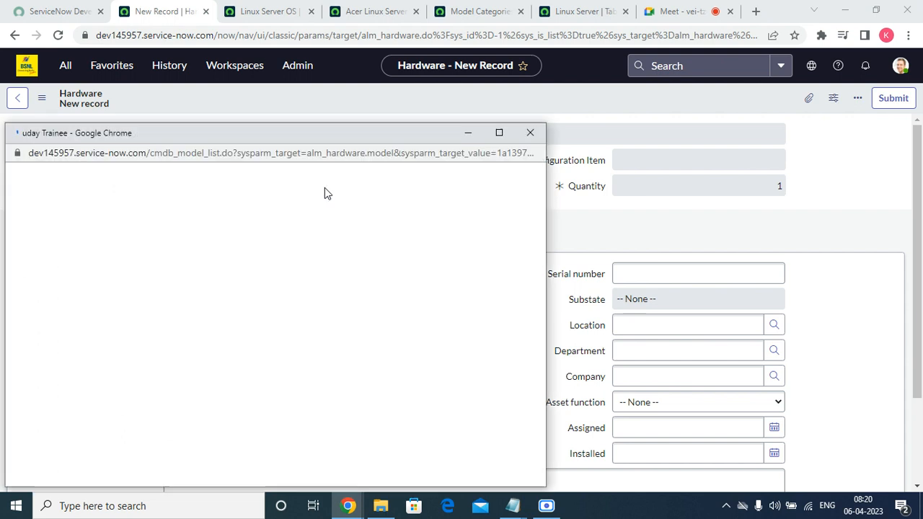
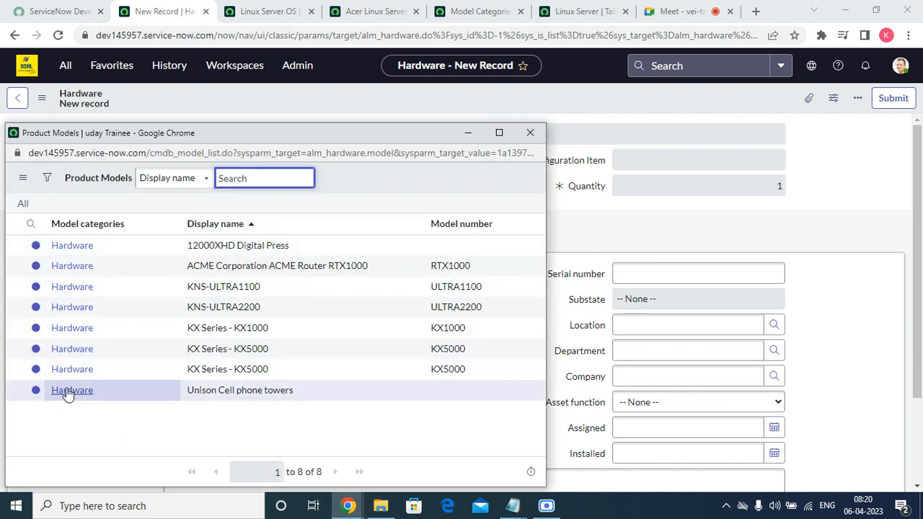
# Step: Pick 12000XHD Digital Press, then discard the unsaved form to open its model record
pyautogui.click(530, 132)
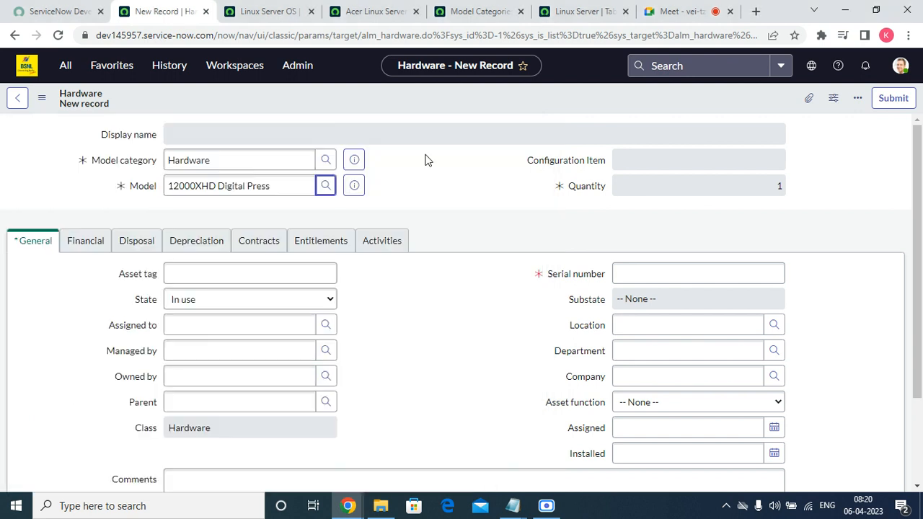
pyautogui.doubleClick(267, 160)
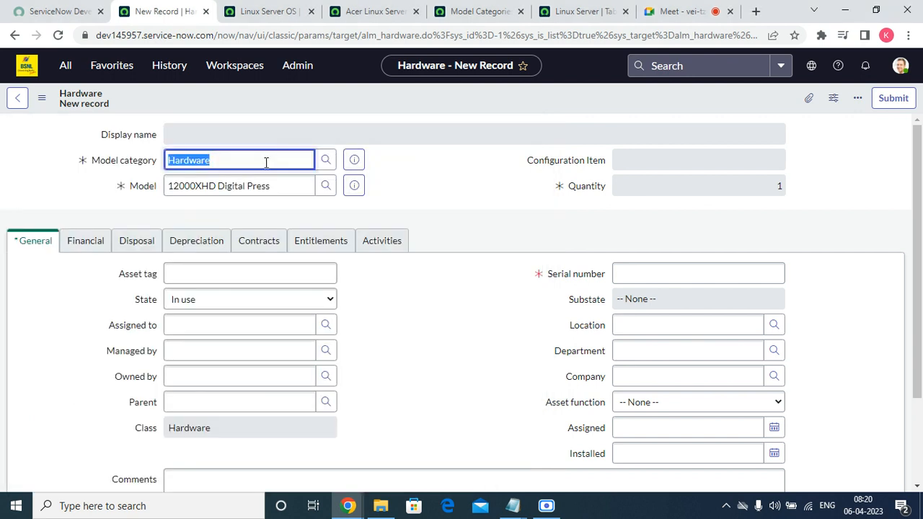
pyautogui.click(354, 185)
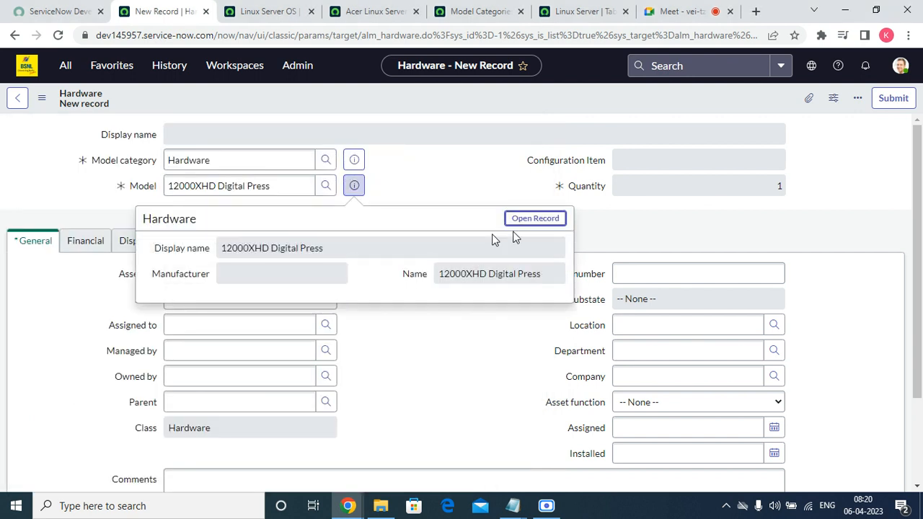
pyautogui.click(525, 221)
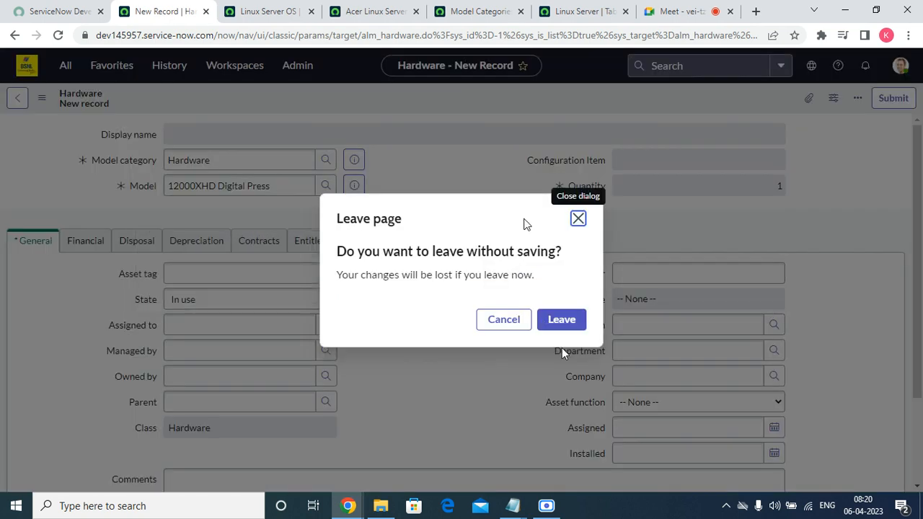
pyautogui.click(571, 321)
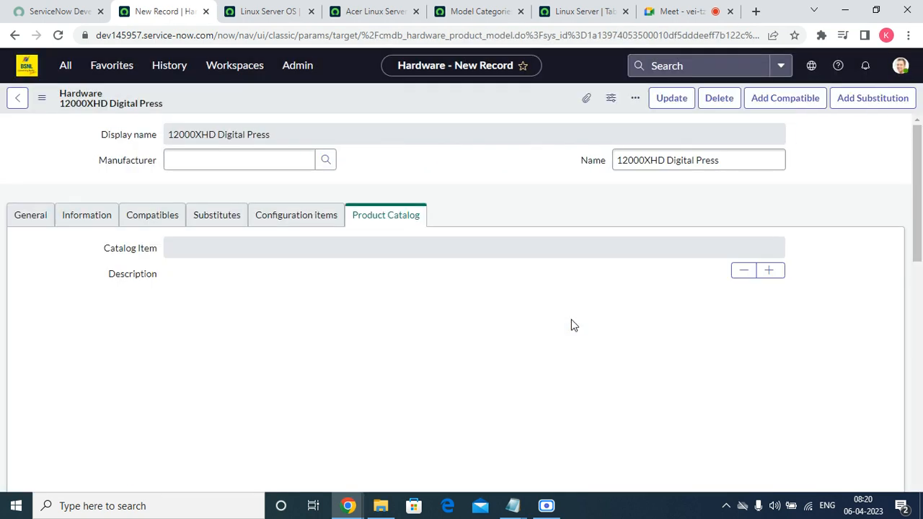
# Step: Review the model's General, Information, compatible, substitute, configuration item and catalog tabs
pyautogui.click(16, 215)
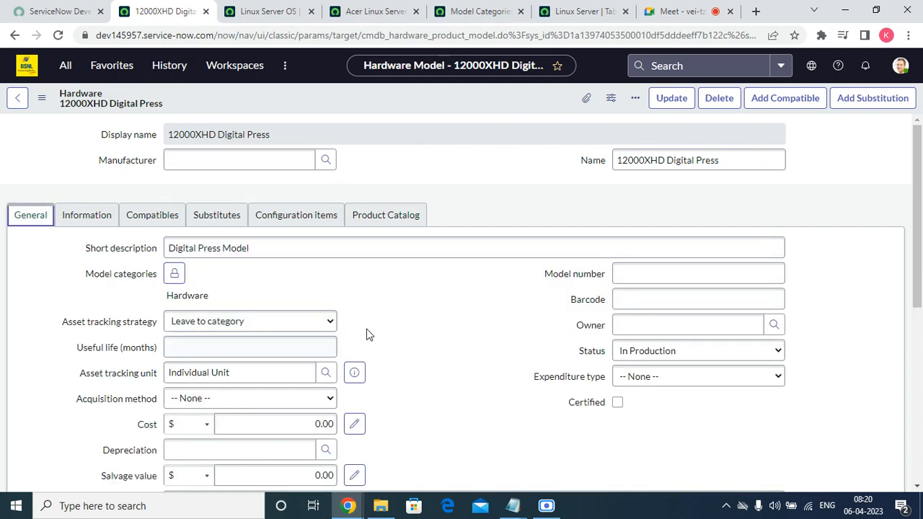
pyautogui.scroll(-5, 402, 313)
pyautogui.scroll(5, 263, 336)
pyautogui.click(104, 215)
pyautogui.click(141, 215)
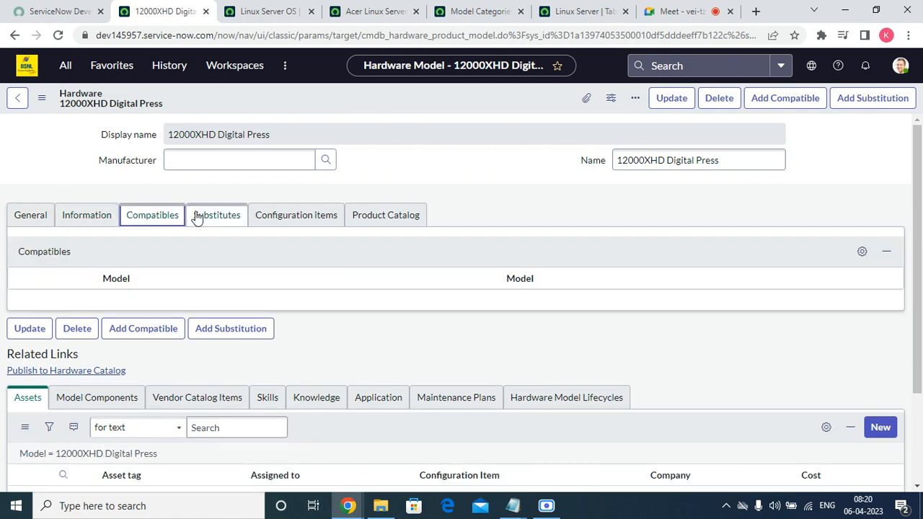
pyautogui.click(240, 220)
pyautogui.click(282, 221)
pyautogui.click(367, 223)
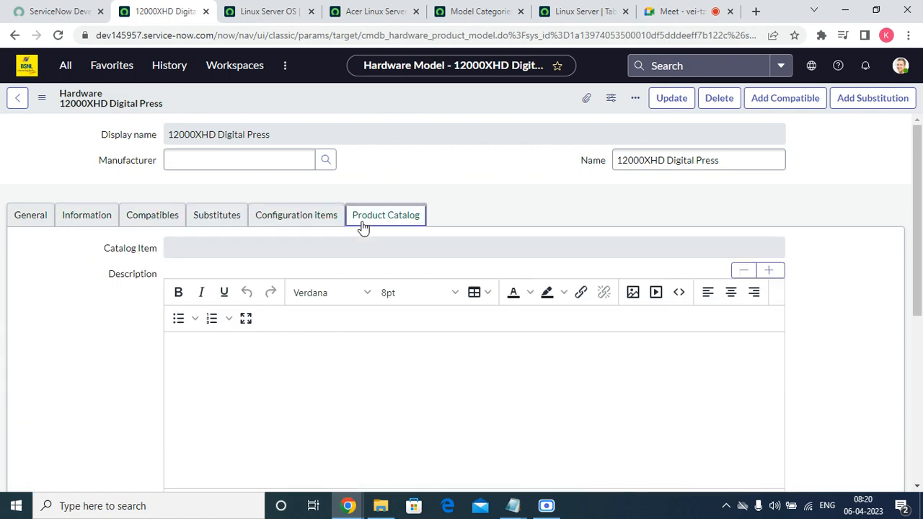
# Step: Start a new record from the Hardware Assets list under Favorites
pyautogui.click(108, 66)
pyautogui.scroll(-5, 106, 324)
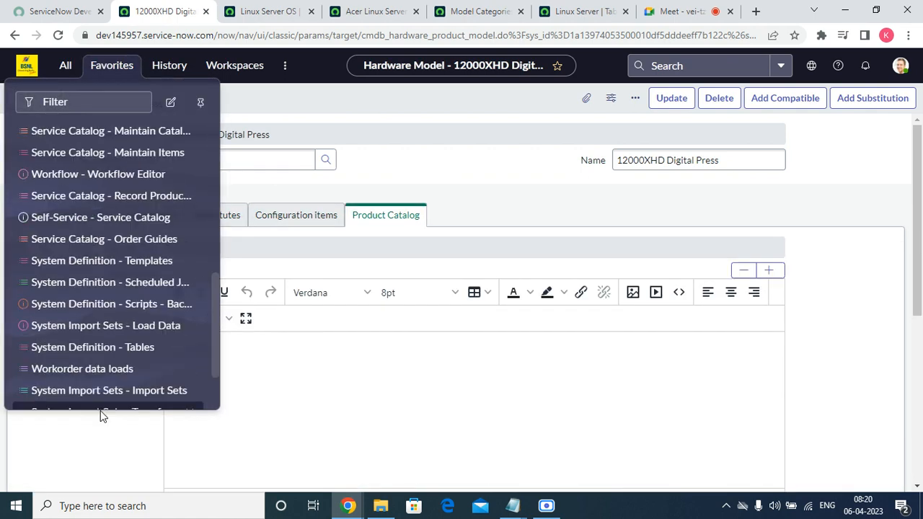
pyautogui.scroll(-2, 104, 404)
pyautogui.click(107, 393)
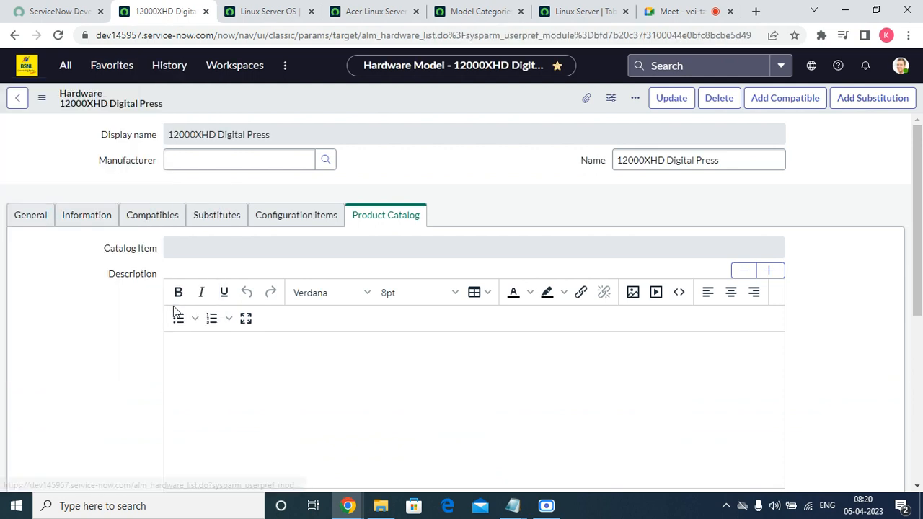
pyautogui.click(892, 104)
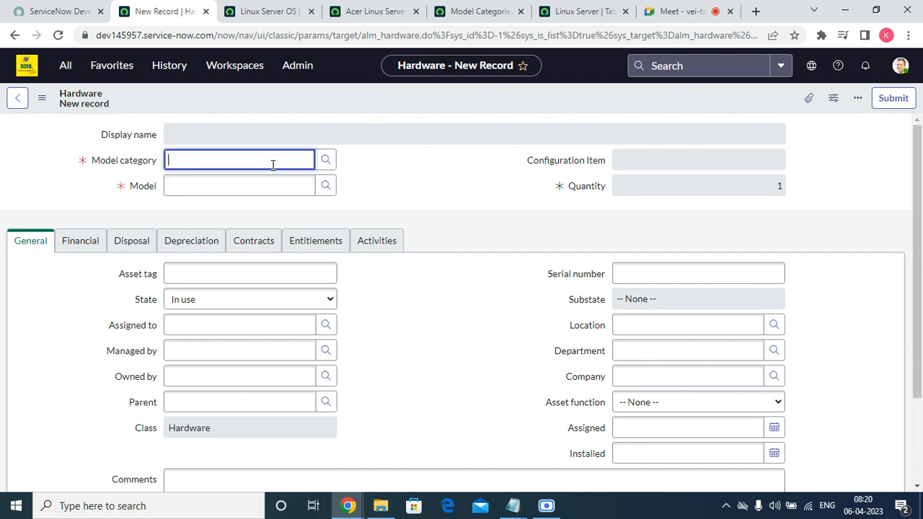
# Step: Paste Linux Server OS into the new asset's Model category
pyautogui.click(326, 160)
pyautogui.click(531, 130)
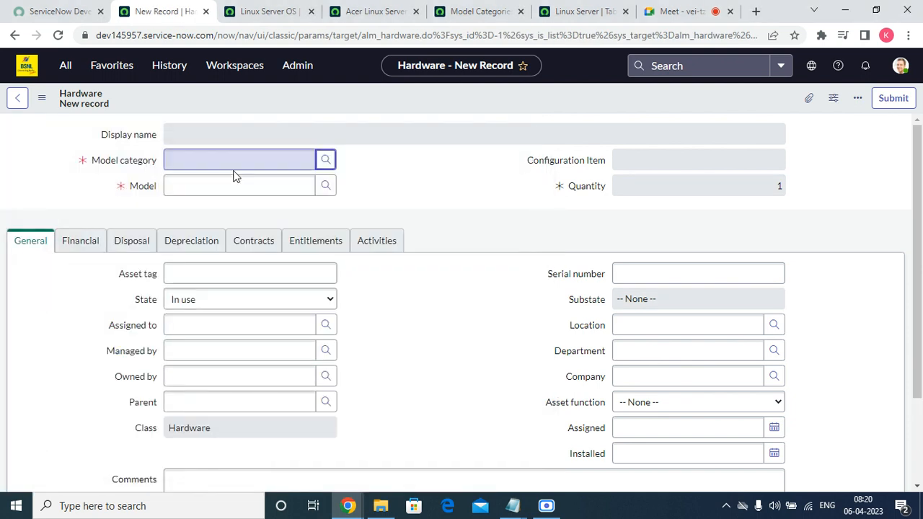
pyautogui.rightClick(228, 165)
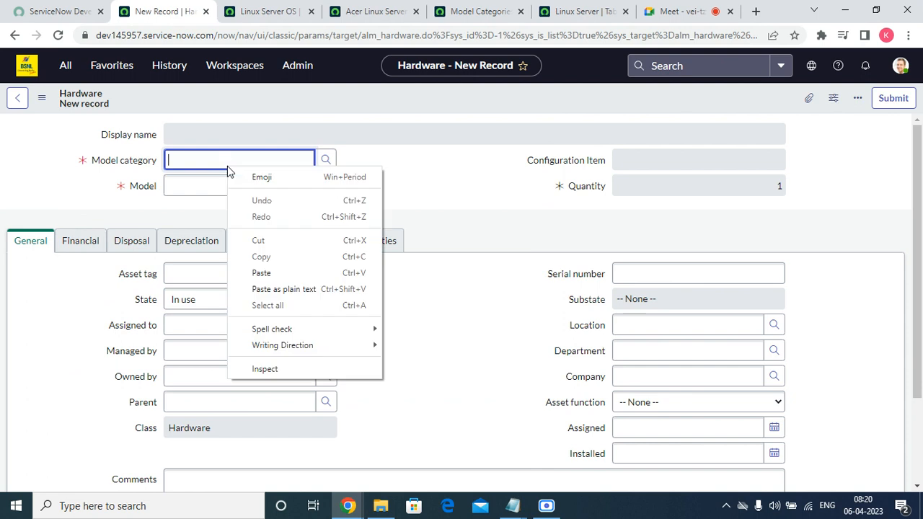
pyautogui.click(259, 273)
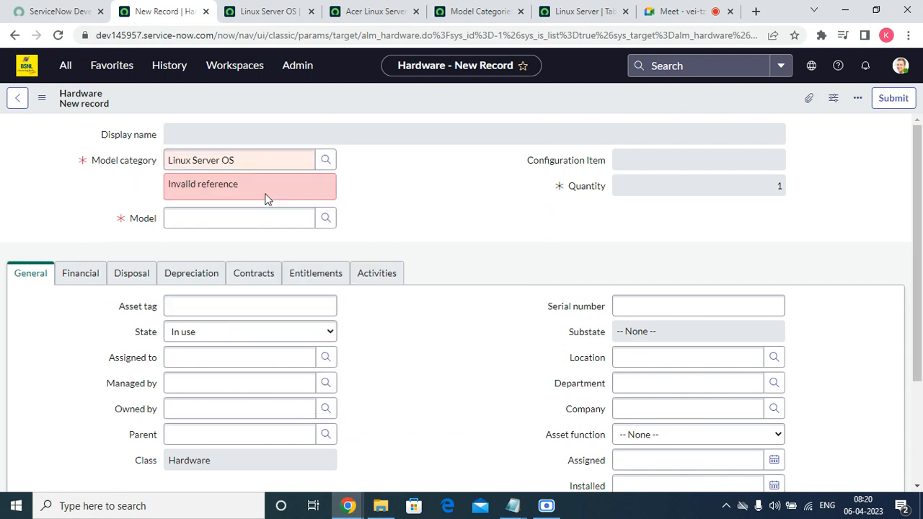
pyautogui.click(287, 186)
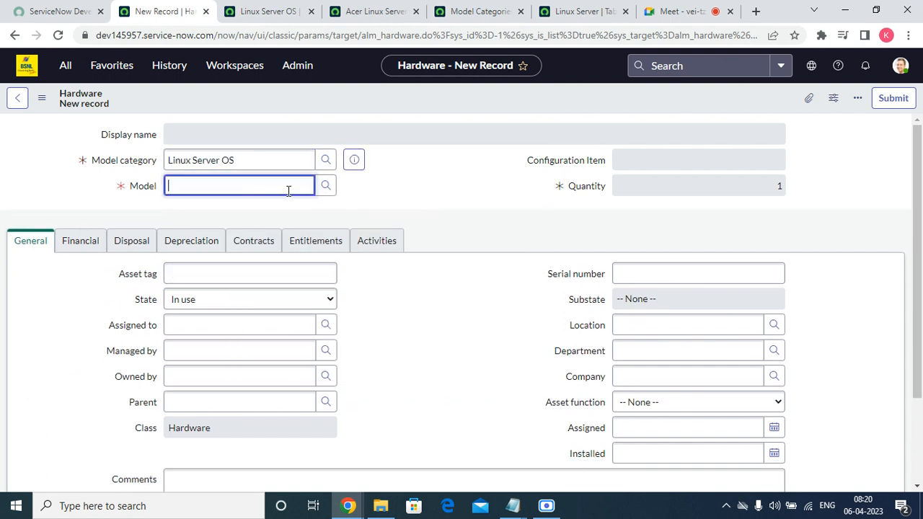
# Step: Find the model lookup empty even at 50 rows, and check the Linux Server OS category
pyautogui.click(326, 186)
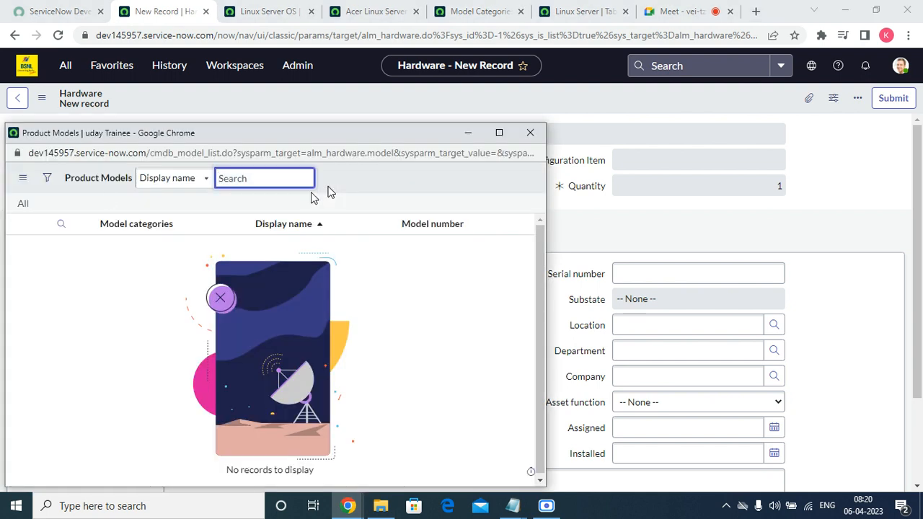
pyautogui.click(22, 183)
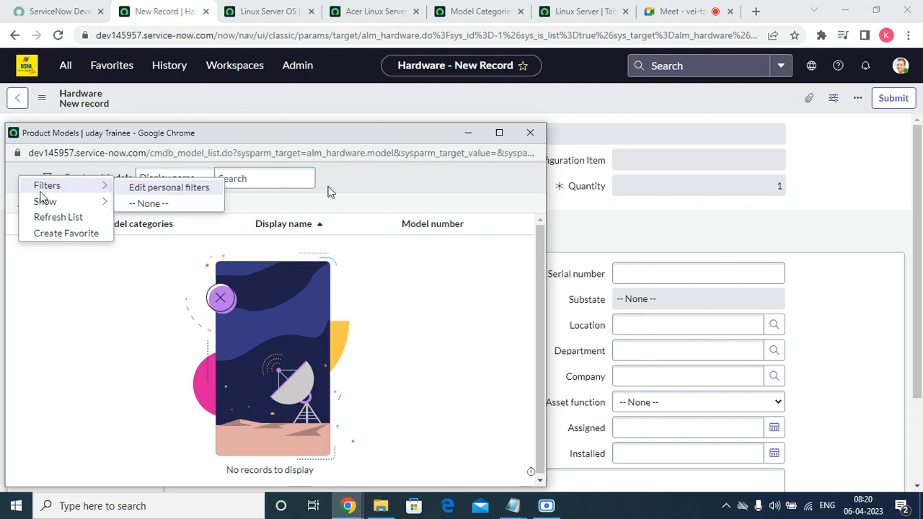
pyautogui.moveTo(112, 202)
pyautogui.click(150, 251)
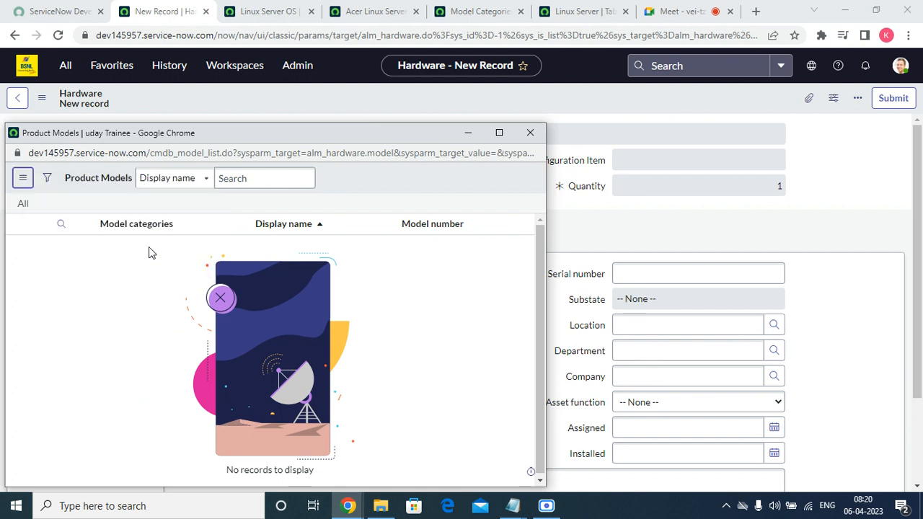
pyautogui.click(530, 133)
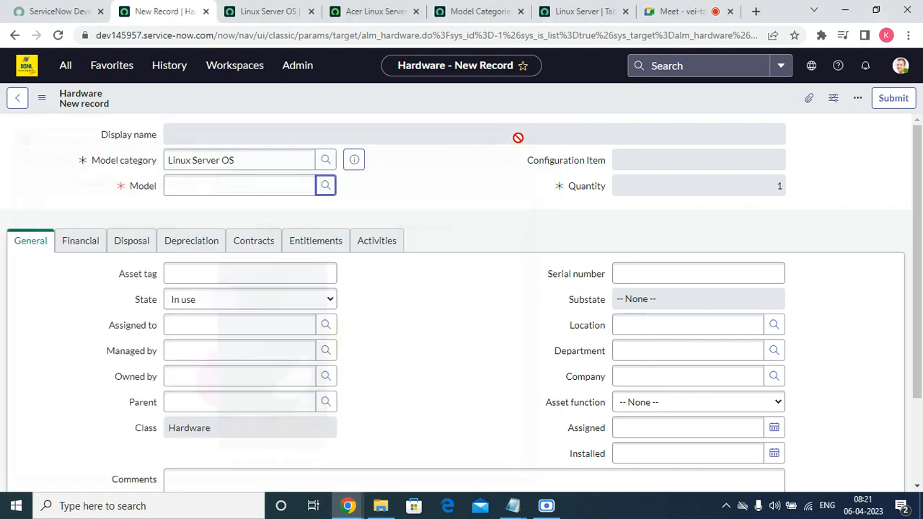
pyautogui.click(266, 185)
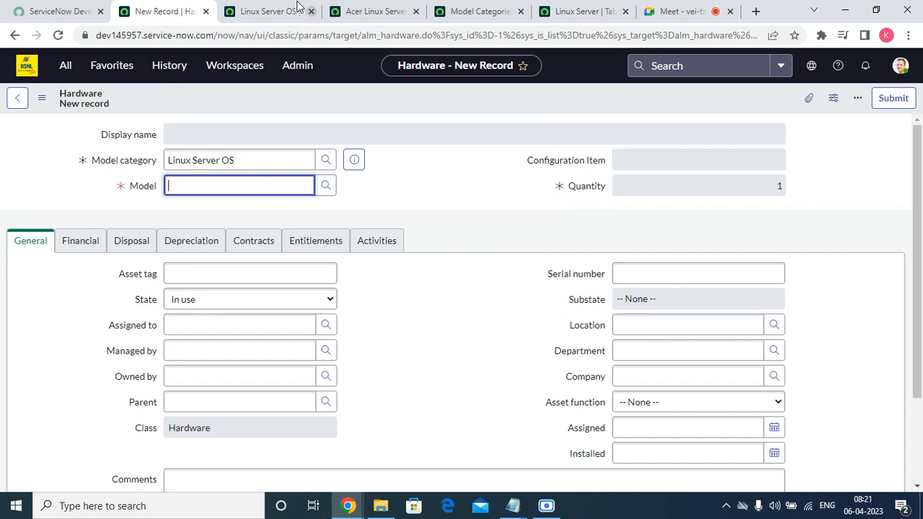
pyautogui.click(267, 12)
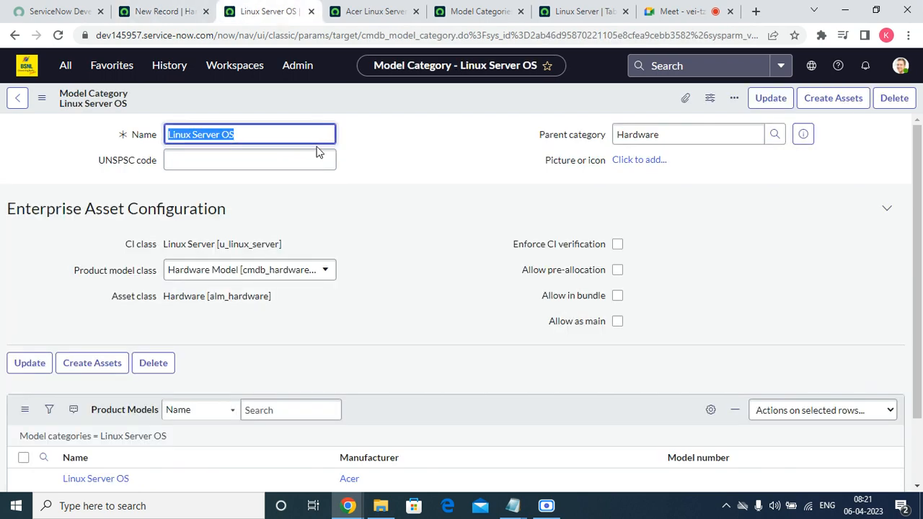
pyautogui.click(155, 13)
# Step: Change the category to Linux Server, choose model Iris 5875, and enter serial 4555
pyautogui.click(255, 159)
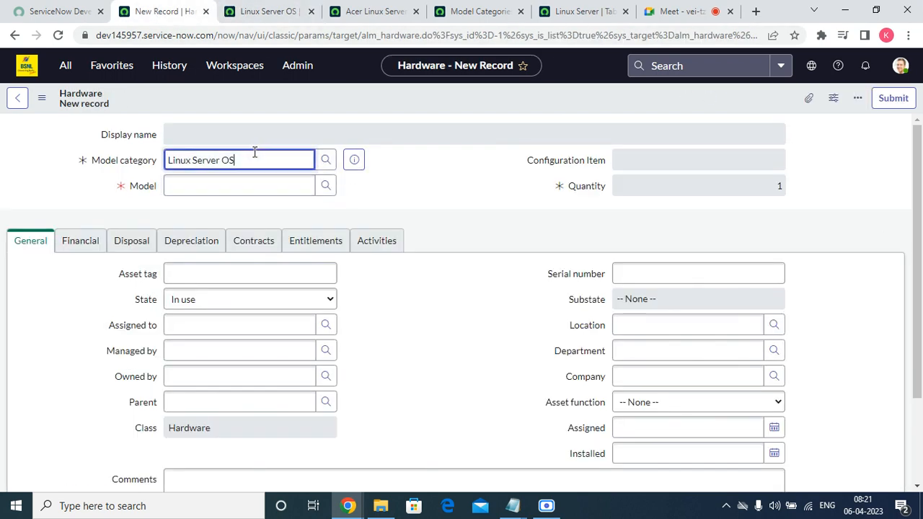
pyautogui.press('BackSpace')
pyautogui.press('BackSpace')
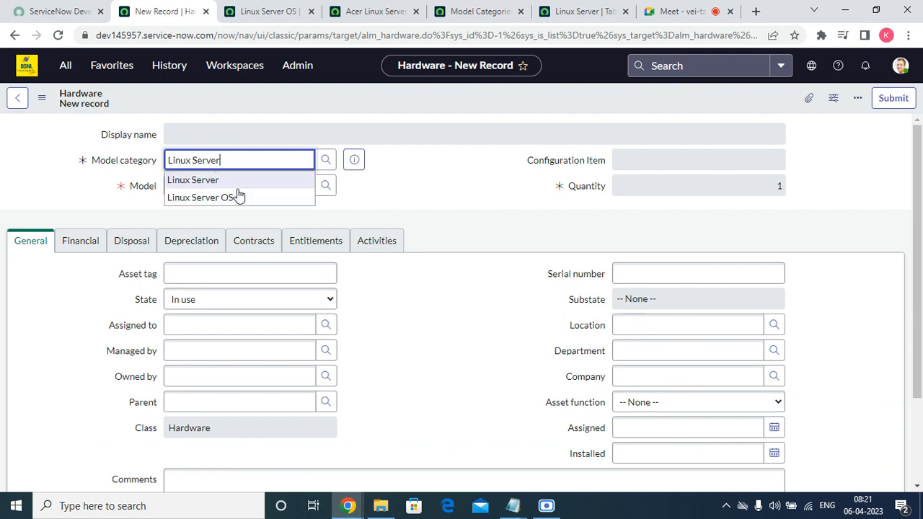
pyautogui.click(238, 186)
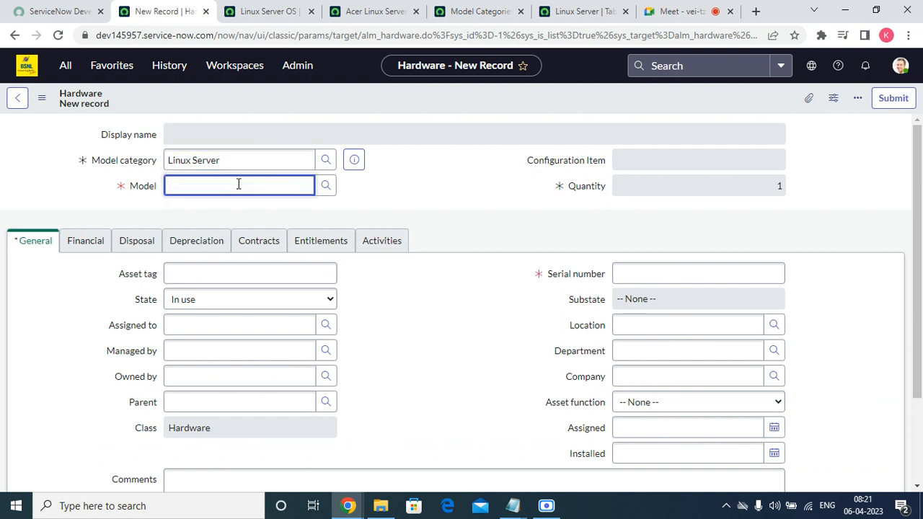
pyautogui.click(325, 185)
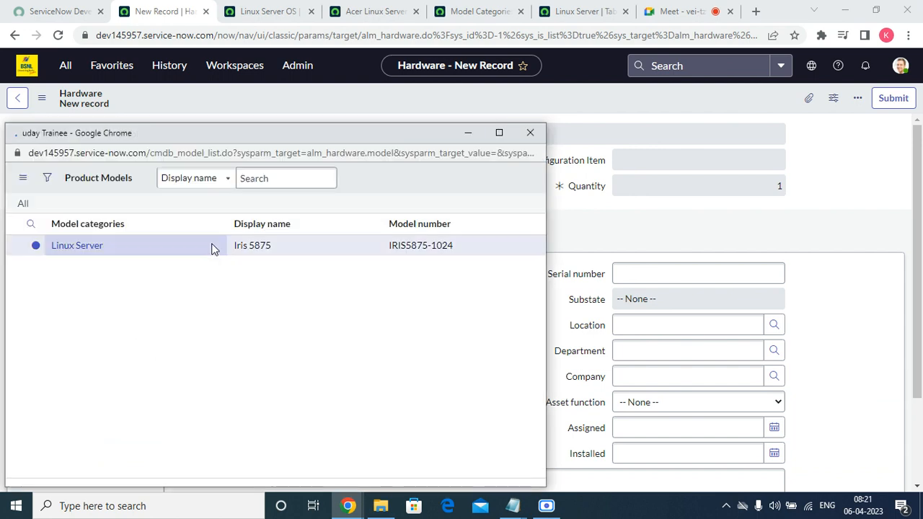
pyautogui.click(88, 247)
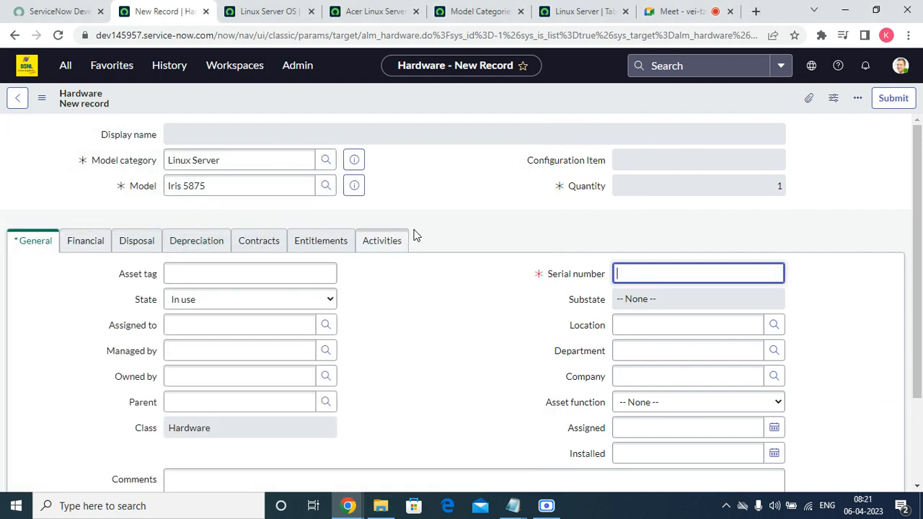
pyautogui.scroll(-3, 632, 209)
pyautogui.scroll(3, 646, 209)
pyautogui.write('4555')
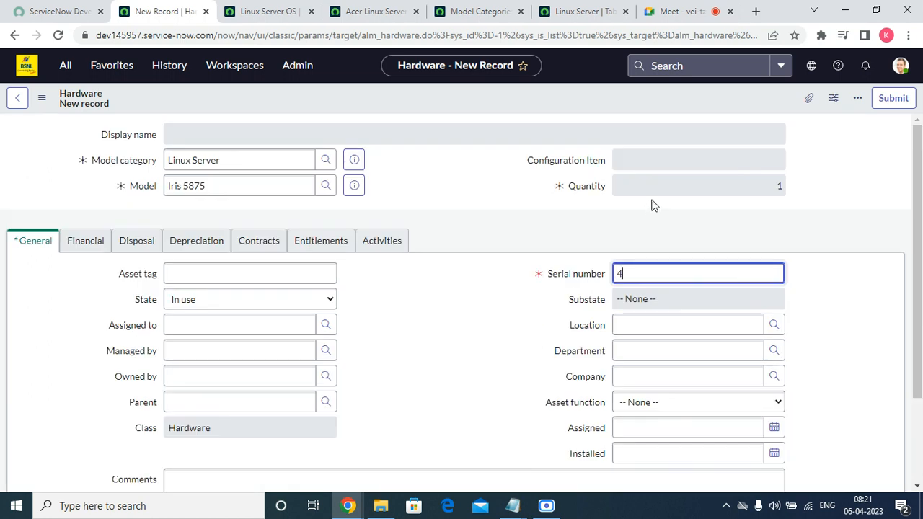
pyautogui.rightClick(358, 88)
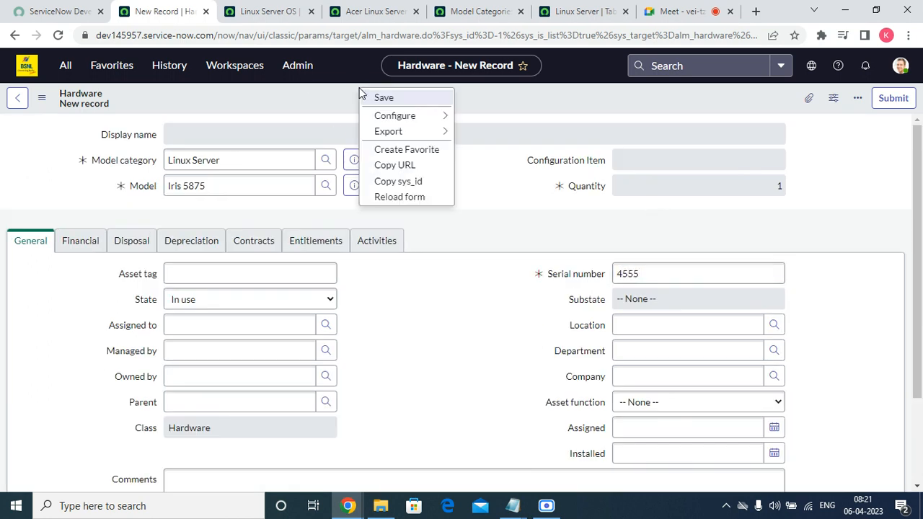
pyautogui.click(371, 95)
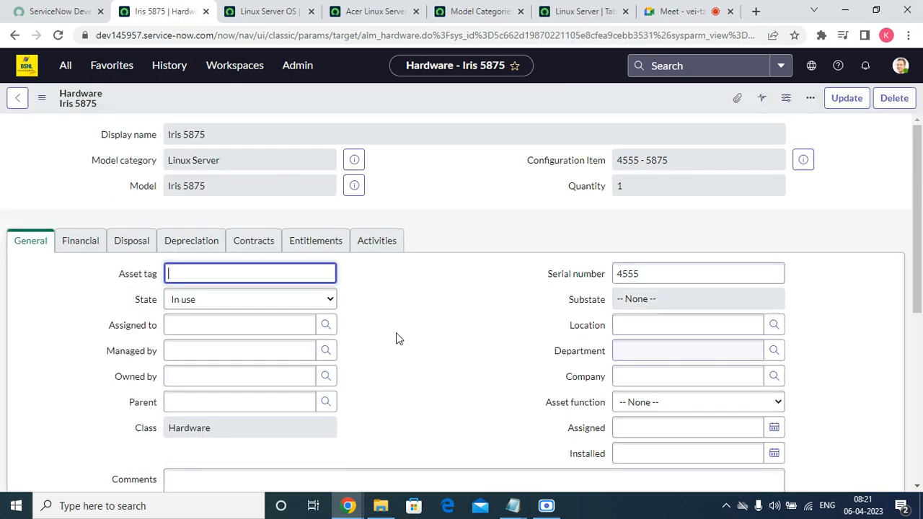
pyautogui.click(257, 298)
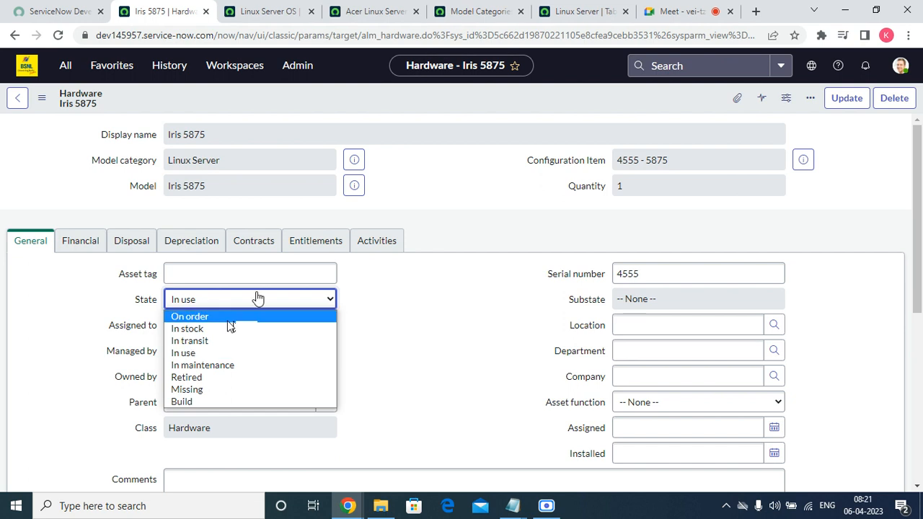
pyautogui.click(257, 316)
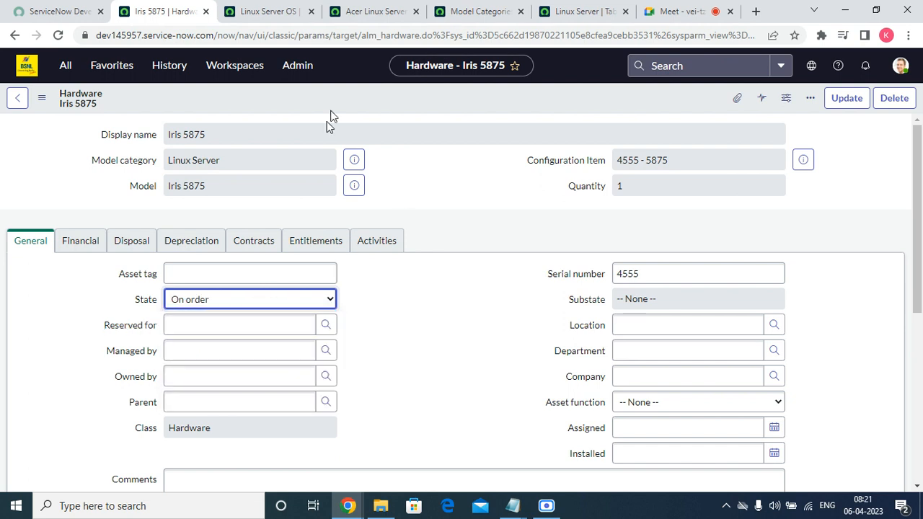
pyautogui.rightClick(342, 95)
pyautogui.click(368, 104)
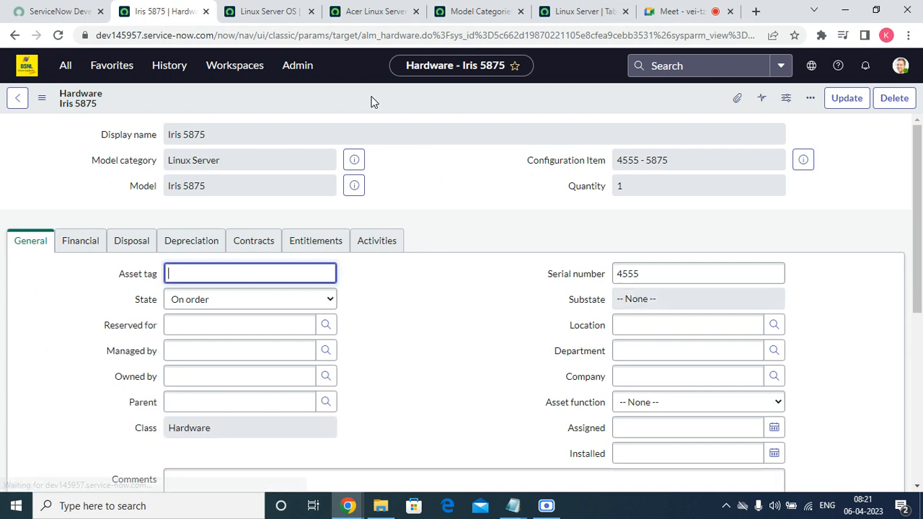
pyautogui.rightClick(106, 311)
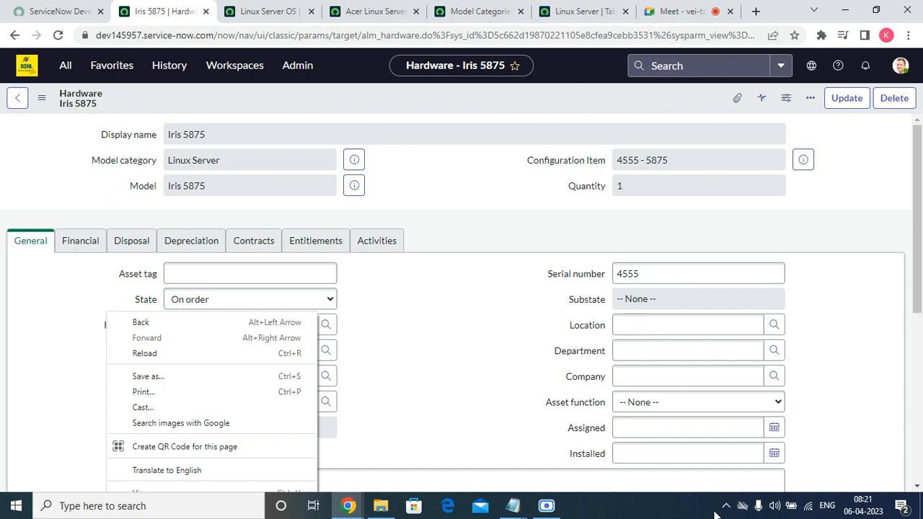
pyautogui.click(488, 376)
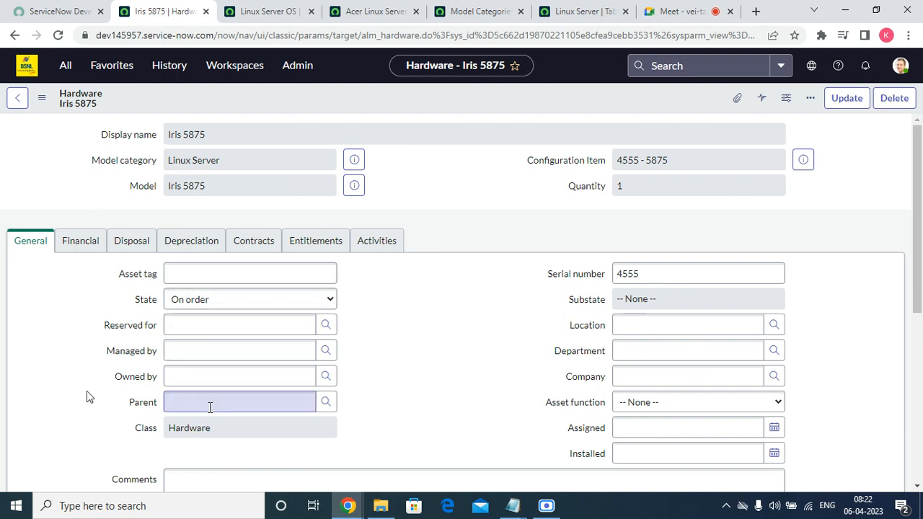
# Step: Pass over Parent, Location, Department and Company, and set Asset function to Primary
pyautogui.click(209, 408)
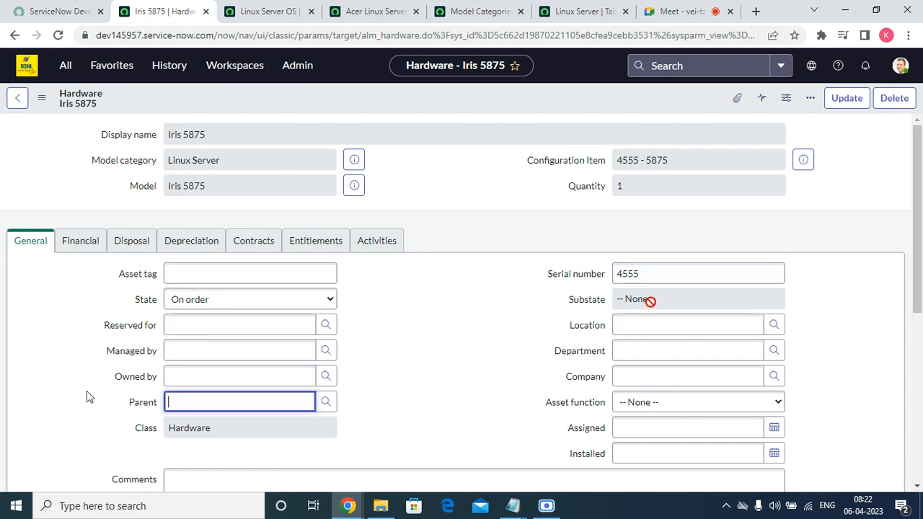
pyautogui.click(625, 323)
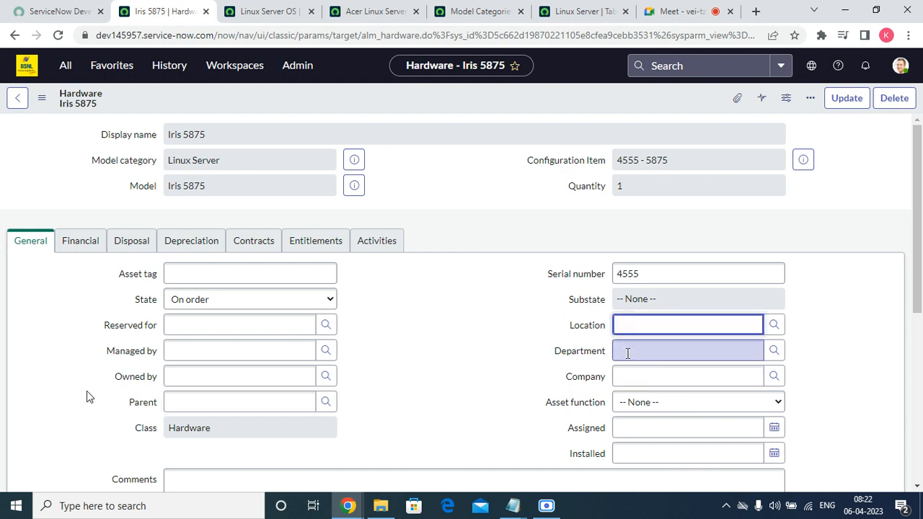
pyautogui.click(627, 353)
pyautogui.click(633, 375)
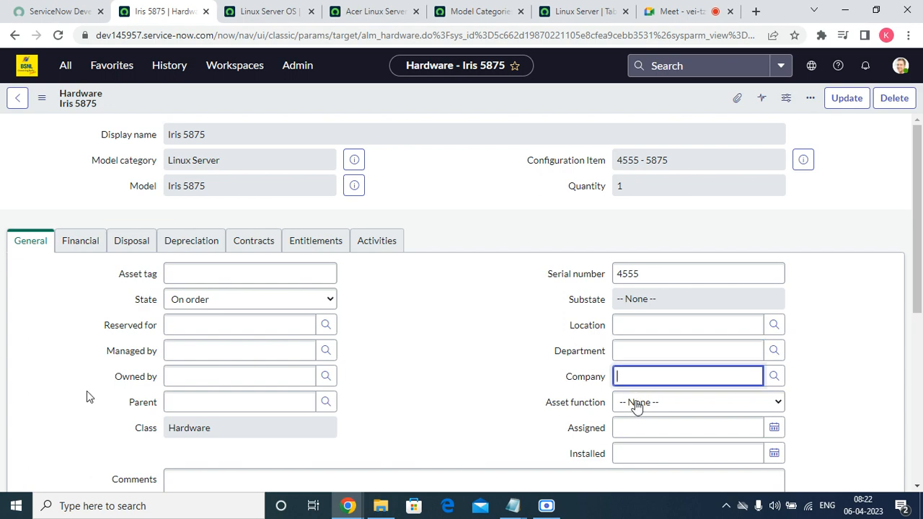
pyautogui.click(636, 402)
pyautogui.click(645, 432)
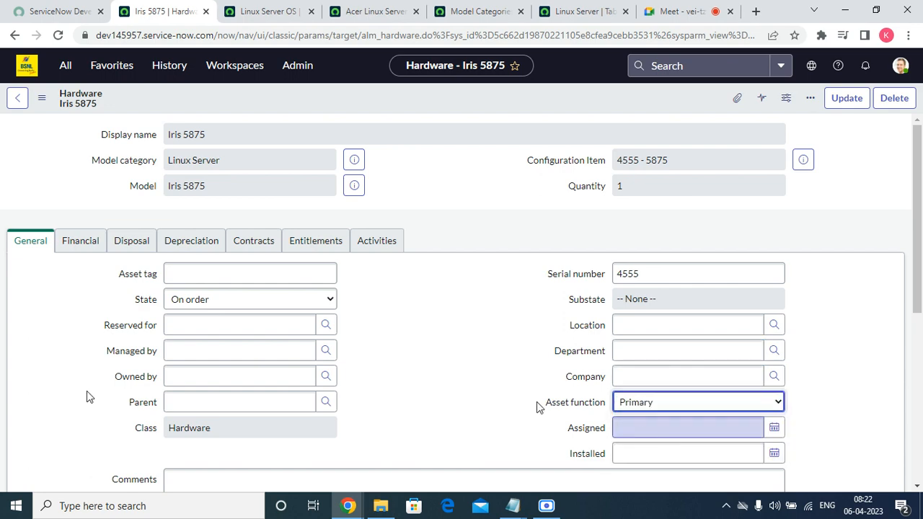
pyautogui.scroll(-5, 475, 381)
pyautogui.scroll(5, 692, 291)
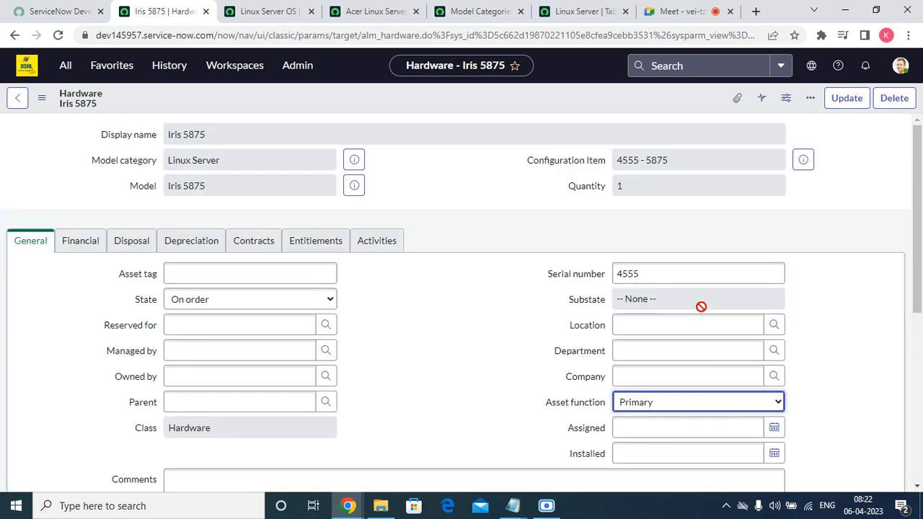
# Step: Leave the Assigned and Installed dates empty and save the record
pyautogui.click(667, 427)
pyautogui.scroll(-2, 863, 375)
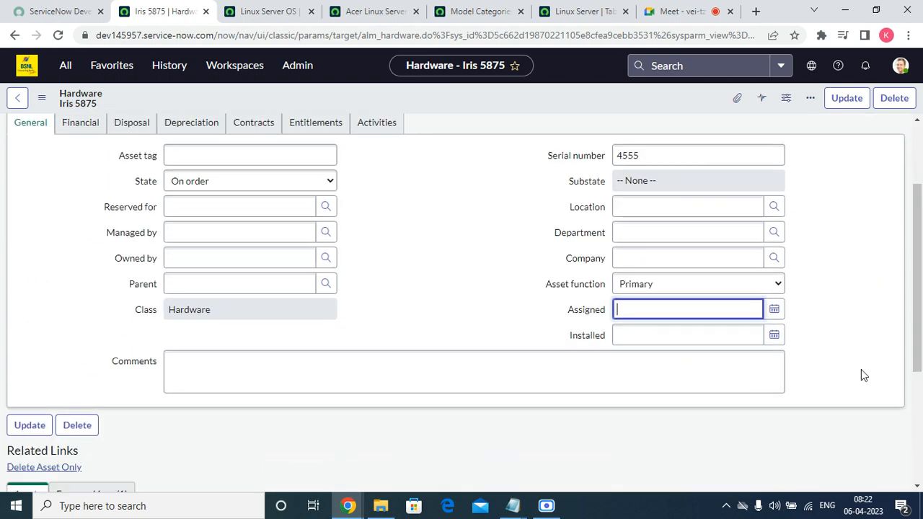
pyautogui.click(646, 336)
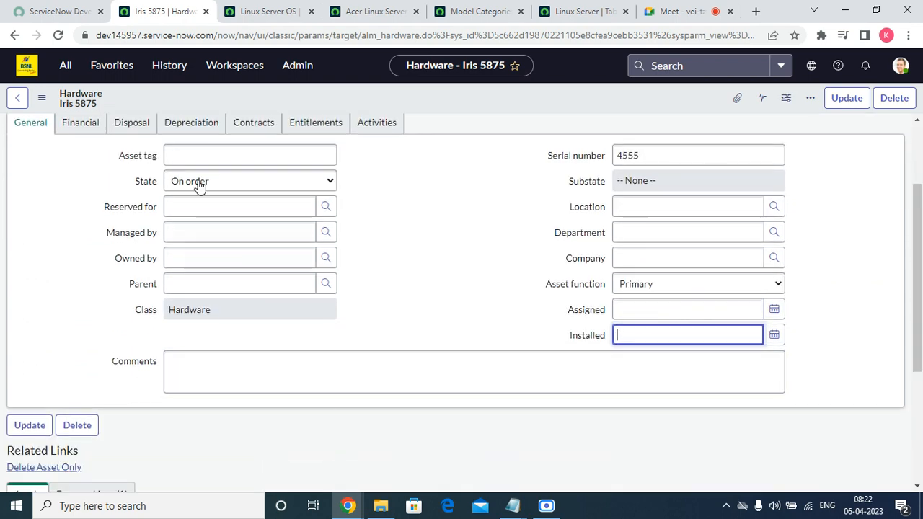
pyautogui.scroll(2, 200, 185)
pyautogui.rightClick(474, 83)
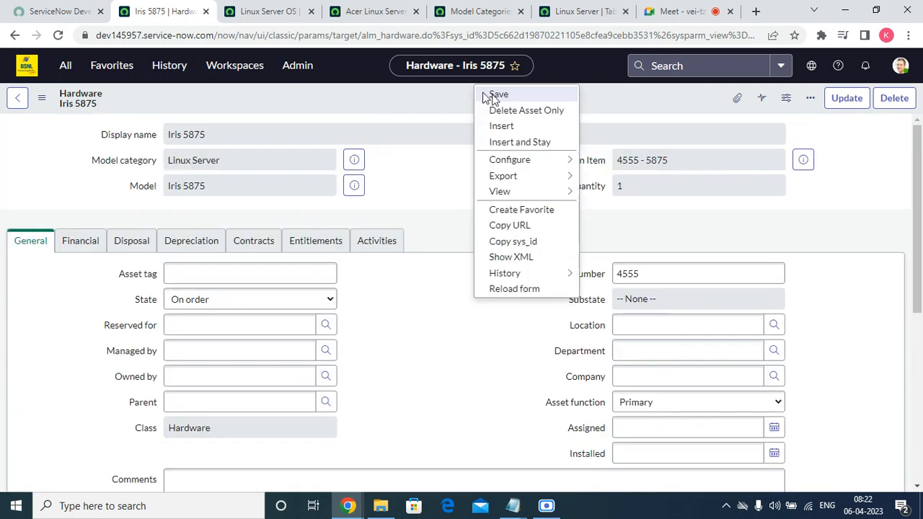
pyautogui.click(494, 94)
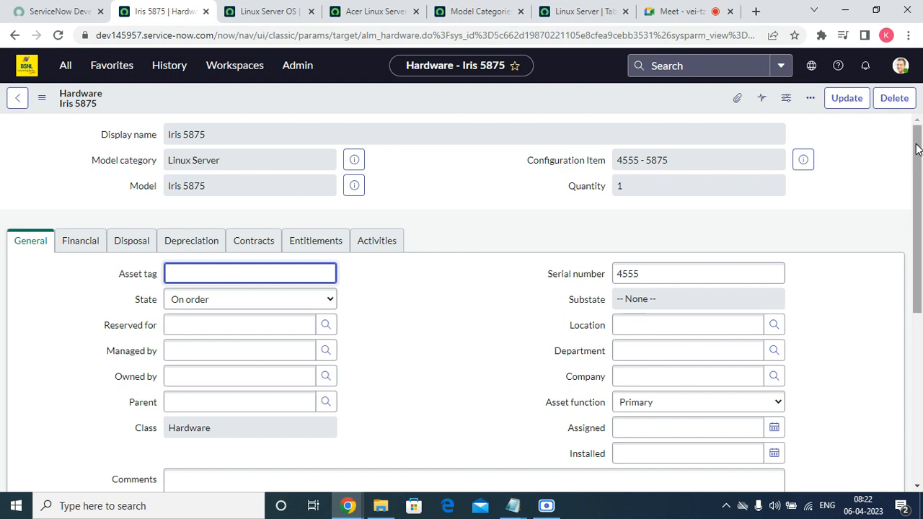
# Step: On the Financial tab, leave Request line empty and set Cost to $3,333
pyautogui.click(80, 243)
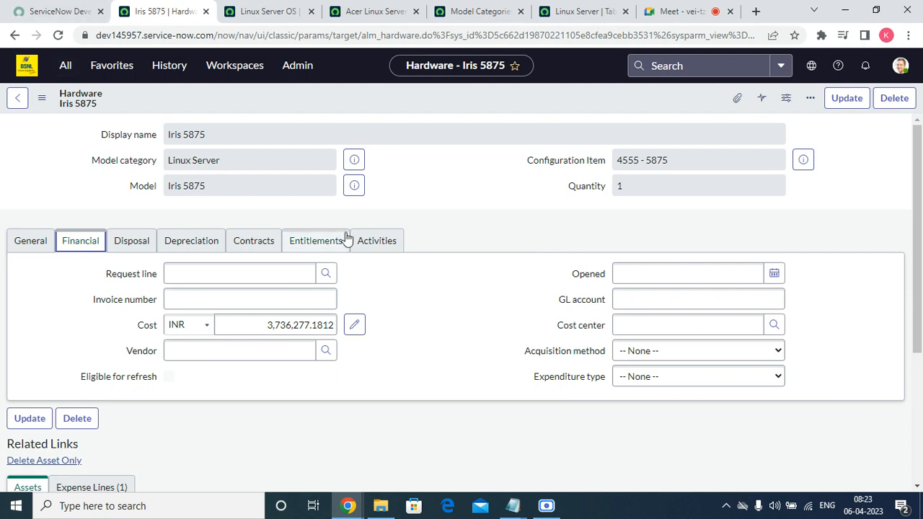
pyautogui.click(325, 274)
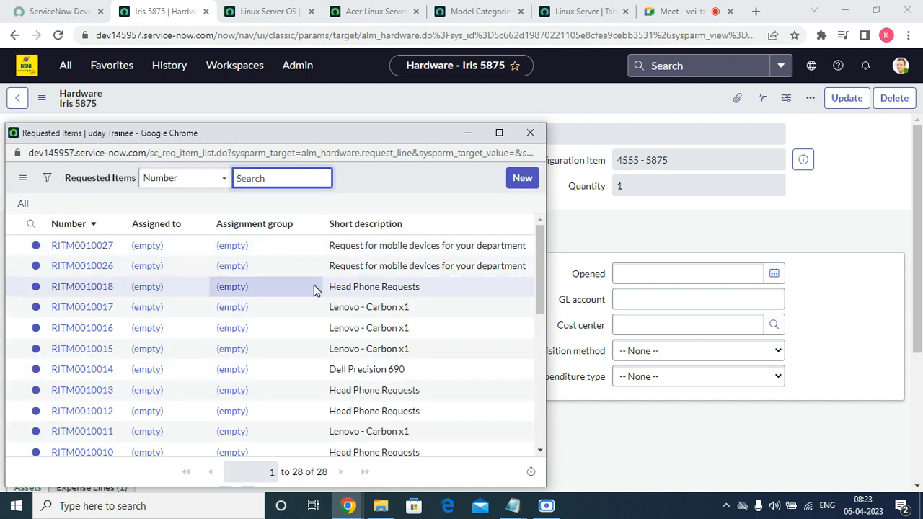
pyautogui.click(530, 133)
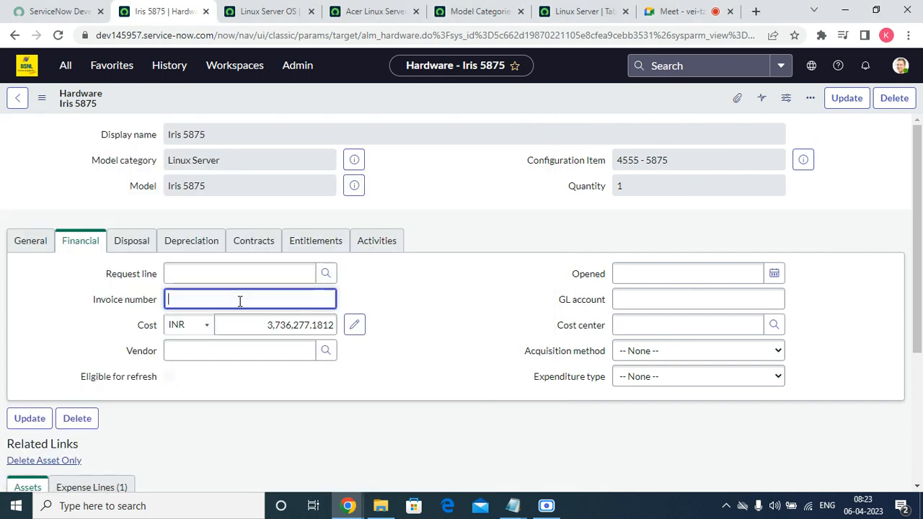
pyautogui.click(257, 324)
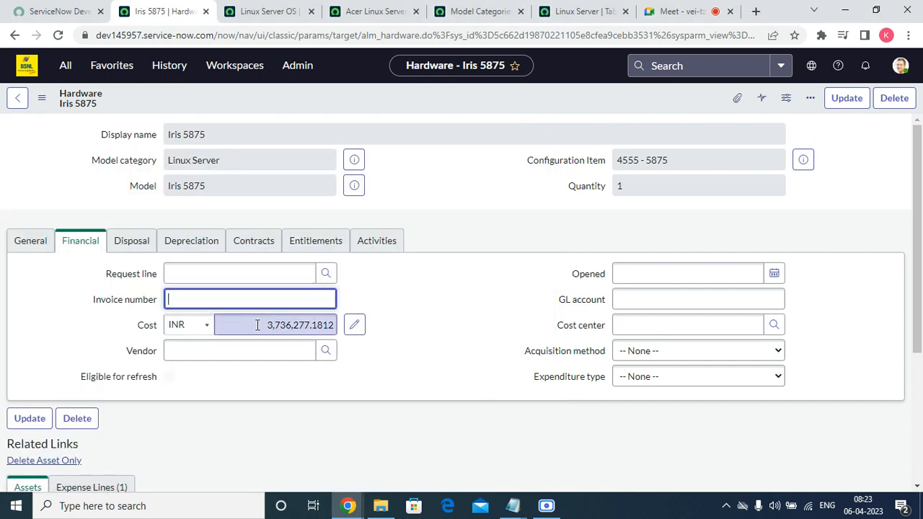
pyautogui.click(192, 325)
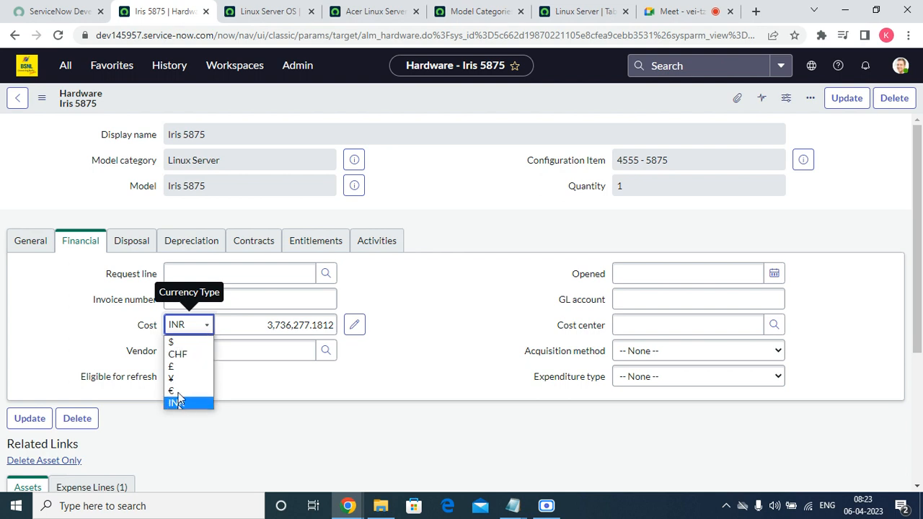
pyautogui.click(173, 342)
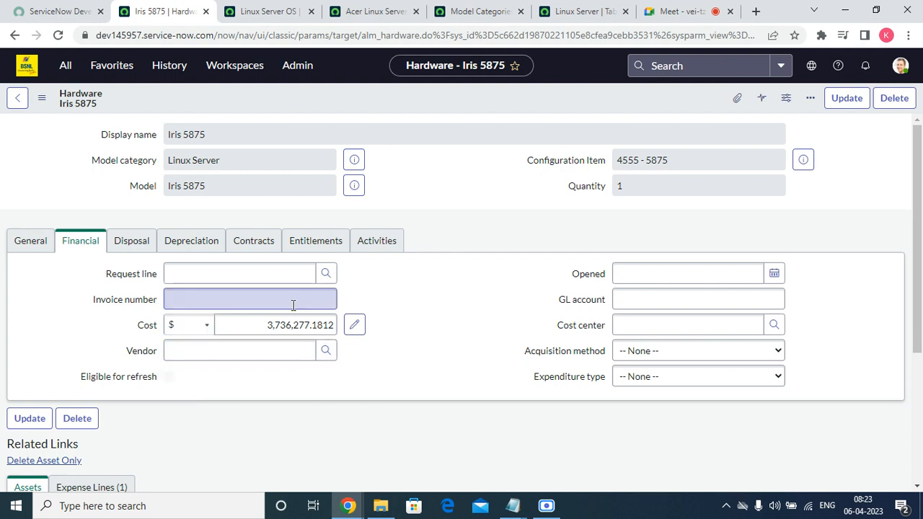
pyautogui.click(285, 327)
pyautogui.write('3333')
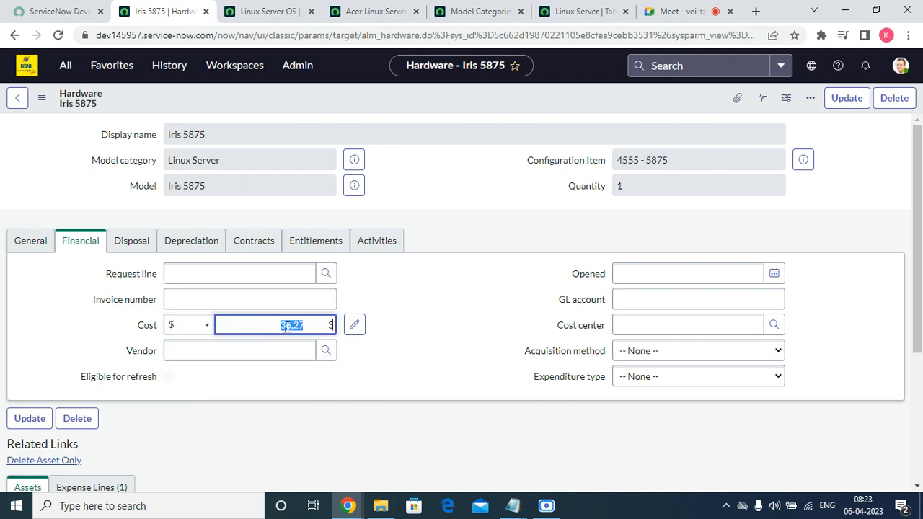
pyautogui.click(414, 359)
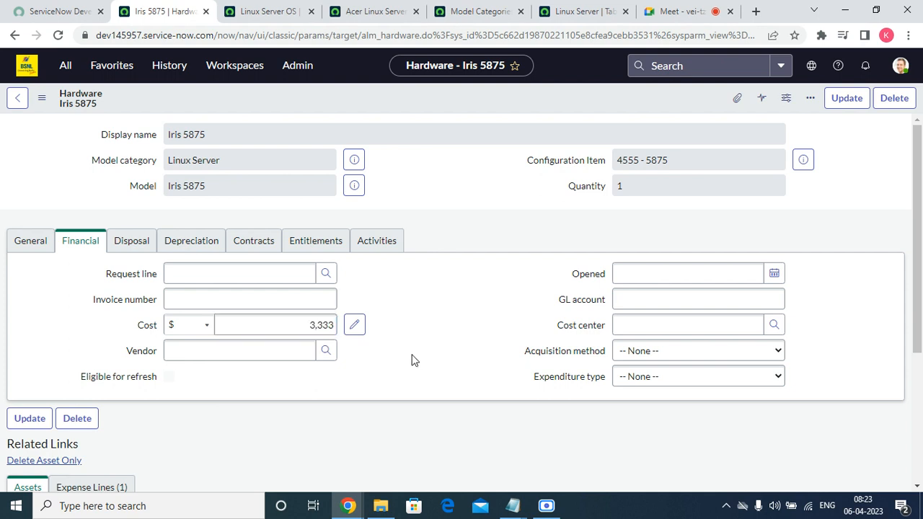
# Step: Leave Vendor, Opened, GL account and Cost center empty after browsing their lookups
pyautogui.click(302, 351)
pyautogui.click(325, 351)
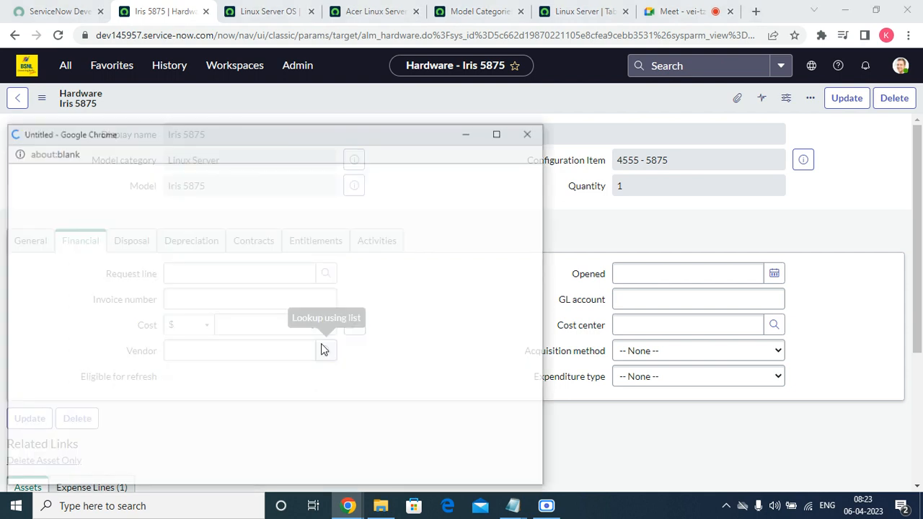
pyautogui.scroll(-15, 220, 279)
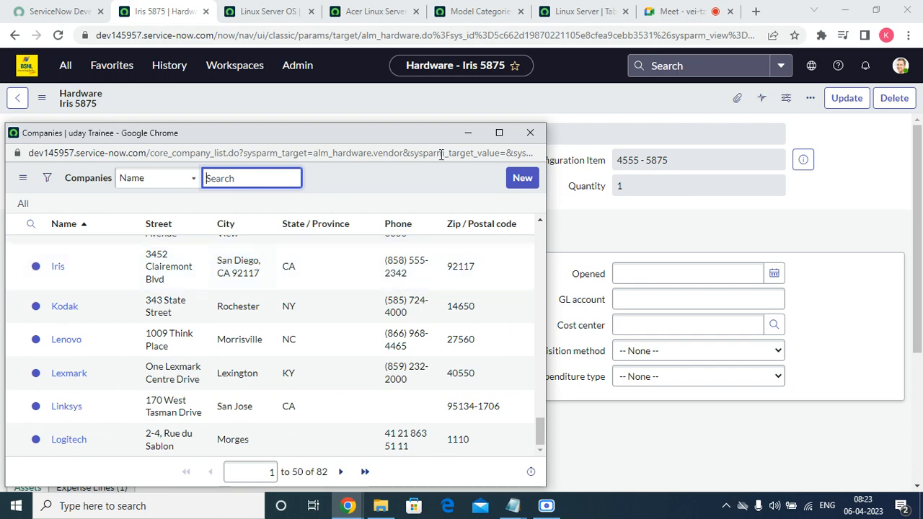
pyautogui.click(530, 133)
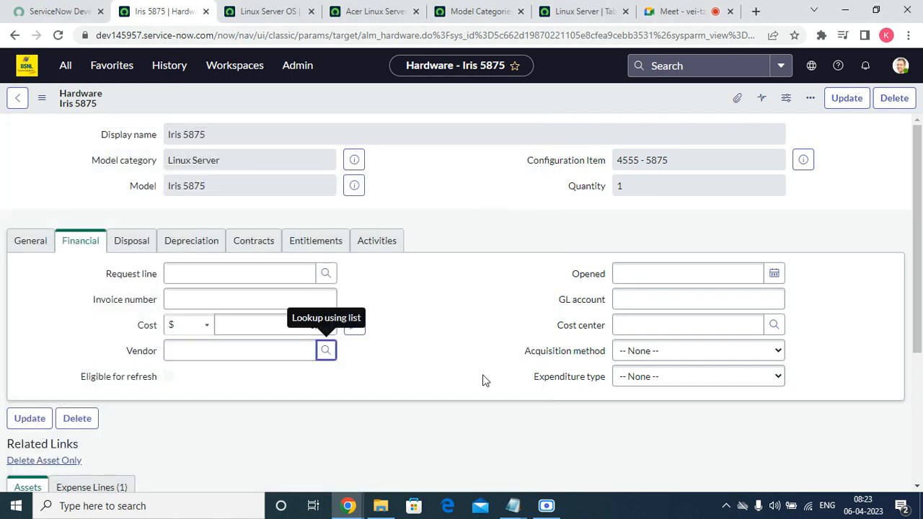
pyautogui.click(646, 273)
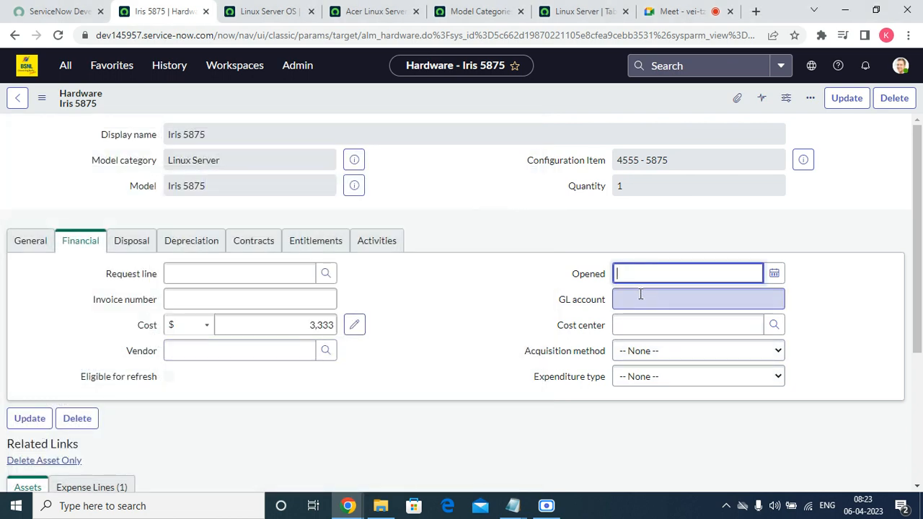
pyautogui.click(638, 297)
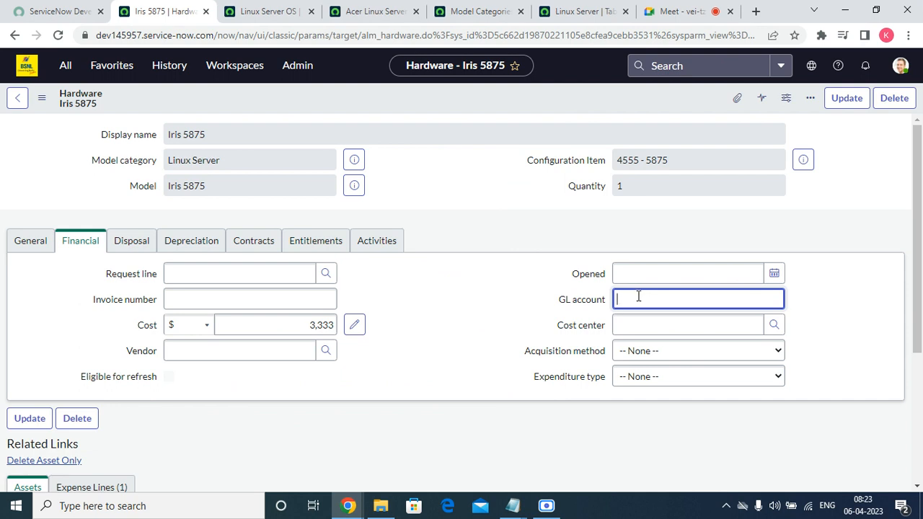
pyautogui.click(644, 332)
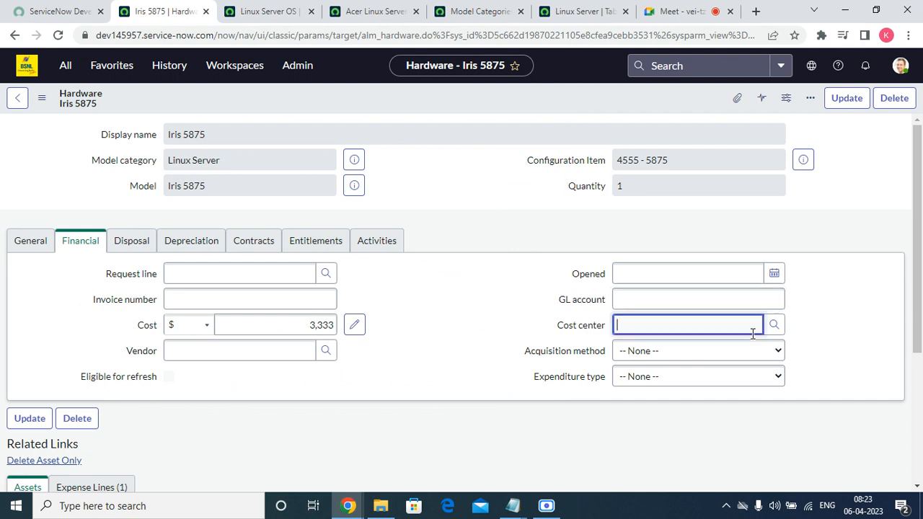
pyautogui.click(782, 325)
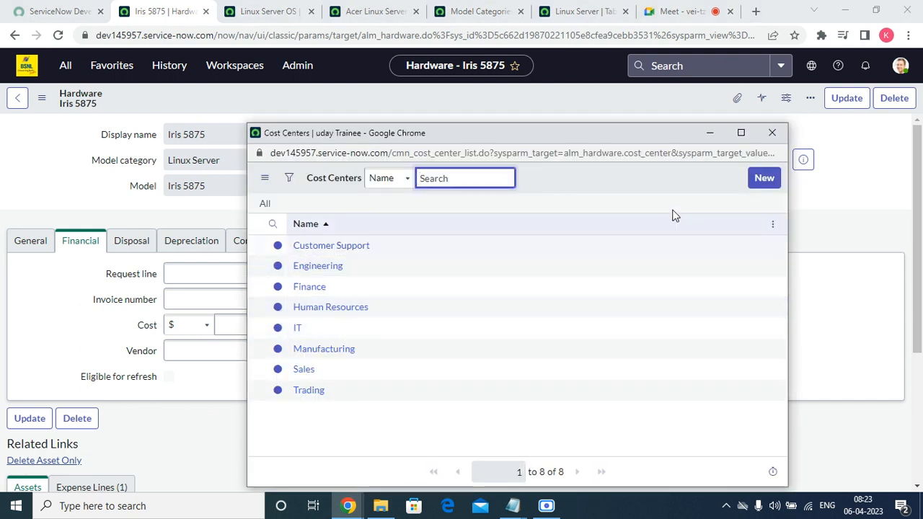
pyautogui.click(771, 133)
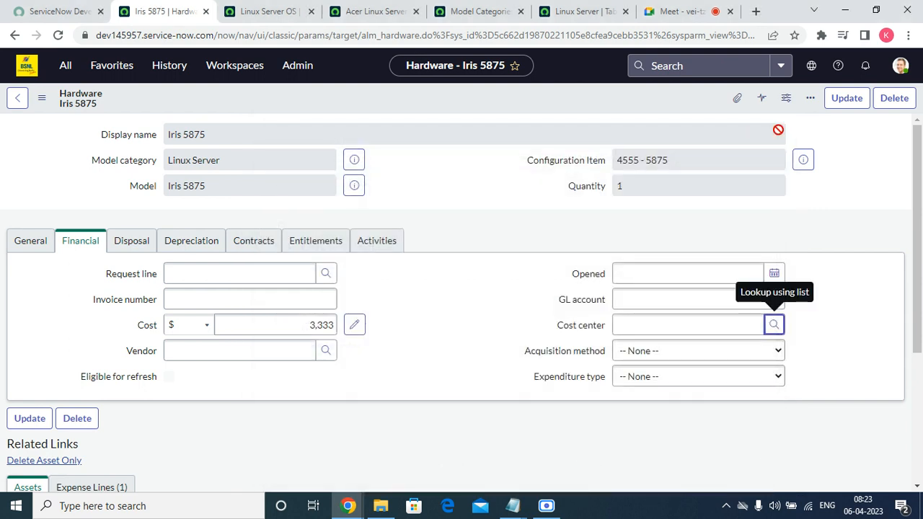
# Step: Keep acquisition method and expenditure type as None, then start on the disposal reason
pyautogui.click(661, 352)
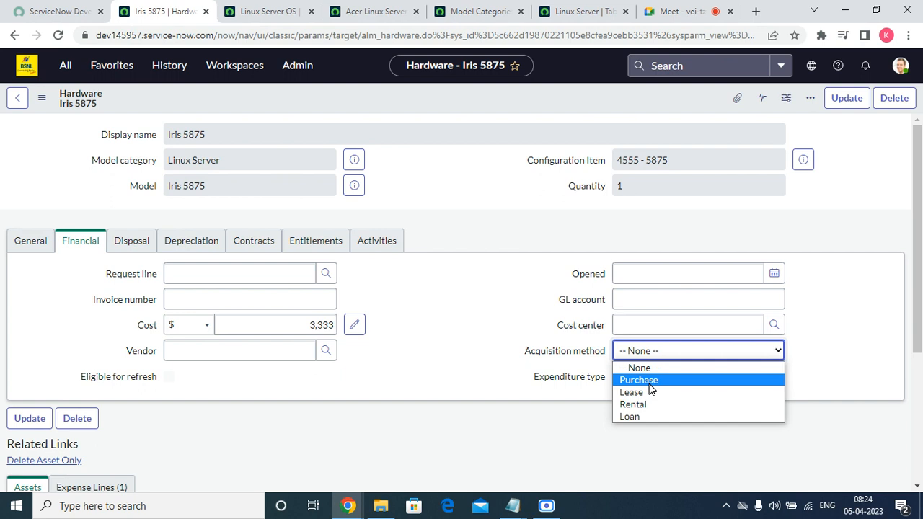
pyautogui.click(418, 376)
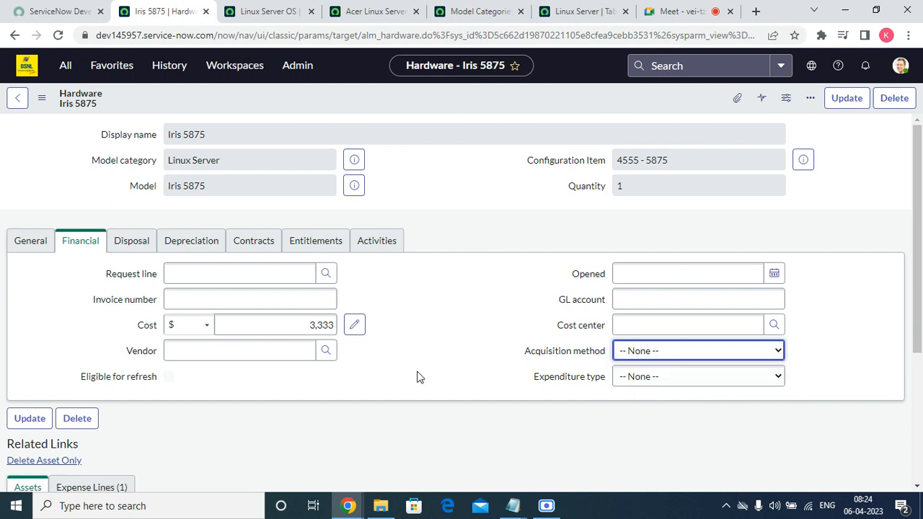
pyautogui.click(659, 377)
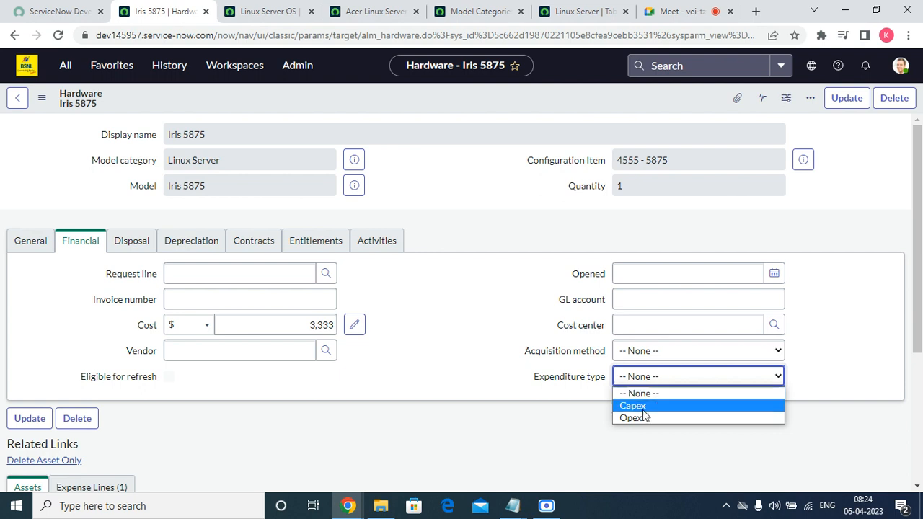
pyautogui.click(406, 380)
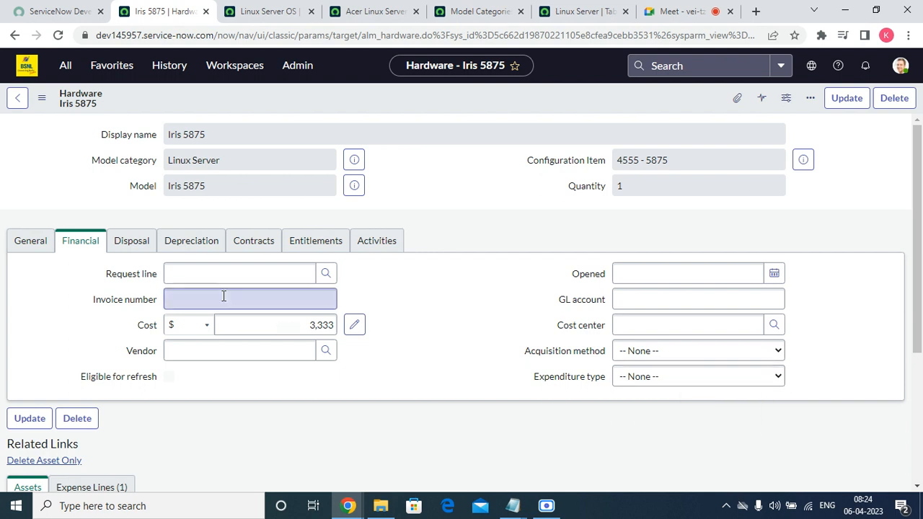
pyautogui.click(130, 242)
pyautogui.click(188, 270)
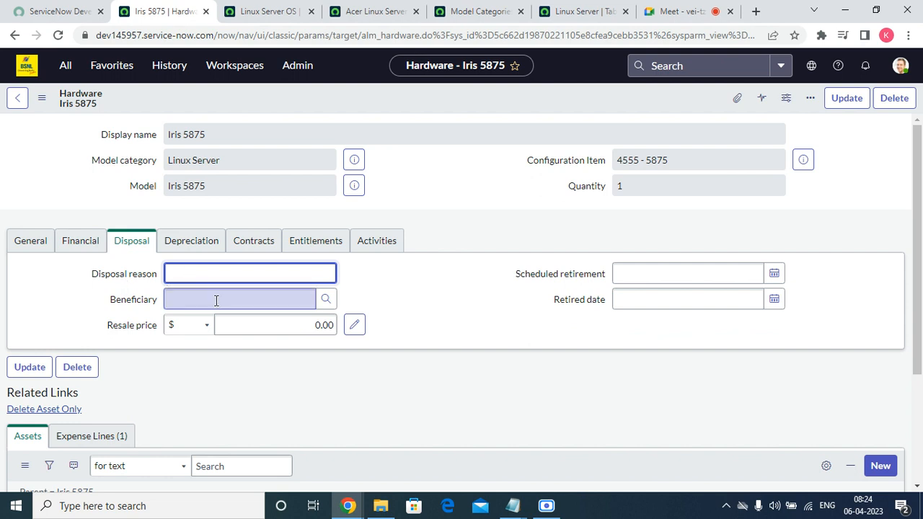
# Step: Leave Beneficiary, Resale price and the retirement dates blank, then show Depreciation
pyautogui.click(326, 301)
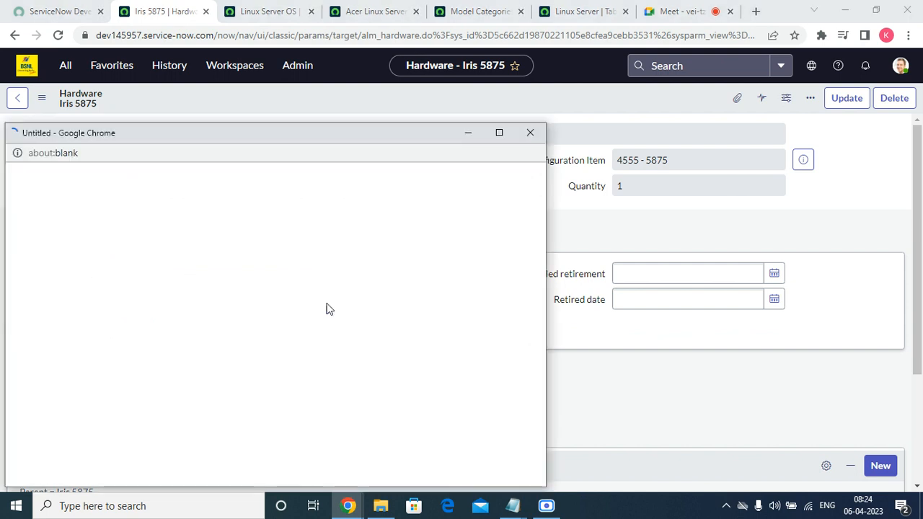
pyautogui.scroll(-10, 195, 293)
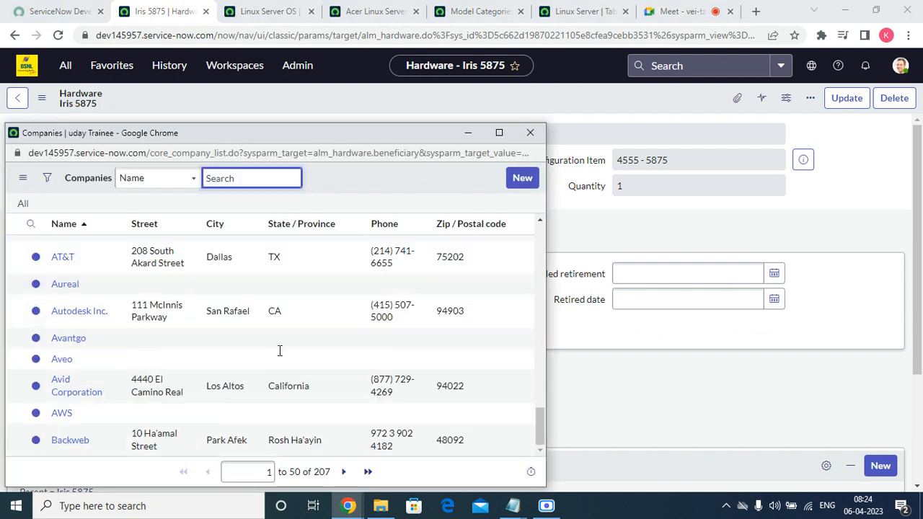
pyautogui.click(529, 135)
pyautogui.click(251, 322)
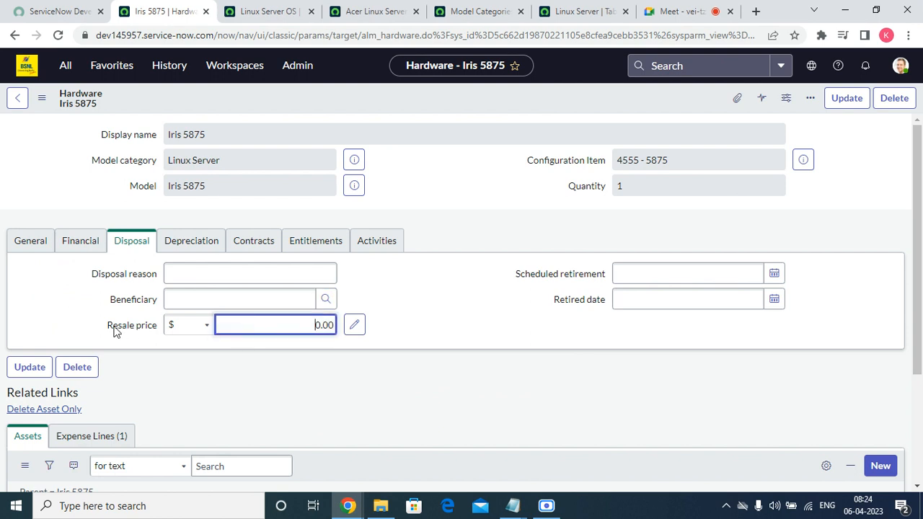
pyautogui.moveTo(108, 326); pyautogui.dragTo(249, 321)
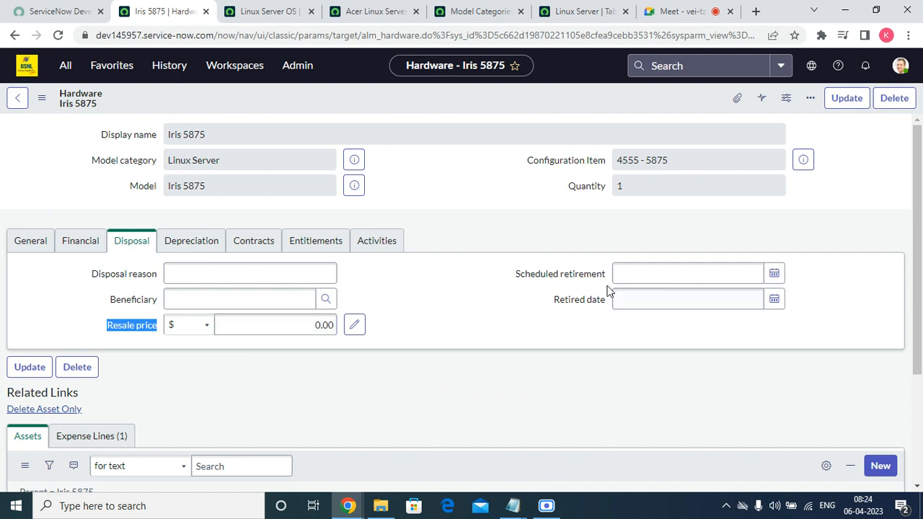
pyautogui.click(651, 270)
pyautogui.click(633, 302)
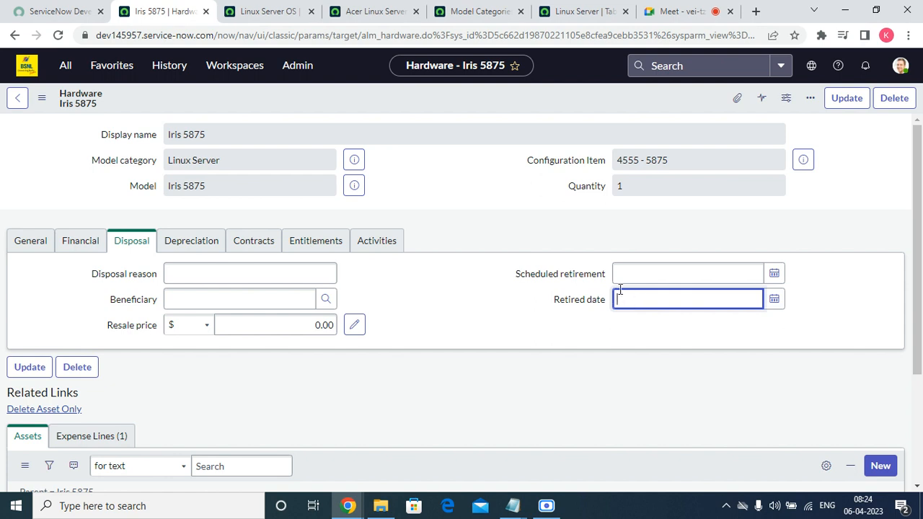
pyautogui.click(194, 247)
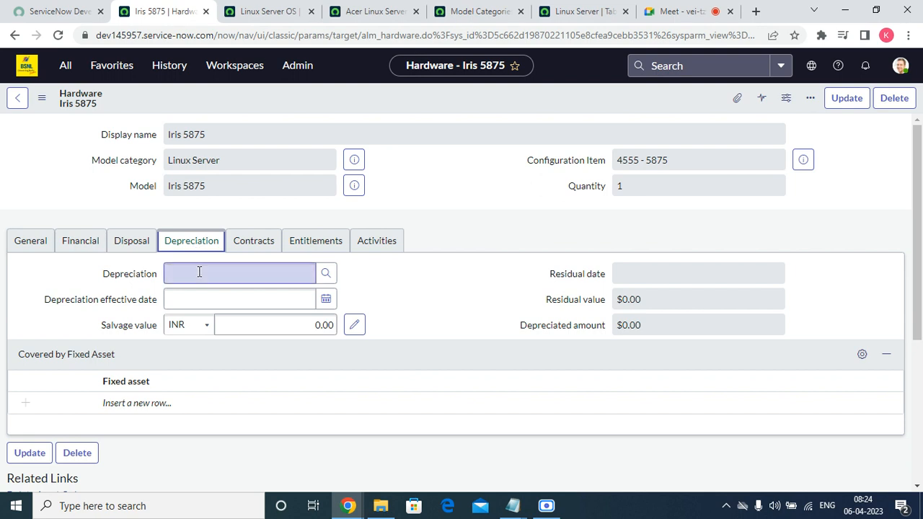
# Step: Set the depreciation effective date to 04-15-2023 by calendar and Depreciation to SL 1 Year
pyautogui.click(198, 269)
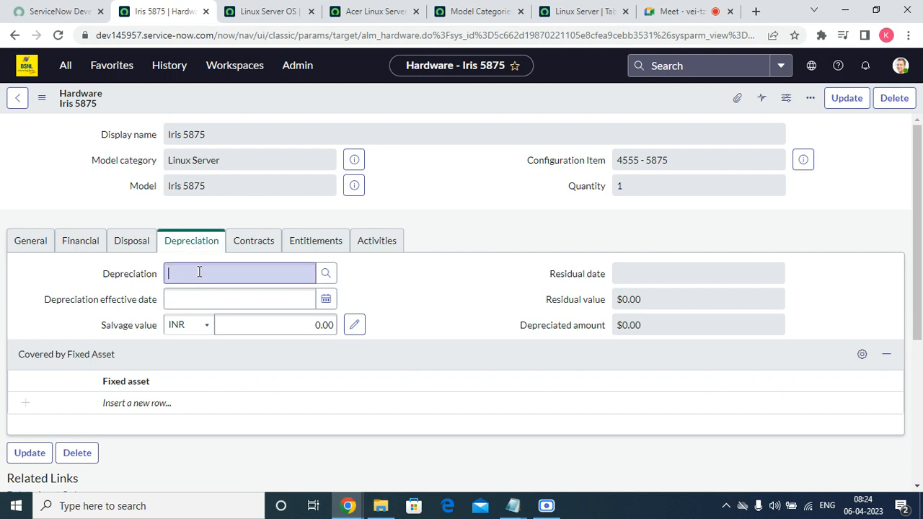
pyautogui.click(333, 273)
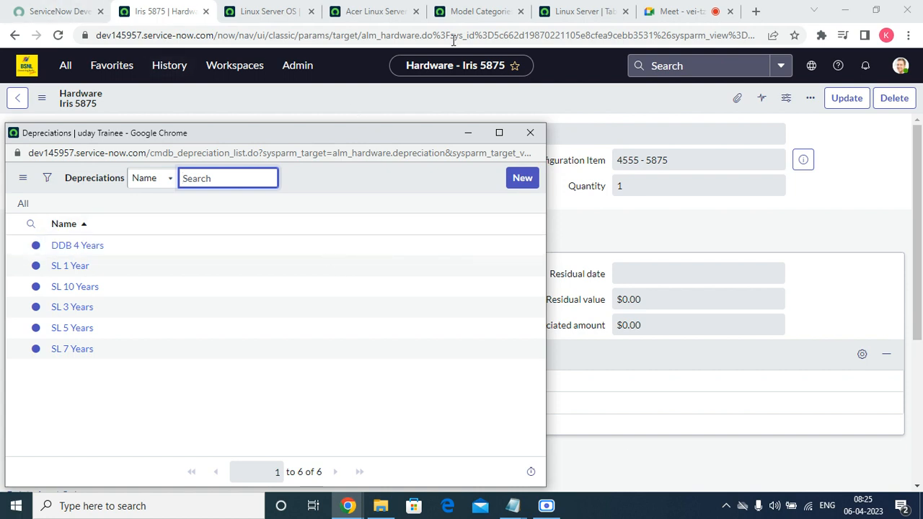
pyautogui.click(530, 132)
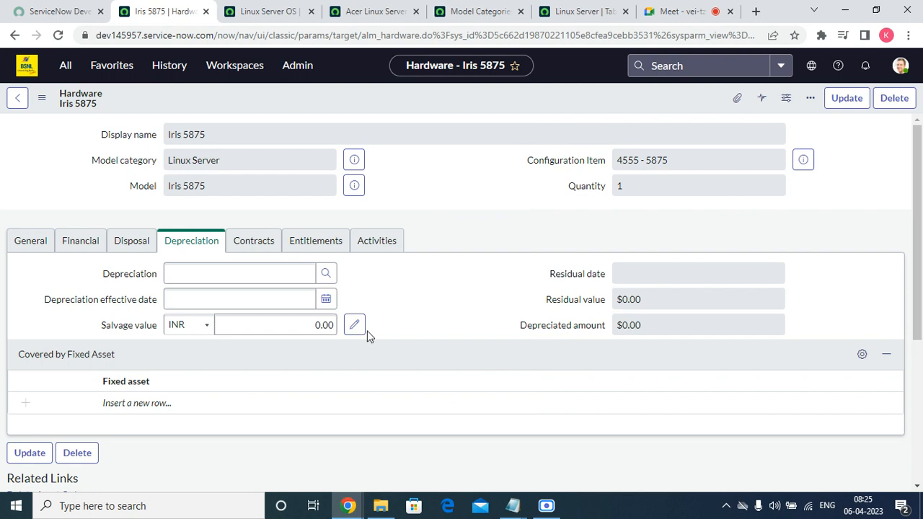
pyautogui.click(331, 300)
pyautogui.click(267, 379)
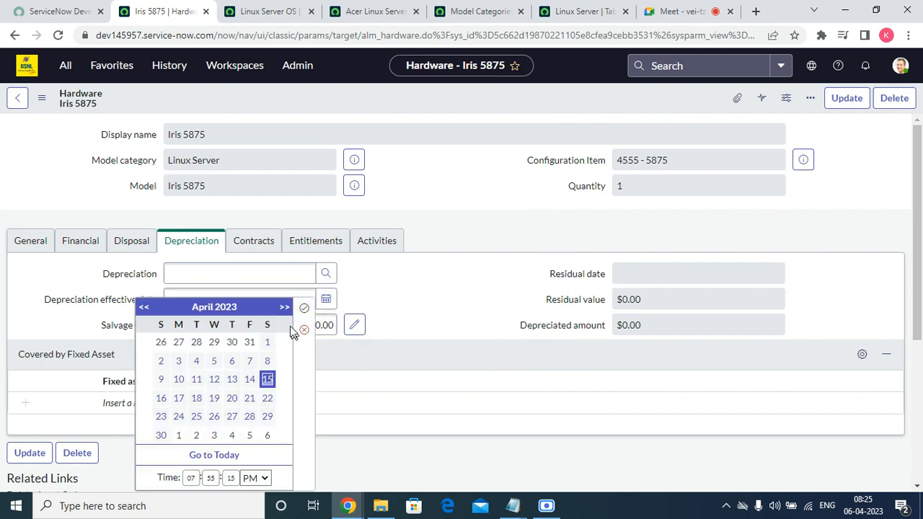
pyautogui.click(304, 308)
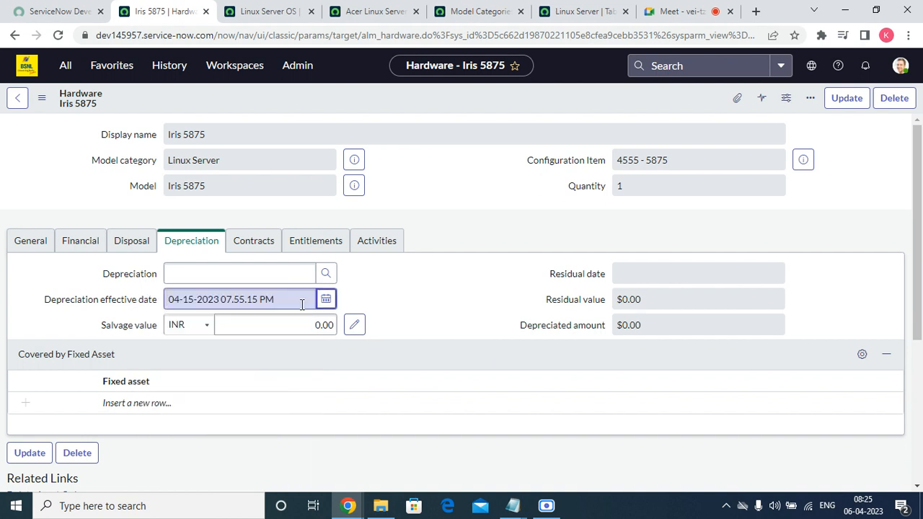
pyautogui.click(333, 276)
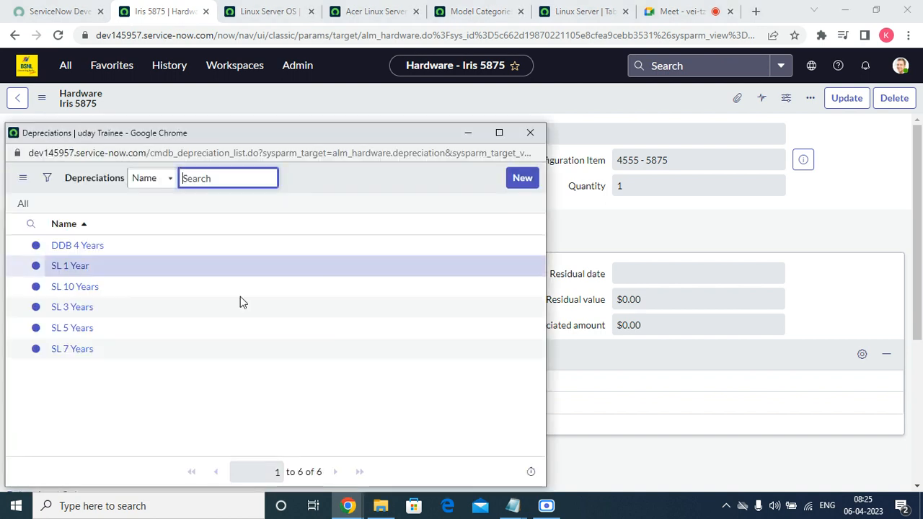
pyautogui.click(70, 267)
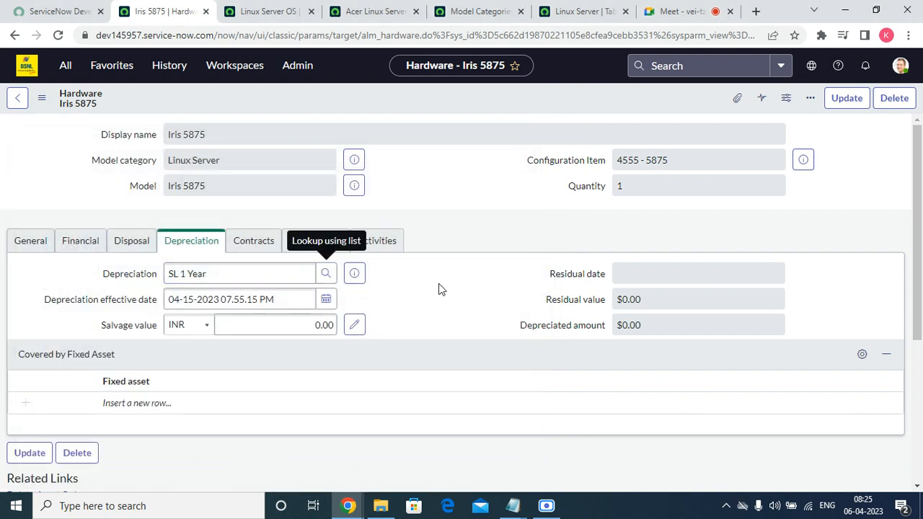
pyautogui.click(256, 244)
# Step: Leave the contract and entitlement fields blank and save the hardware record
pyautogui.click(247, 267)
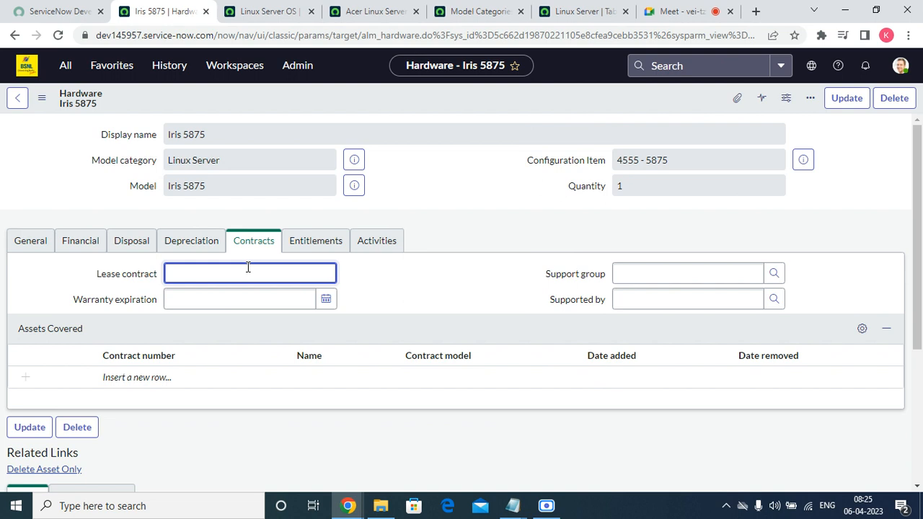
pyautogui.click(234, 296)
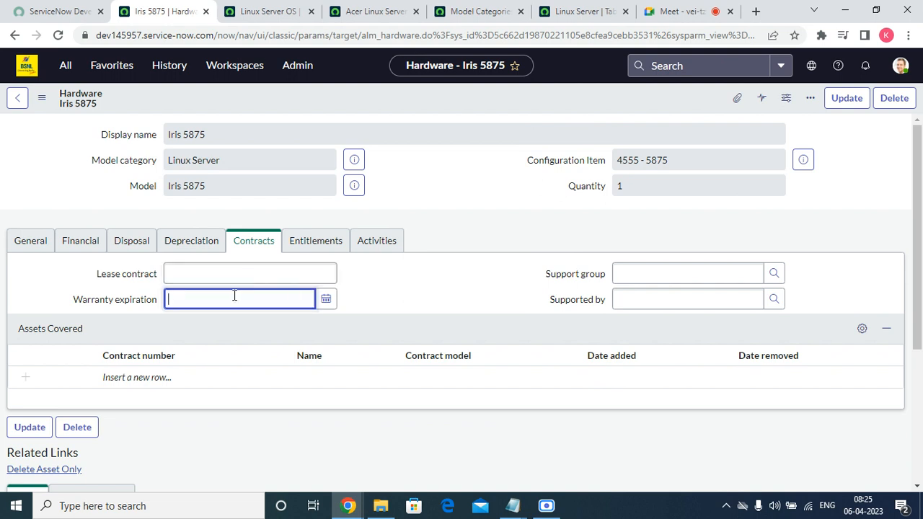
pyautogui.click(646, 270)
pyautogui.click(628, 295)
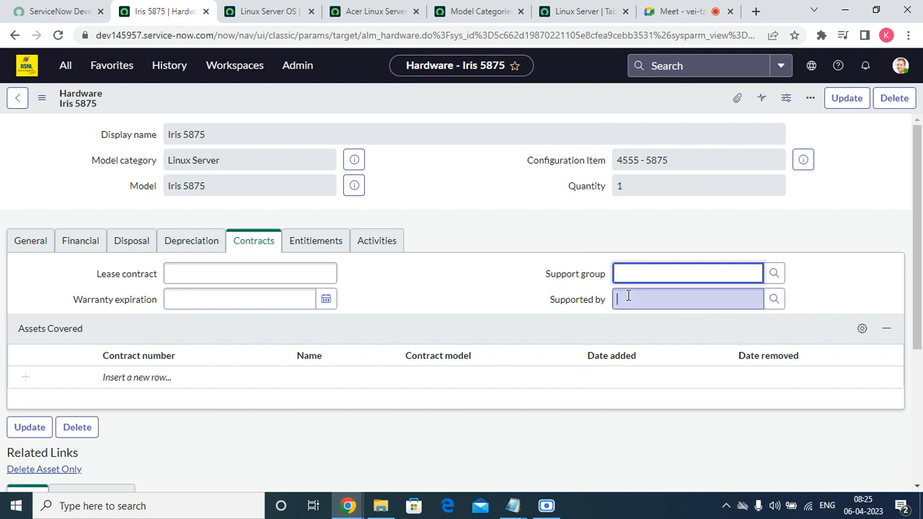
pyautogui.click(303, 244)
pyautogui.rightClick(393, 98)
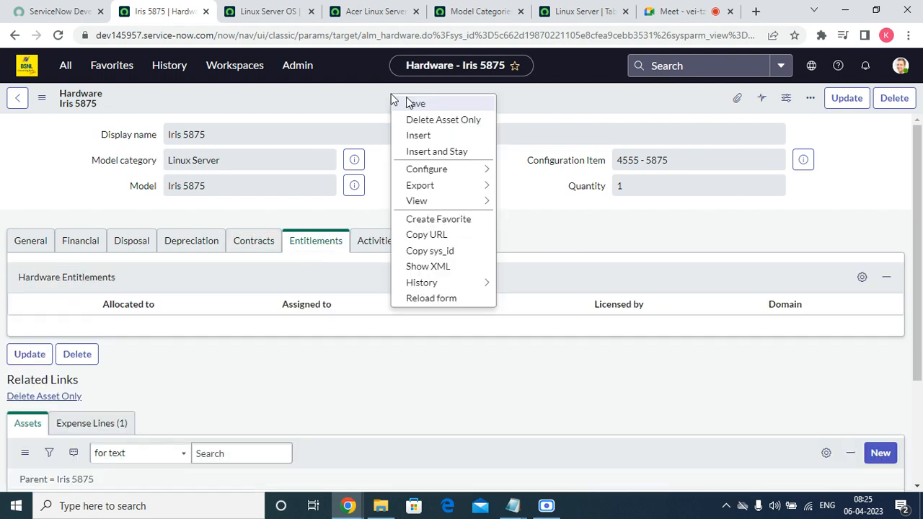
pyautogui.click(424, 107)
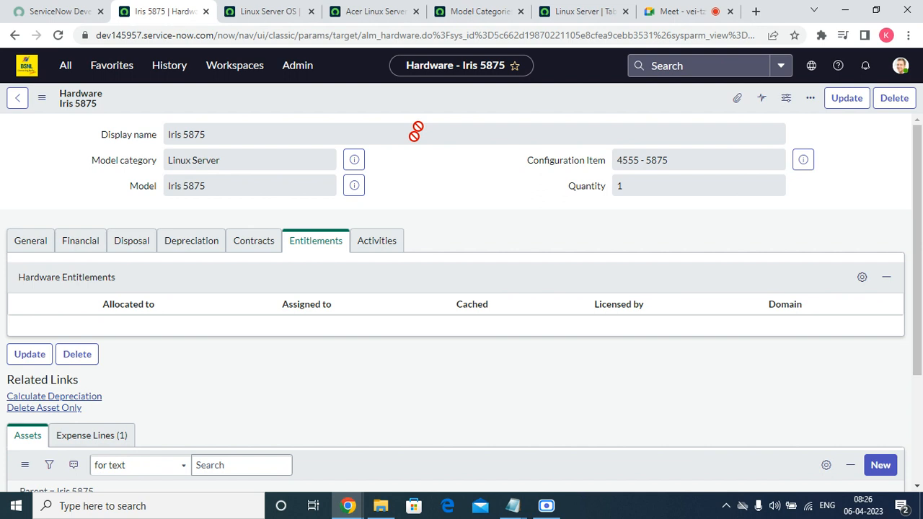
# Step: Review the activity history and start a new child asset from the empty Assets list
pyautogui.click(384, 246)
pyautogui.scroll(-5, 389, 250)
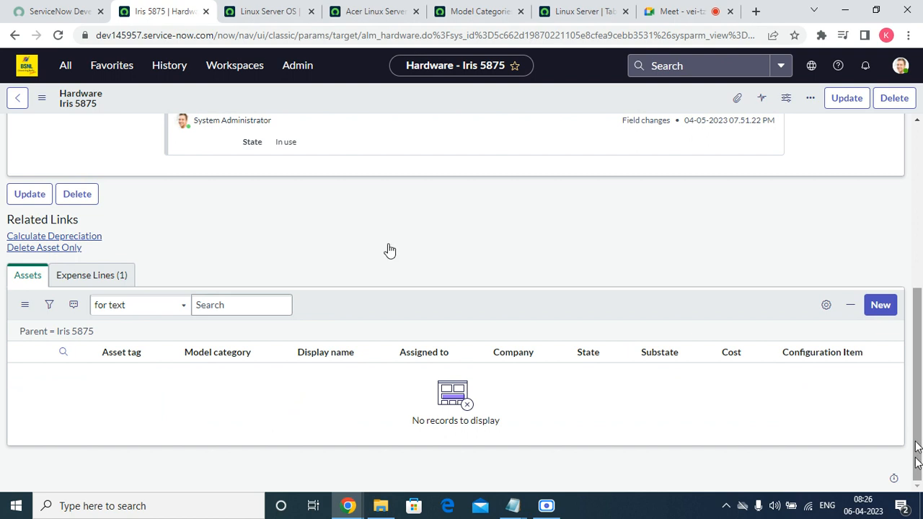
pyautogui.moveTo(921, 458); pyautogui.dragTo(921, 347)
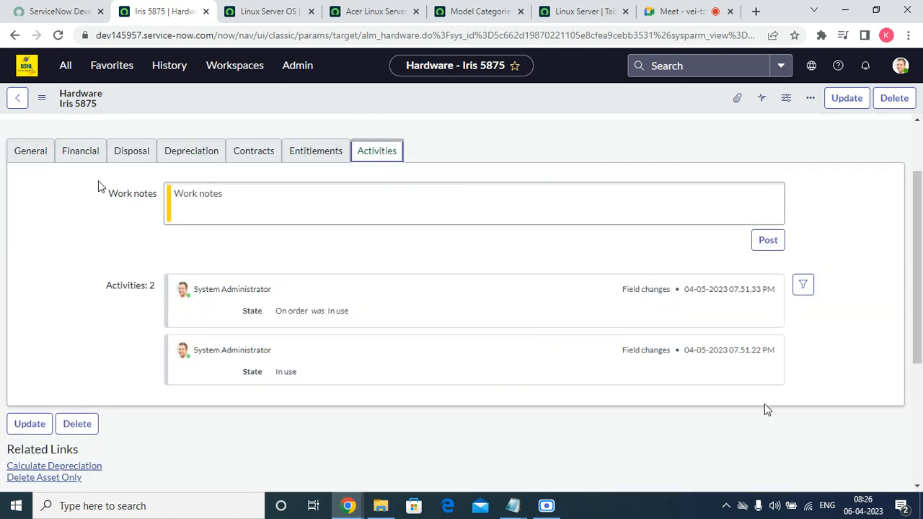
pyautogui.scroll(-4, 552, 377)
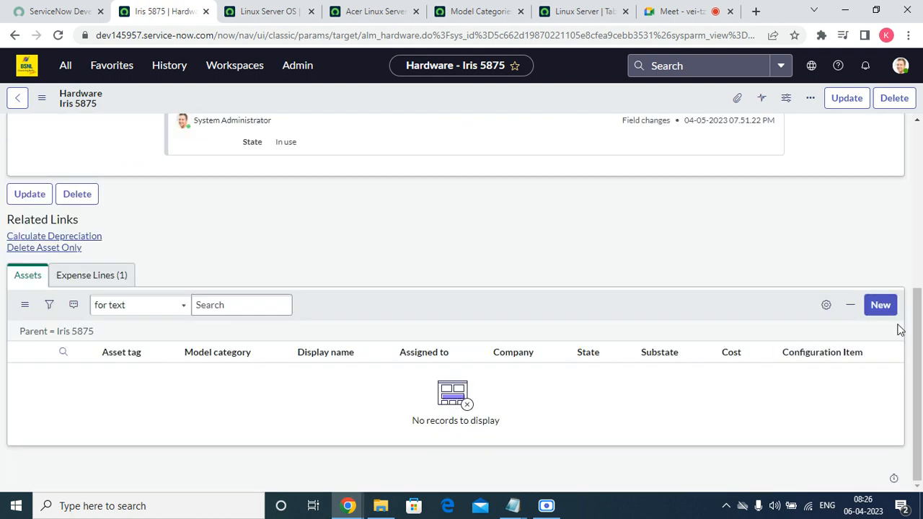
pyautogui.click(880, 305)
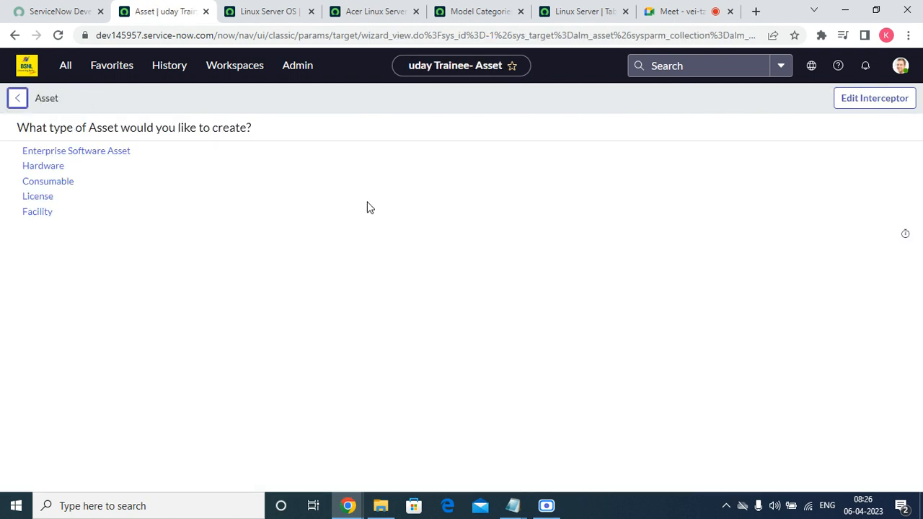
# Step: Submit a Hardware child asset with Linux Server category, Iris 5875 model, serial 44545
pyautogui.click(52, 168)
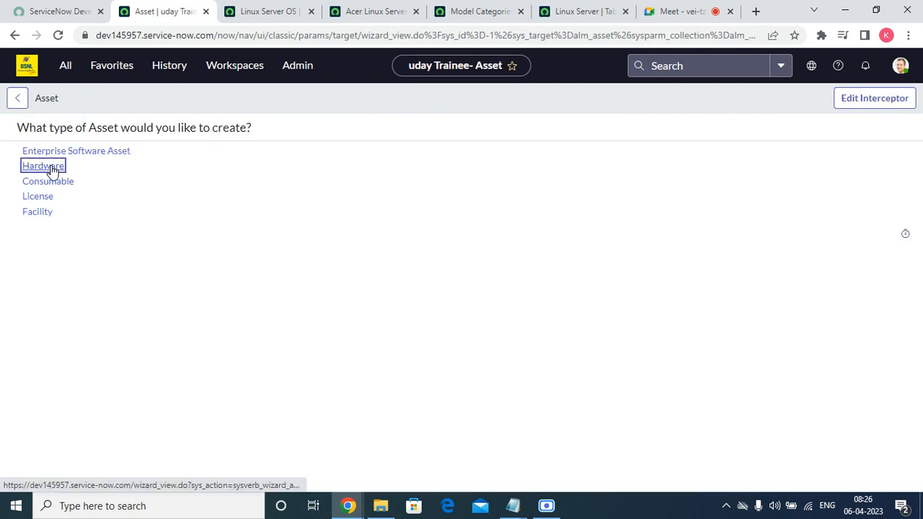
pyautogui.click(303, 157)
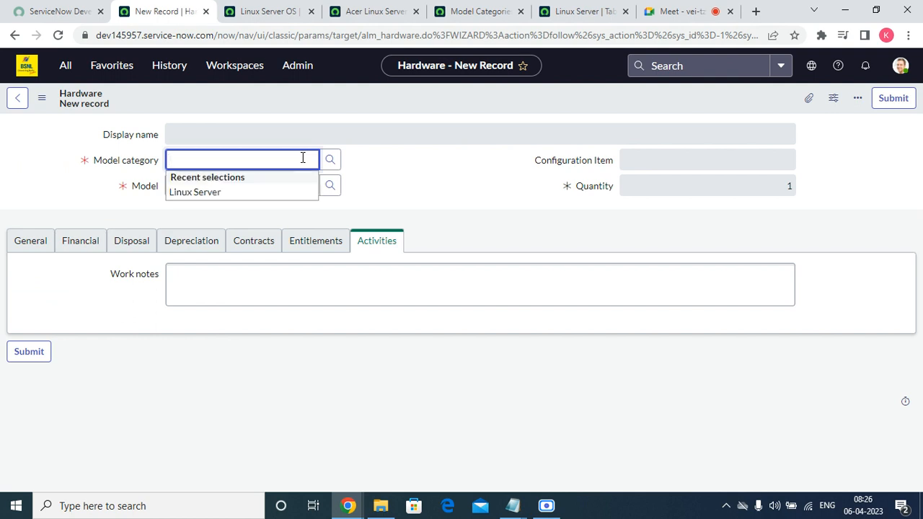
pyautogui.click(269, 193)
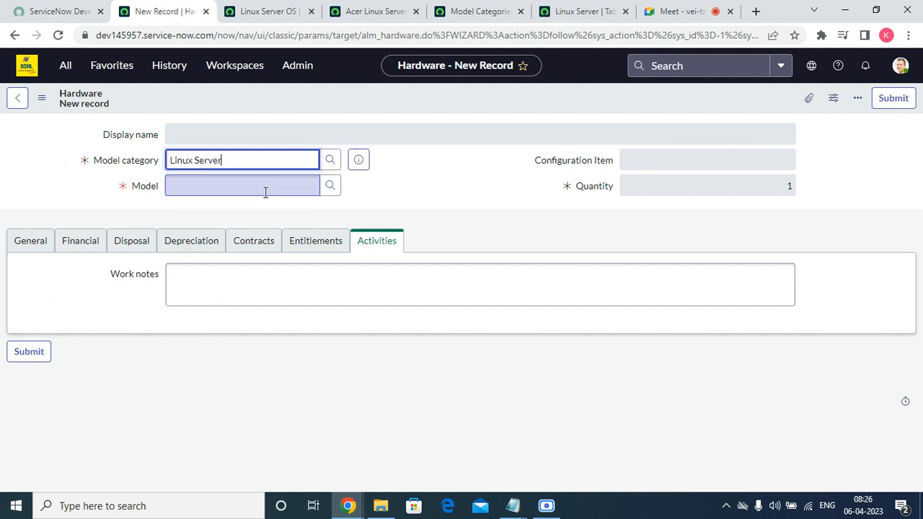
pyautogui.click(255, 191)
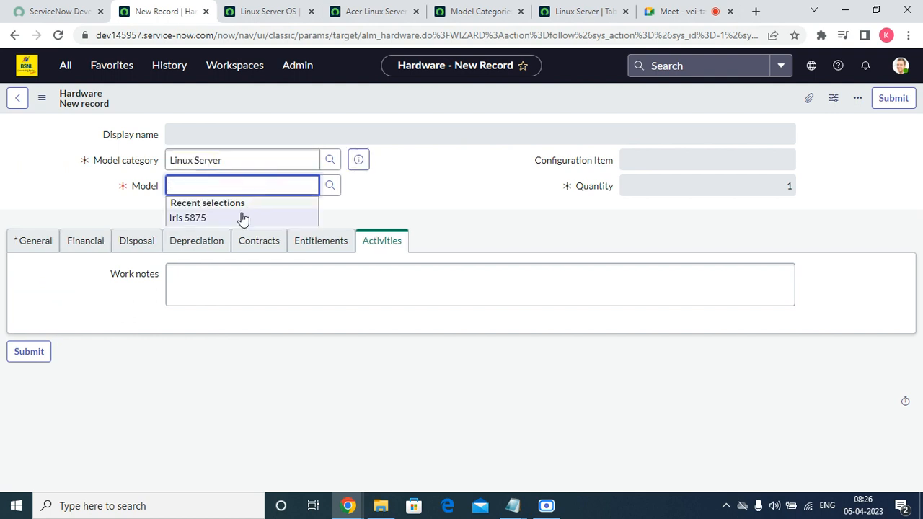
pyautogui.click(242, 218)
pyautogui.click(34, 240)
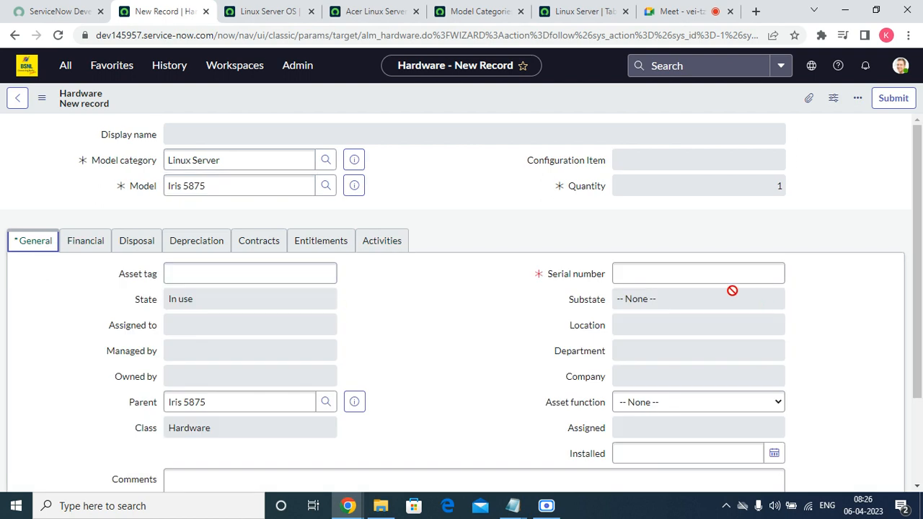
pyautogui.click(705, 279)
pyautogui.write('44545')
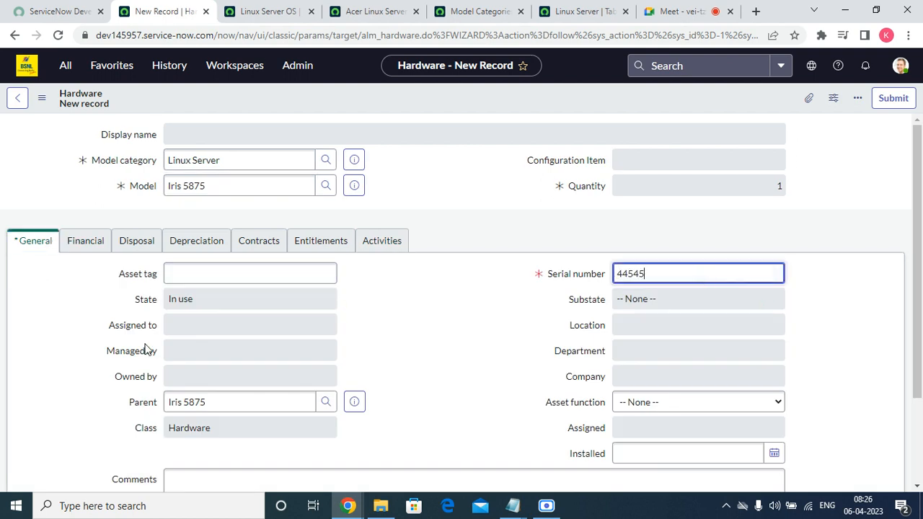
pyautogui.click(881, 108)
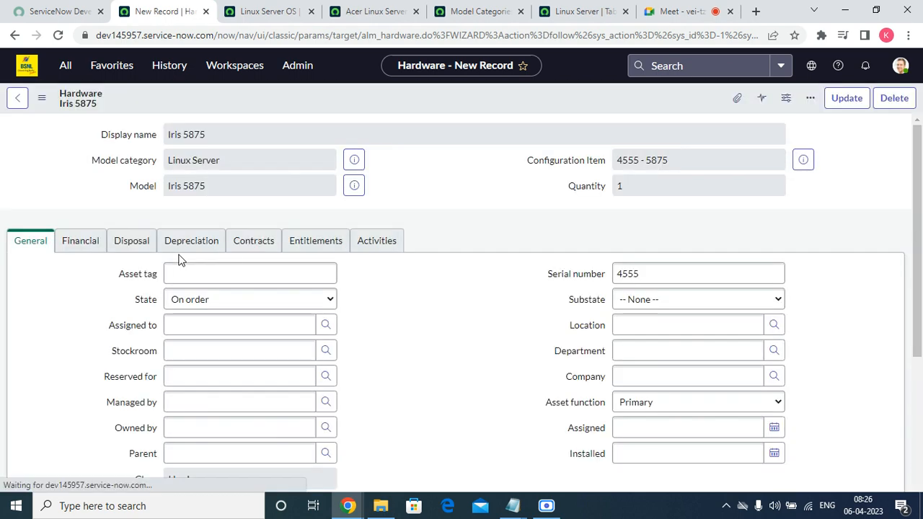
pyautogui.scroll(-5, 403, 431)
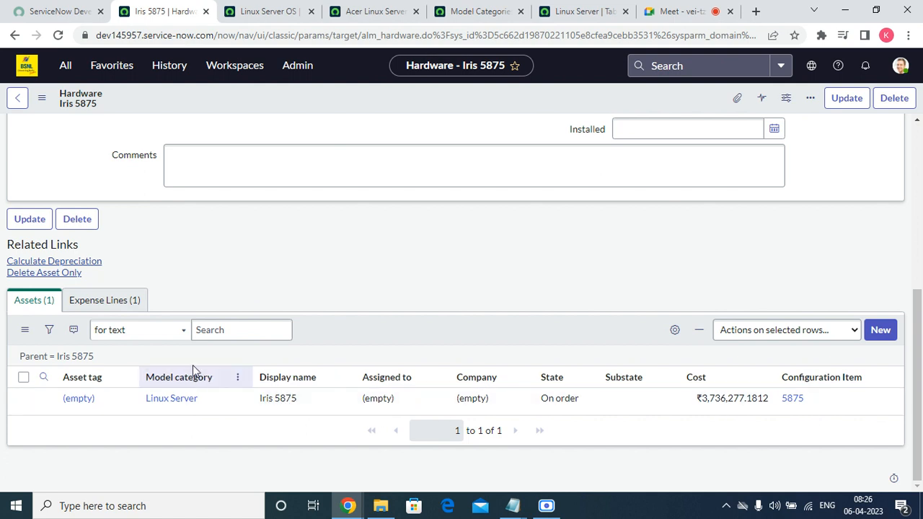
# Step: Inspect Iris 5875's generated expense line and scroll back to the top of the record
pyautogui.click(120, 302)
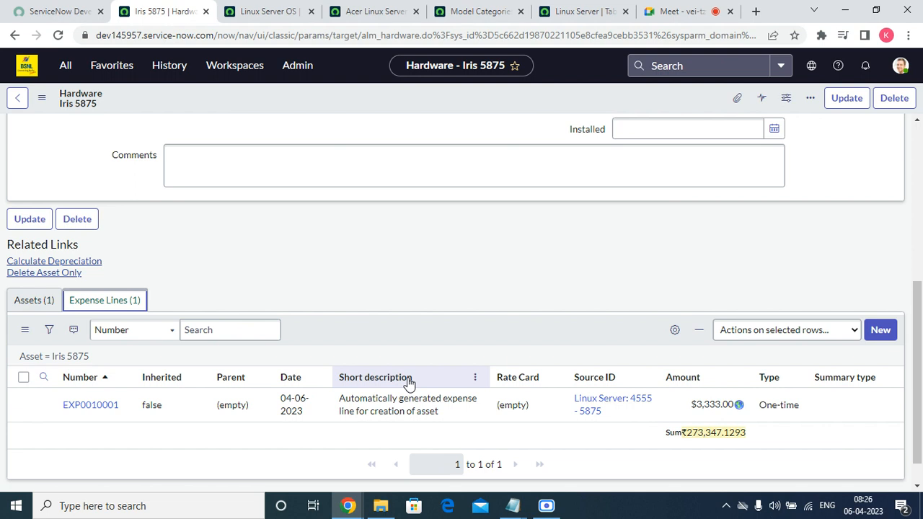
pyautogui.scroll(5, 82, 428)
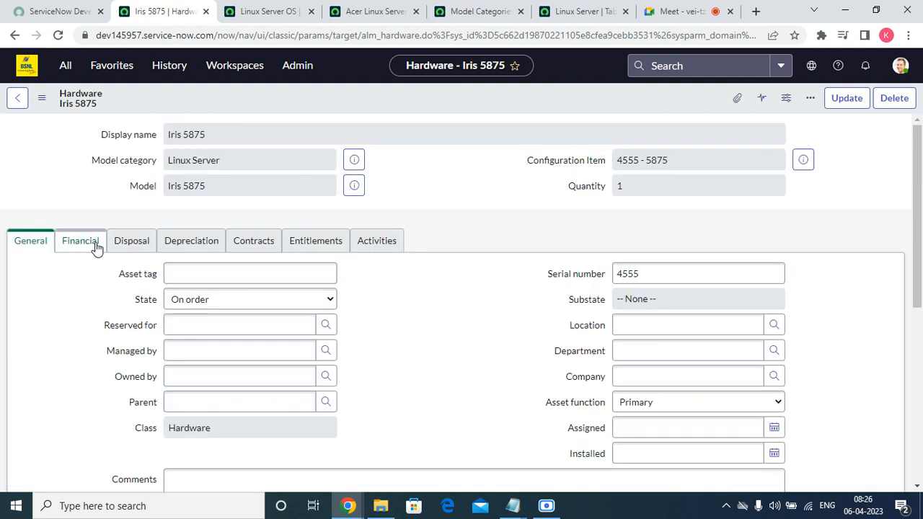
# Step: Change State to In stock, choose a personal stockroom from the lookup, and save the record
pyautogui.click(243, 303)
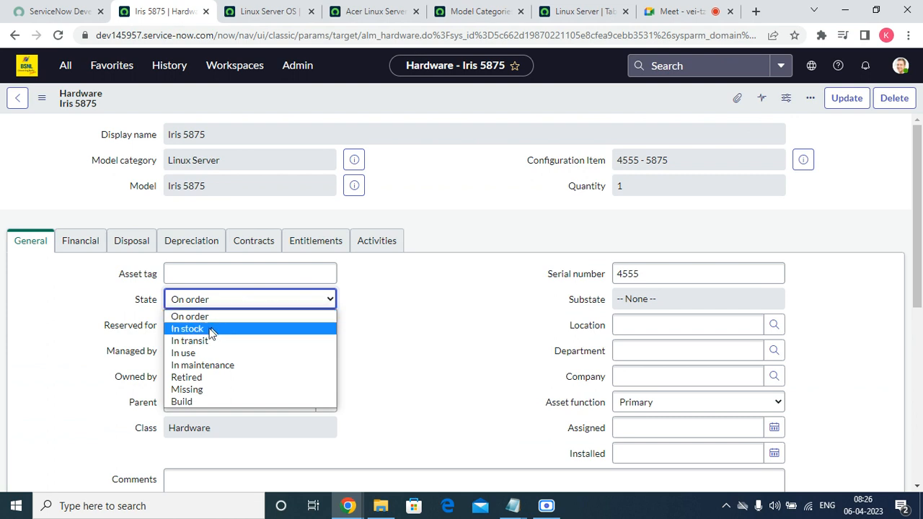
pyautogui.click(211, 330)
pyautogui.click(239, 326)
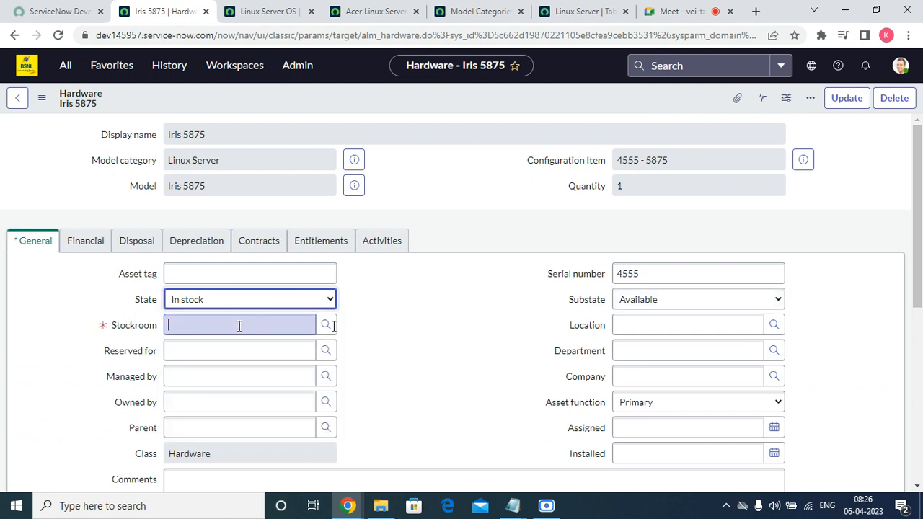
pyautogui.click(326, 325)
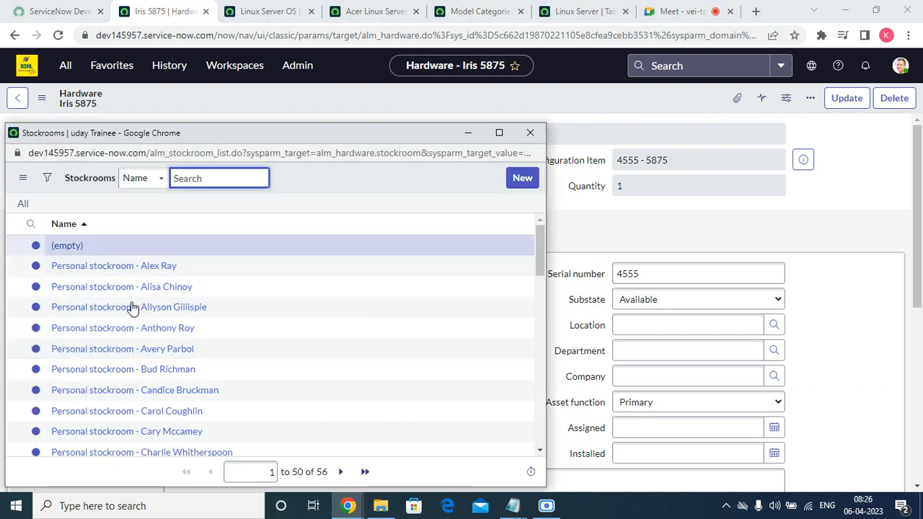
pyautogui.scroll(-10, 132, 307)
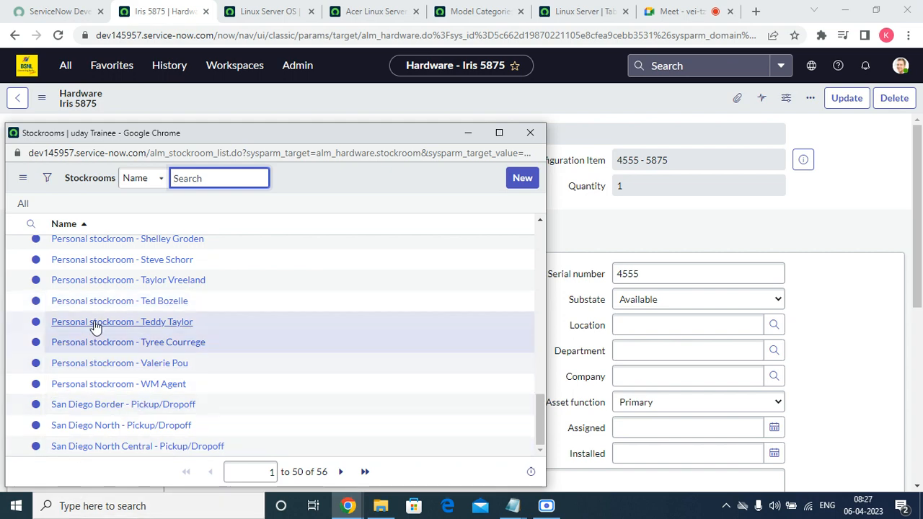
pyautogui.click(97, 261)
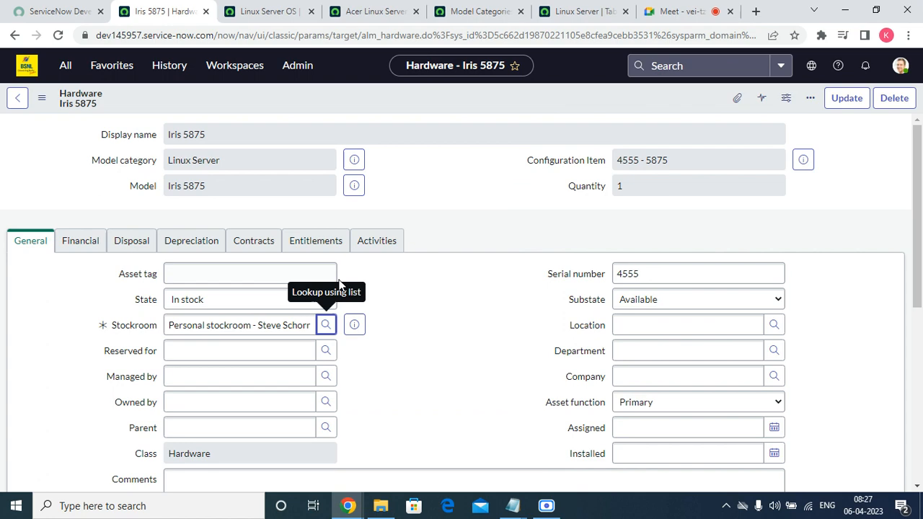
pyautogui.rightClick(362, 100)
pyautogui.click(407, 113)
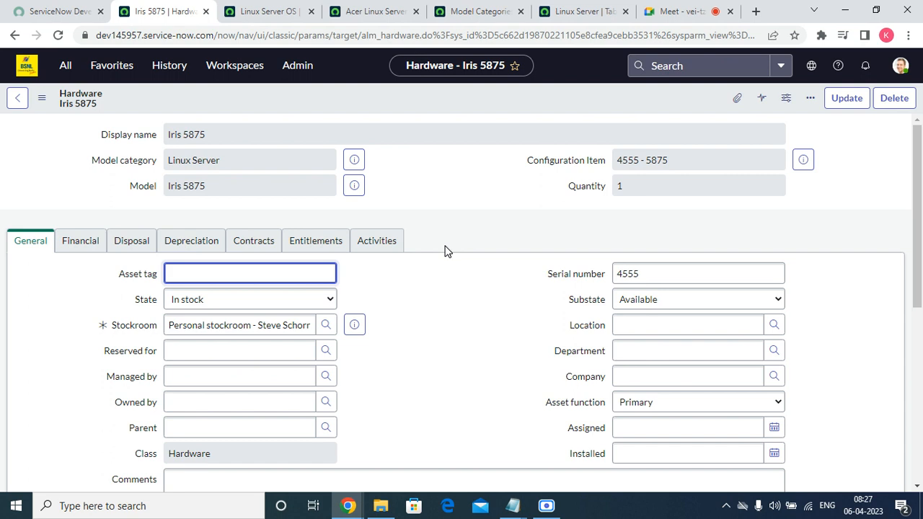
# Step: Set the asset's State to In transit and save the record
pyautogui.click(209, 301)
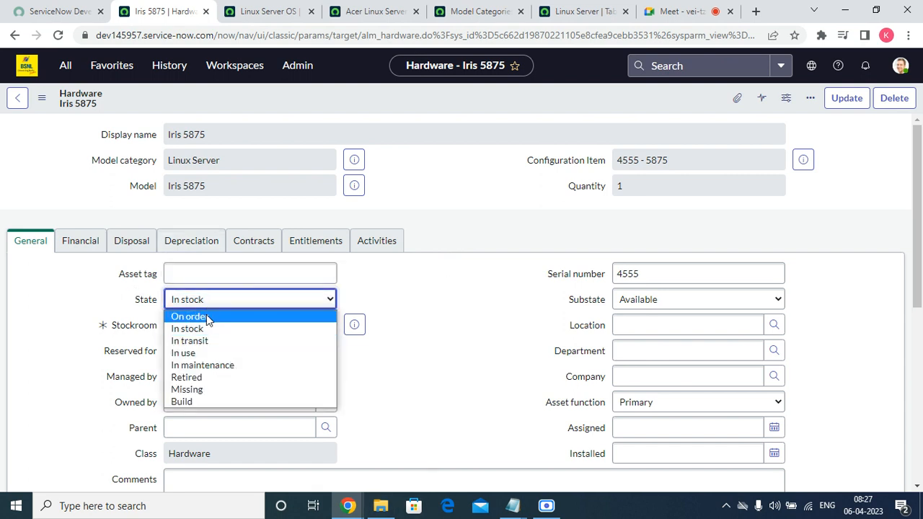
pyautogui.click(199, 342)
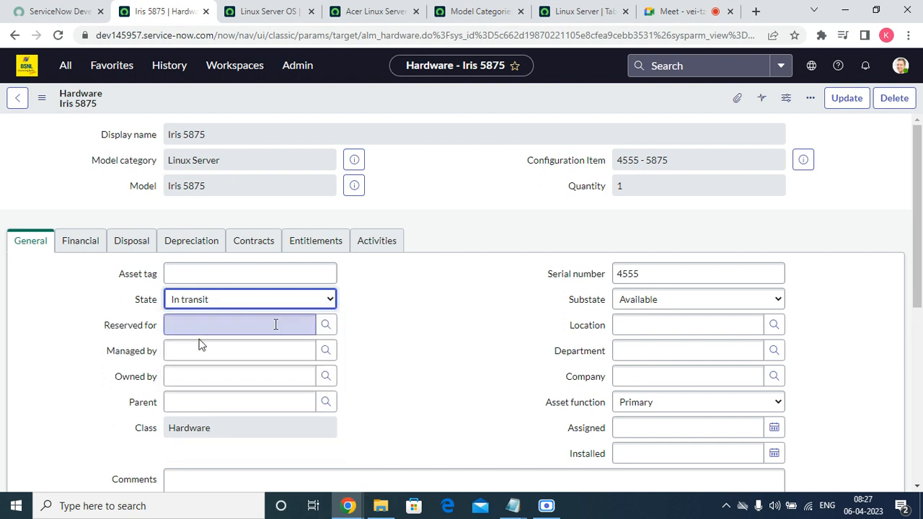
pyautogui.rightClick(374, 92)
pyautogui.click(394, 102)
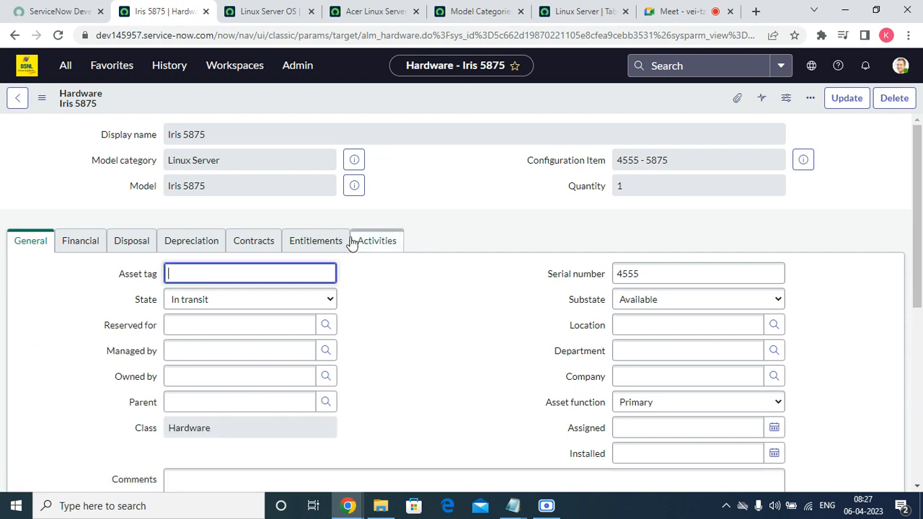
# Step: Change State to In use and save the record again
pyautogui.click(287, 303)
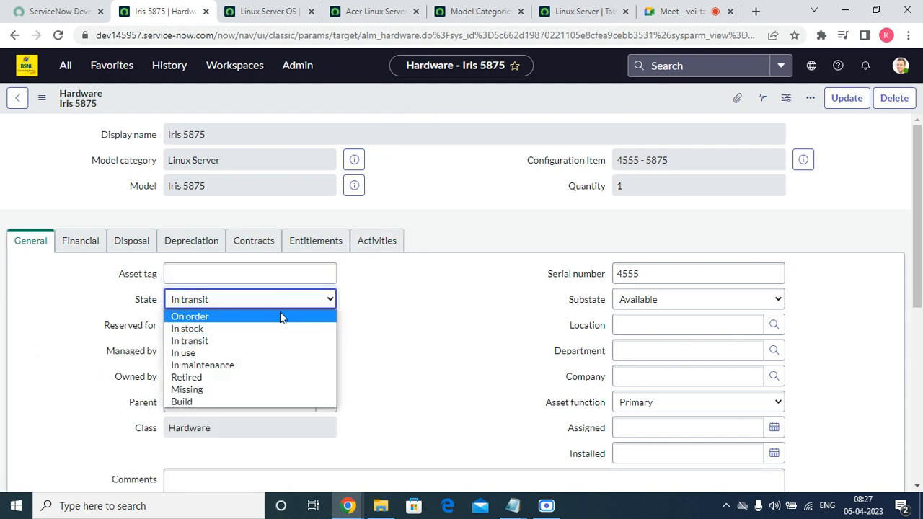
pyautogui.click(241, 353)
pyautogui.rightClick(357, 101)
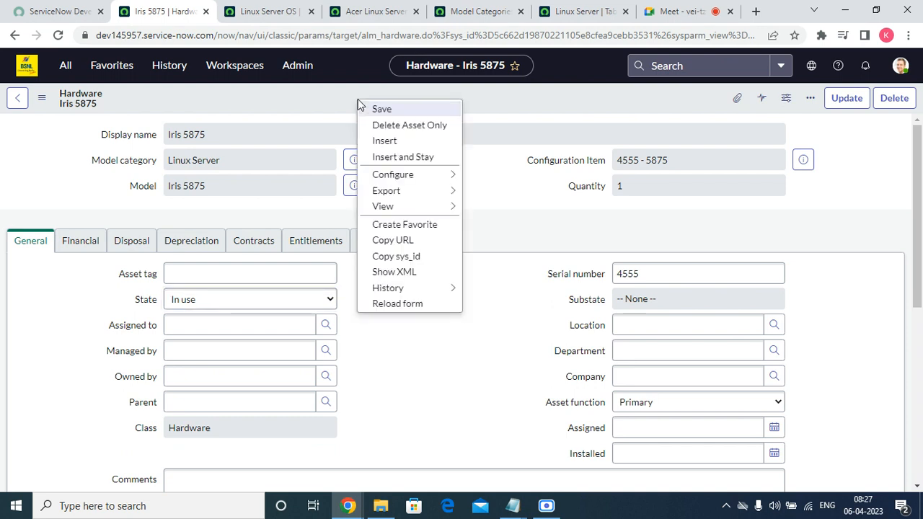
pyautogui.click(381, 110)
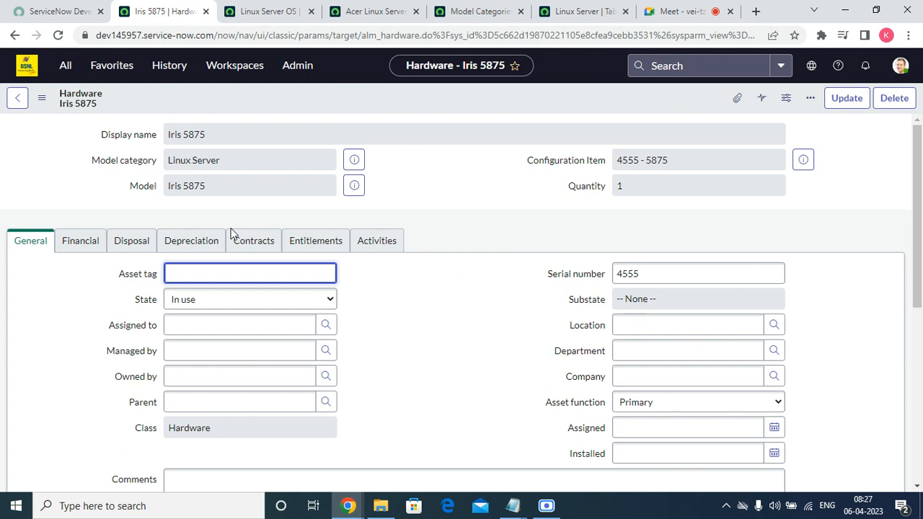
# Step: Set State to In maintenance, which resets Substate to None
pyautogui.click(203, 324)
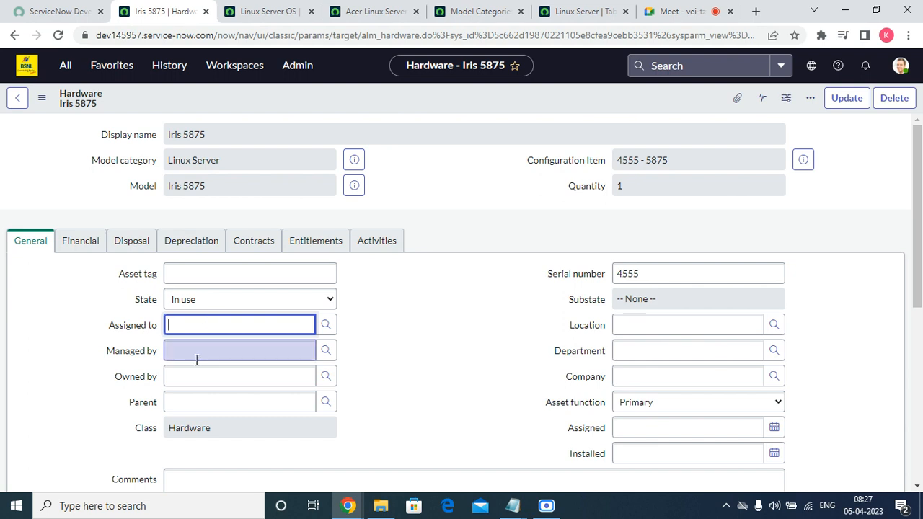
pyautogui.click(220, 299)
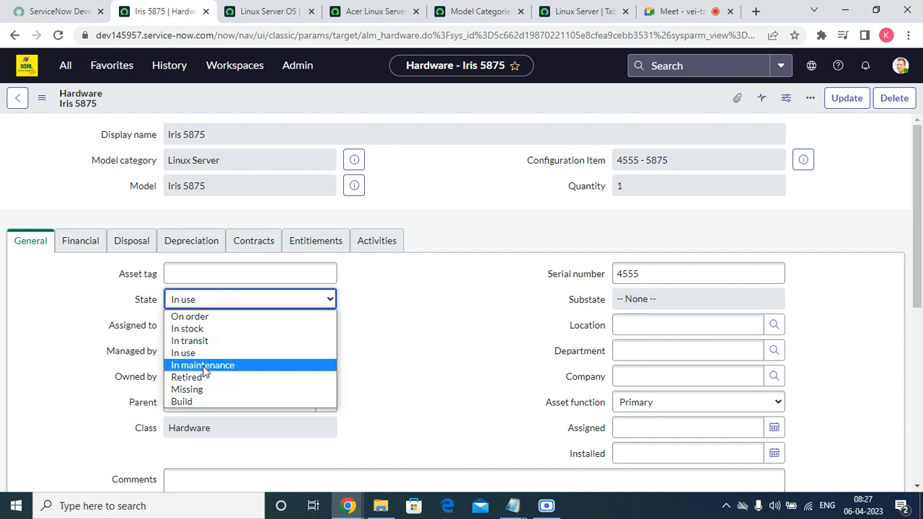
pyautogui.click(203, 366)
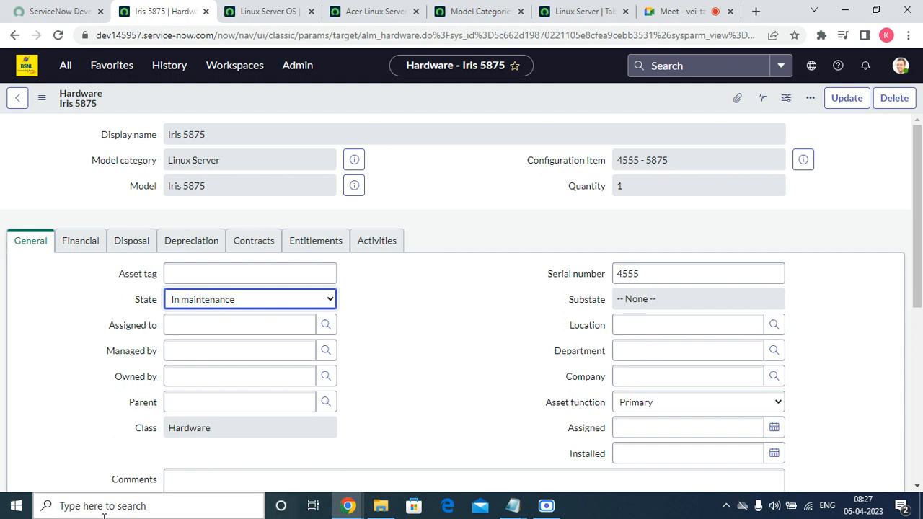
pyautogui.click(180, 304)
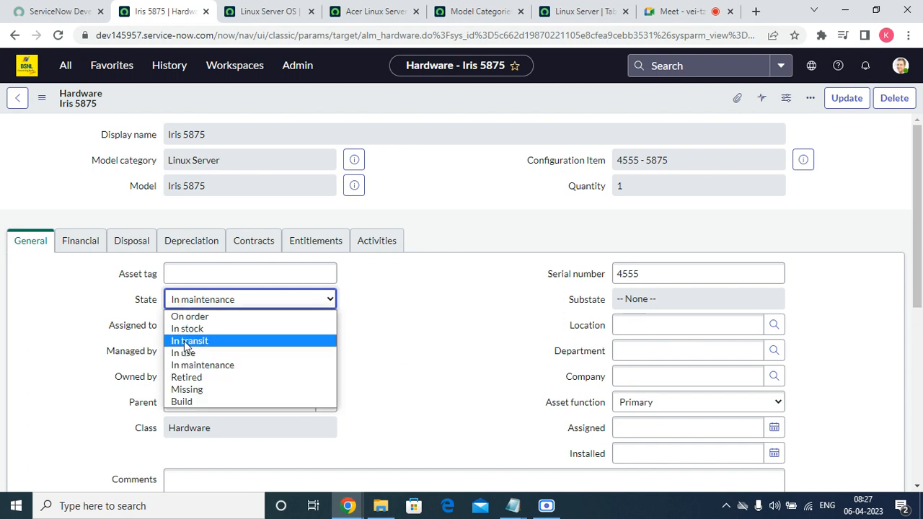
# Step: Set State to Retired and review its substates, closing the Managed by lookup unused
pyautogui.click(186, 377)
pyautogui.click(647, 275)
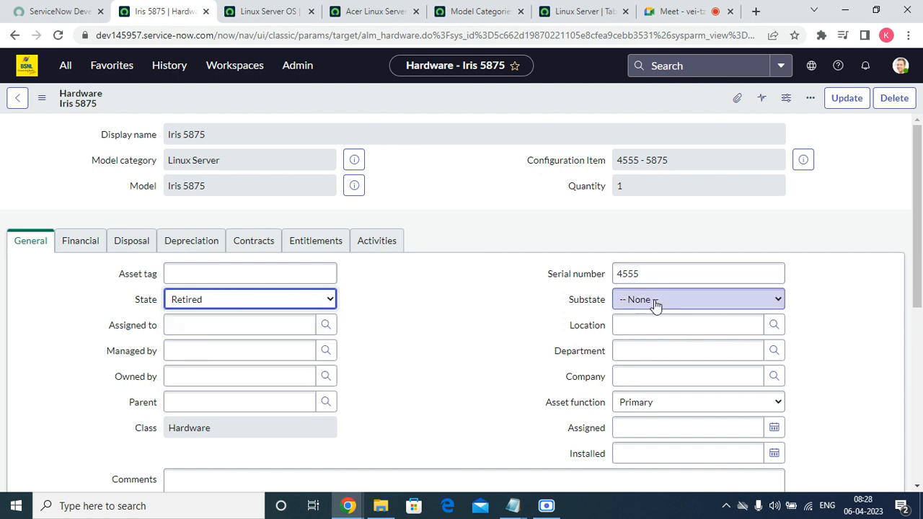
pyautogui.click(656, 304)
pyautogui.click(329, 351)
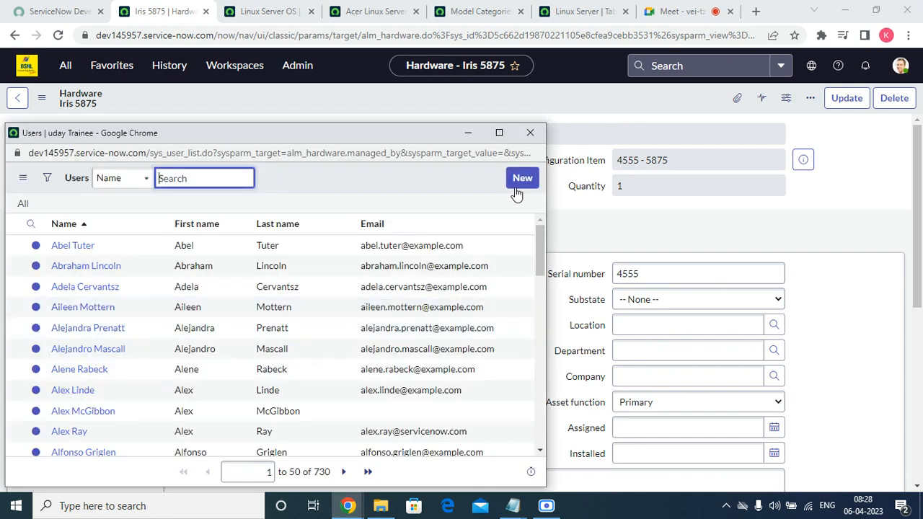
pyautogui.click(530, 133)
# Step: Choose Disposed as the substate and save the record
pyautogui.click(638, 303)
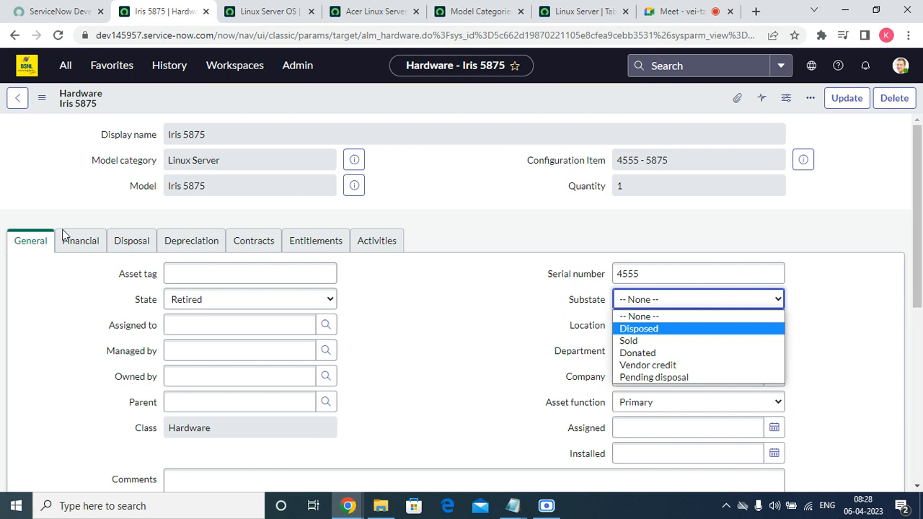
pyautogui.click(666, 328)
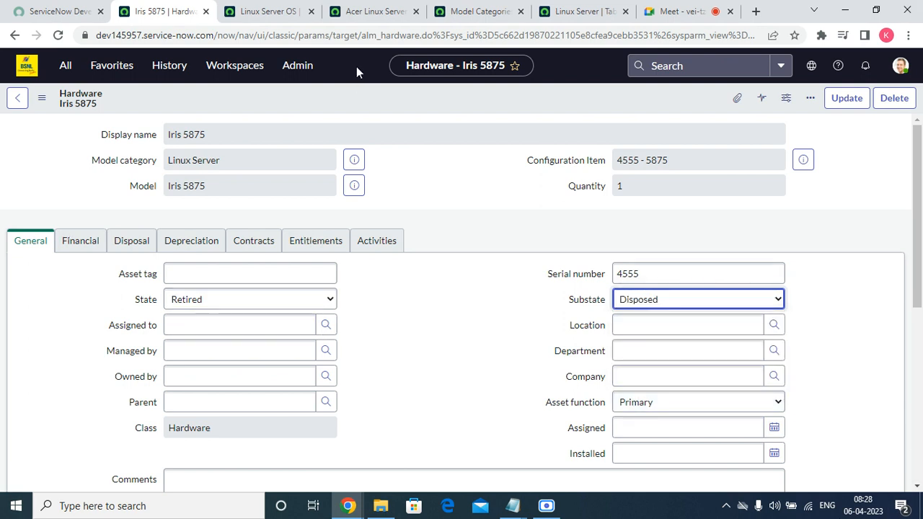
pyautogui.rightClick(352, 93)
pyautogui.click(368, 95)
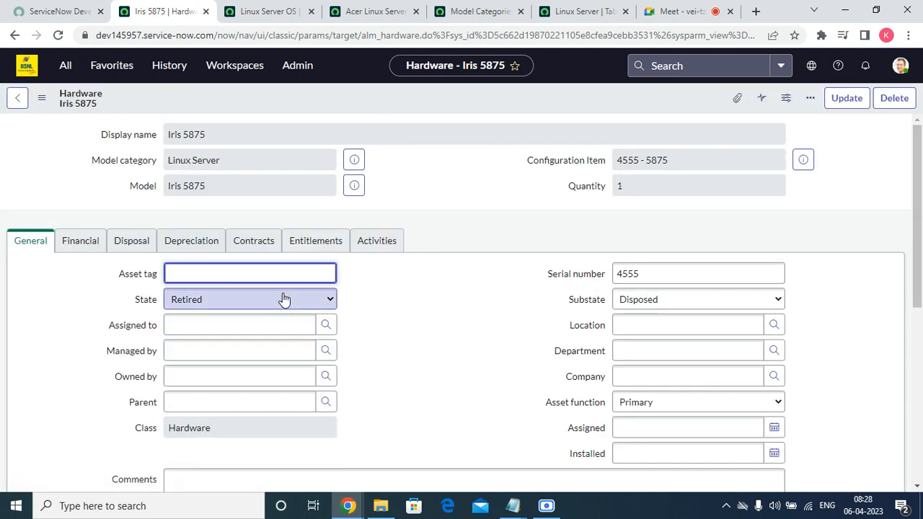
pyautogui.click(284, 298)
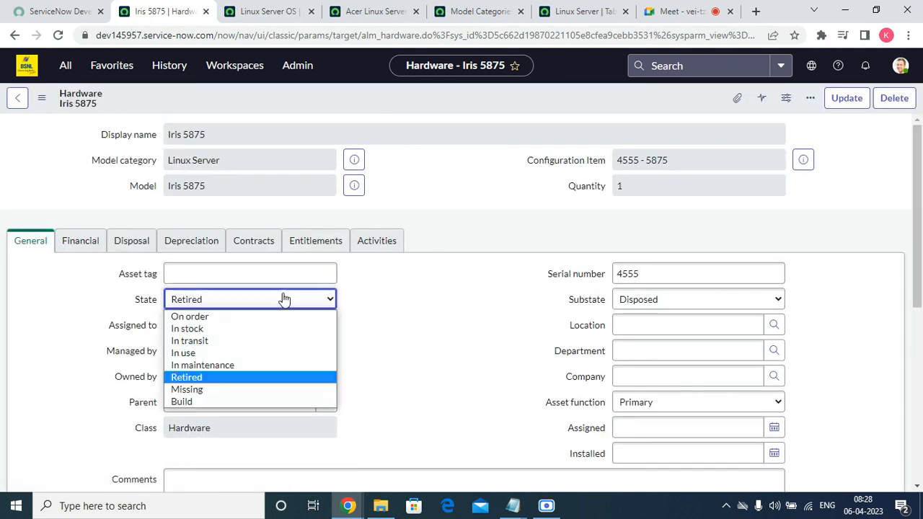
# Step: Switch State to Missing, leave Substate at None, then change State to Build
pyautogui.click(210, 390)
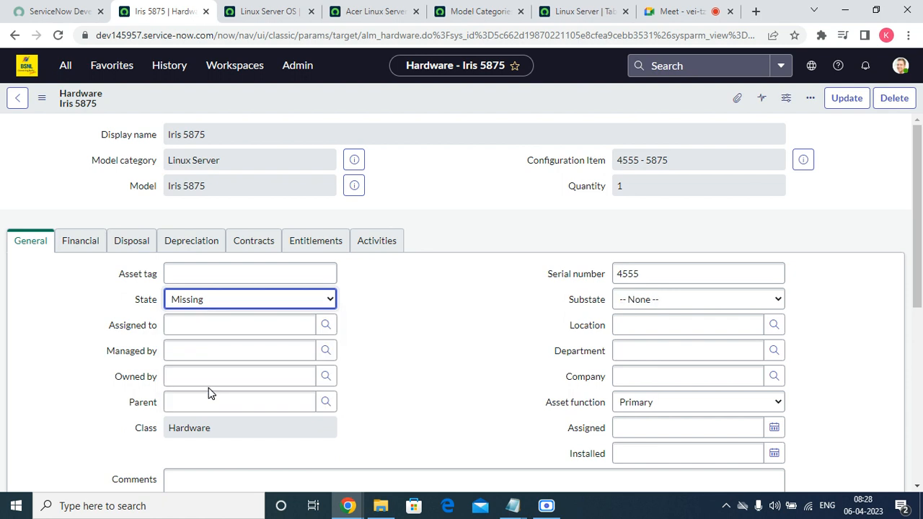
pyautogui.click(651, 298)
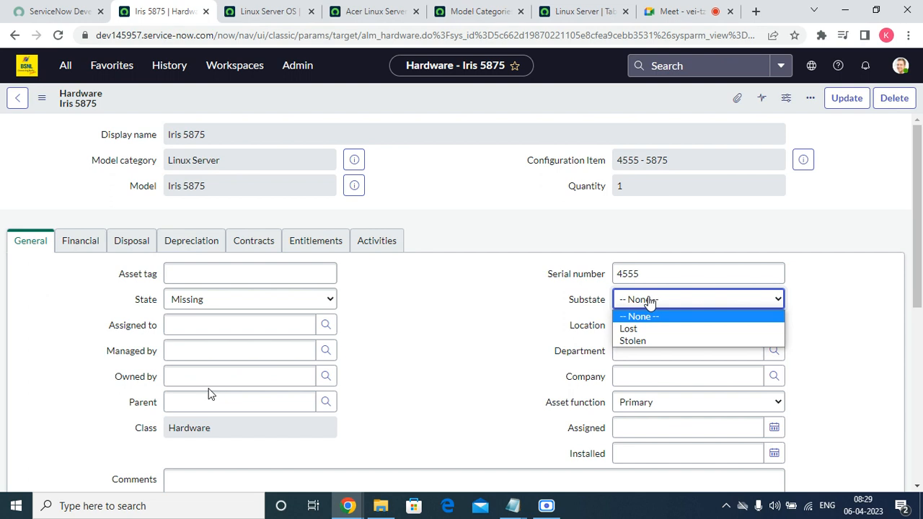
pyautogui.click(381, 346)
pyautogui.click(329, 299)
pyautogui.click(258, 399)
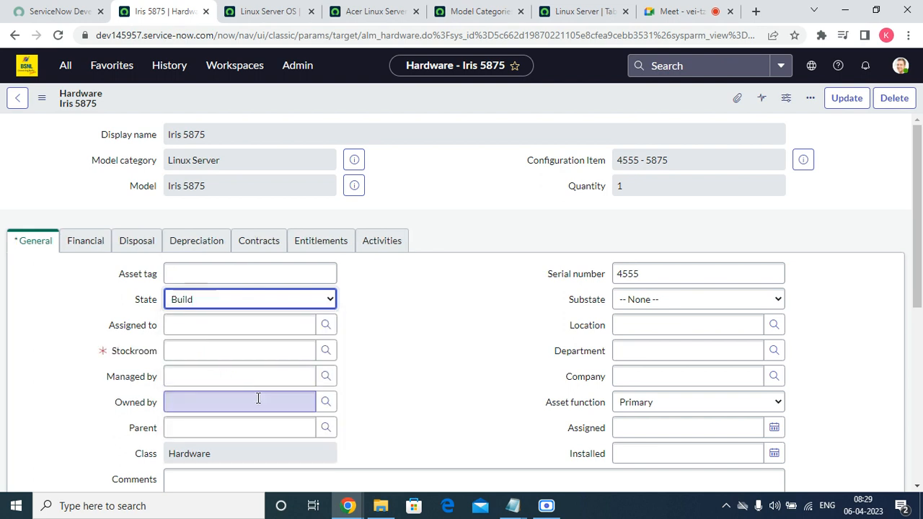
# Step: Keep Substate None for Build, assign a personal stockroom, and save the record
pyautogui.click(632, 300)
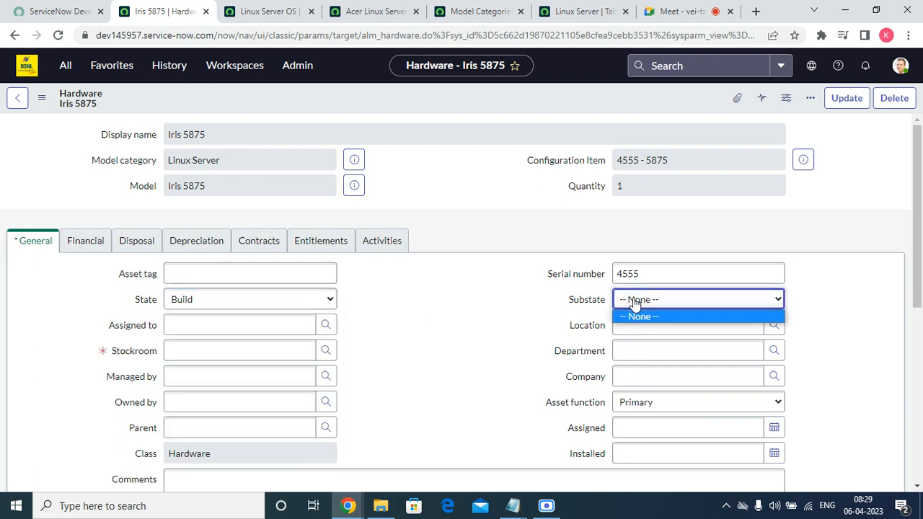
pyautogui.click(585, 326)
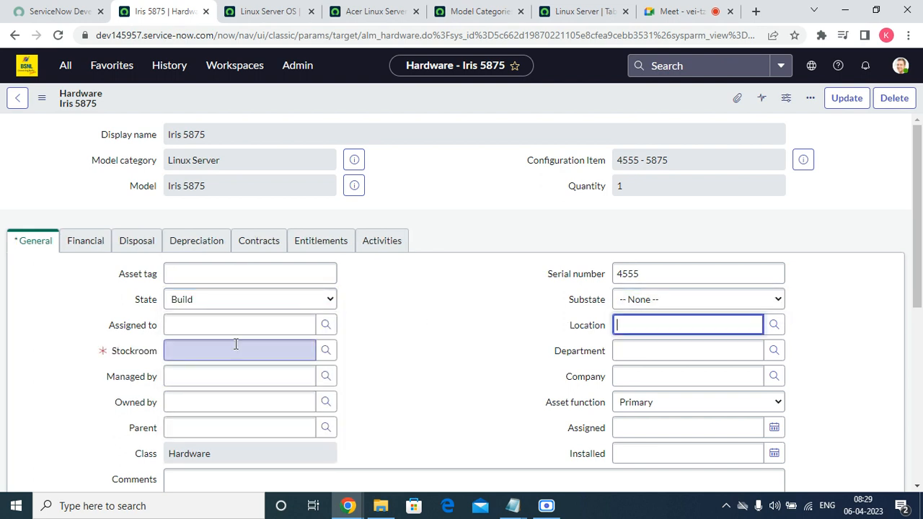
pyautogui.click(235, 344)
pyautogui.click(327, 351)
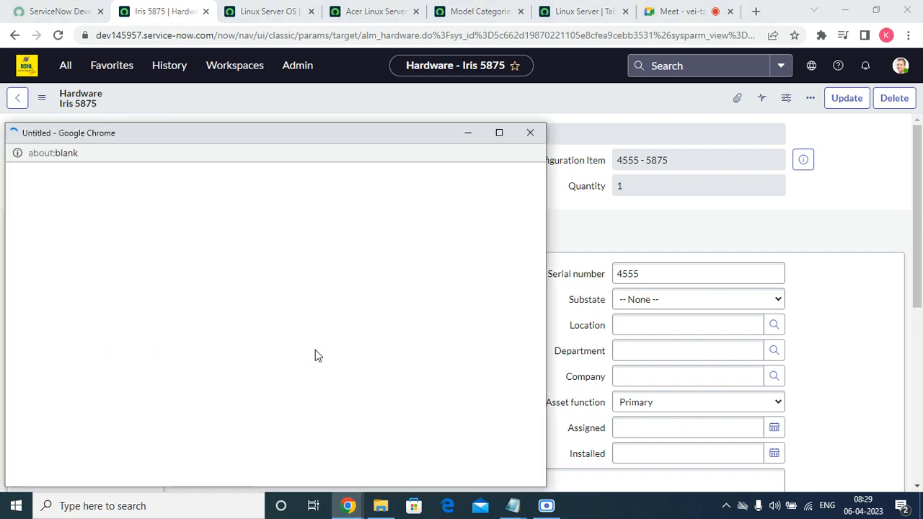
pyautogui.click(63, 266)
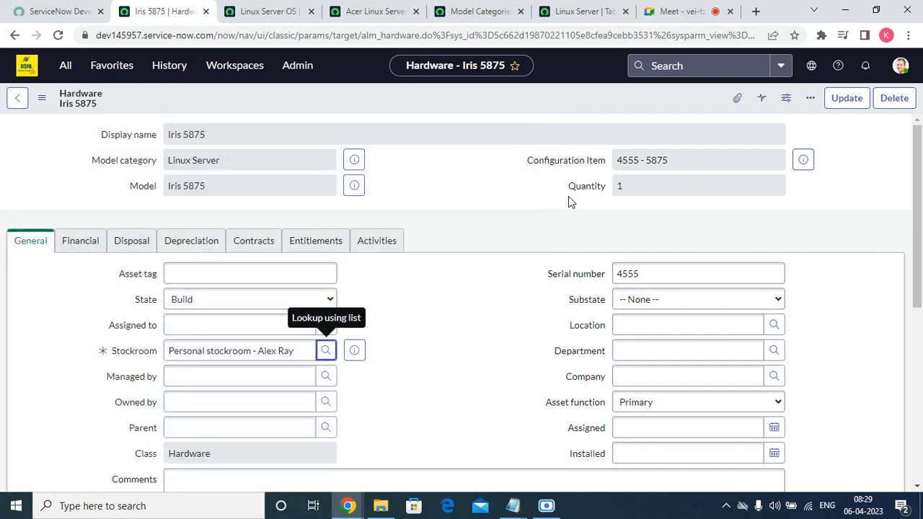
pyautogui.rightClick(493, 98)
pyautogui.click(513, 109)
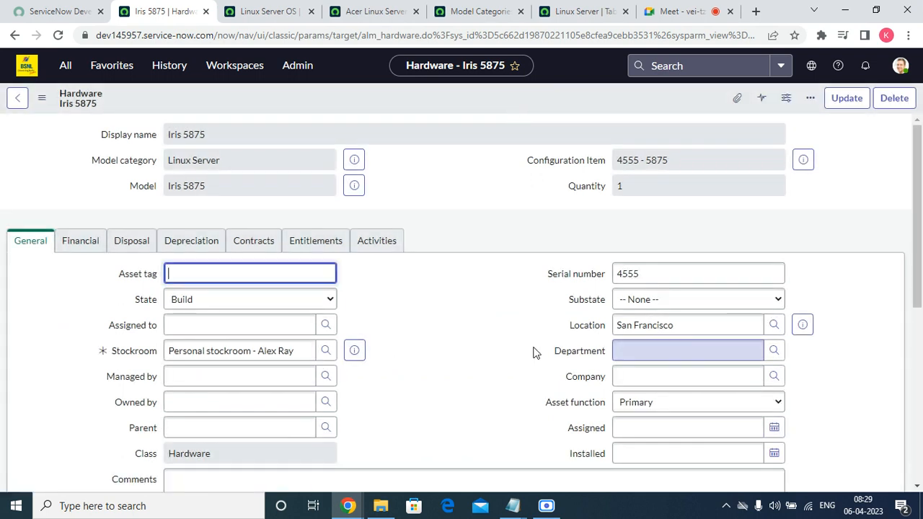
# Step: Switch to a different personal stockroom and preview its record
pyautogui.click(326, 350)
pyautogui.scroll(-10, 126, 324)
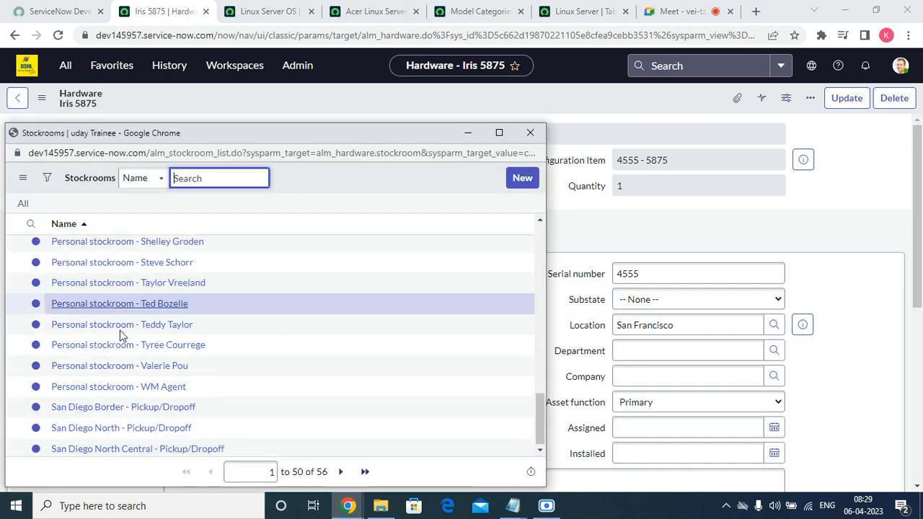
pyautogui.click(105, 366)
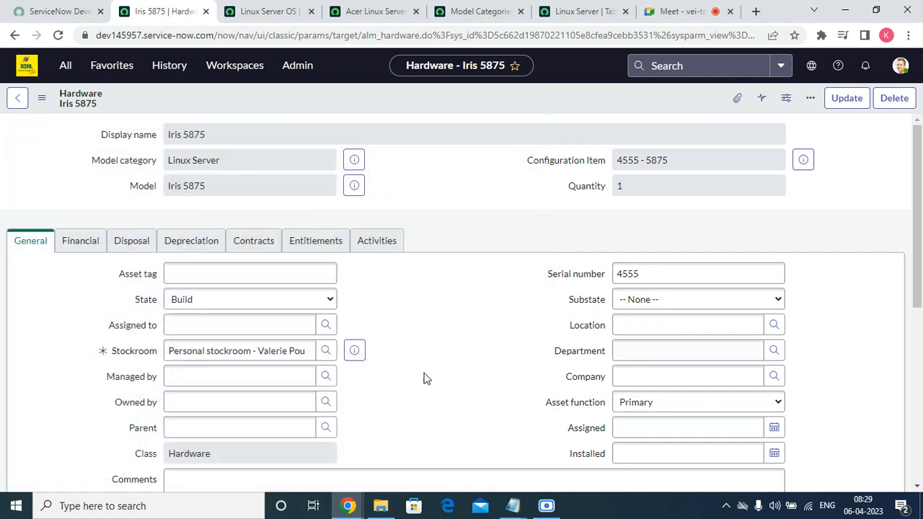
pyautogui.click(354, 350)
pyautogui.scroll(-5, 357, 408)
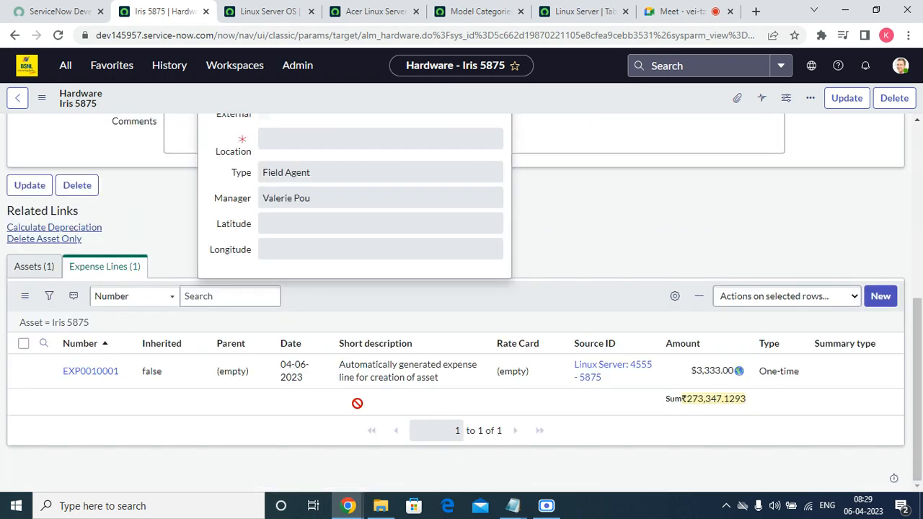
pyautogui.scroll(5, 307, 239)
# Step: Pick yet another personal stockroom from the Stockrooms list and preview it
pyautogui.click(461, 320)
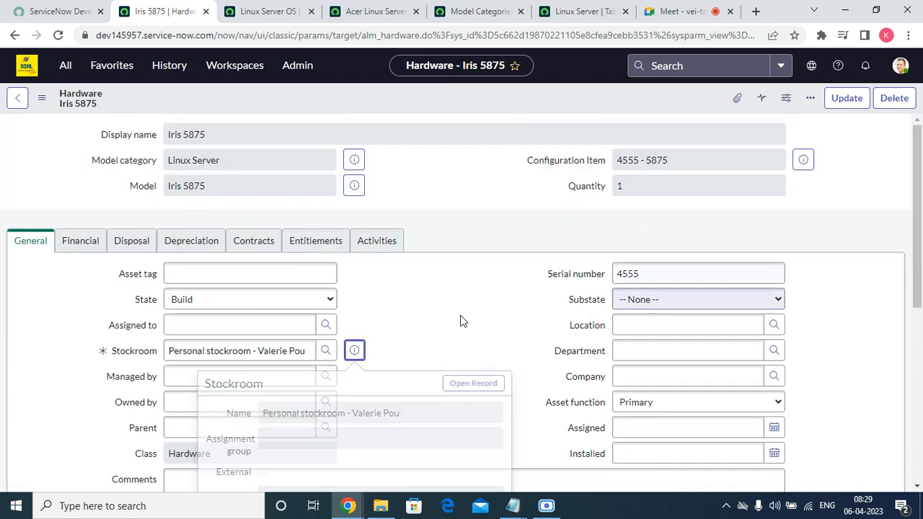
pyautogui.click(325, 352)
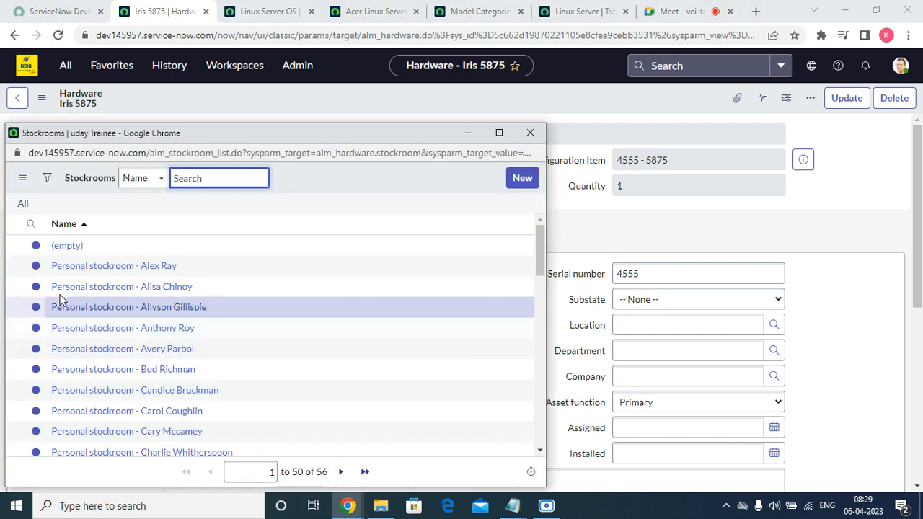
pyautogui.click(64, 289)
pyautogui.click(494, 347)
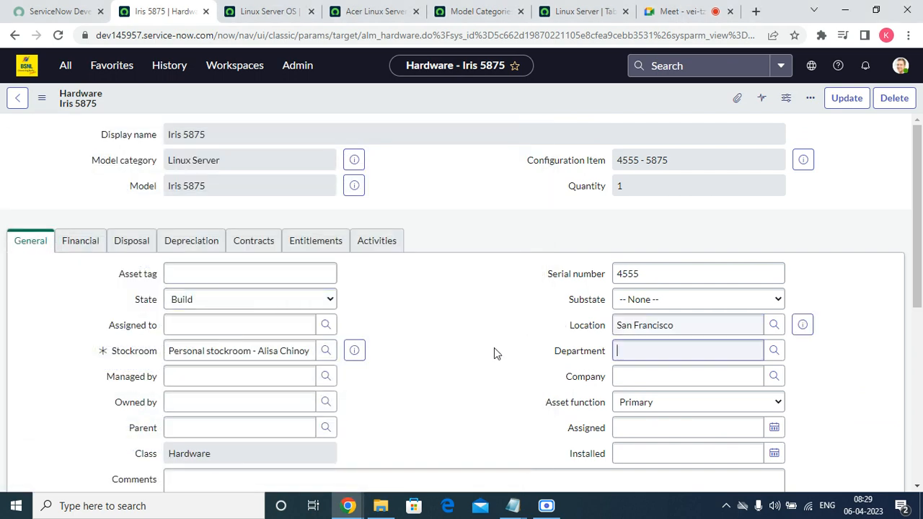
pyautogui.click(326, 350)
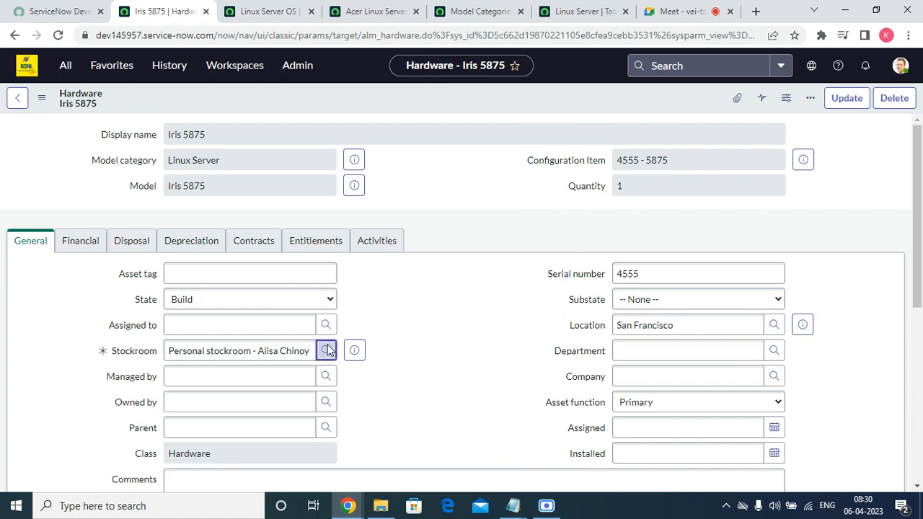
pyautogui.click(79, 326)
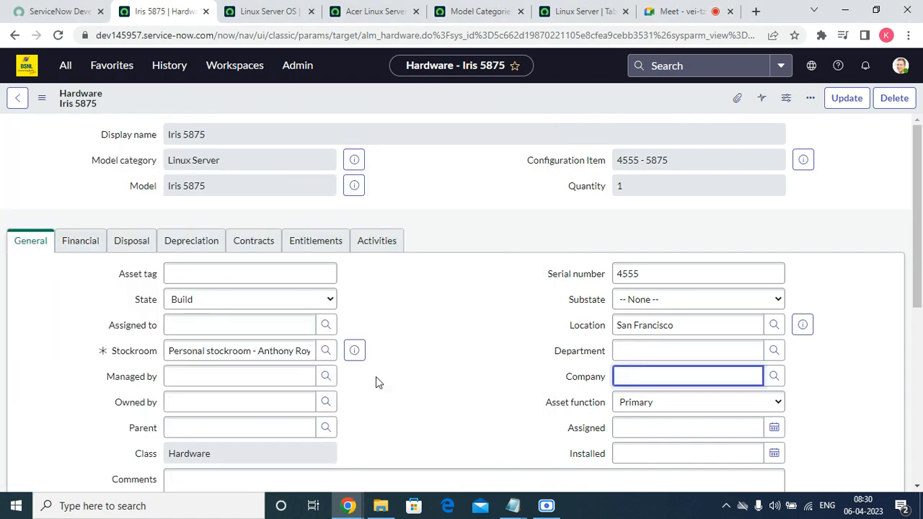
pyautogui.click(354, 351)
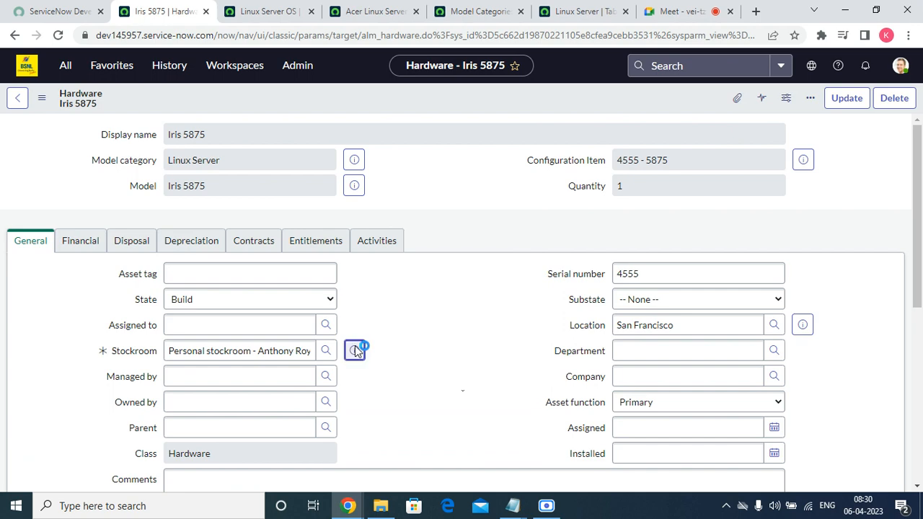
# Step: Check the preview's San Francisco location, then close the stockroom preview
pyautogui.scroll(-5, 352, 361)
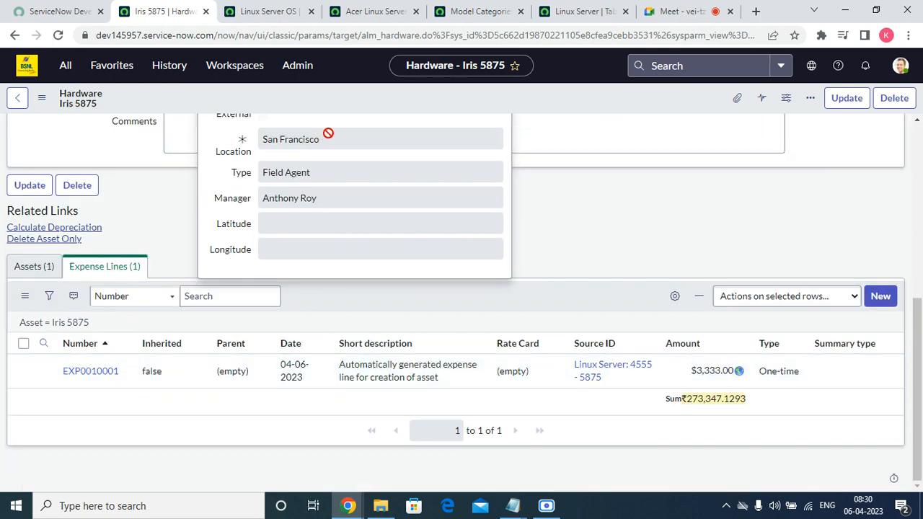
pyautogui.moveTo(328, 135); pyautogui.dragTo(288, 133)
pyautogui.click(653, 255)
pyautogui.scroll(1, 653, 257)
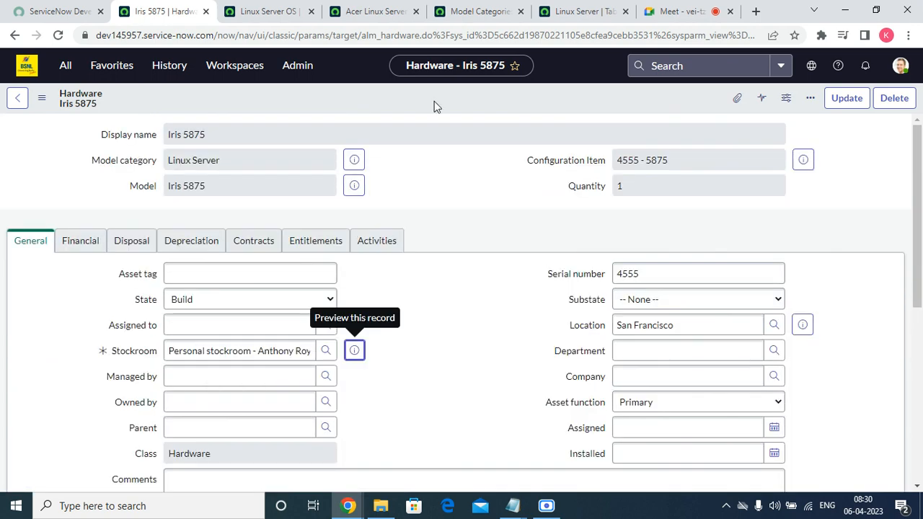
pyautogui.rightClick(410, 94)
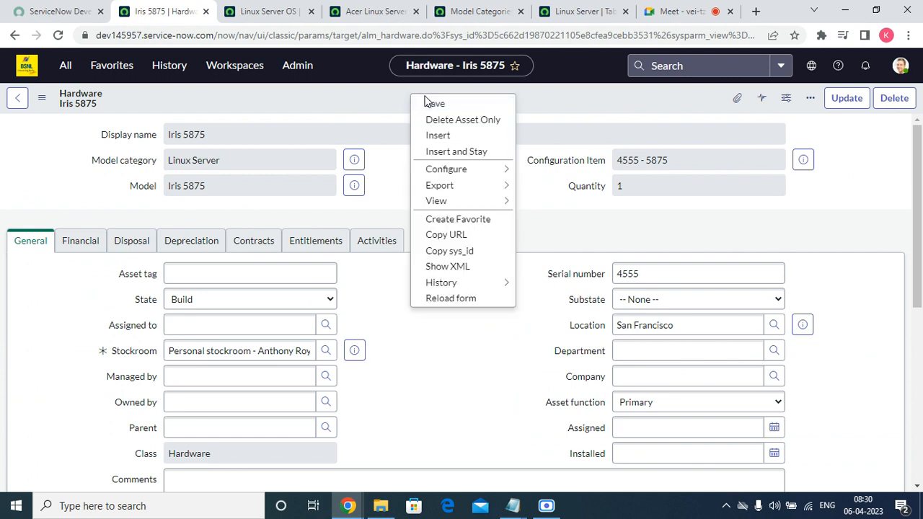
pyautogui.click(433, 103)
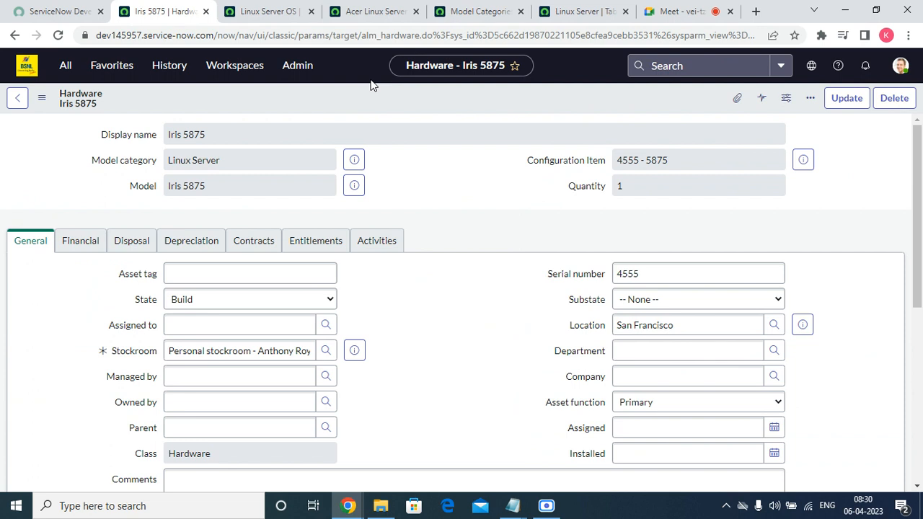
# Step: Show the State options on the Iris 5875 form, then switch to the video meeting
pyautogui.click(176, 301)
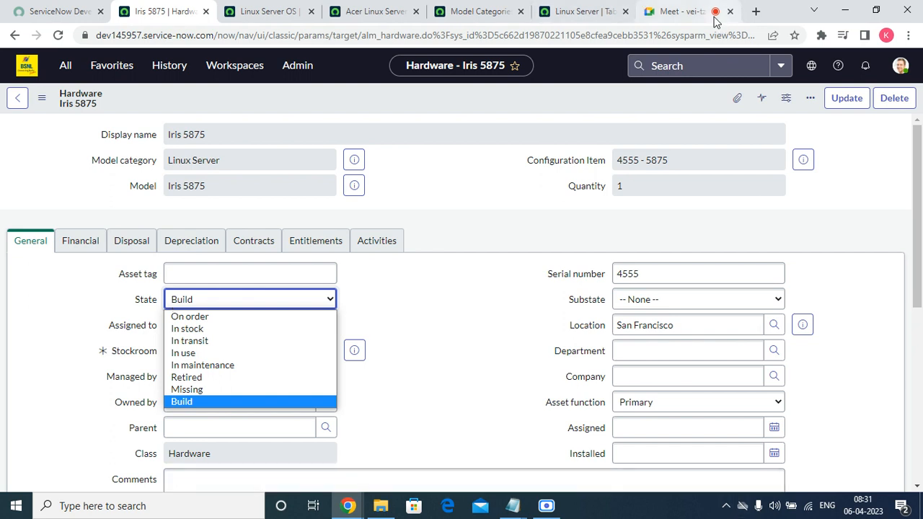
pyautogui.click(682, 9)
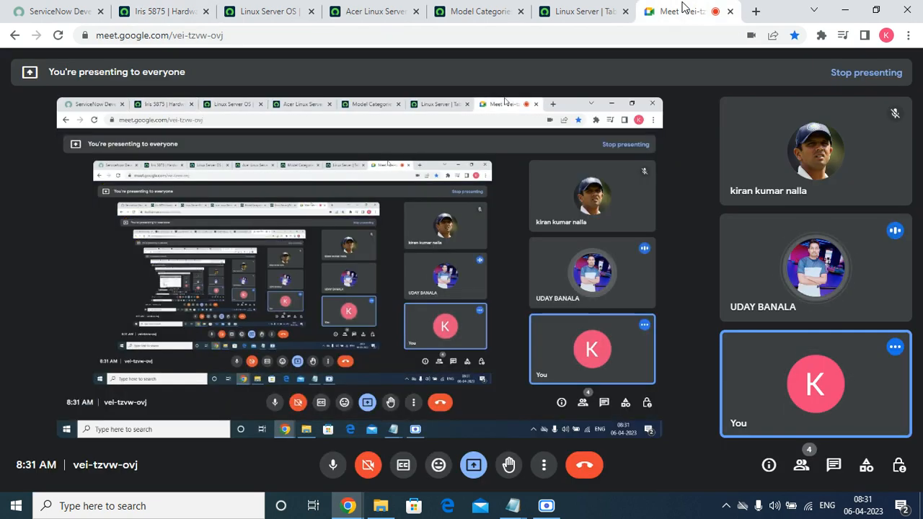
# Step: Close the Linux Server OS category, Acer model, Model Categories and Linux Server tabs
pyautogui.click(264, 11)
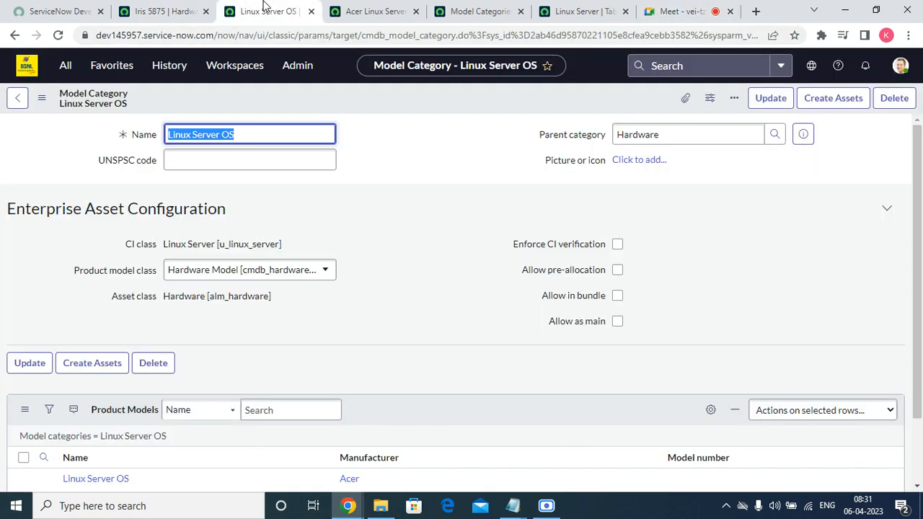
pyautogui.click(311, 11)
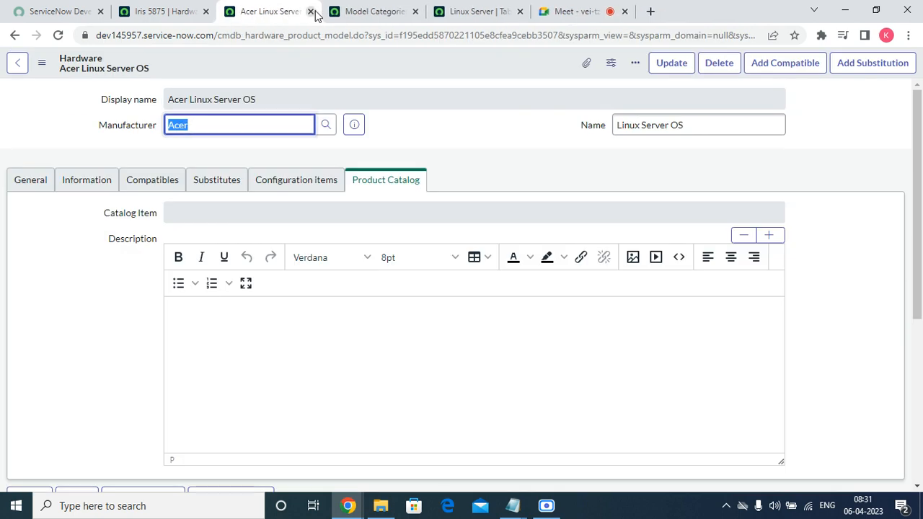
pyautogui.click(316, 11)
pyautogui.click(318, 12)
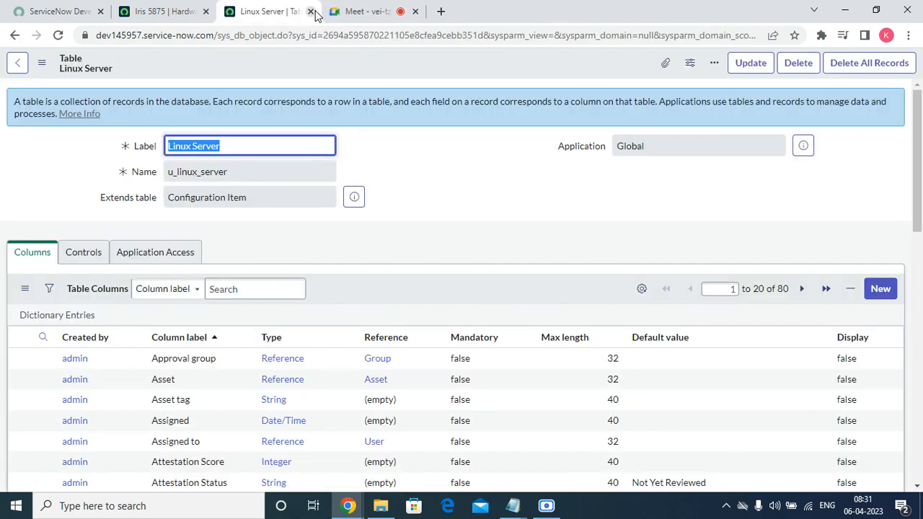
pyautogui.click(310, 11)
pyautogui.click(176, 11)
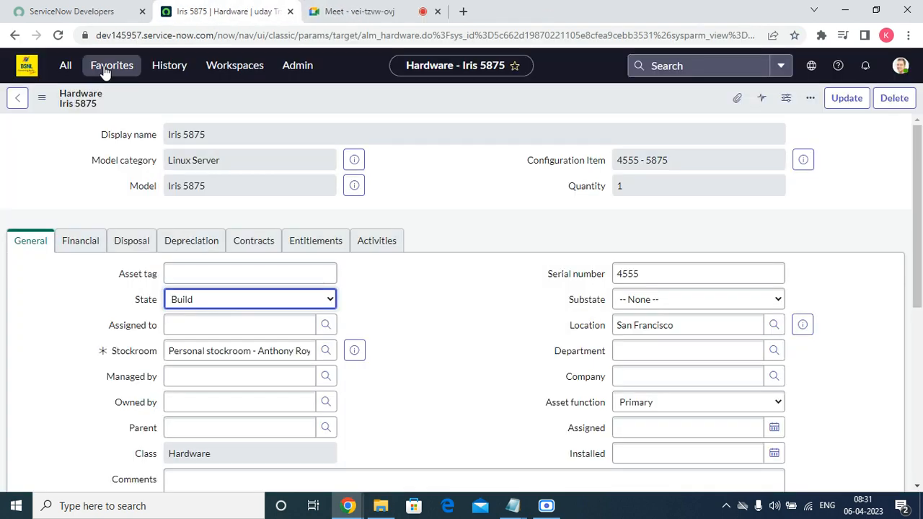
# Step: Filter the navigator for 'SOFT' and open Software Models, leaving the unsaved form
pyautogui.click(104, 72)
pyautogui.click(66, 67)
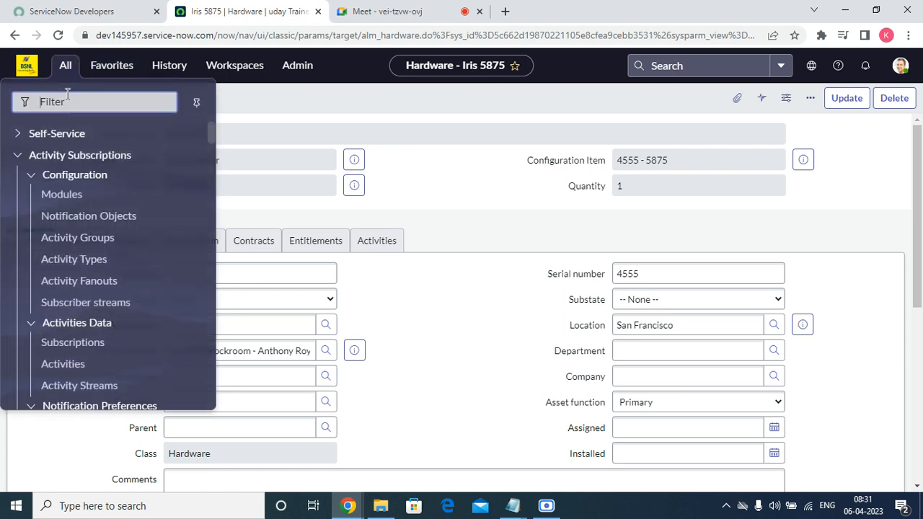
pyautogui.write('S')
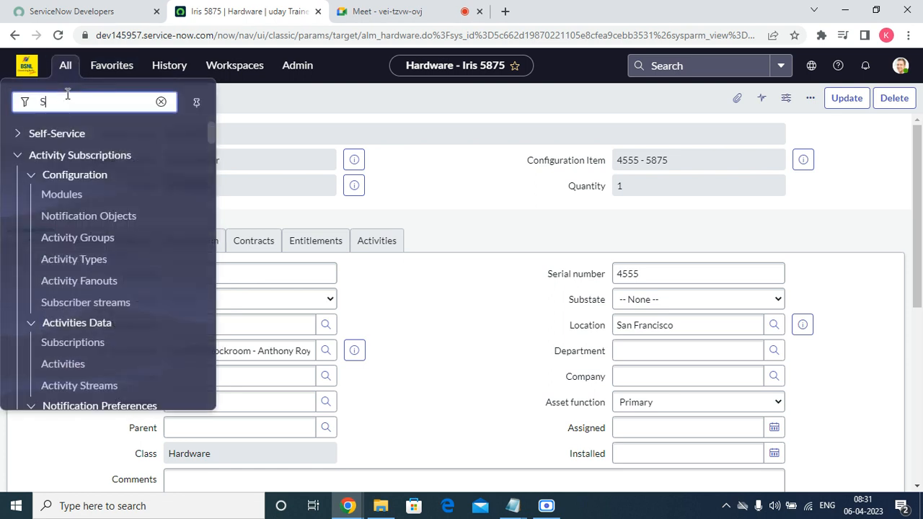
pyautogui.write('OFT')
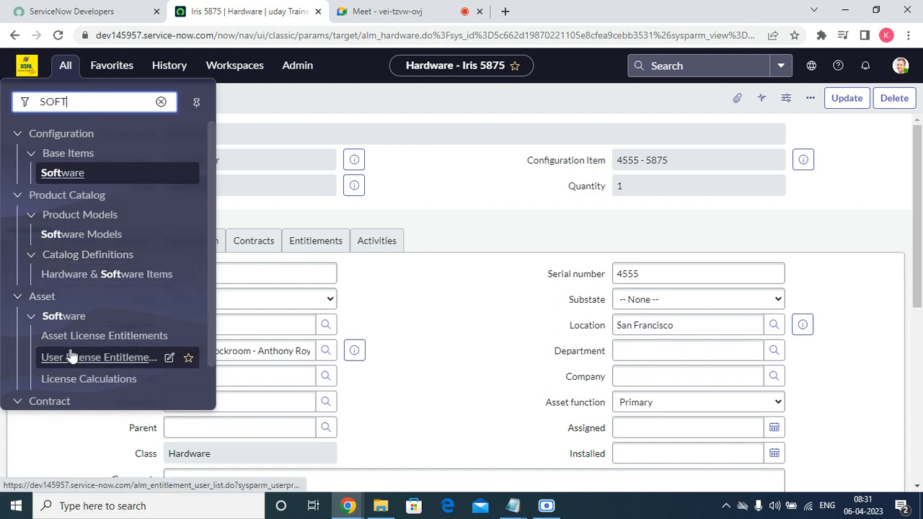
pyautogui.scroll(-1, 116, 274)
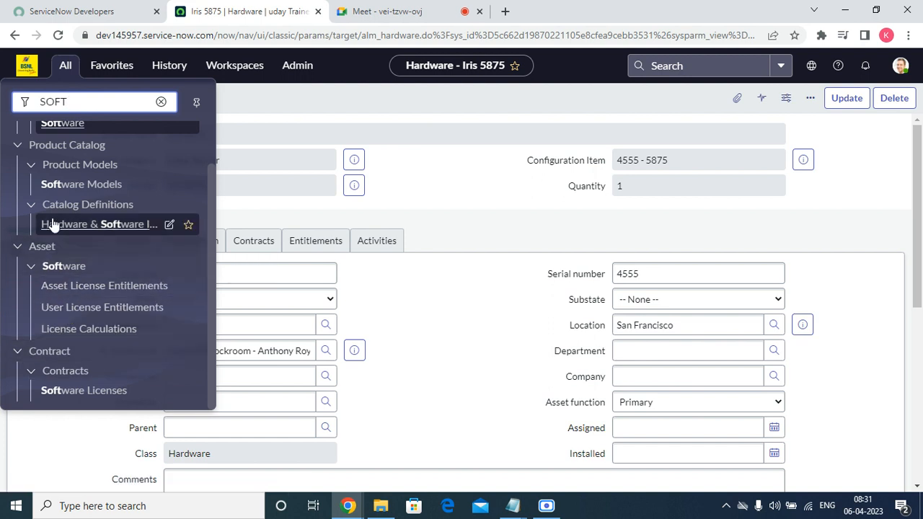
pyautogui.click(73, 185)
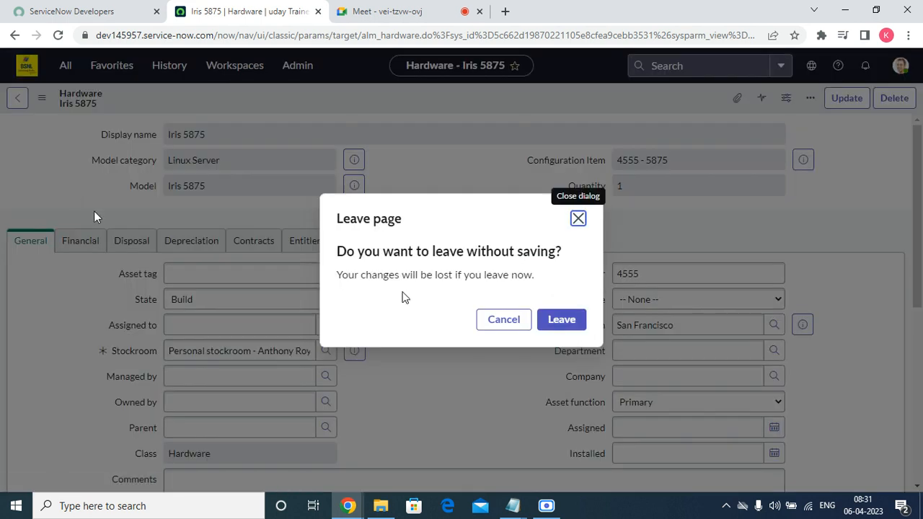
pyautogui.click(571, 319)
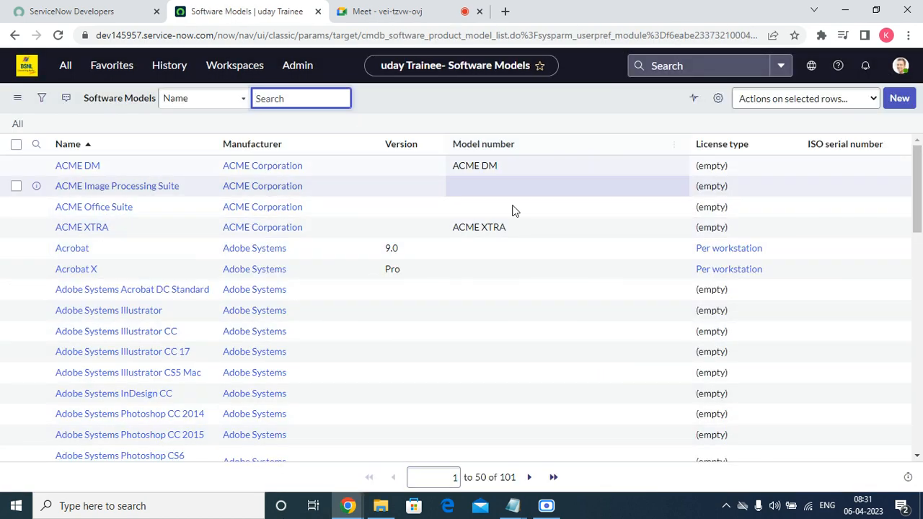
# Step: Start a new software model, then filter the navigator for 'MODEL' and open All Models
pyautogui.click(899, 99)
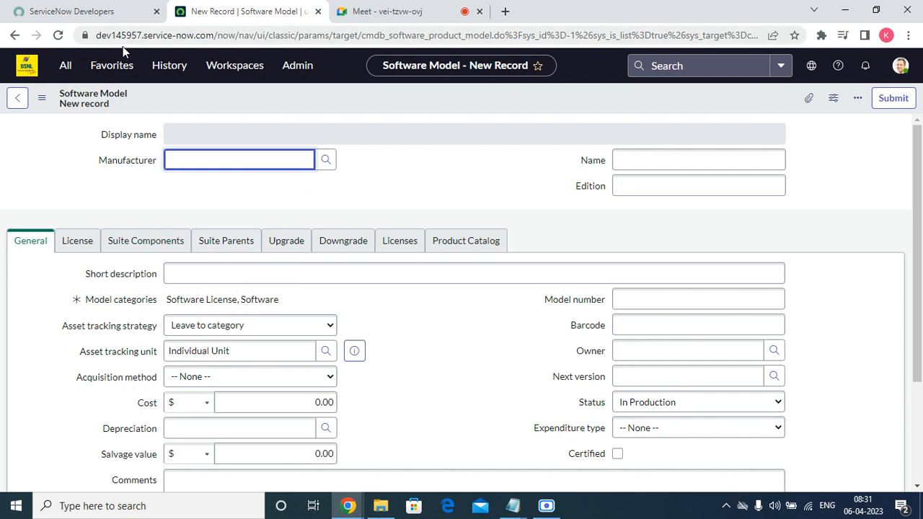
pyautogui.click(115, 64)
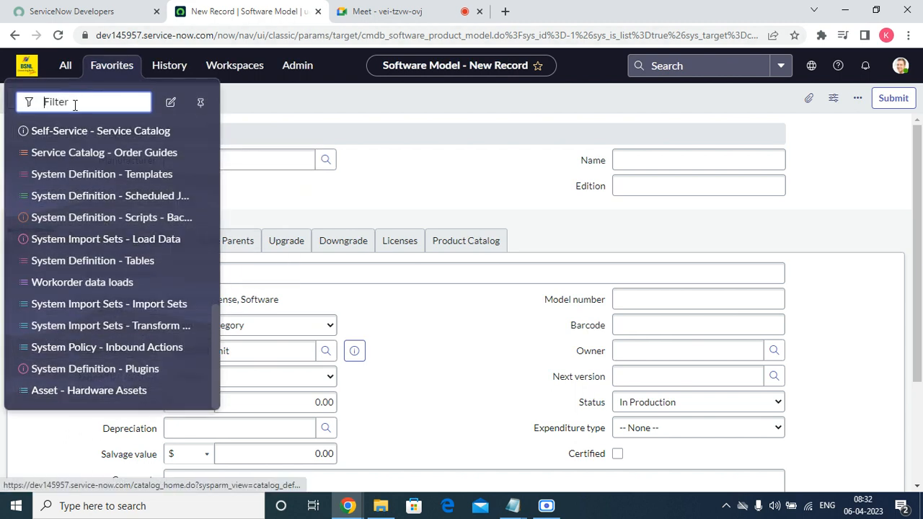
pyautogui.click(65, 65)
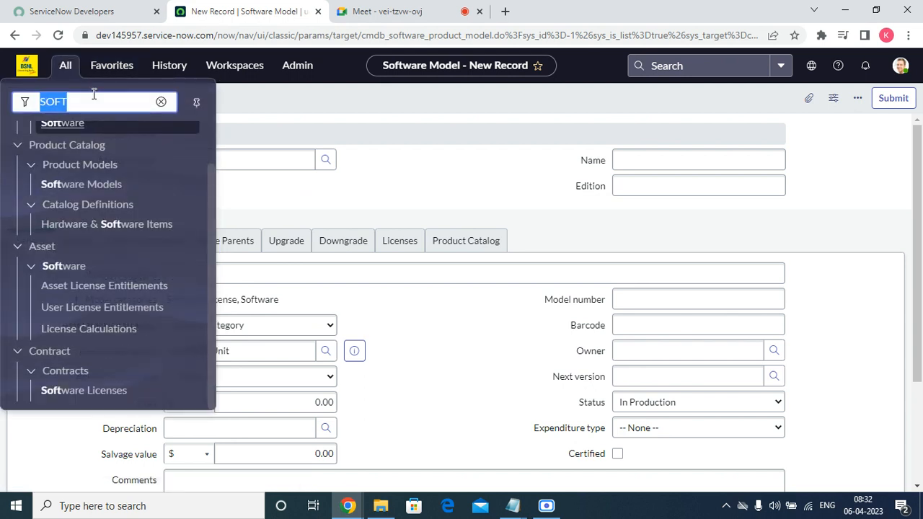
pyautogui.write('ODEL')
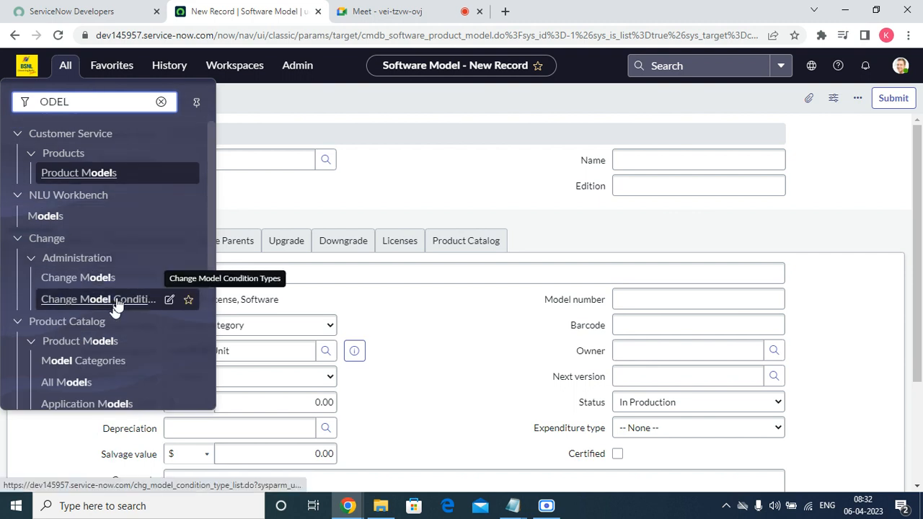
pyautogui.doubleClick(101, 107)
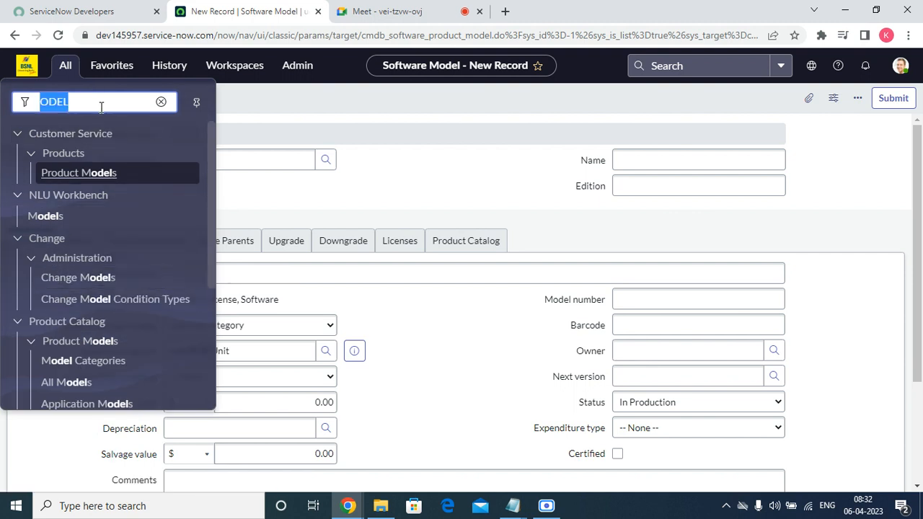
pyautogui.write('ODEL')
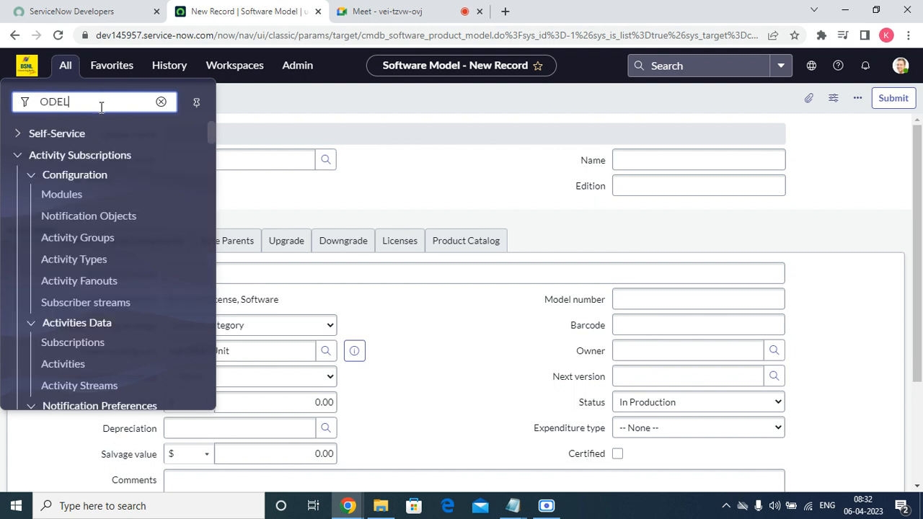
pyautogui.press('BackSpace')
pyautogui.press('BackSpace')
pyautogui.press('BackSpace')
pyautogui.press('BackSpace')
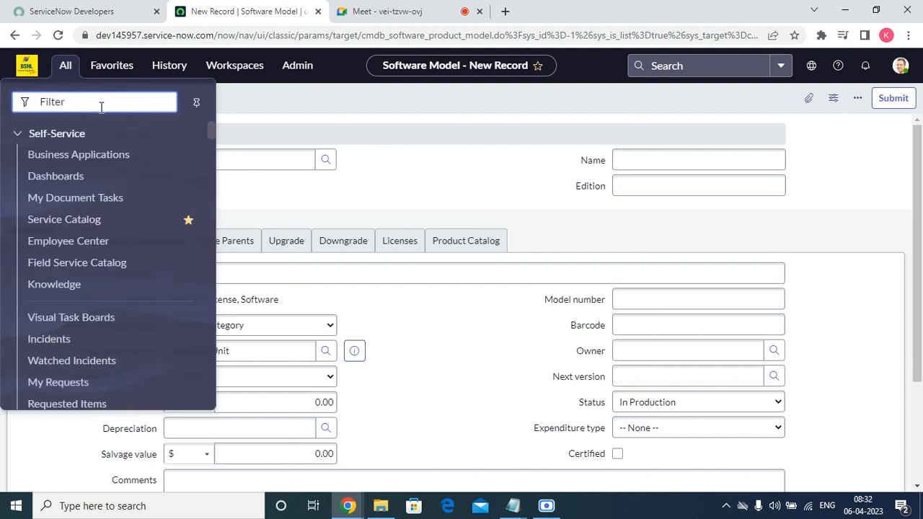
pyautogui.write('MODEL')
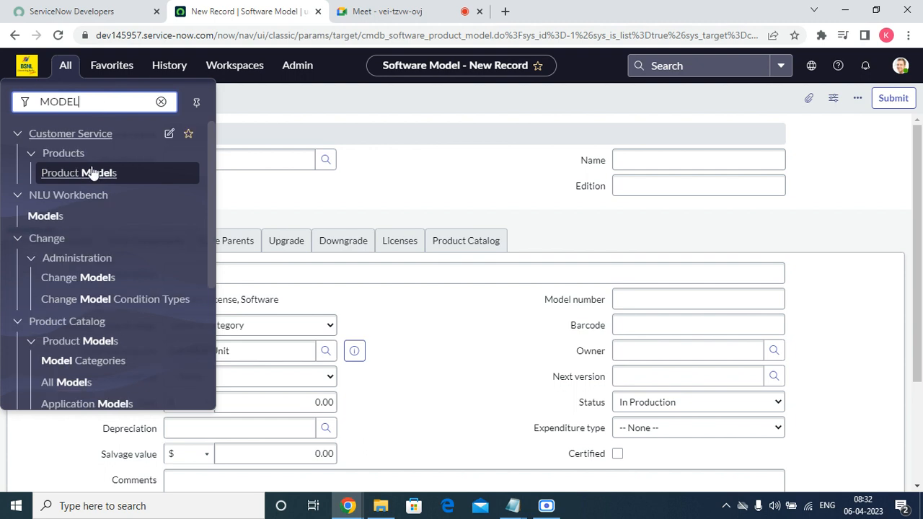
pyautogui.scroll(-3, 144, 303)
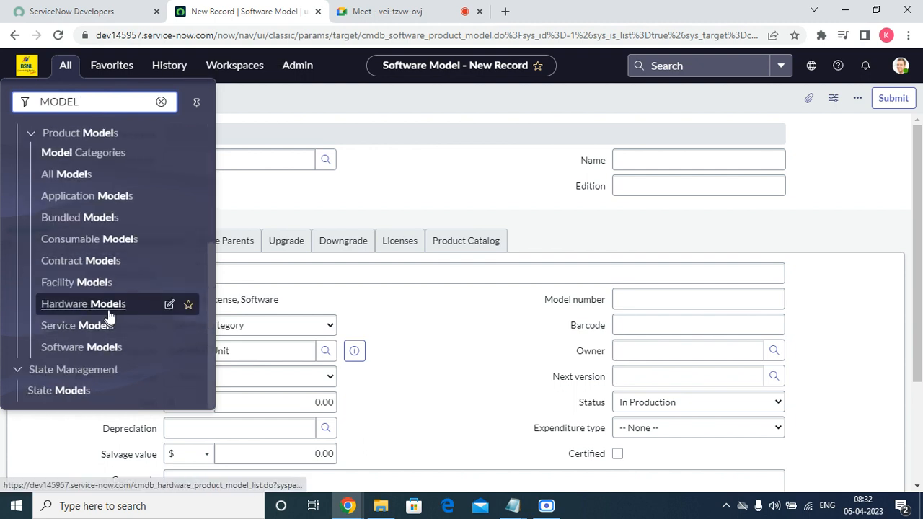
pyautogui.click(74, 182)
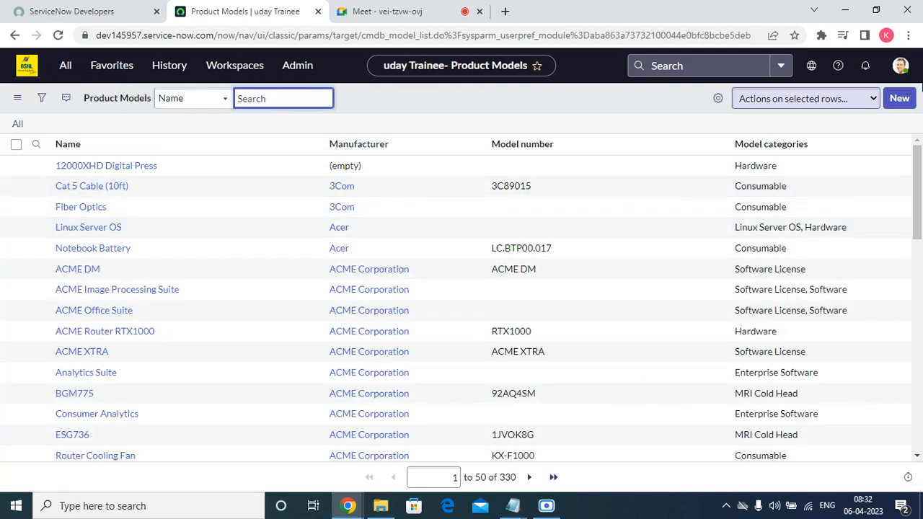
# Step: Begin a new Software Model from the Product Models list, then go back
pyautogui.click(897, 98)
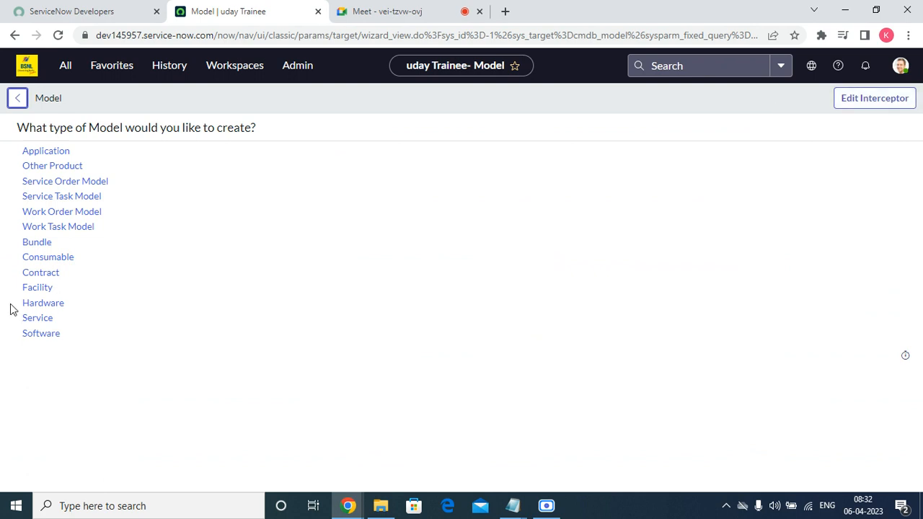
pyautogui.click(32, 339)
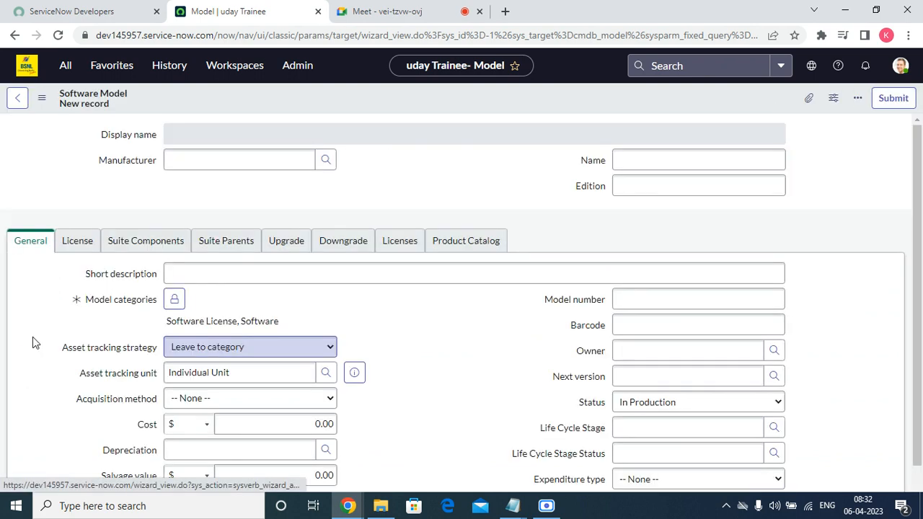
pyautogui.click(20, 102)
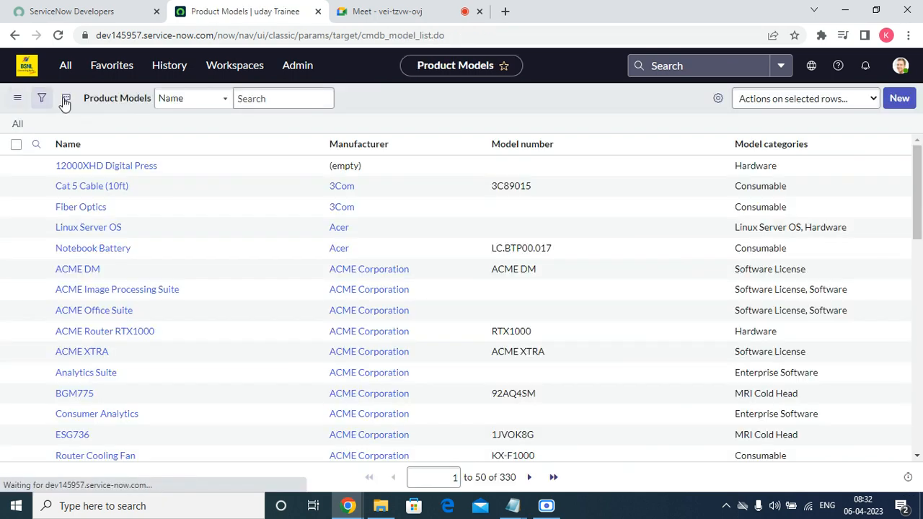
# Step: Filter the navigator for 'MODEL C' and open Model Categories
pyautogui.click(124, 70)
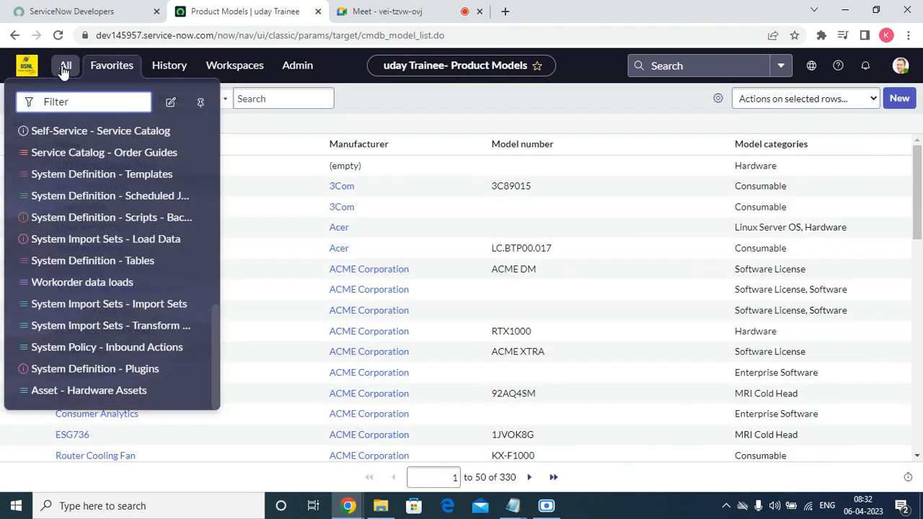
pyautogui.click(65, 66)
pyautogui.click(106, 108)
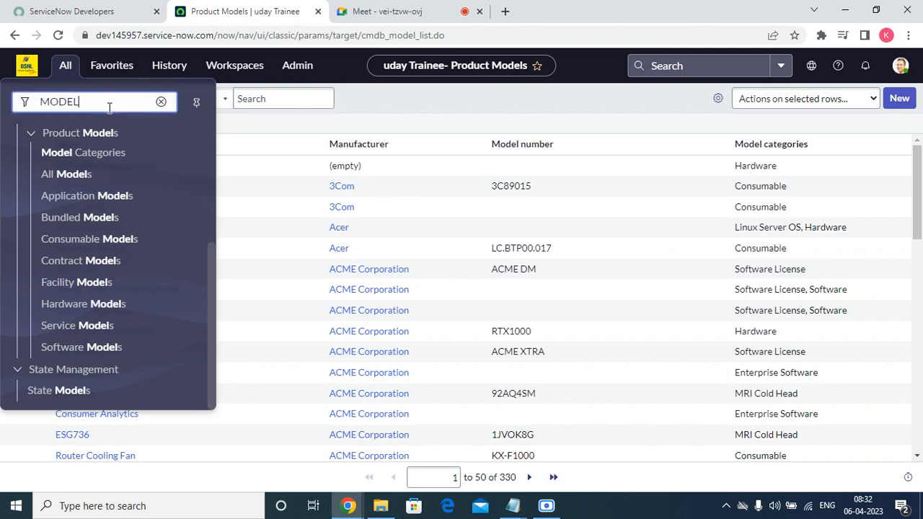
pyautogui.write('C')
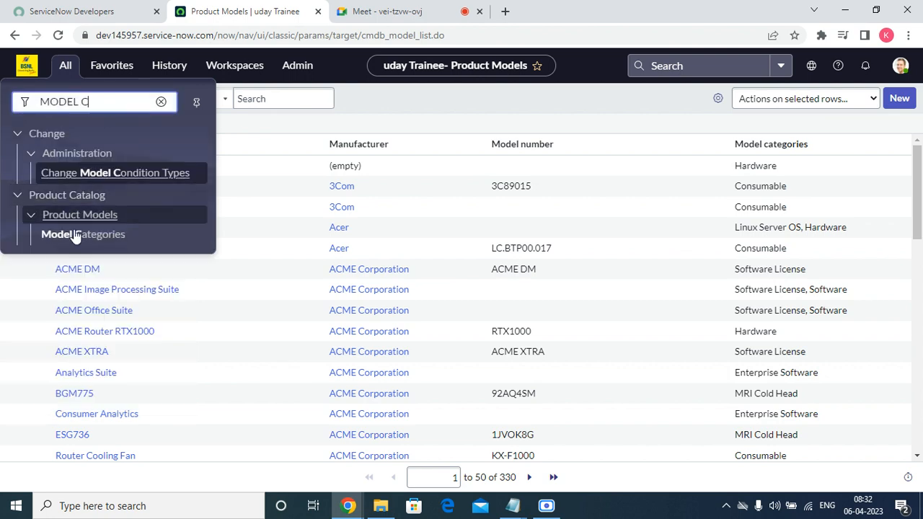
pyautogui.click(76, 237)
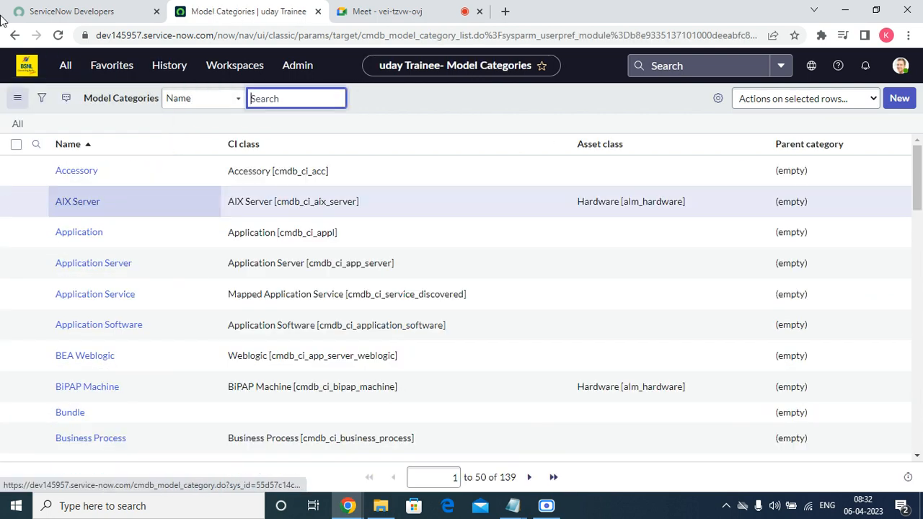
# Step: Start a new model category named Servicenow, searching the CI classes for 'soft'
pyautogui.click(899, 98)
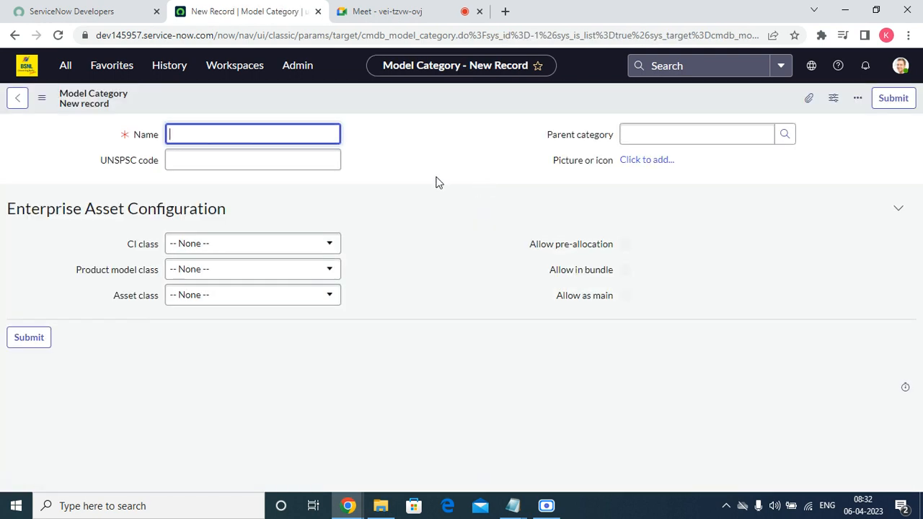
pyautogui.write('Servicenow')
pyautogui.click(289, 245)
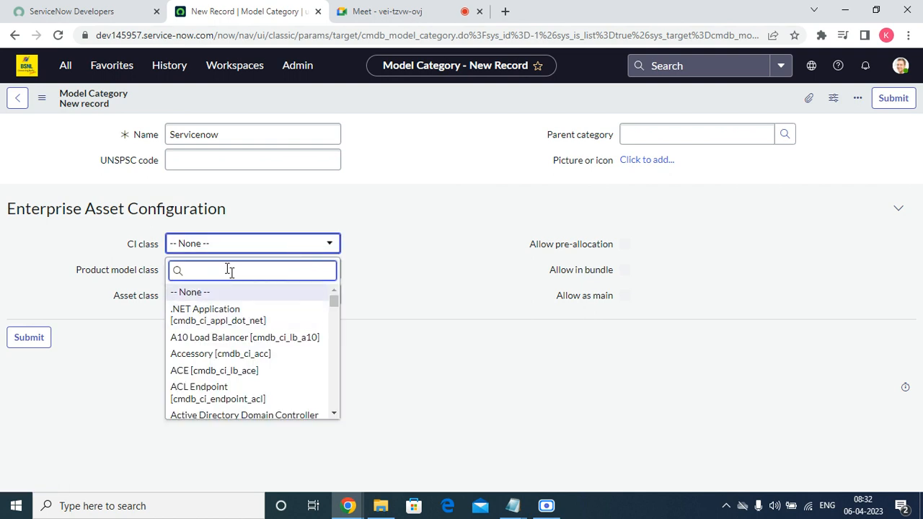
pyautogui.write('ser')
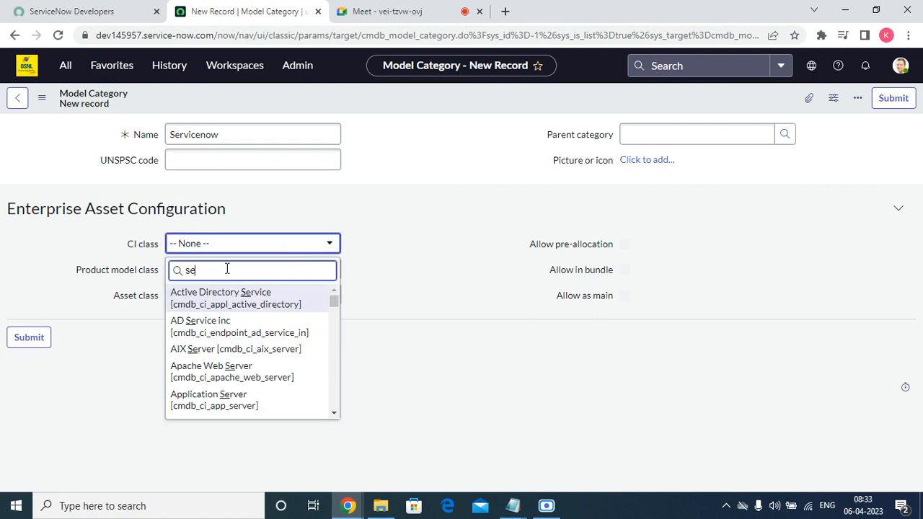
pyautogui.press('BackSpace')
pyautogui.write('of')
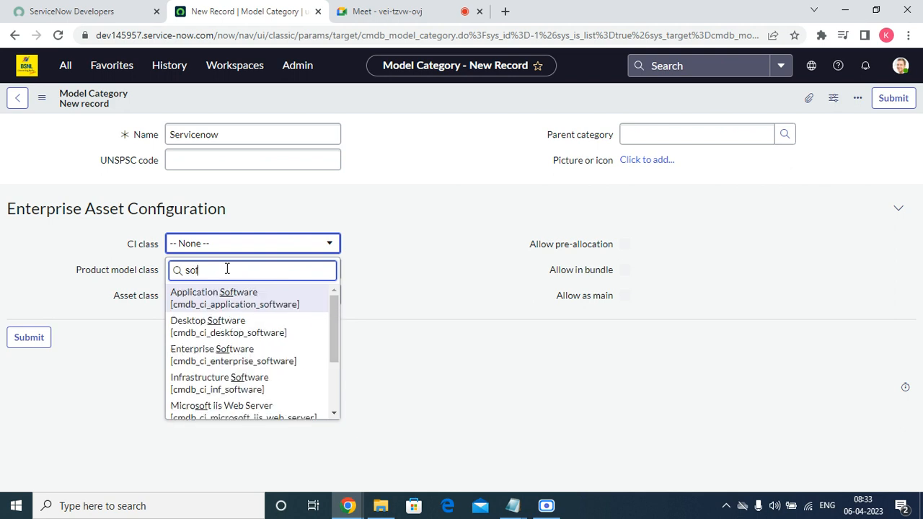
pyautogui.write('t')
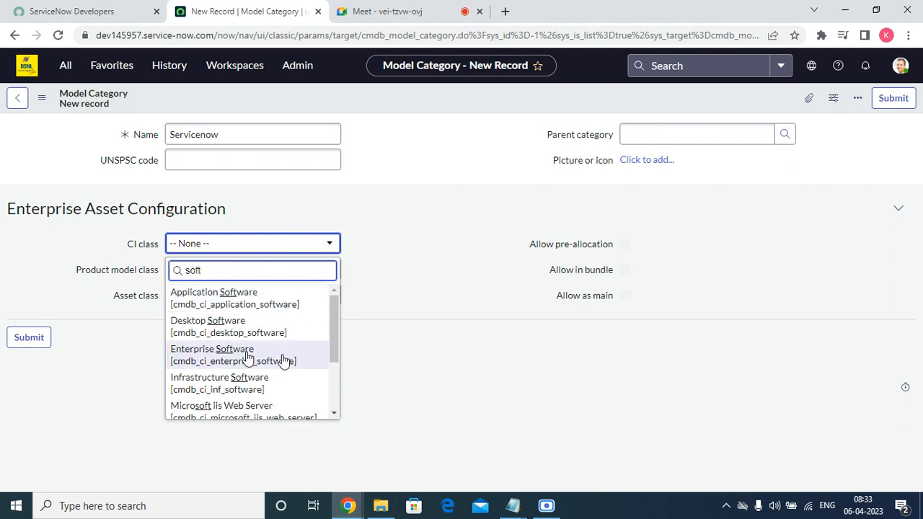
pyautogui.moveTo(338, 328); pyautogui.dragTo(336, 327)
pyautogui.click(278, 301)
pyautogui.click(278, 303)
# Step: Set Product model class to Software Model and Asset class to Software License, then submit
pyautogui.click(263, 269)
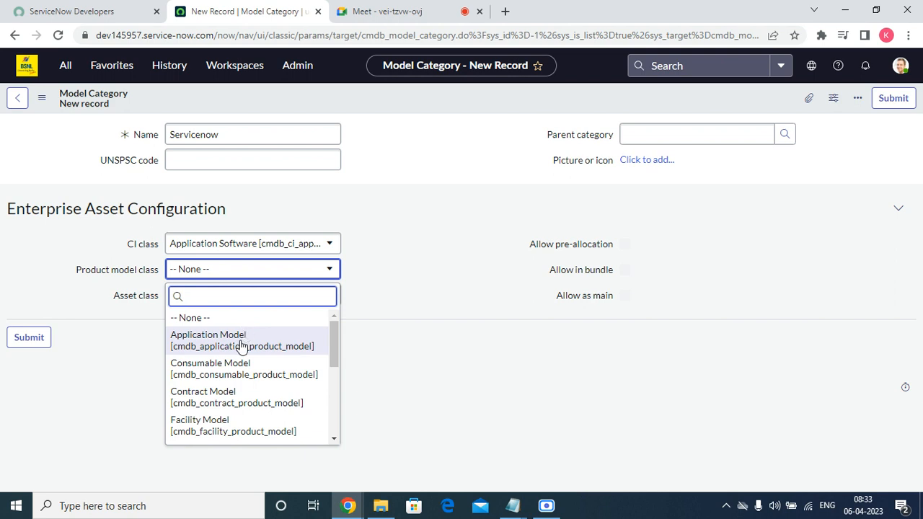
pyautogui.moveTo(333, 357); pyautogui.dragTo(333, 414)
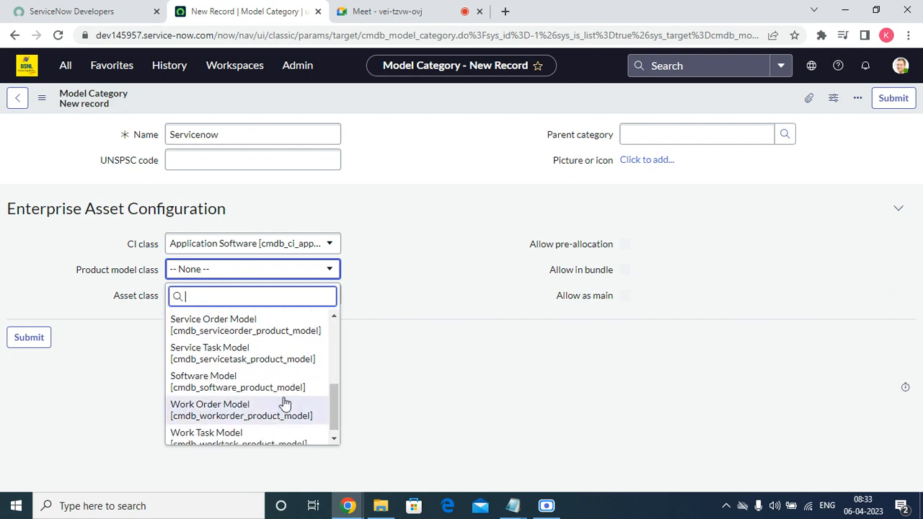
pyautogui.click(245, 386)
pyautogui.click(250, 295)
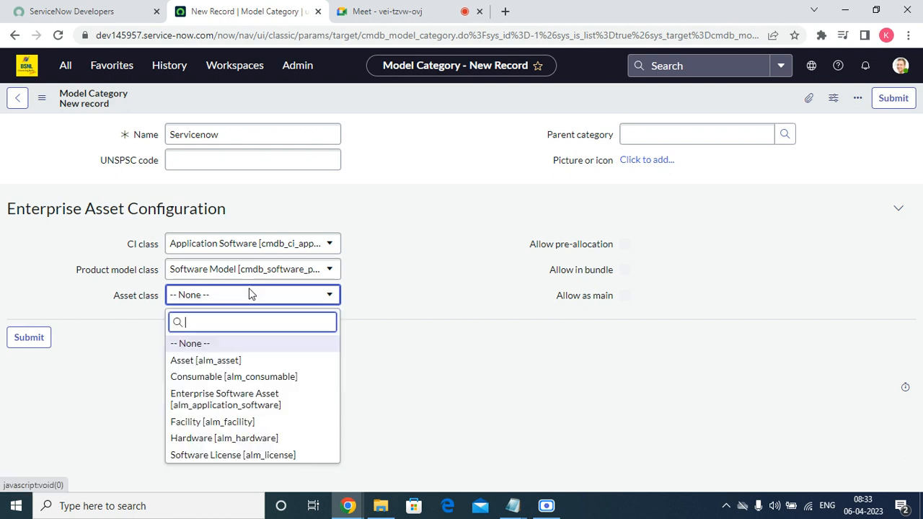
pyautogui.click(221, 454)
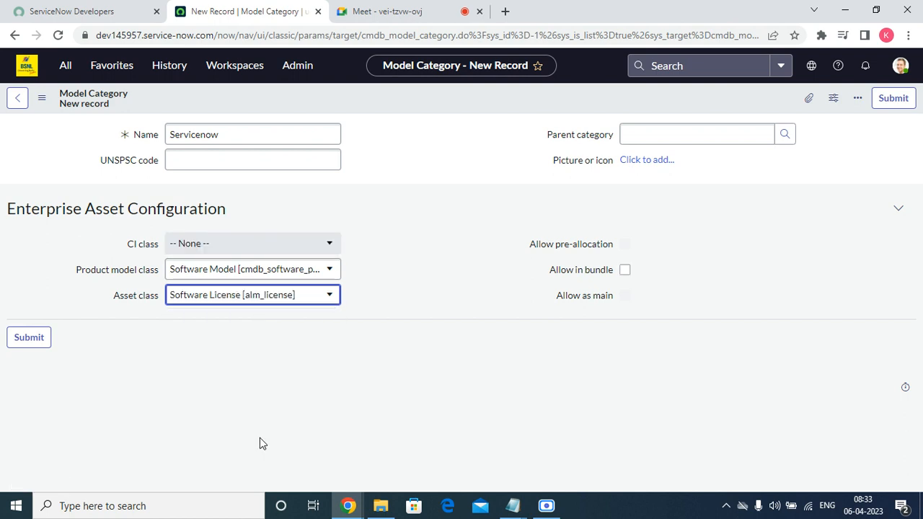
pyautogui.click(894, 99)
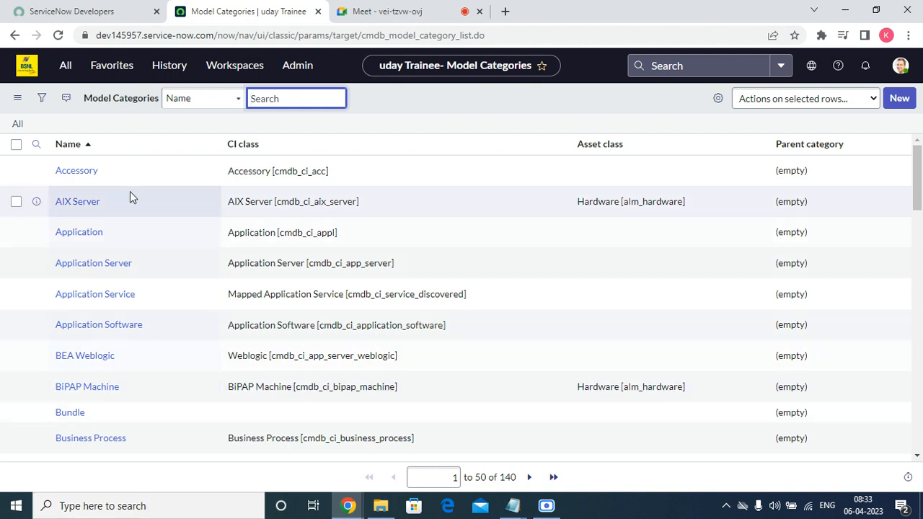
# Step: Filter the navigator for 'softwa', open Software Models, and create a new record
pyautogui.click(139, 67)
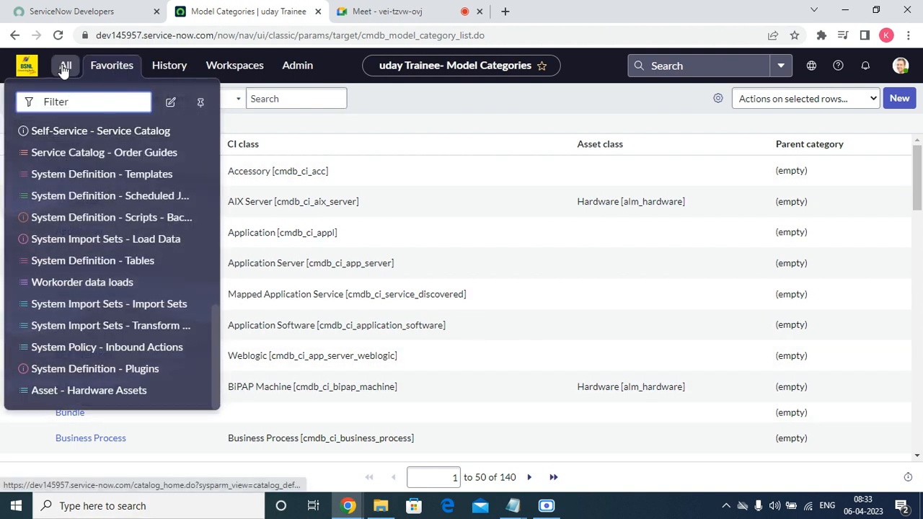
pyautogui.click(63, 67)
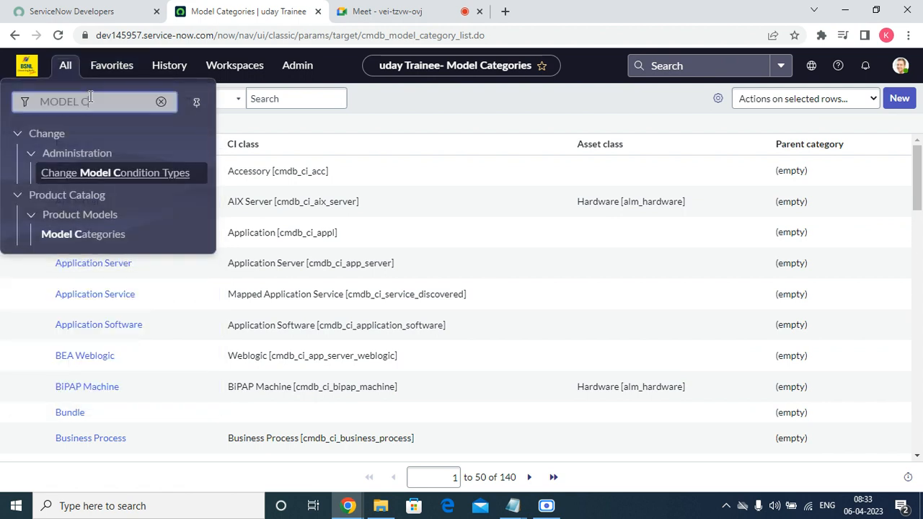
pyautogui.write('softw')
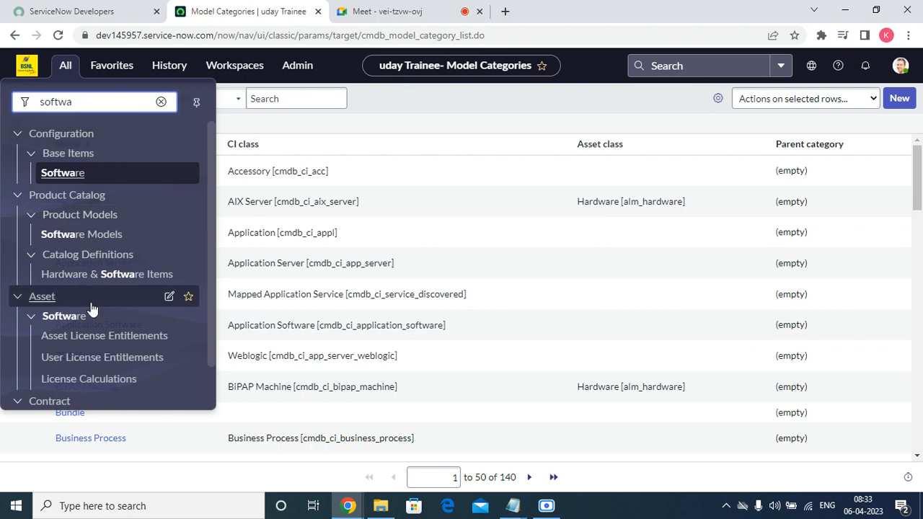
pyautogui.write('a')
pyautogui.click(43, 235)
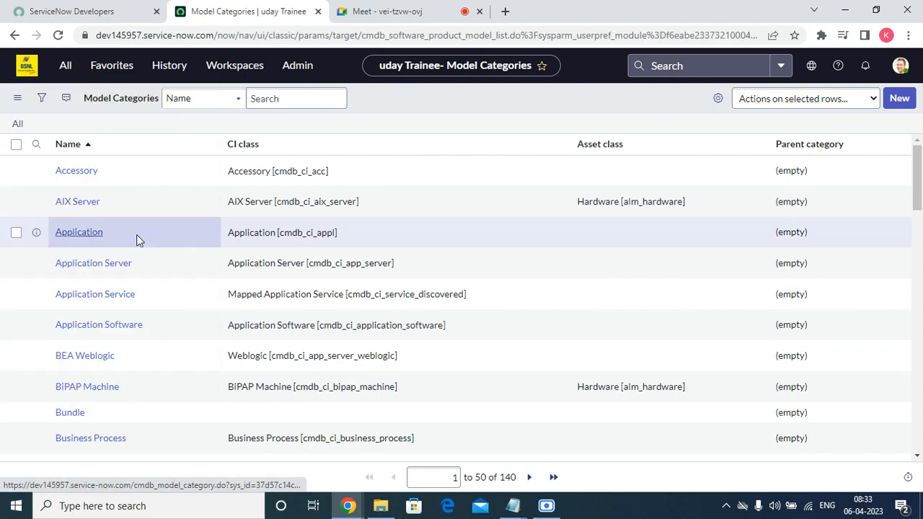
pyautogui.click(899, 98)
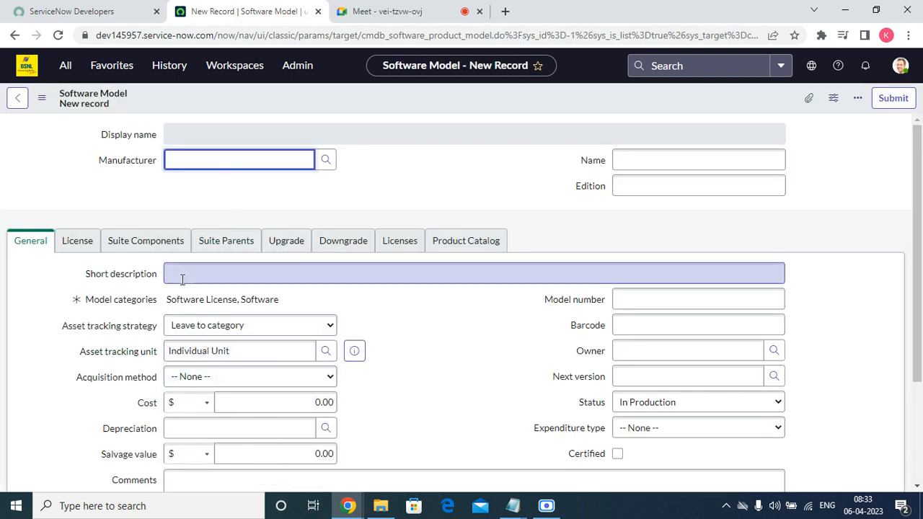
# Step: Set the software model's manufacturer to Acer, name ServiceNow and edition Tokyo
pyautogui.click(328, 161)
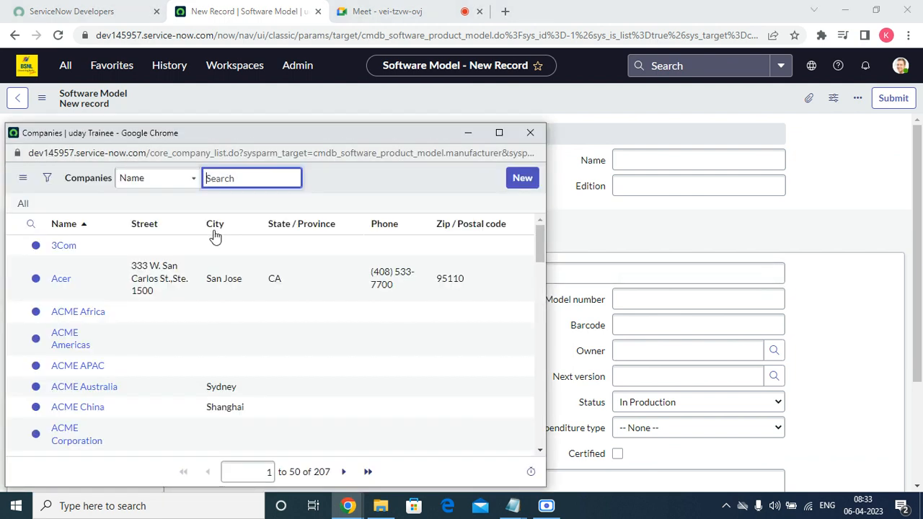
pyautogui.click(61, 278)
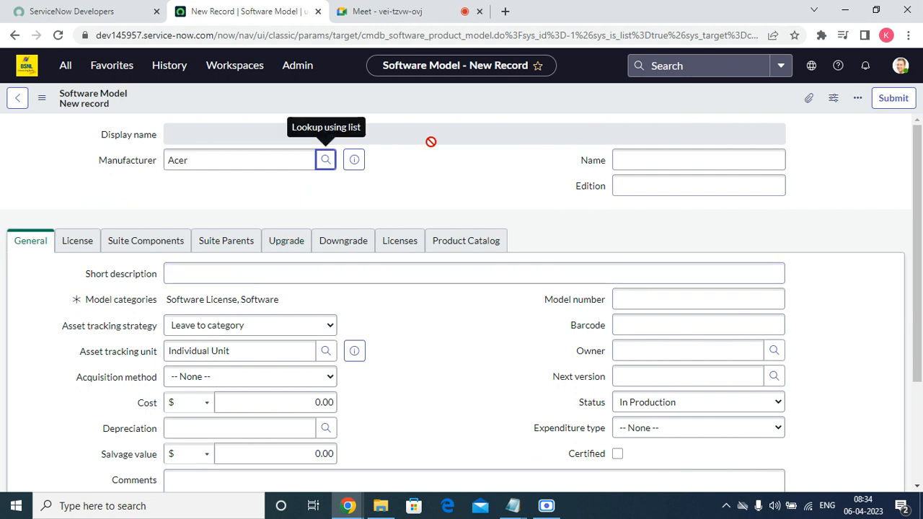
pyautogui.click(658, 157)
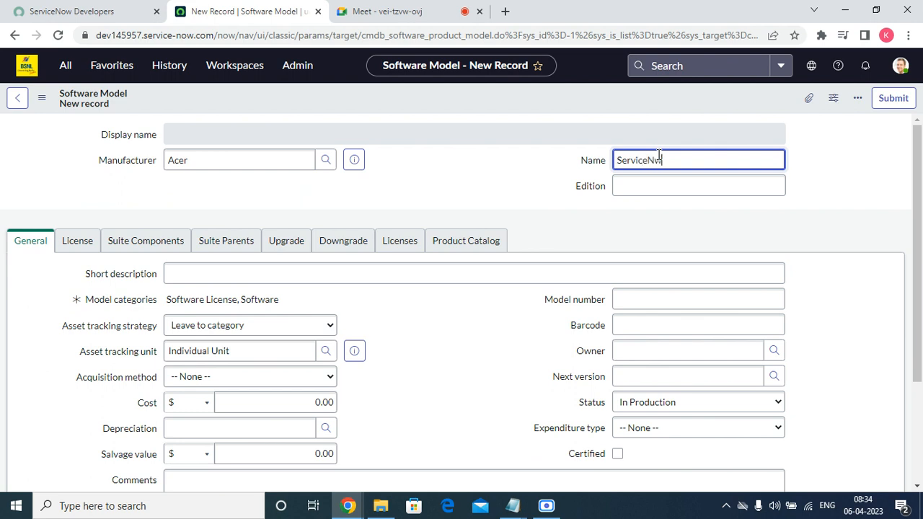
pyautogui.press('Tab')
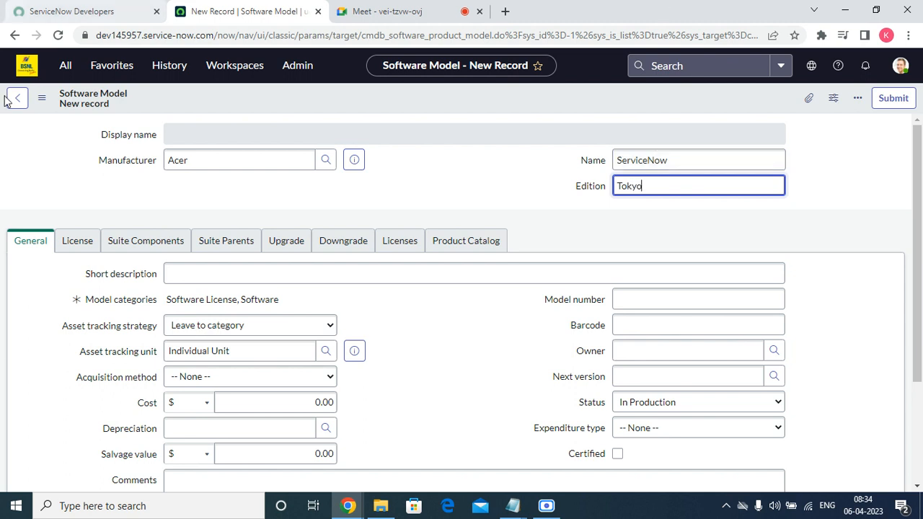
pyautogui.click(517, 325)
# Step: Copy the name ServiceNow into the short description field
pyautogui.click(651, 160)
pyautogui.doubleClick(651, 160)
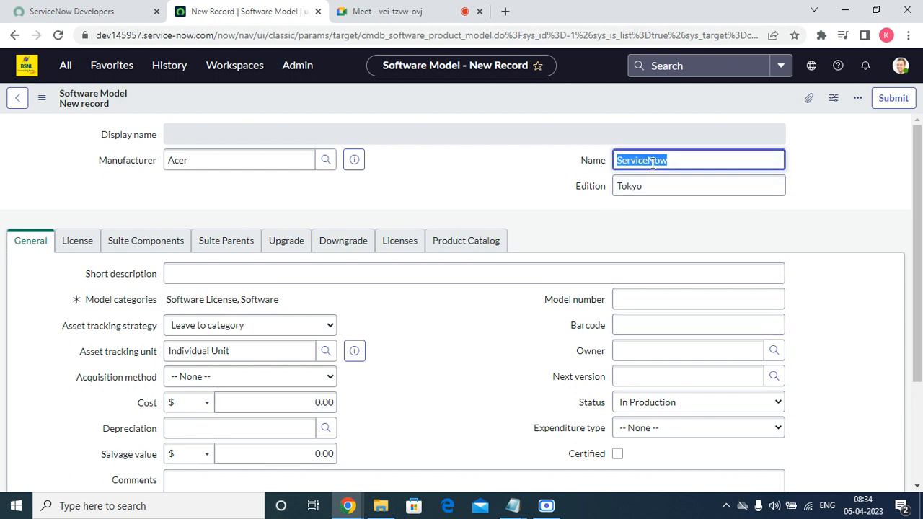
pyautogui.rightClick(651, 160)
pyautogui.click(687, 215)
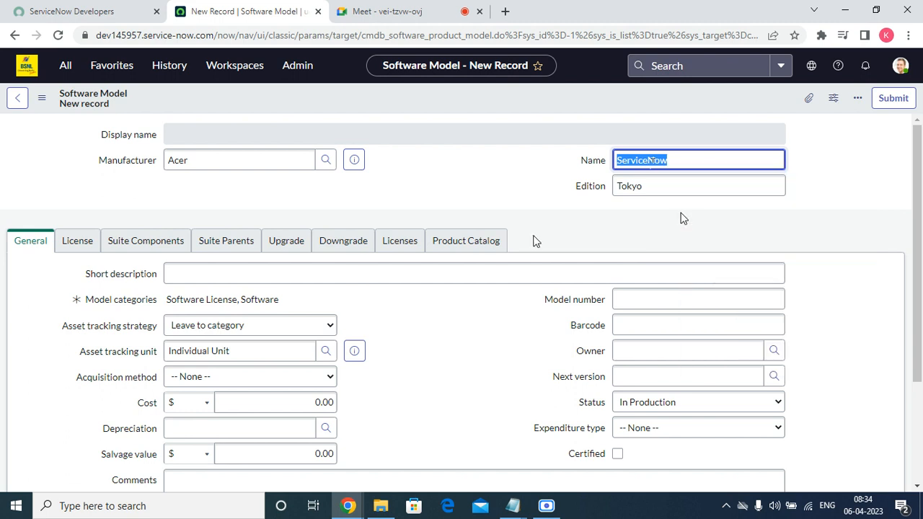
pyautogui.click(308, 280)
pyautogui.rightClick(307, 281)
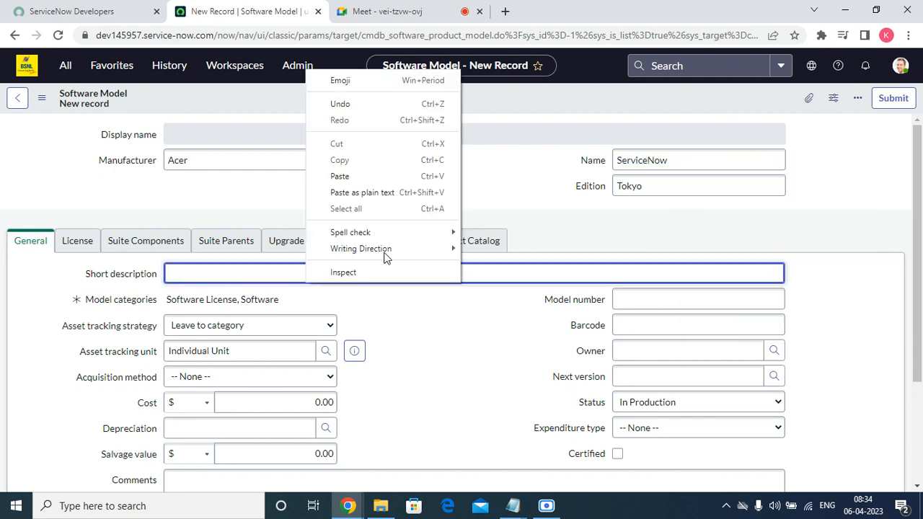
pyautogui.click(373, 176)
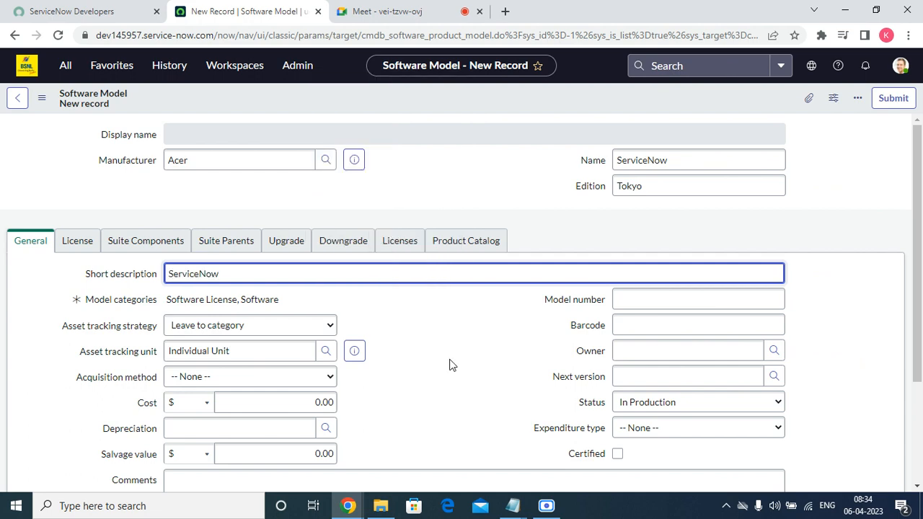
# Step: Set asset tracking strategy back to Leave to category and save the software model
pyautogui.scroll(-2, 453, 367)
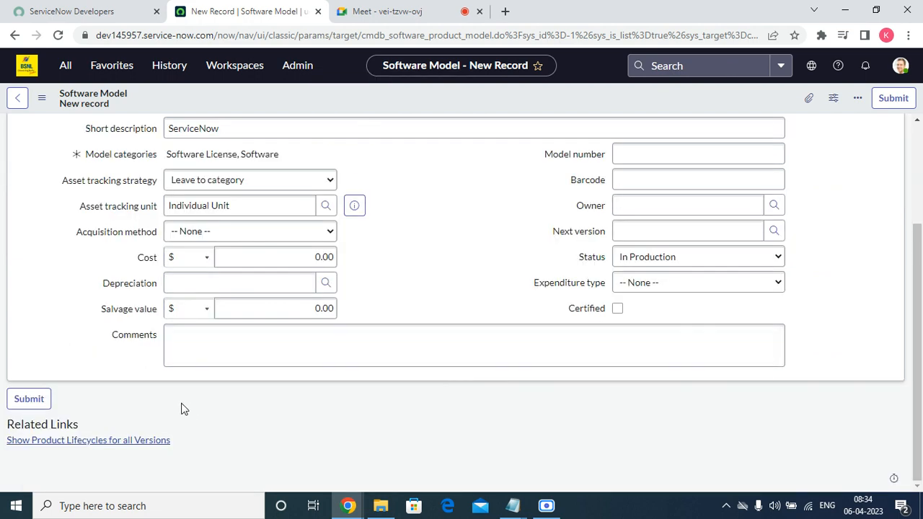
pyautogui.scroll(2, 187, 382)
pyautogui.click(205, 328)
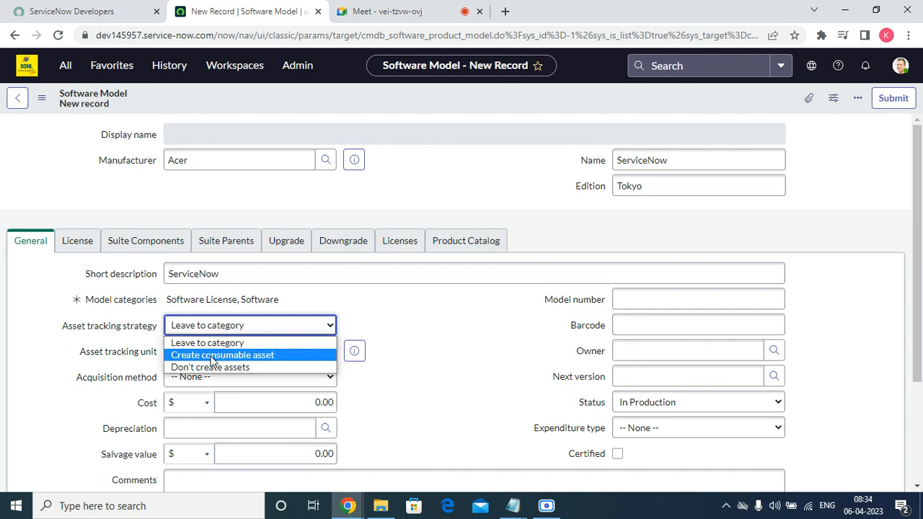
pyautogui.click(213, 356)
pyautogui.click(267, 325)
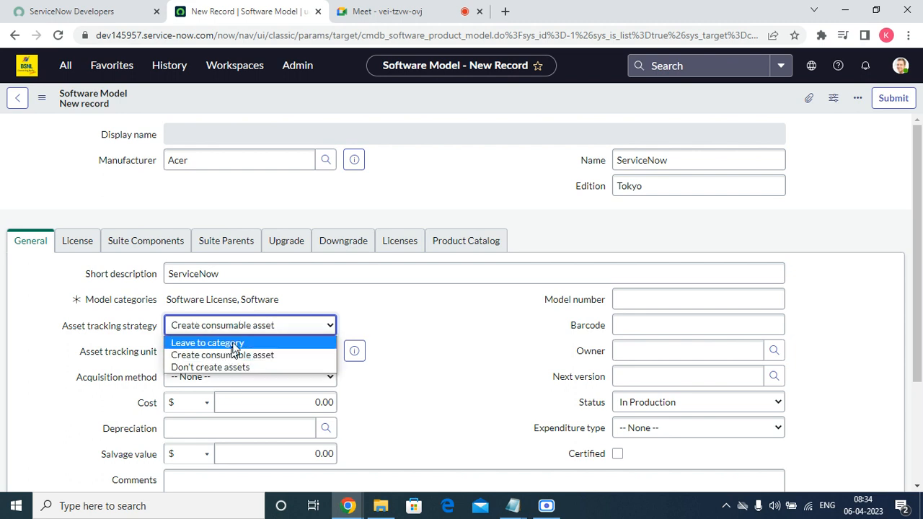
pyautogui.click(234, 343)
pyautogui.rightClick(340, 94)
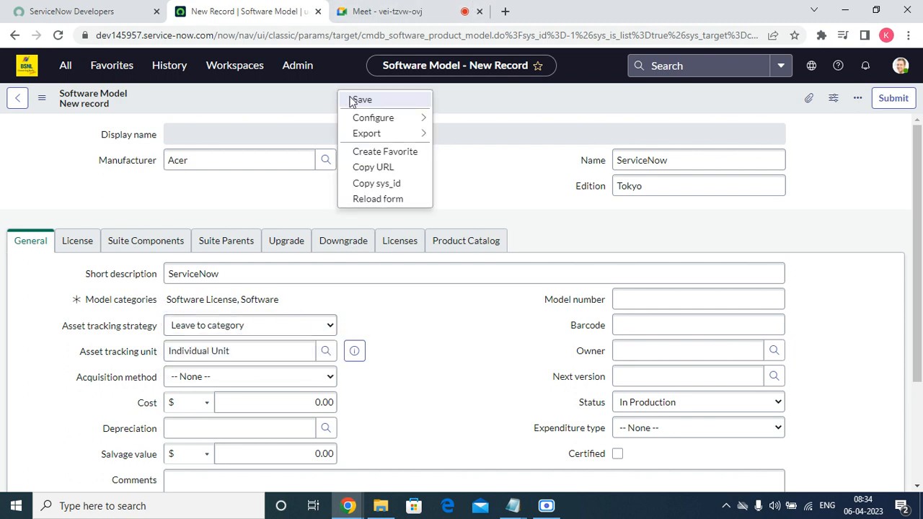
pyautogui.click(363, 100)
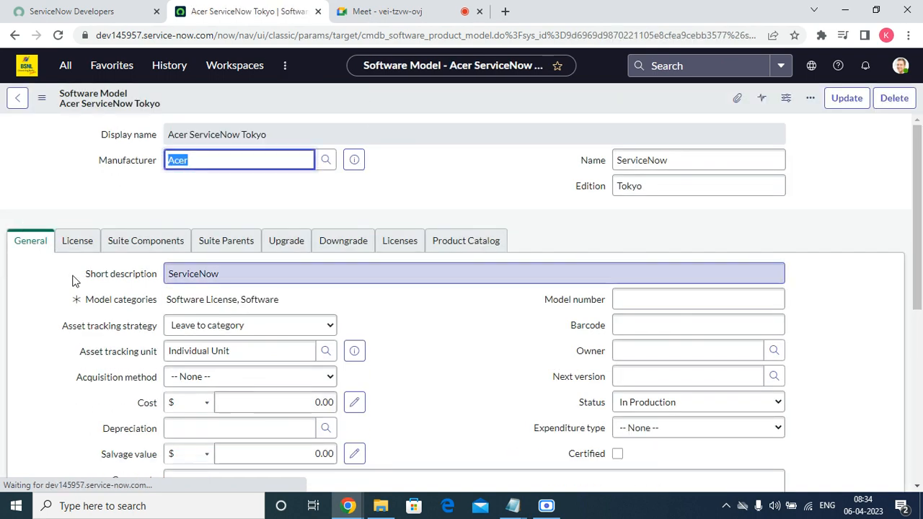
# Step: Show the License details, leaving version, build, category and single or multi license at None
pyautogui.click(77, 240)
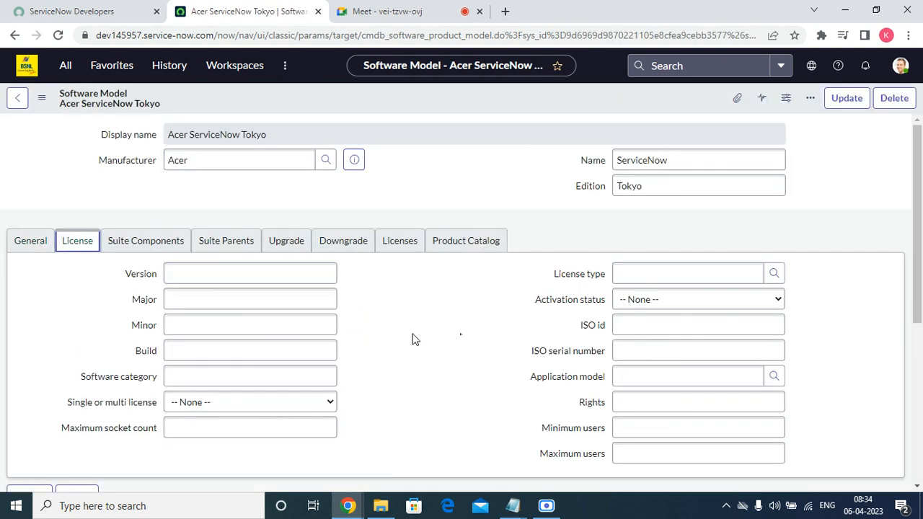
pyautogui.click(215, 304)
pyautogui.click(198, 328)
pyautogui.click(194, 352)
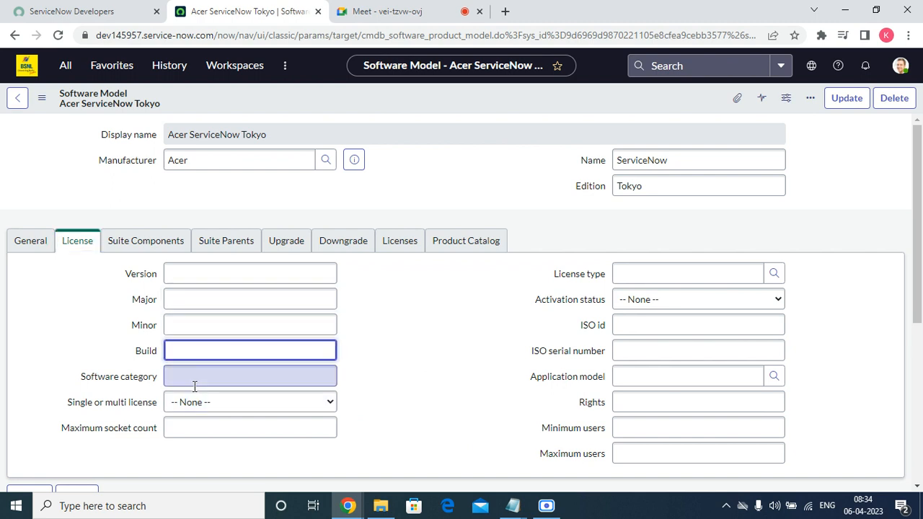
pyautogui.click(194, 387)
pyautogui.click(190, 402)
pyautogui.click(395, 399)
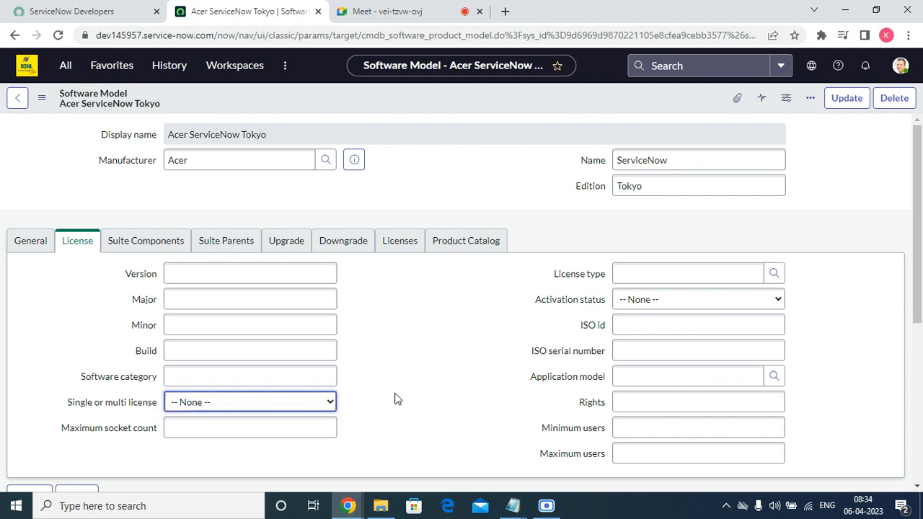
pyautogui.click(279, 430)
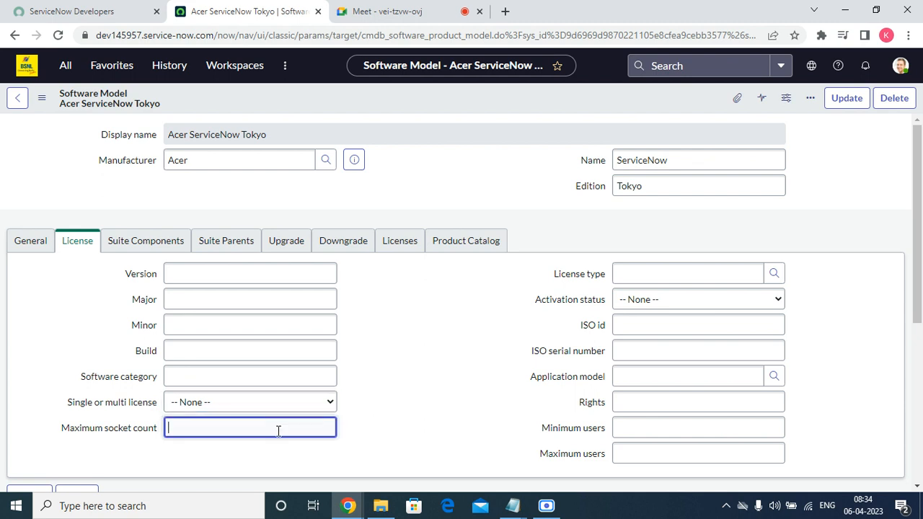
# Step: Check the License type options without choosing one and leave Activation status at None
pyautogui.click(635, 273)
pyautogui.click(775, 273)
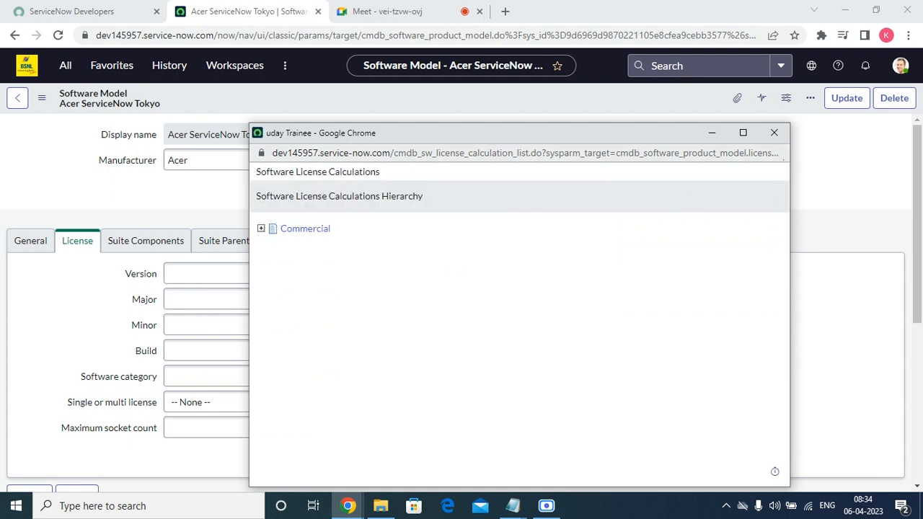
pyautogui.click(773, 134)
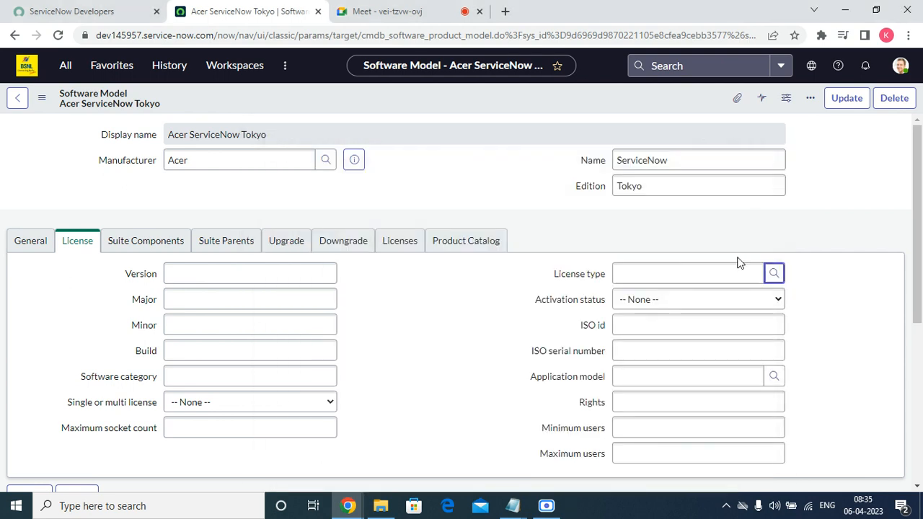
pyautogui.click(705, 299)
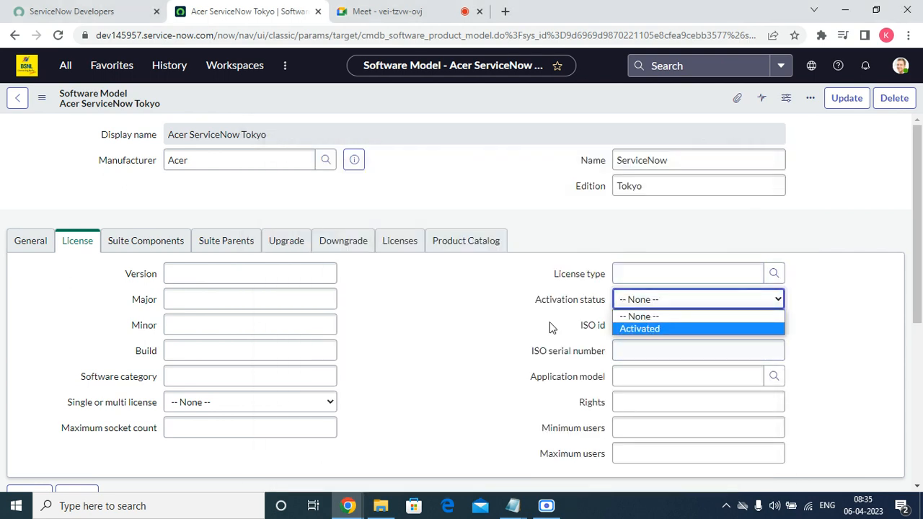
pyautogui.click(627, 324)
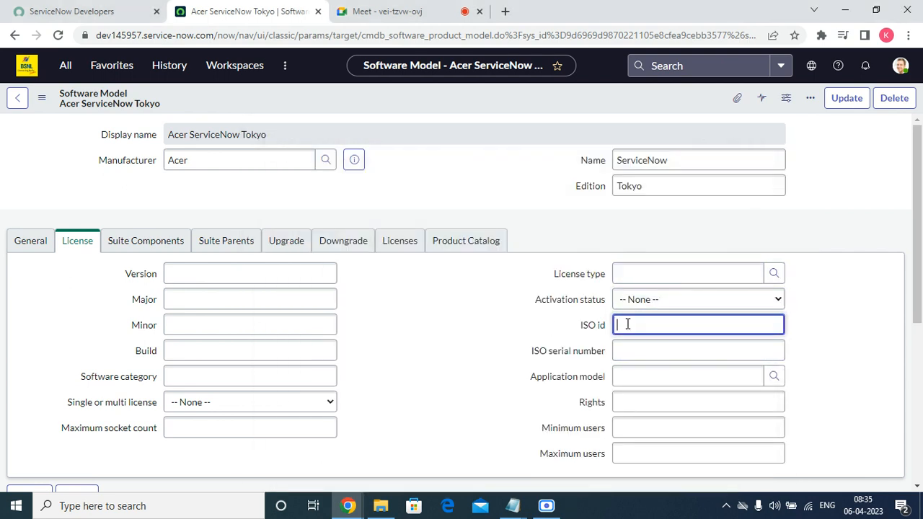
pyautogui.click(781, 381)
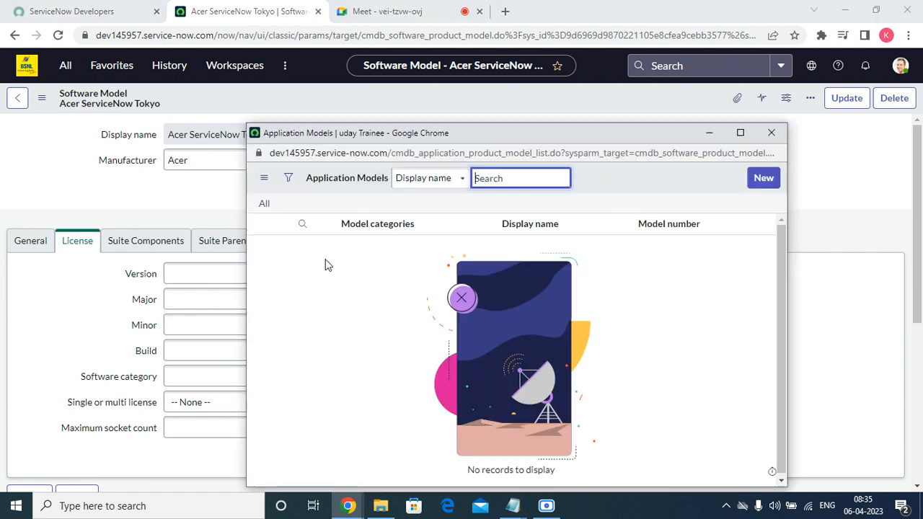
# Step: Start a new application model with manufacturer Acer, name and short description ServiceNow
pyautogui.click(764, 178)
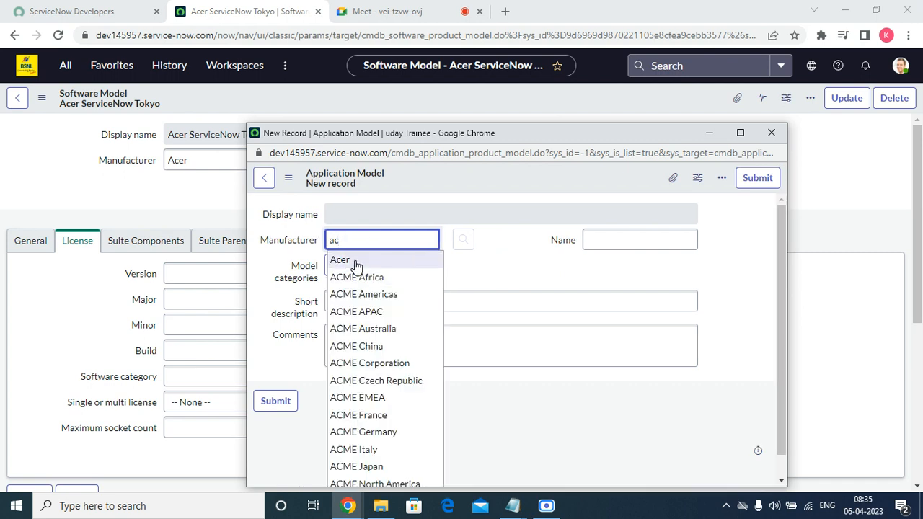
pyautogui.click(338, 261)
pyautogui.click(624, 236)
pyautogui.rightClick(624, 237)
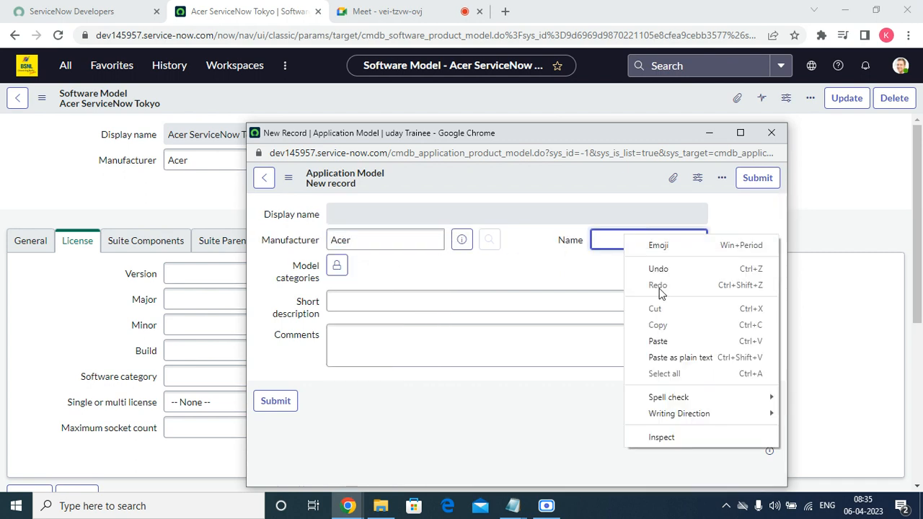
pyautogui.click(668, 340)
pyautogui.rightClick(413, 302)
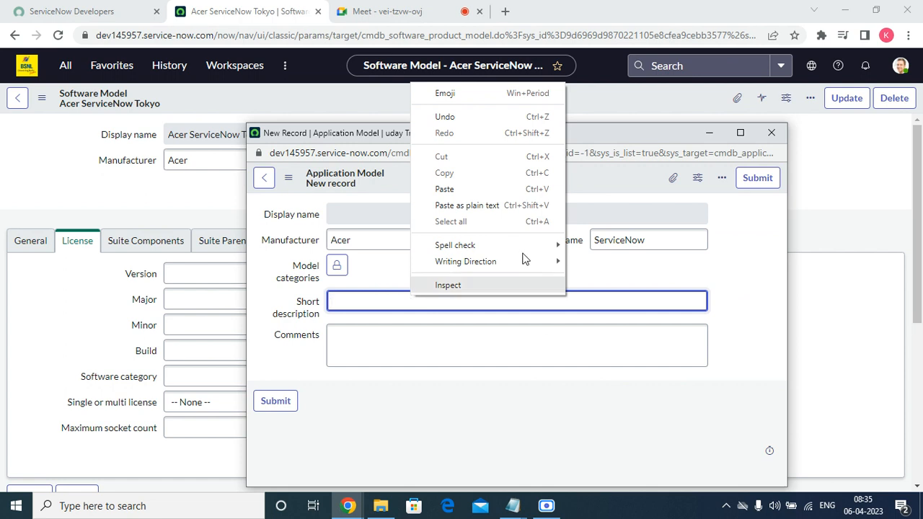
pyautogui.click(412, 189)
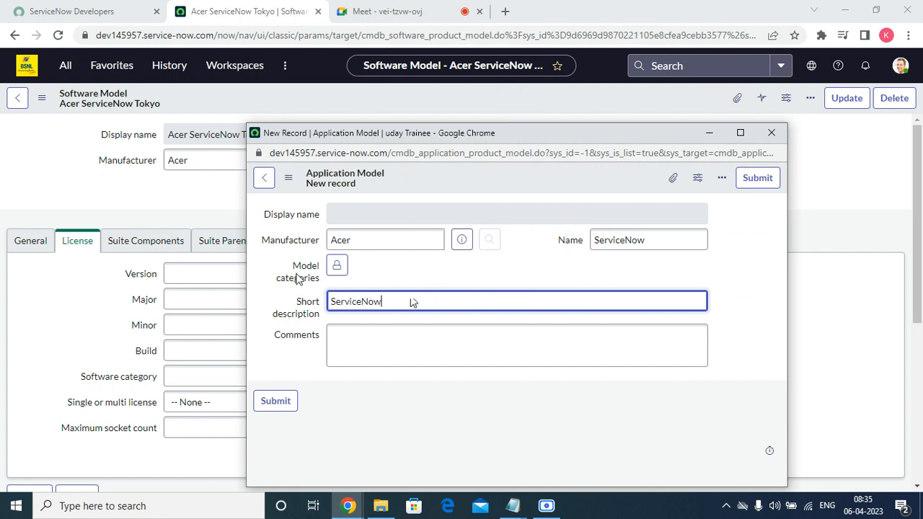
# Step: Add the Servicenow model category and submit the application model
pyautogui.click(348, 271)
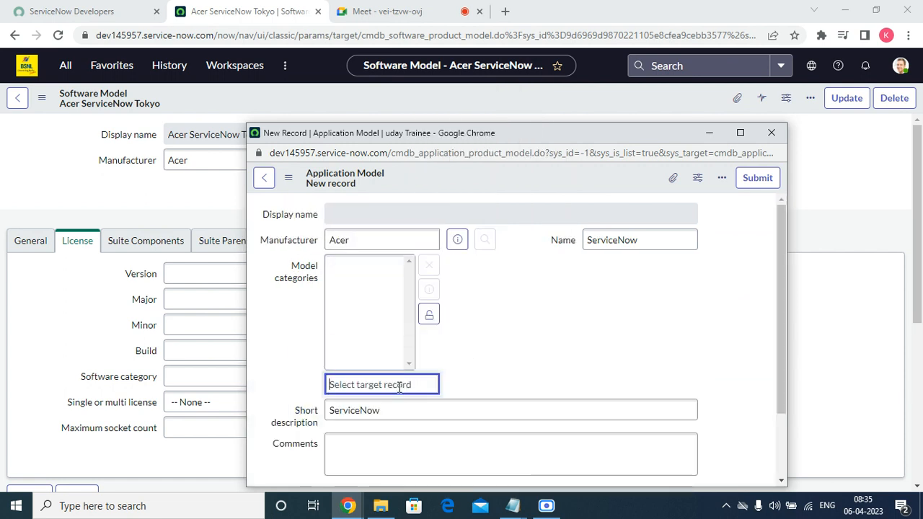
pyautogui.write('s')
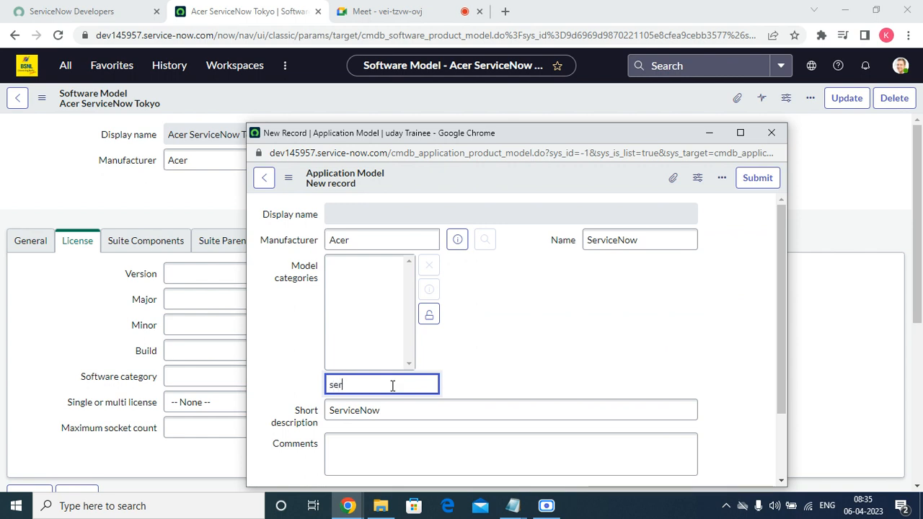
pyautogui.write('er')
pyautogui.click(350, 421)
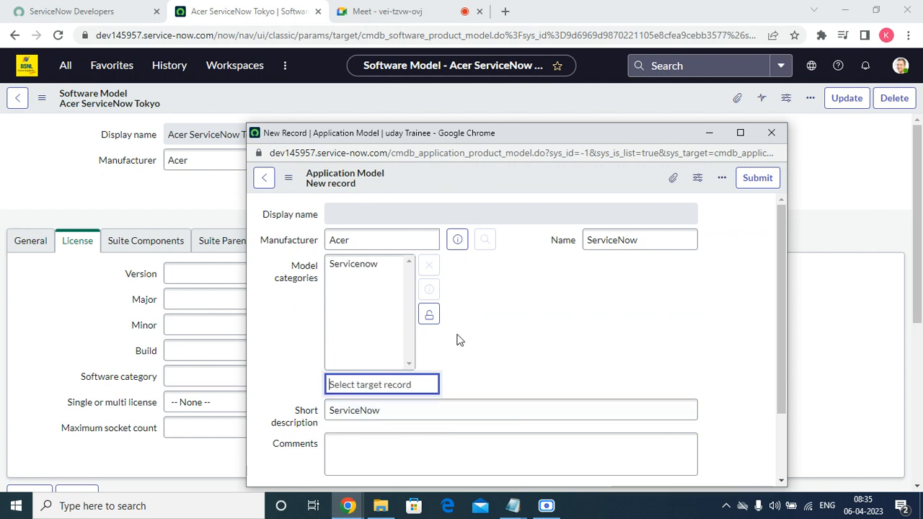
pyautogui.click(431, 315)
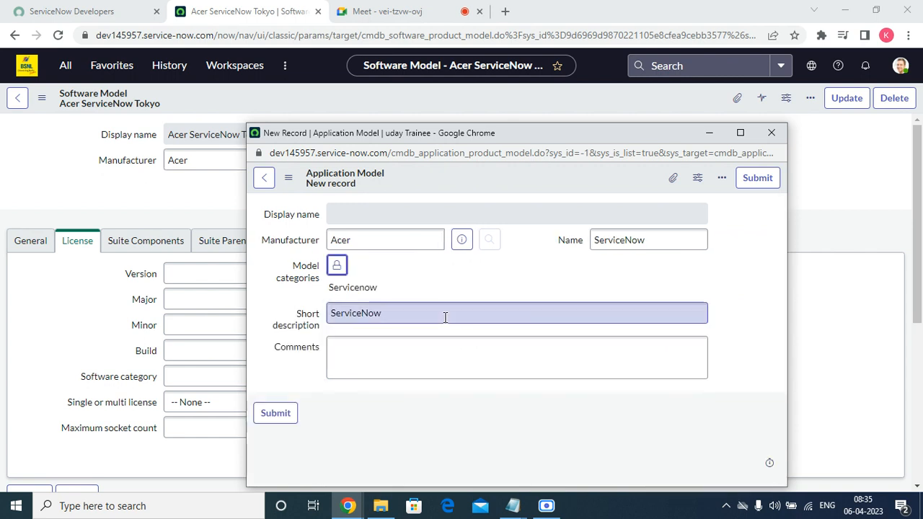
pyautogui.click(760, 180)
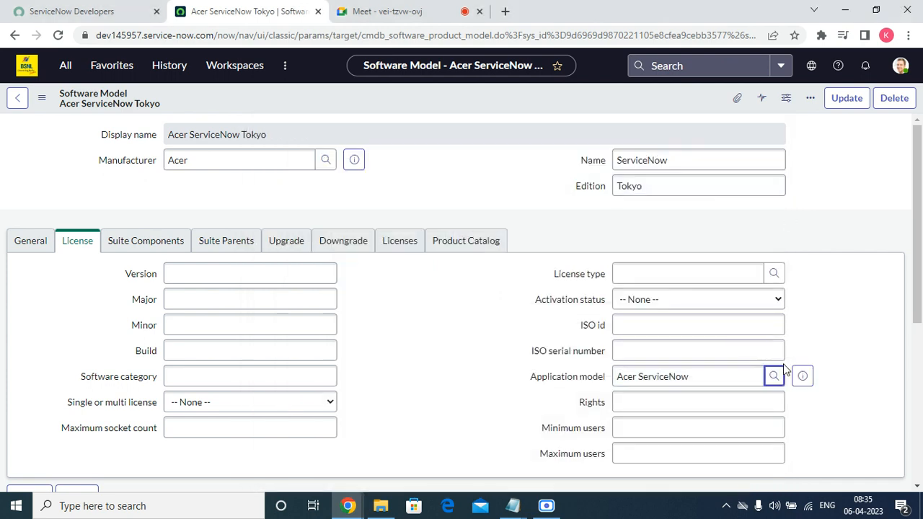
# Step: Review the Rights, minimum and maximum users, and suite component fields, leaving them empty
pyautogui.click(623, 405)
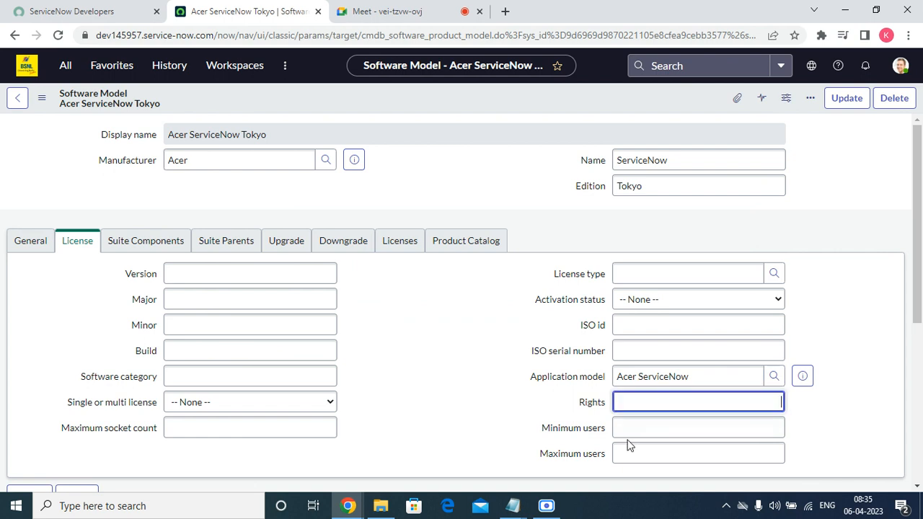
pyautogui.click(628, 430)
pyautogui.click(634, 454)
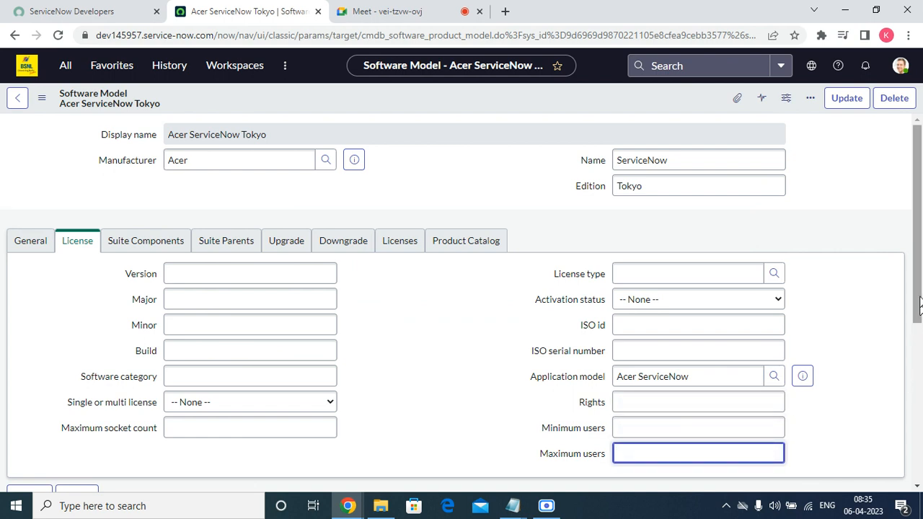
pyautogui.scroll(-1, 920, 333)
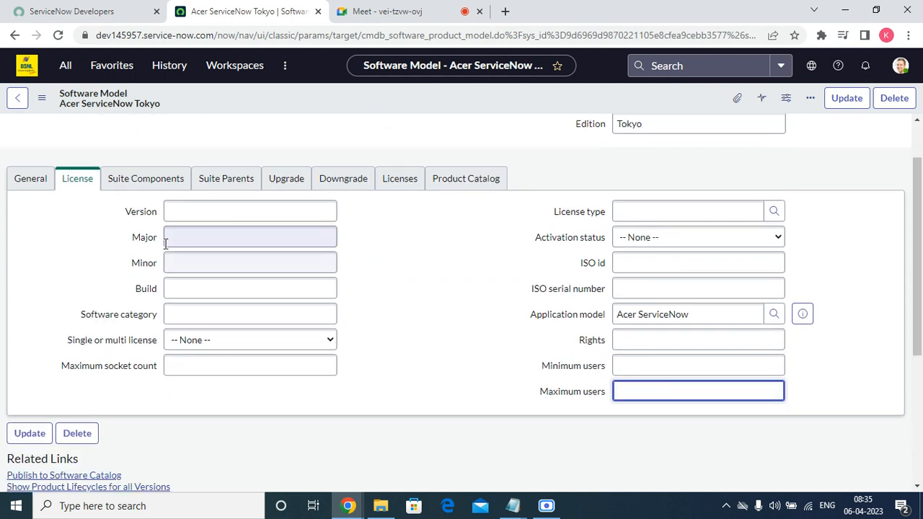
pyautogui.click(159, 184)
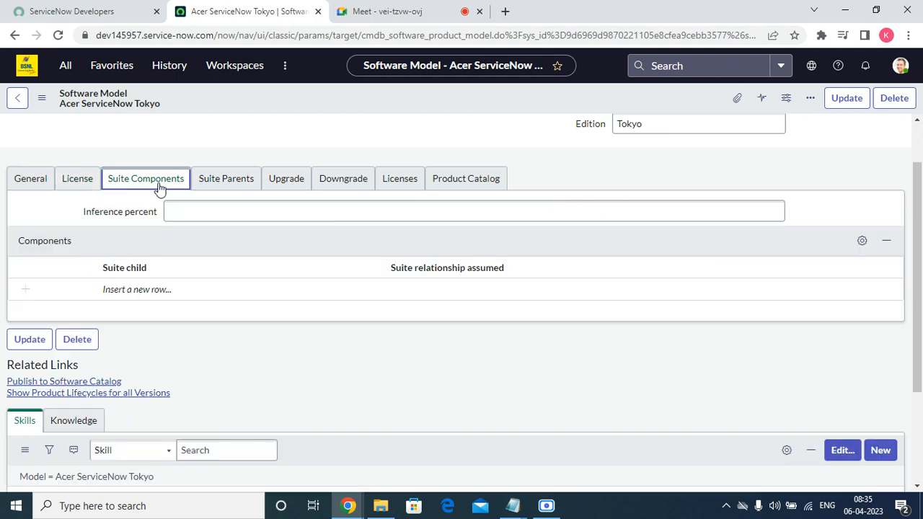
pyautogui.click(202, 219)
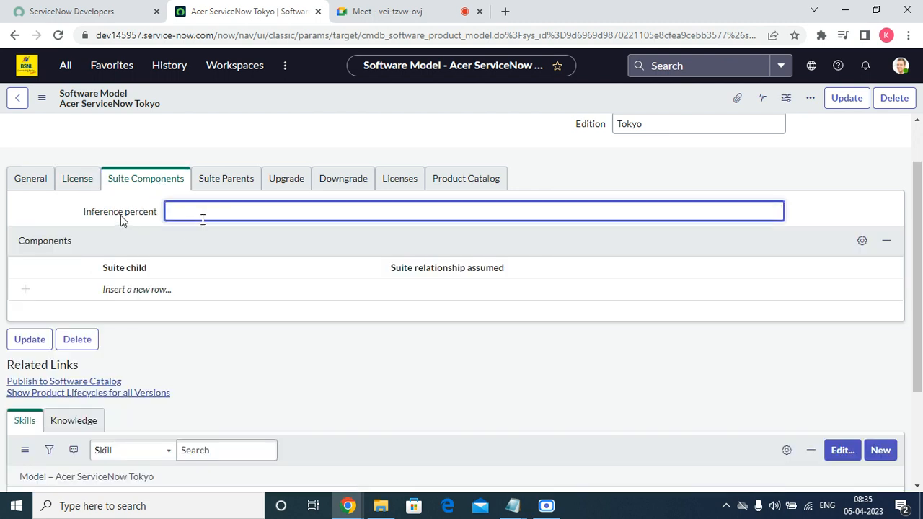
pyautogui.moveTo(120, 215)
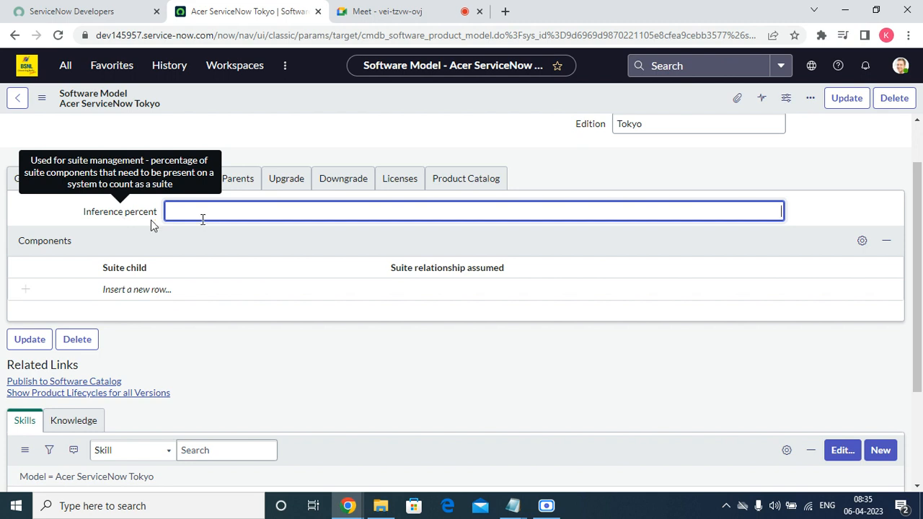
# Step: Check the Suite parents, Upgrades, Downgrades, Licenses and Product Catalog sections, then save the model
pyautogui.click(231, 180)
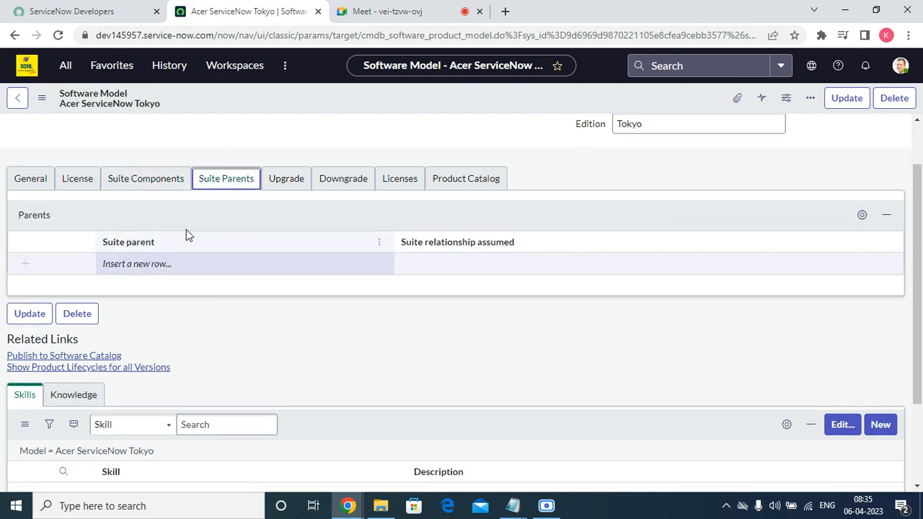
pyautogui.click(298, 177)
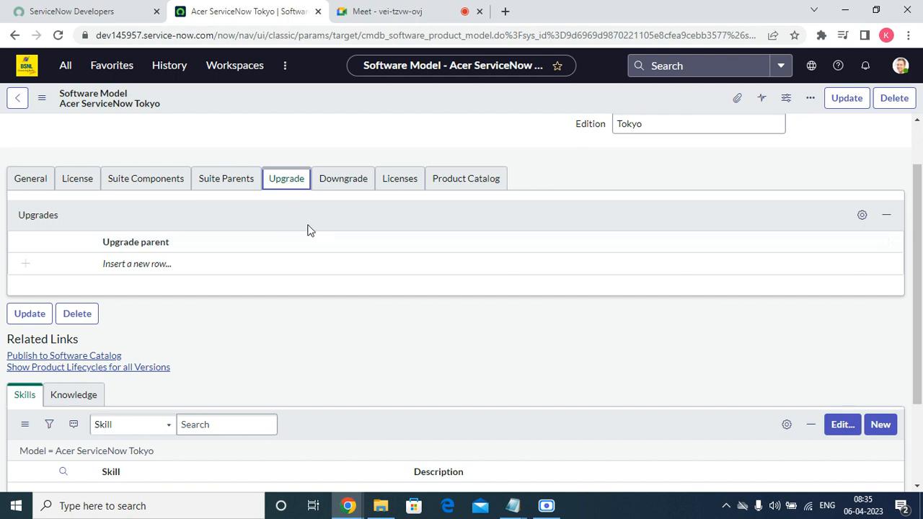
pyautogui.click(339, 185)
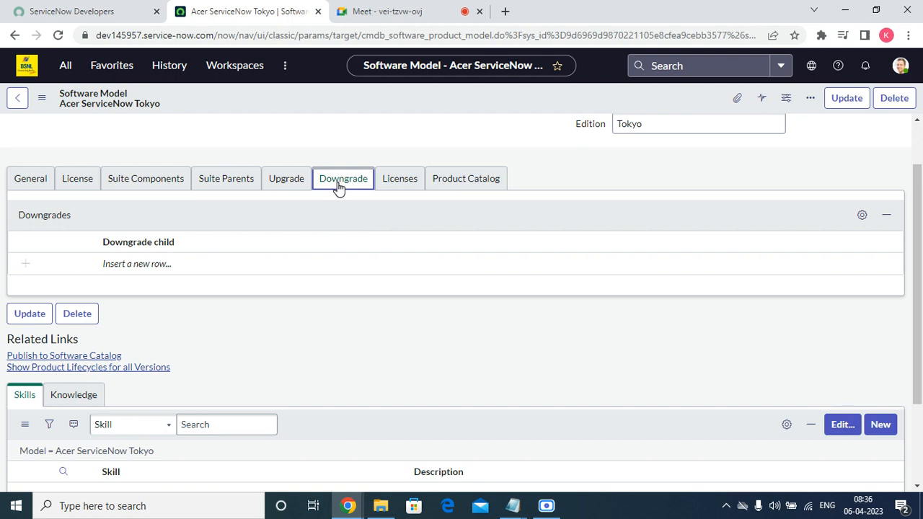
pyautogui.click(411, 178)
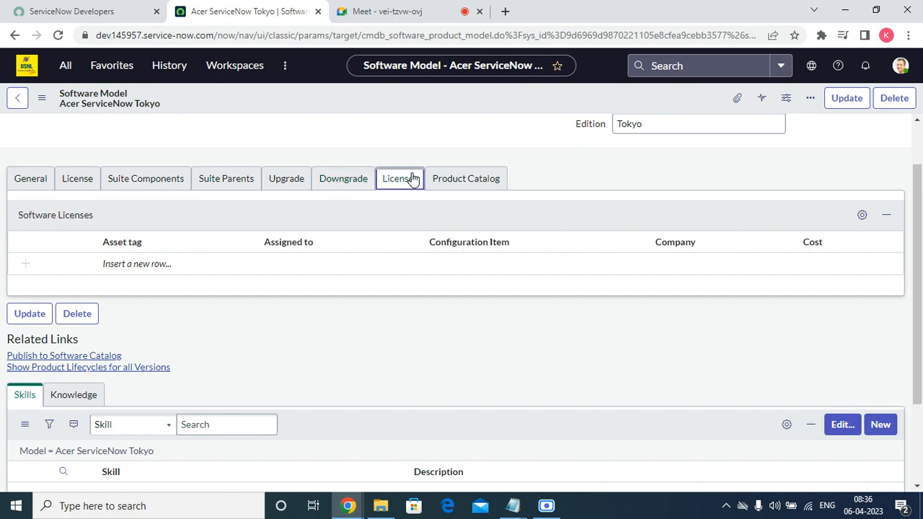
pyautogui.click(461, 183)
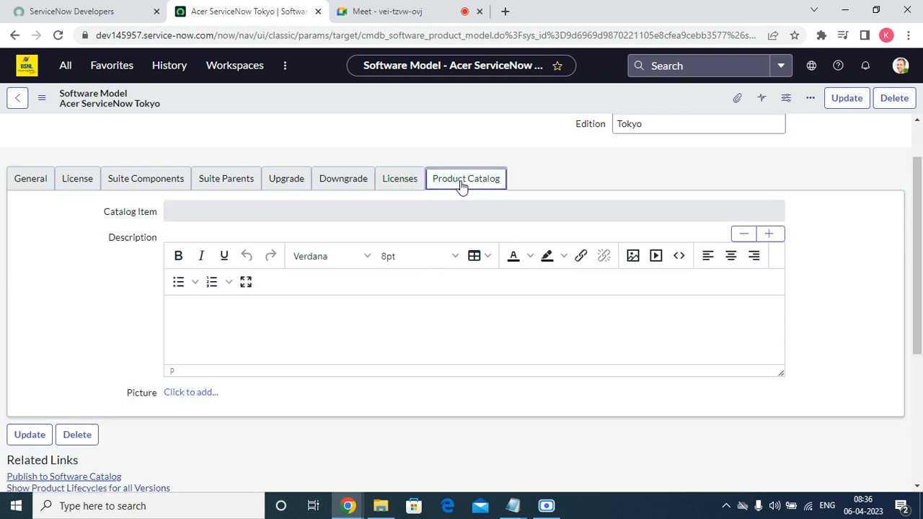
pyautogui.click(324, 315)
pyautogui.scroll(1, 501, 277)
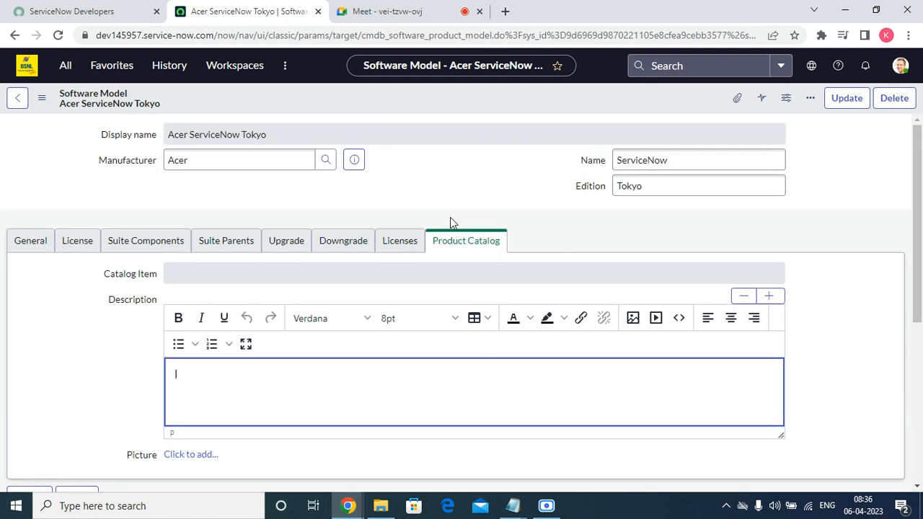
pyautogui.rightClick(516, 96)
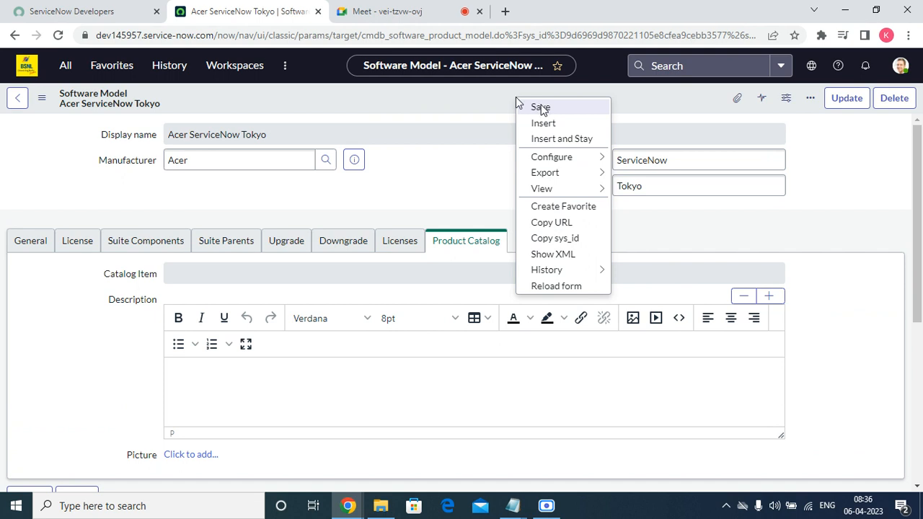
pyautogui.click(540, 108)
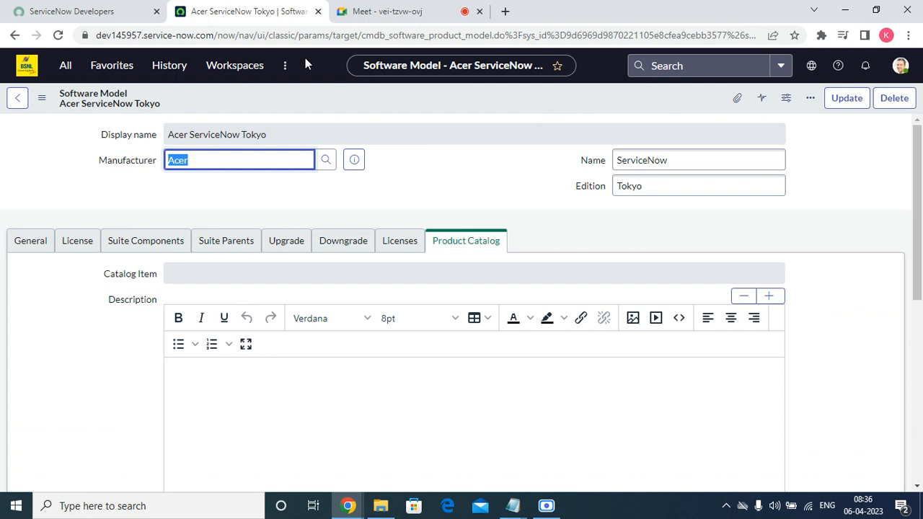
# Step: Filter the application navigator for 'softwa' and open Contracts > Software Licenses
pyautogui.click(119, 67)
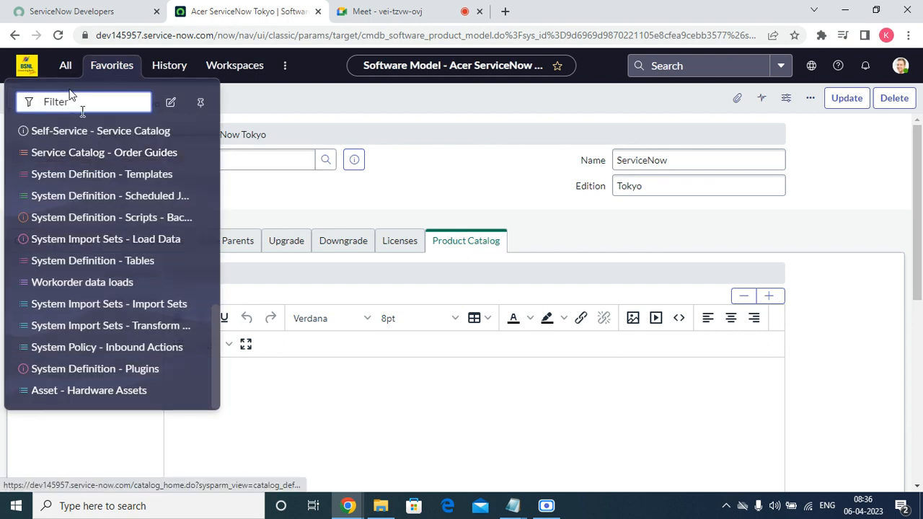
pyautogui.click(65, 66)
pyautogui.write('softwa')
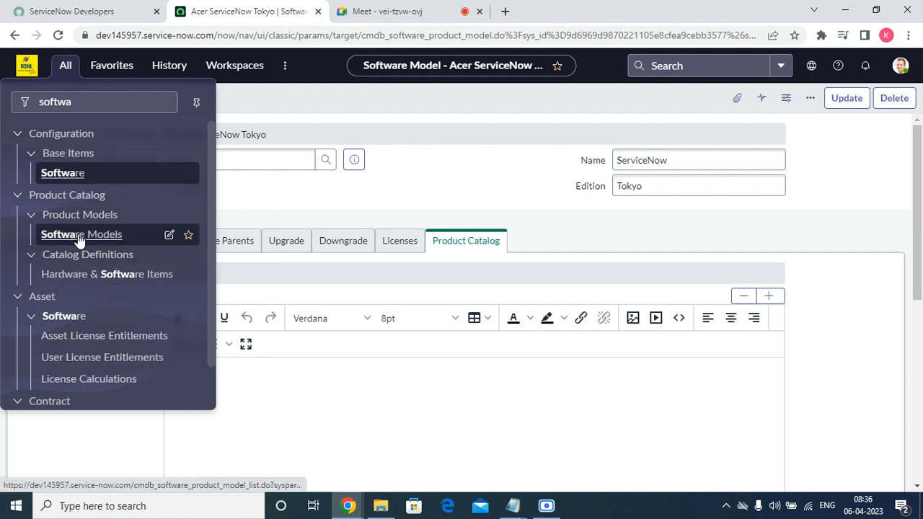
pyautogui.scroll(-1, 93, 378)
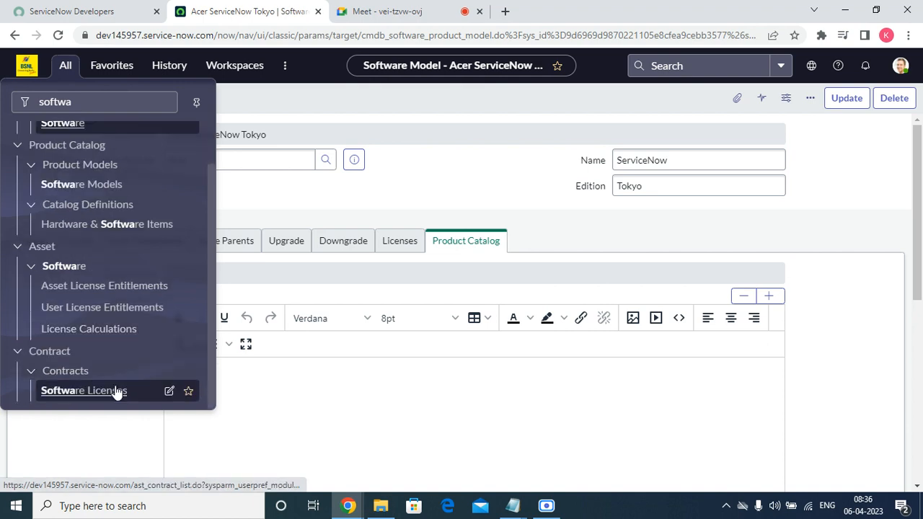
pyautogui.click(116, 390)
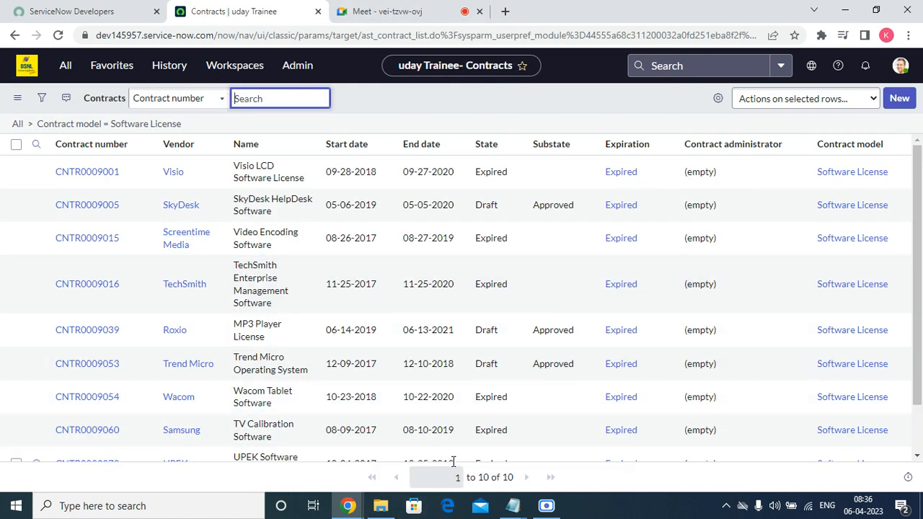
pyautogui.scroll(-2, 315, 225)
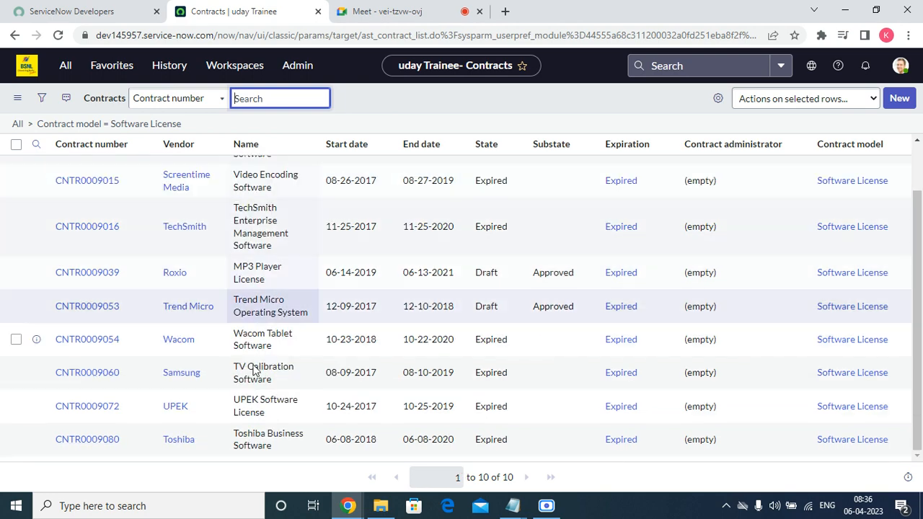
pyautogui.scroll(2, 108, 180)
pyautogui.click(64, 66)
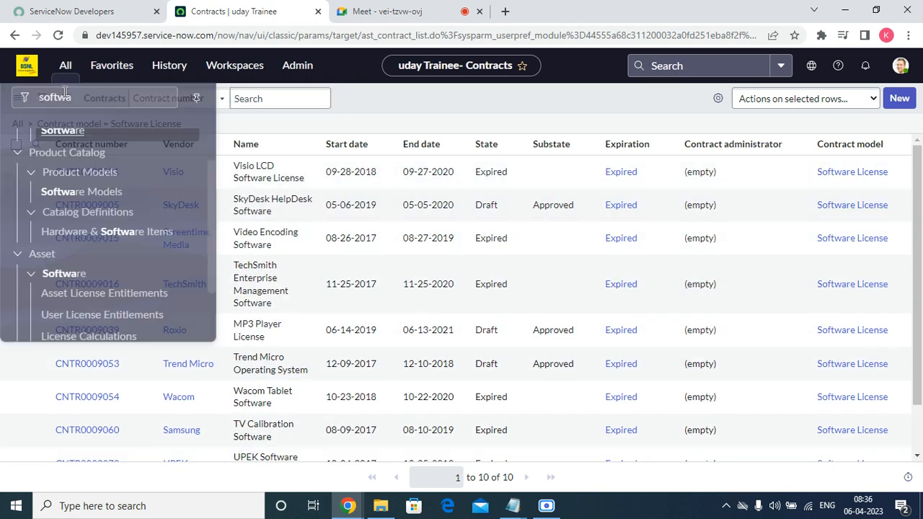
# Step: Change the navigator filter to 'asset' and open Portfolios > All Assets
pyautogui.doubleClick(99, 101)
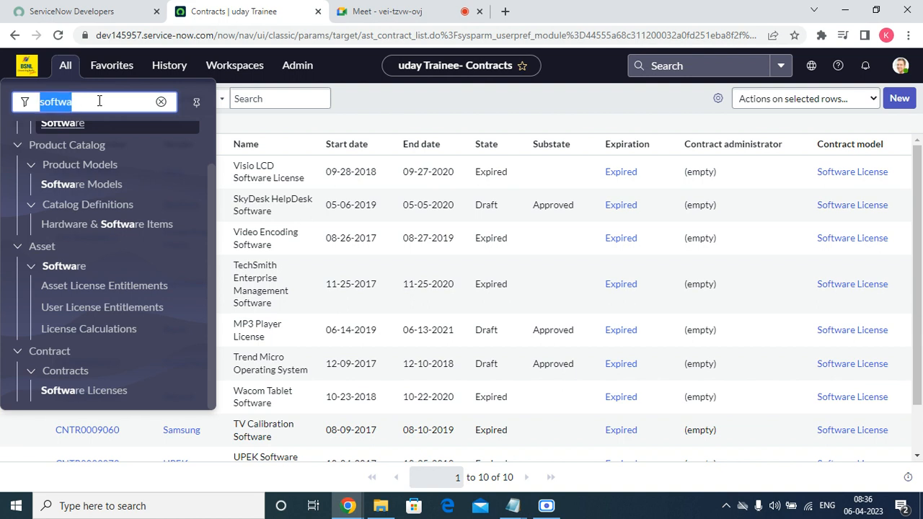
pyautogui.write('asses')
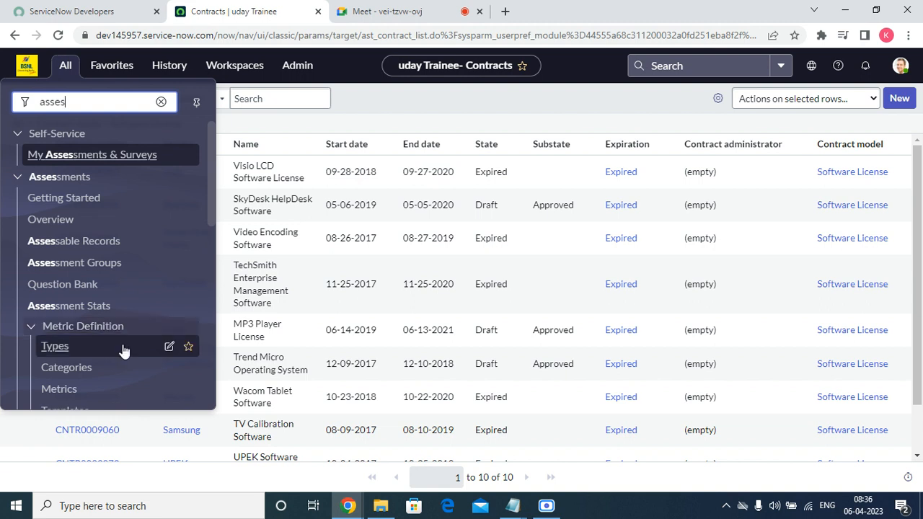
pyautogui.scroll(-5, 124, 350)
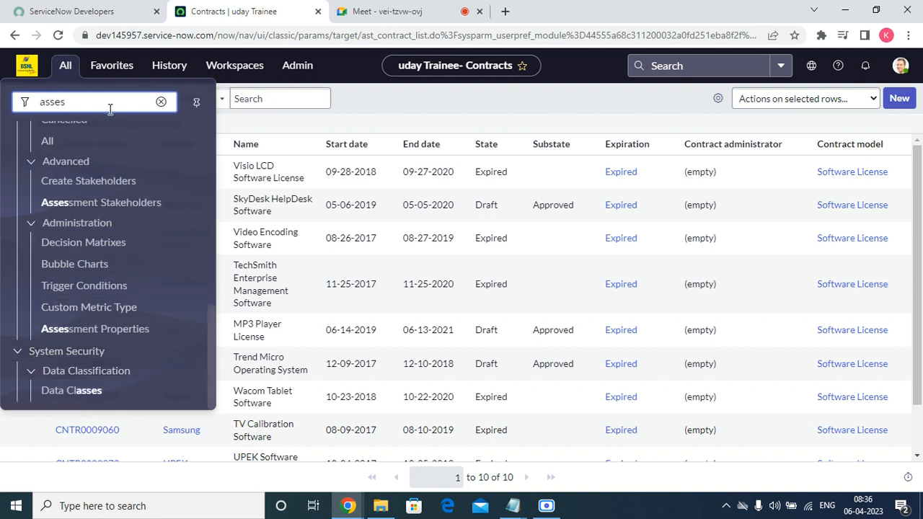
pyautogui.write('t')
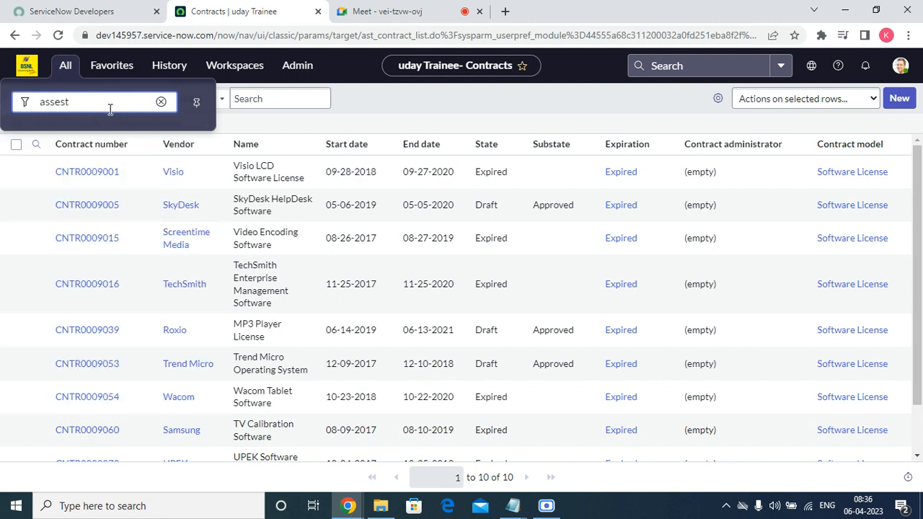
pyautogui.press('BackSpace')
pyautogui.press('BackSpace')
pyautogui.write('t')
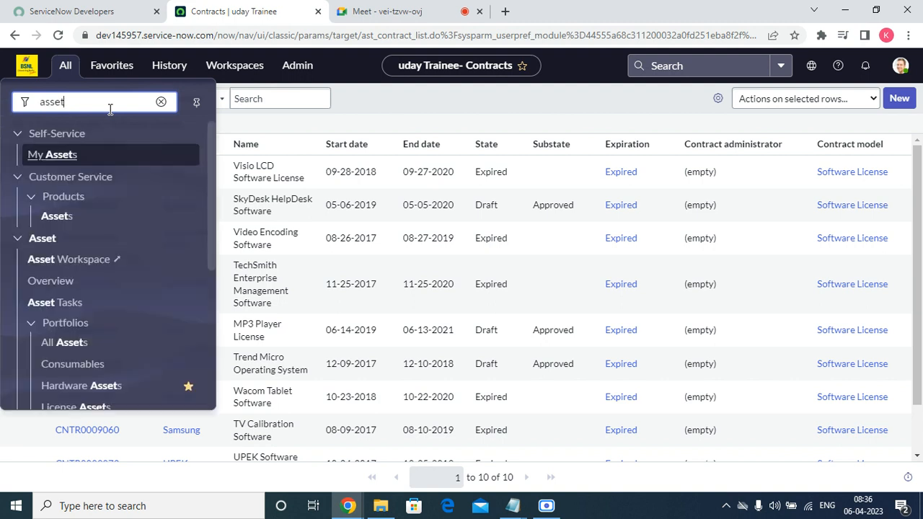
pyautogui.click(81, 352)
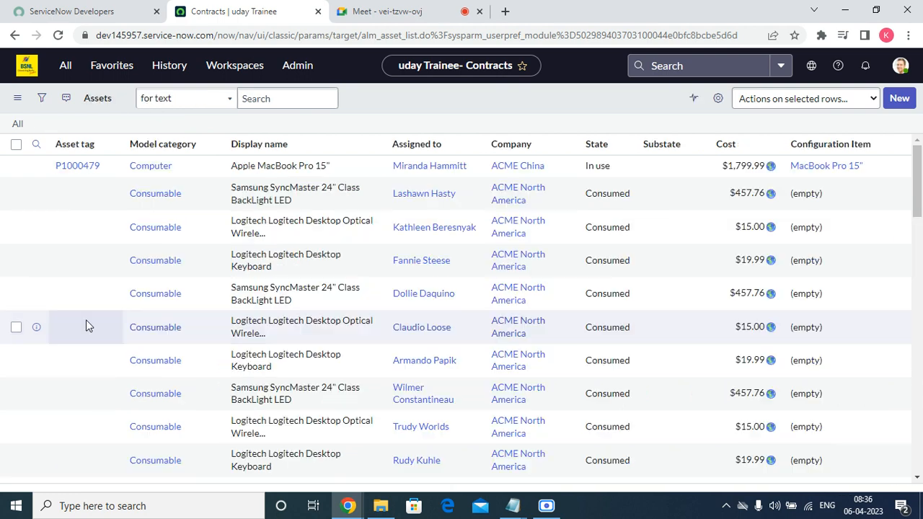
# Step: Create a new License asset and pick Acer ServiceNow Tokyo as its model
pyautogui.click(896, 105)
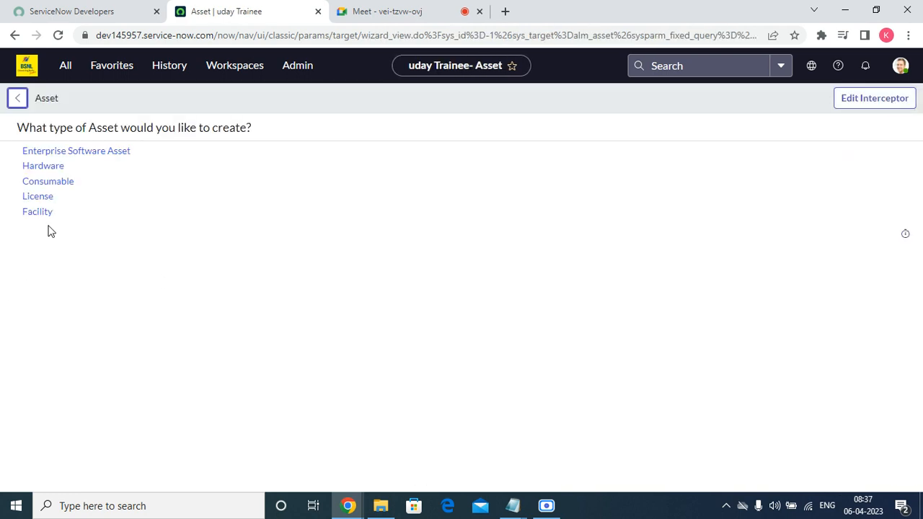
pyautogui.click(39, 198)
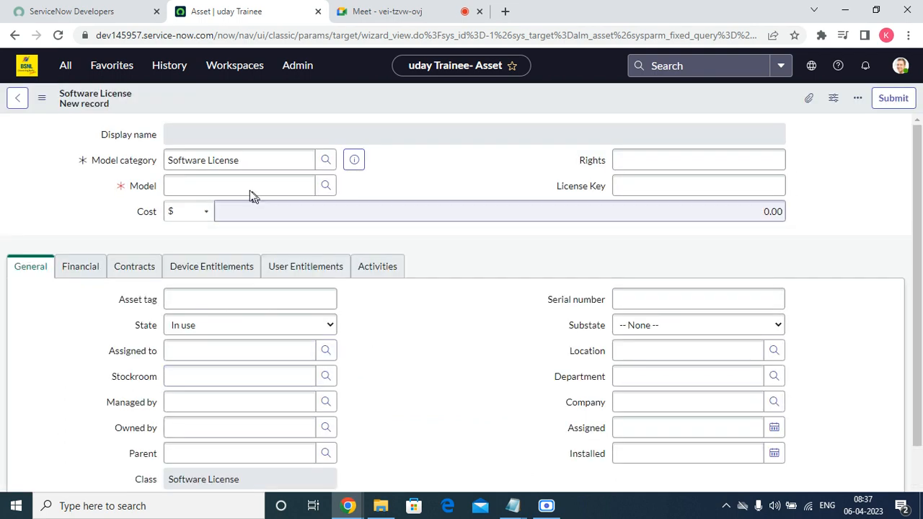
pyautogui.click(327, 188)
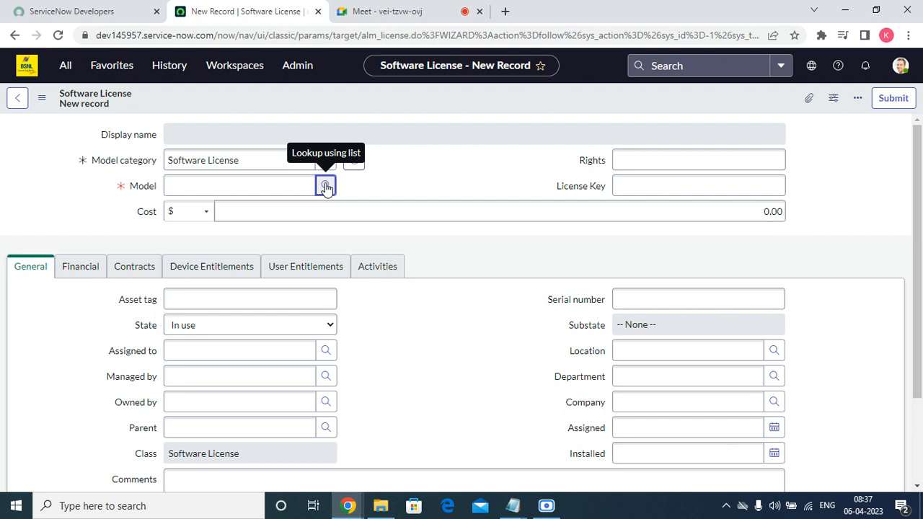
pyautogui.click(326, 187)
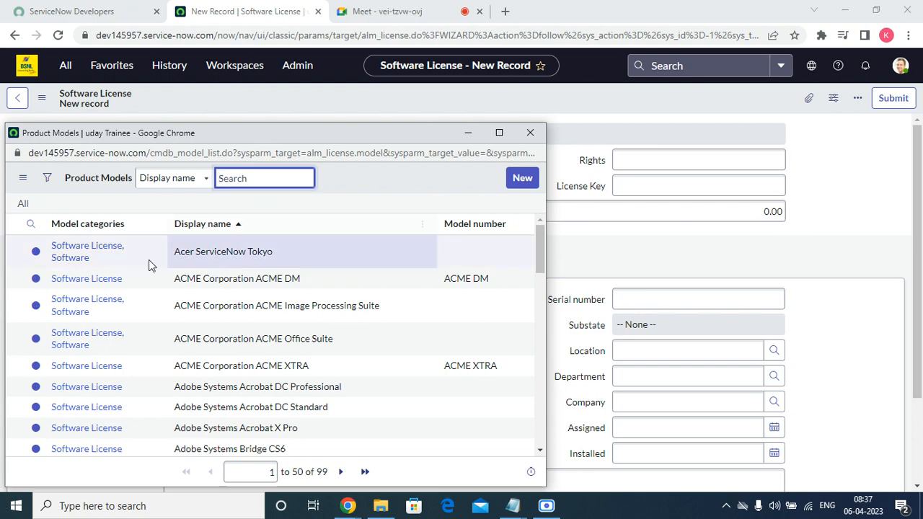
pyautogui.click(64, 252)
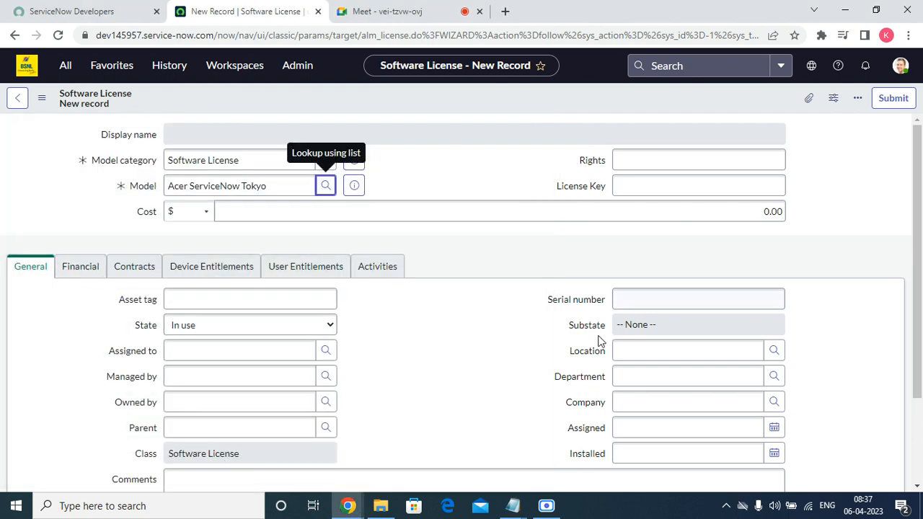
pyautogui.click(657, 344)
# Step: Enter 199 rights and fill in the license key
pyautogui.click(636, 157)
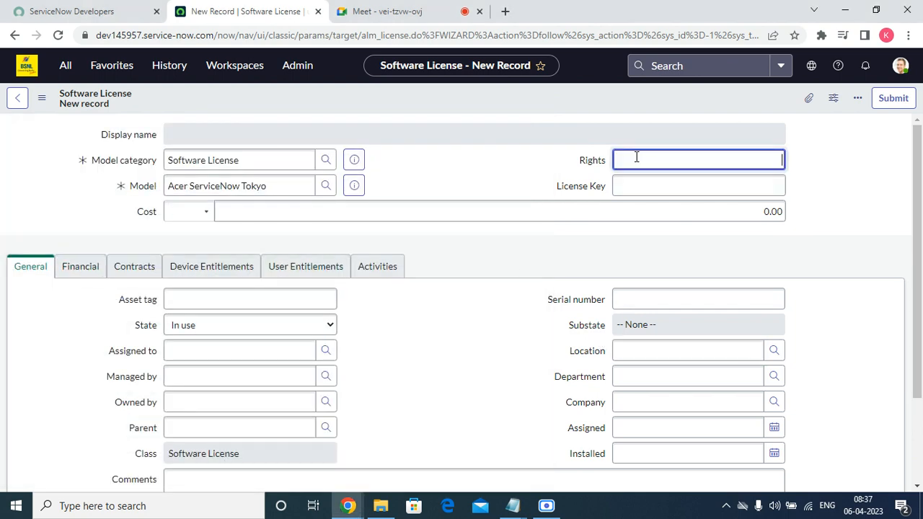
pyautogui.write('1')
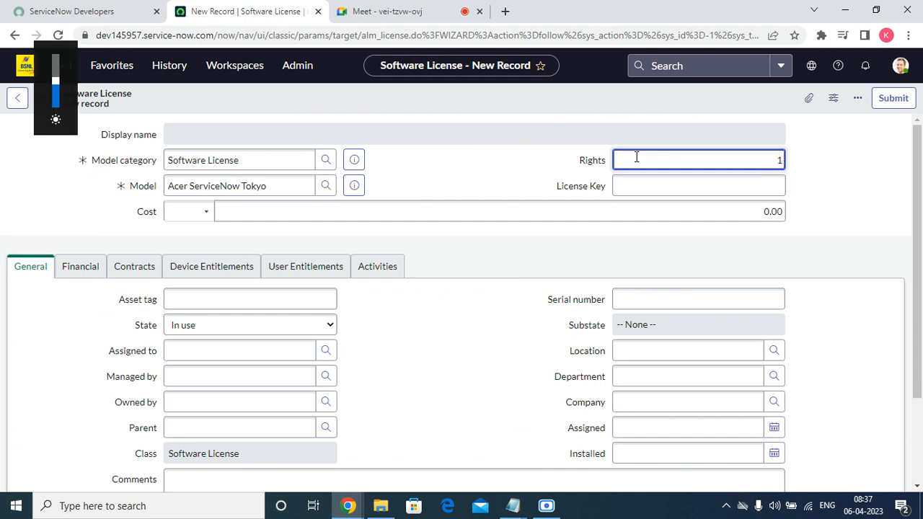
pyautogui.write('99')
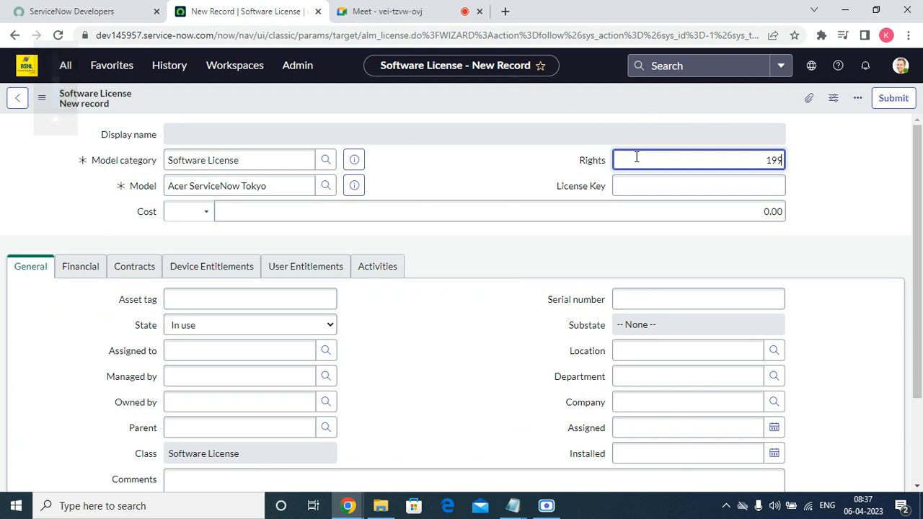
pyautogui.click(640, 191)
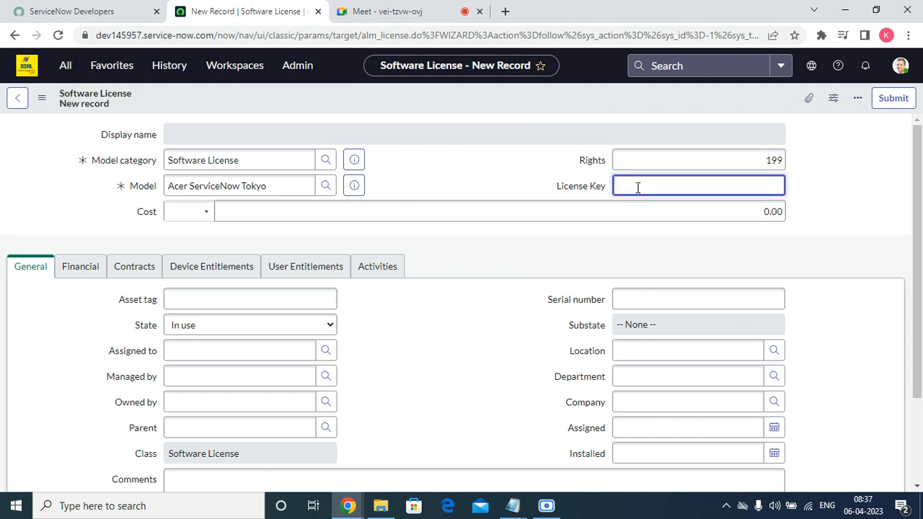
pyautogui.write('445fgt')
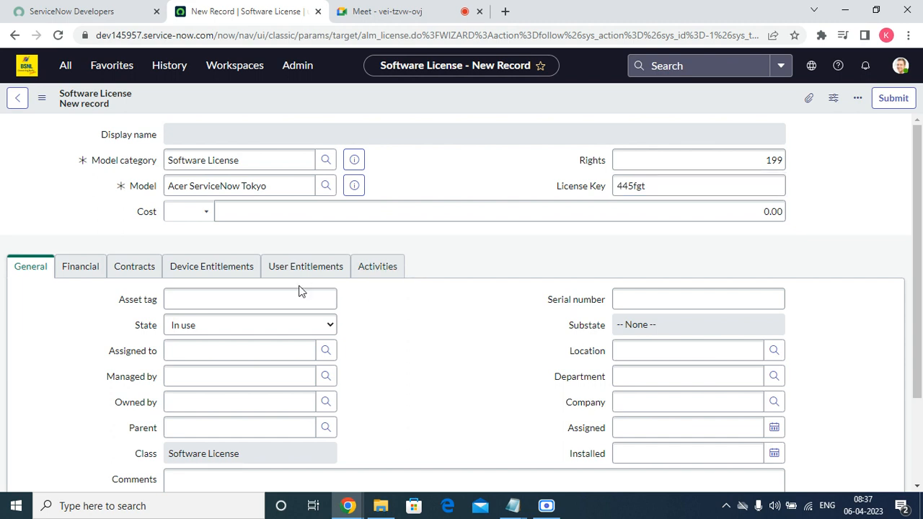
# Step: Set asset tag 445 and serial number 4rg6g, keeping State as In use
pyautogui.click(277, 301)
pyautogui.write('445')
pyautogui.click(628, 300)
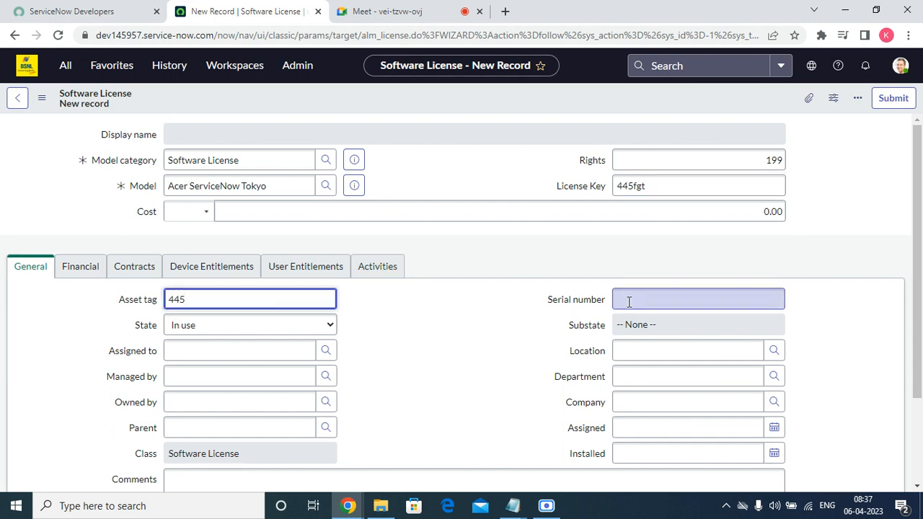
pyautogui.write('4rg6g')
pyautogui.press('Tab')
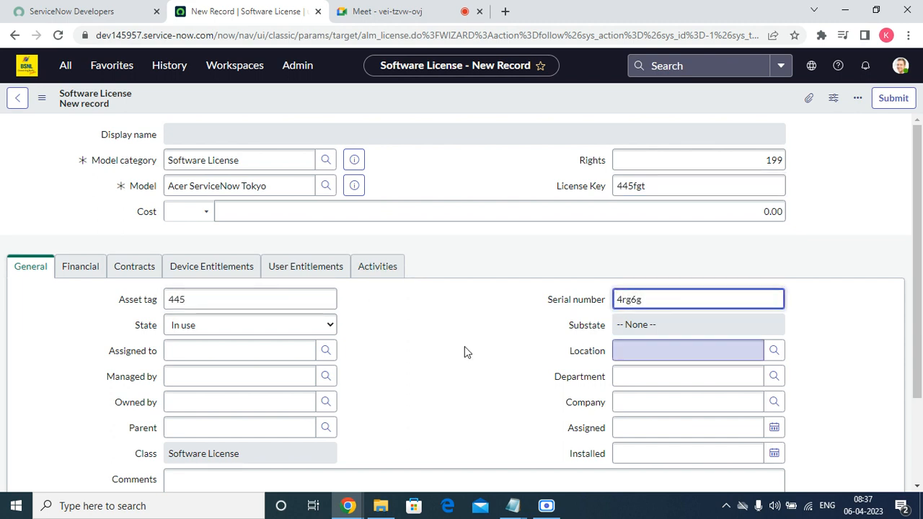
pyautogui.click(253, 329)
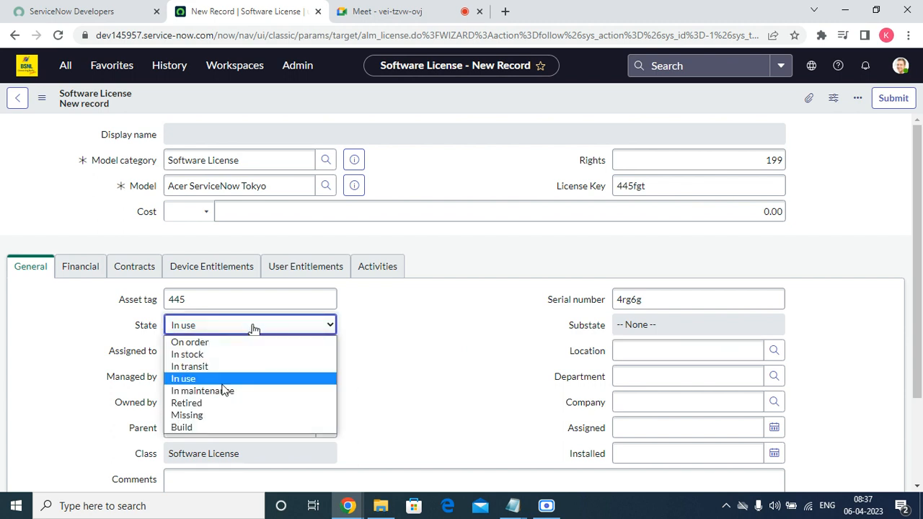
pyautogui.click(443, 346)
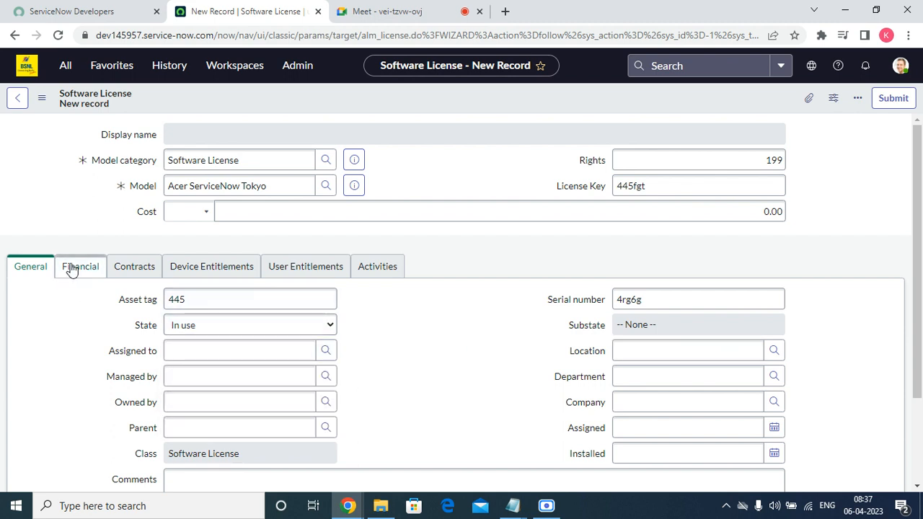
pyautogui.scroll(-2, 351, 421)
pyautogui.scroll(2, 338, 413)
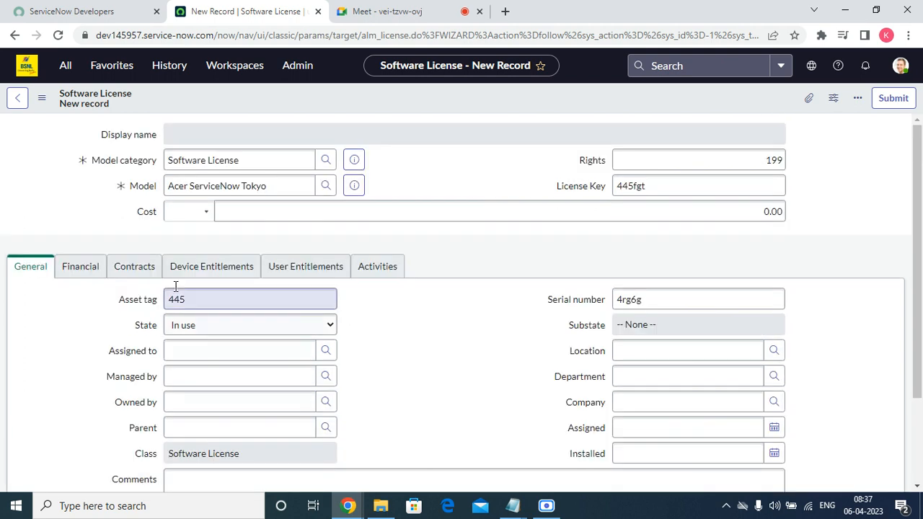
# Step: Set the license's vendor to Acer in the Financial section
pyautogui.click(78, 267)
pyautogui.click(207, 300)
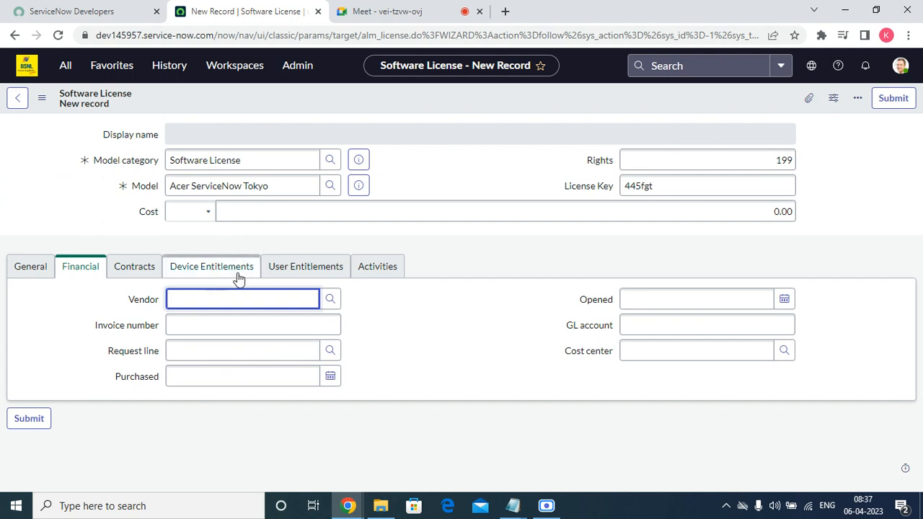
pyautogui.click(330, 299)
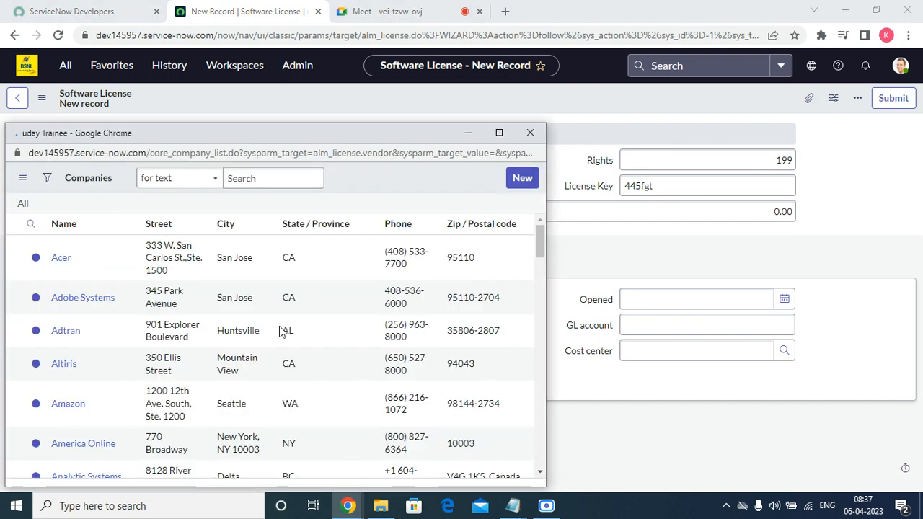
pyautogui.scroll(-10, 113, 367)
pyautogui.scroll(10, 114, 368)
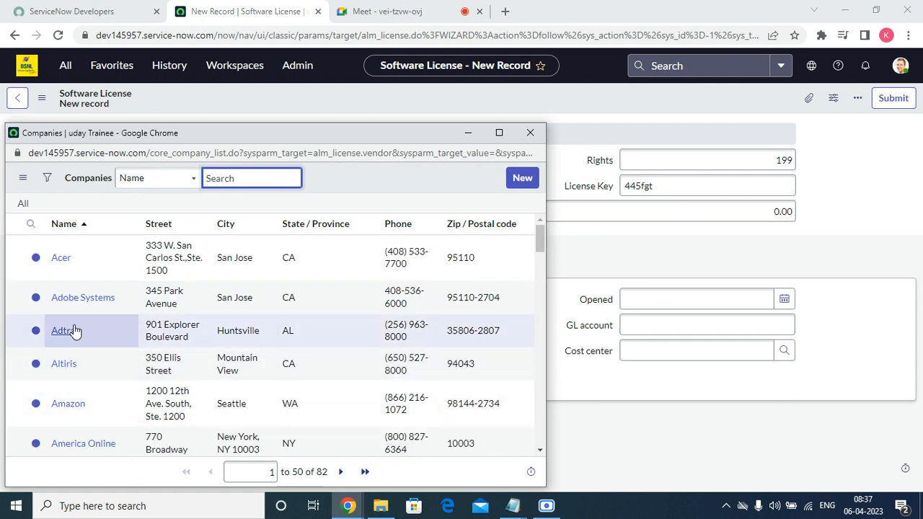
pyautogui.click(62, 260)
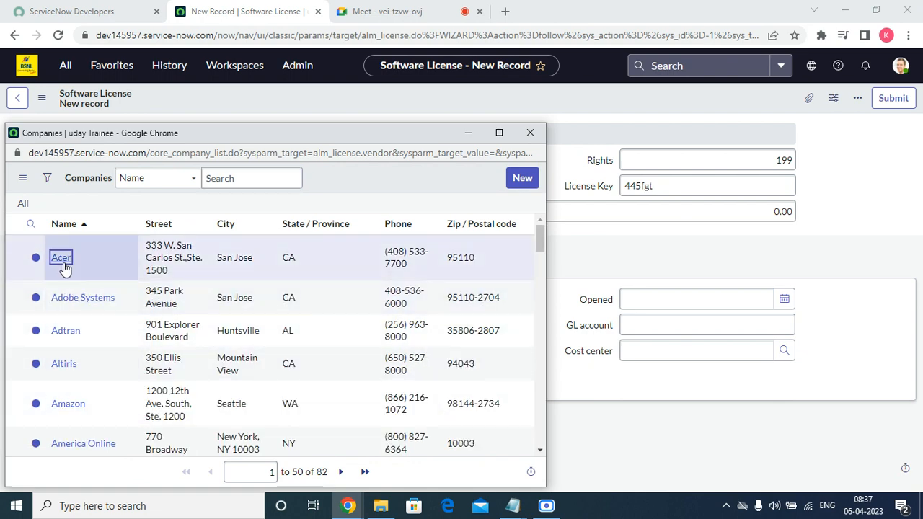
# Step: Leave invoice number, purchased and opened dates, GL account and cost center empty
pyautogui.click(212, 322)
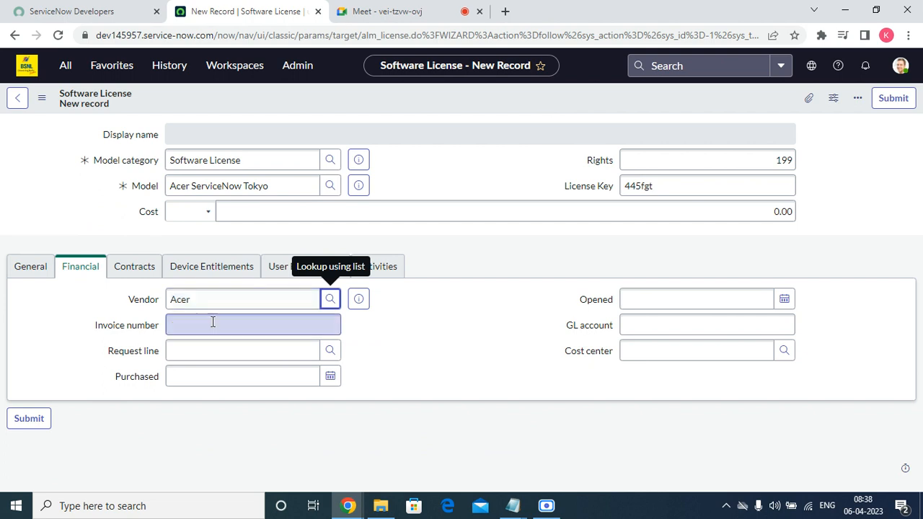
pyautogui.click(209, 374)
pyautogui.click(645, 298)
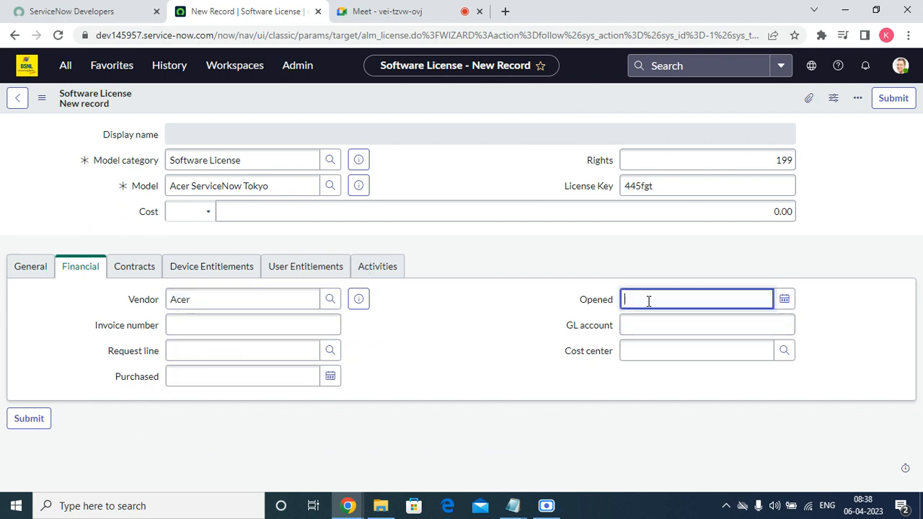
pyautogui.click(637, 329)
pyautogui.click(648, 349)
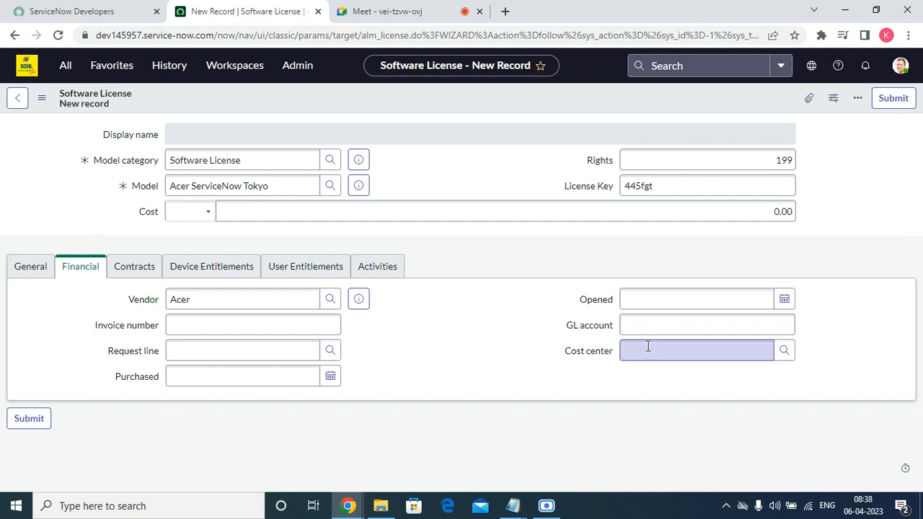
pyautogui.click(124, 270)
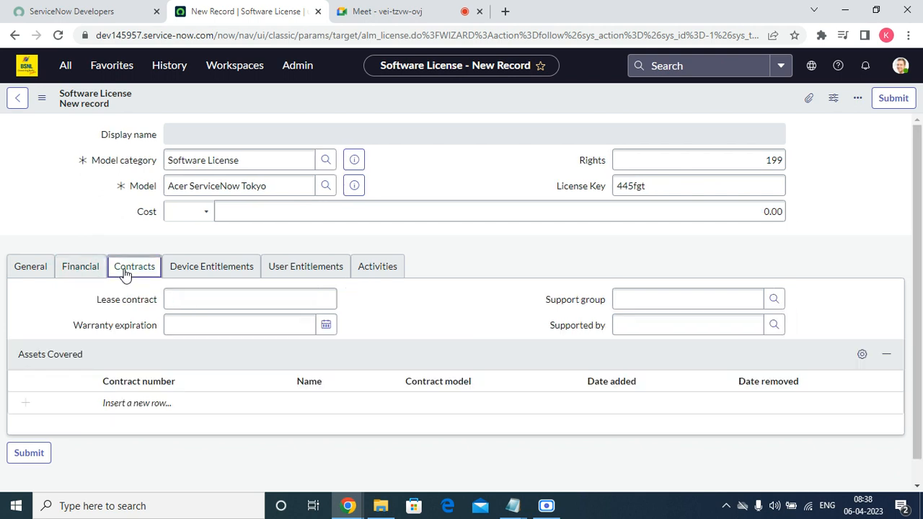
# Step: Leave lease contract, warranty expiration, support group and covered assets empty, cancelling the added row
pyautogui.click(161, 300)
pyautogui.click(202, 303)
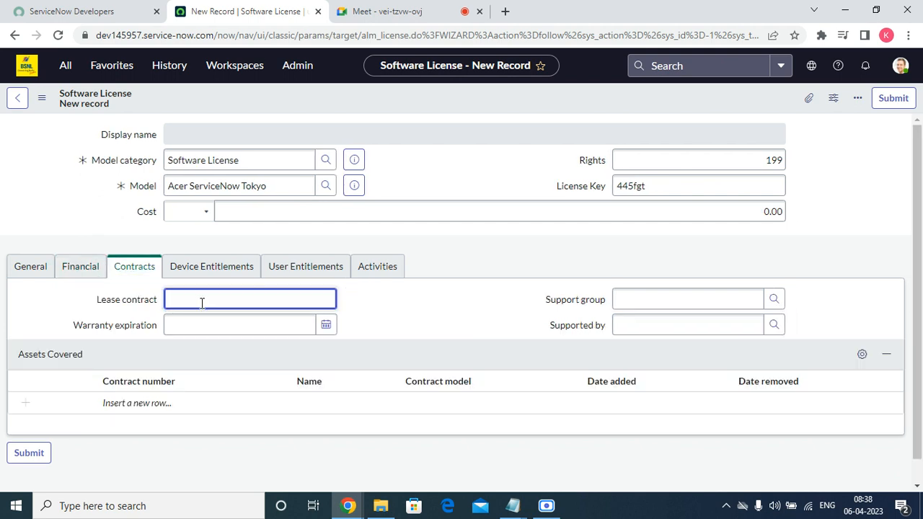
pyautogui.click(199, 324)
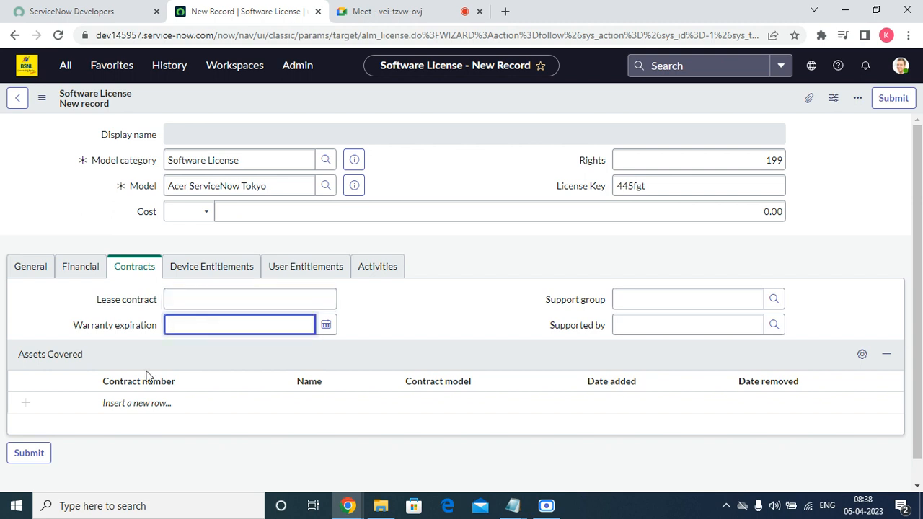
pyautogui.doubleClick(115, 404)
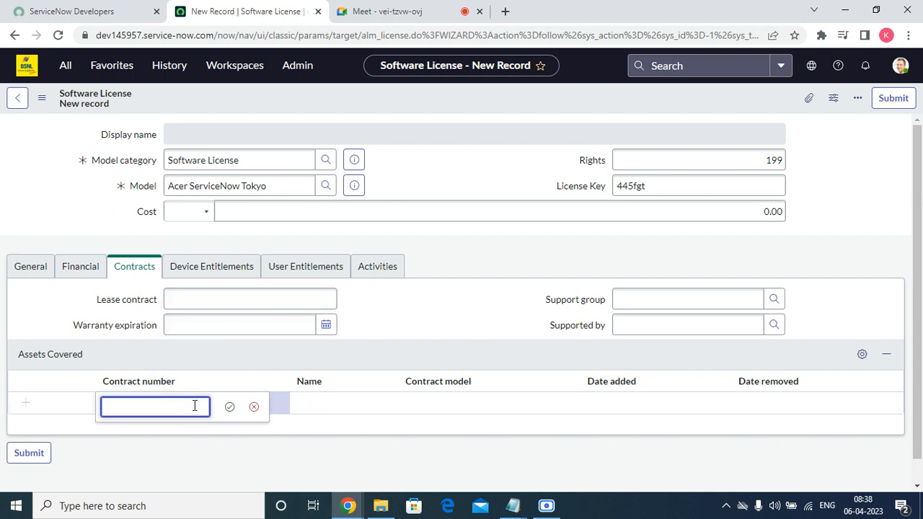
pyautogui.click(250, 406)
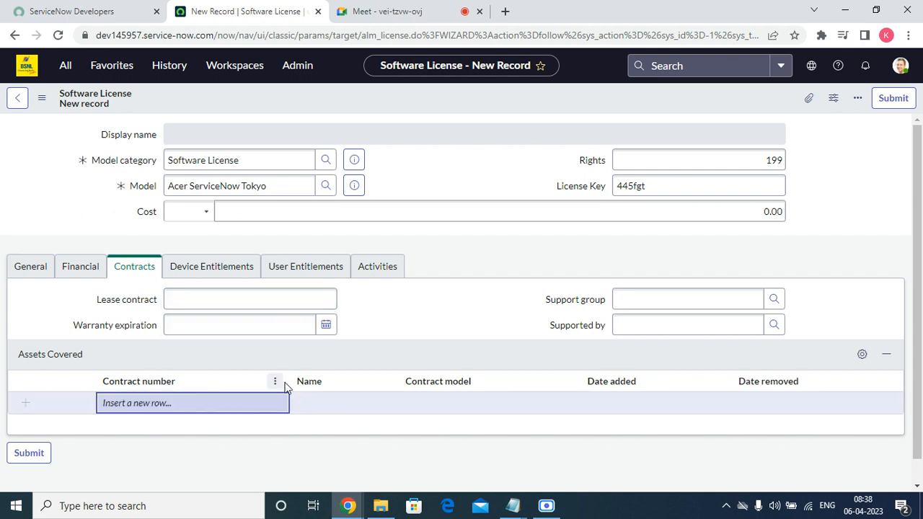
pyautogui.click(661, 298)
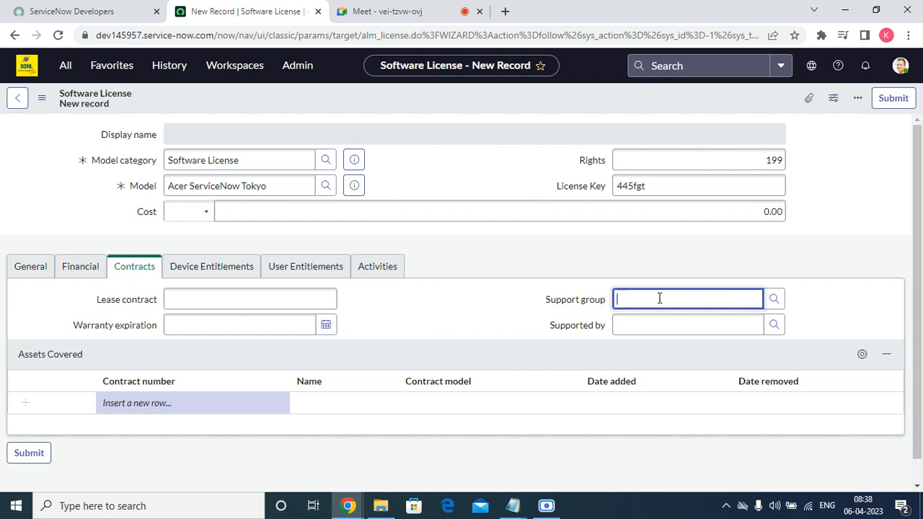
pyautogui.click(191, 267)
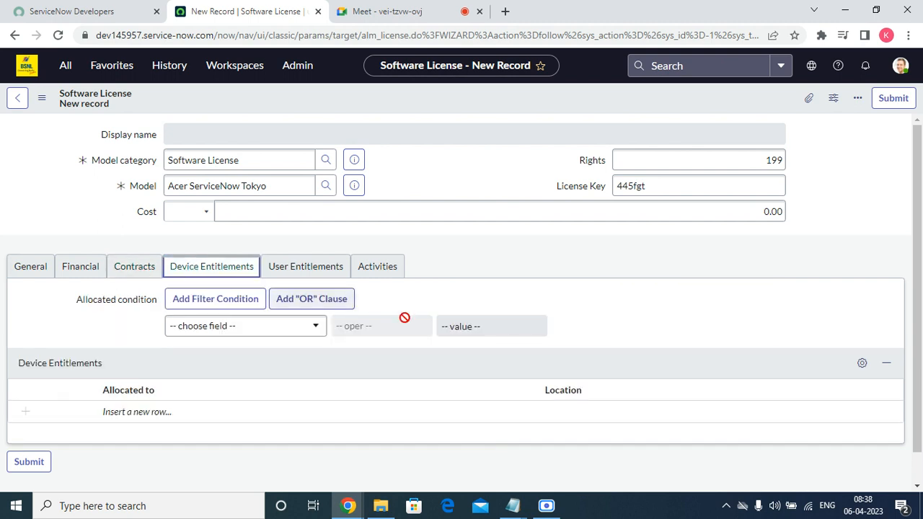
# Step: Try an Asset = P1000479 allocation condition, remove it, and view User Entitlements and Activities work notes
pyautogui.click(273, 333)
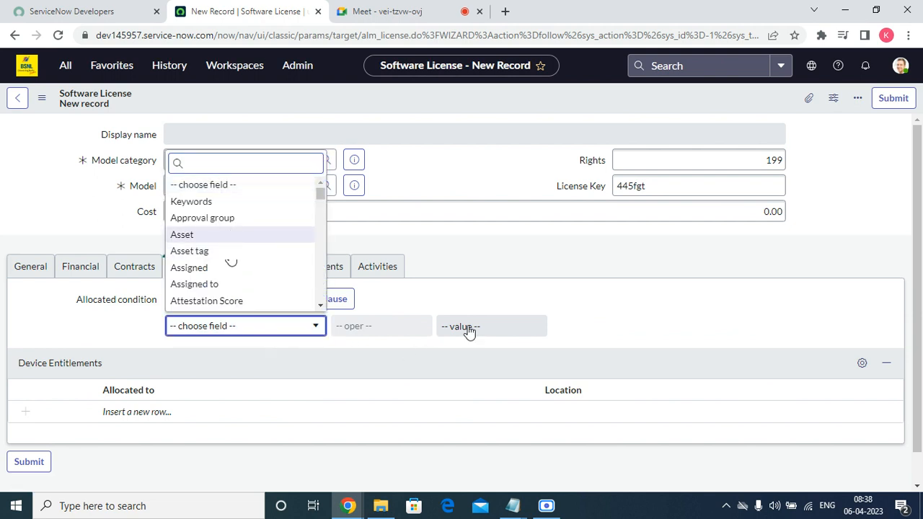
pyautogui.click(229, 235)
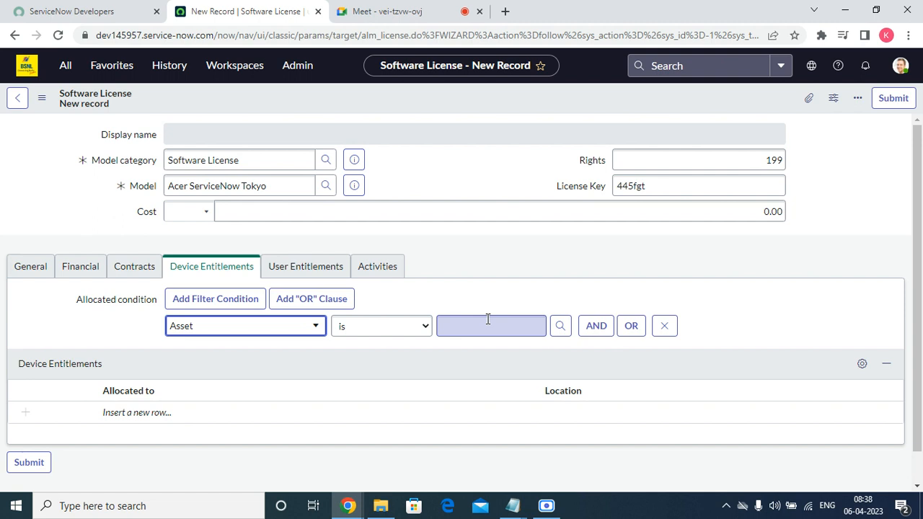
pyautogui.click(560, 326)
pyautogui.click(76, 251)
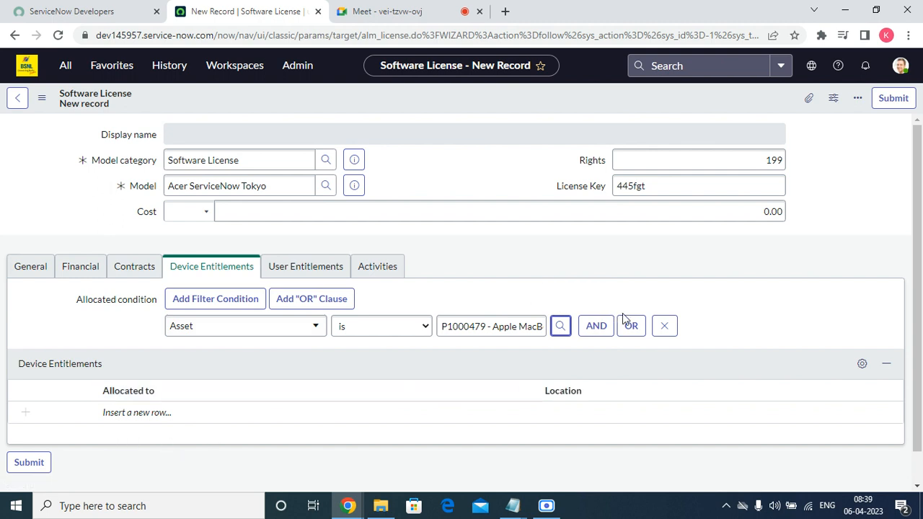
pyautogui.click(491, 328)
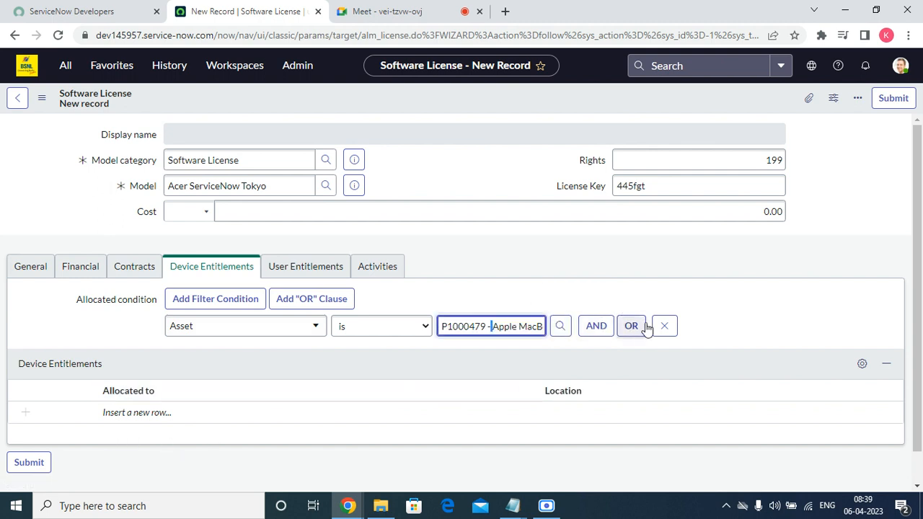
pyautogui.click(668, 329)
pyautogui.click(307, 266)
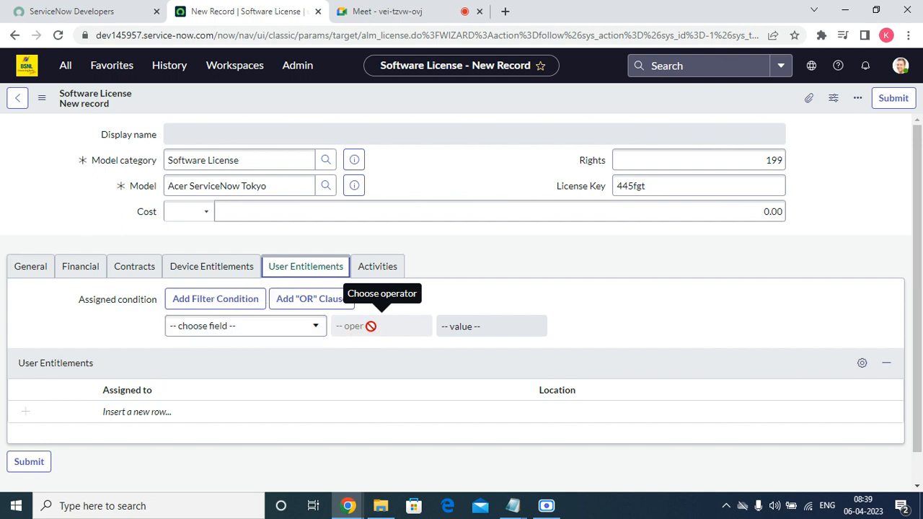
pyautogui.click(380, 268)
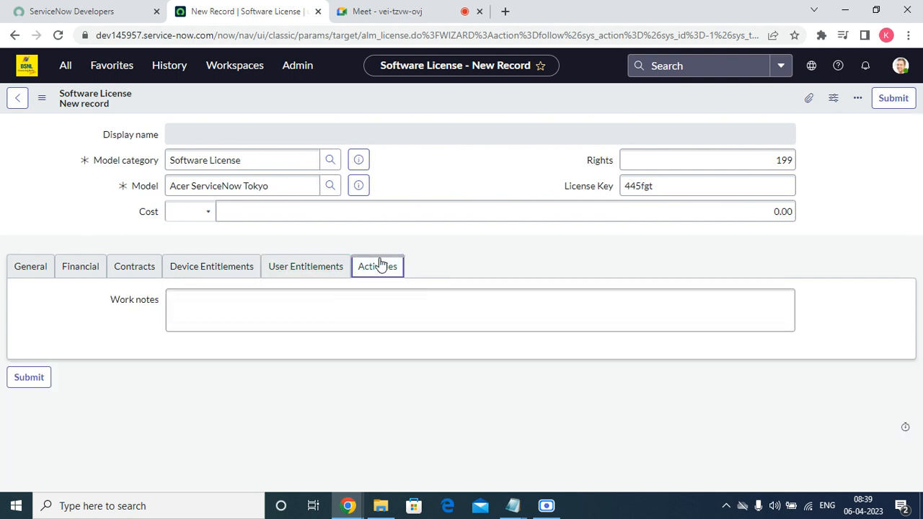
# Step: Save the license and check its General details: asset tag 445 and display name
pyautogui.rightClick(382, 93)
pyautogui.click(402, 98)
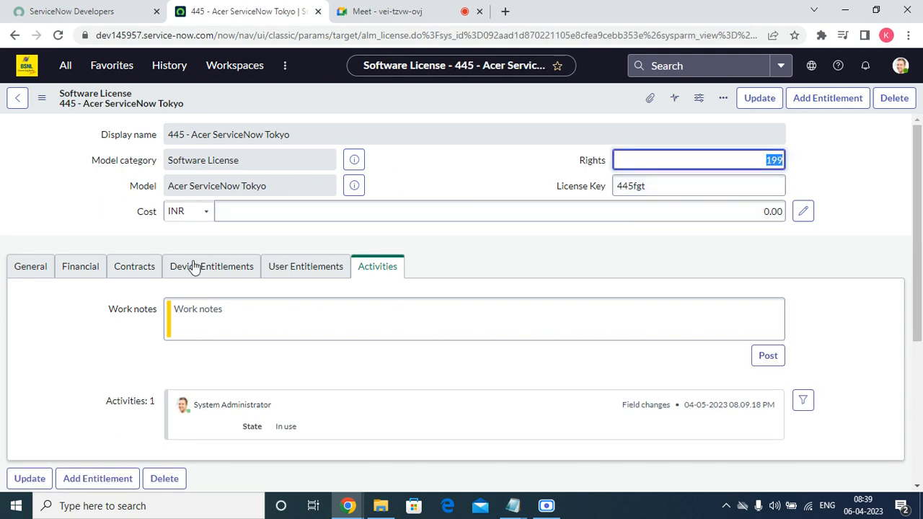
pyautogui.click(33, 272)
pyautogui.doubleClick(197, 309)
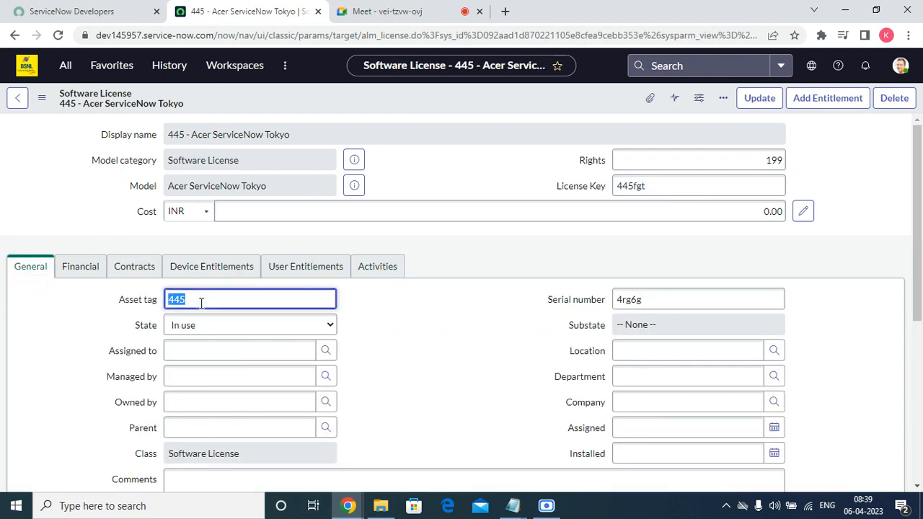
pyautogui.moveTo(197, 135); pyautogui.dragTo(295, 134)
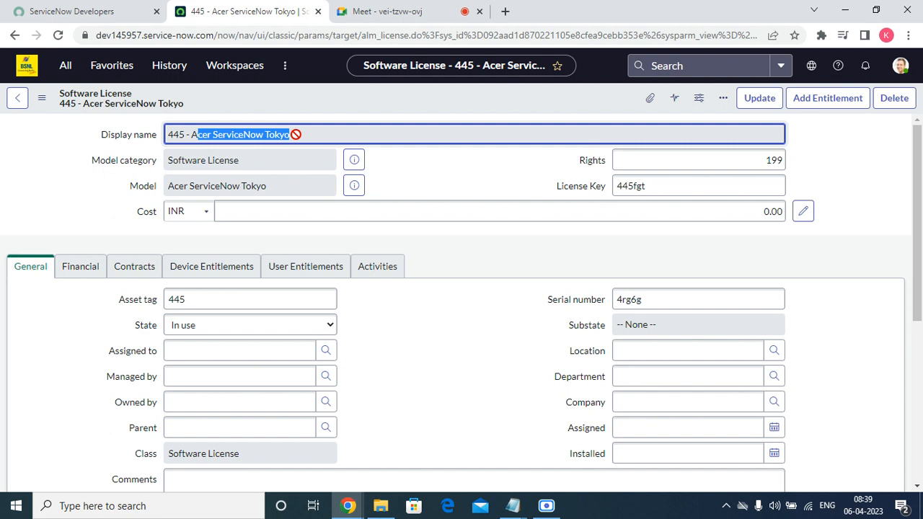
# Step: Review the saved license's Financial and Contracts details, including the empty warranty expiration
pyautogui.click(66, 270)
pyautogui.click(128, 269)
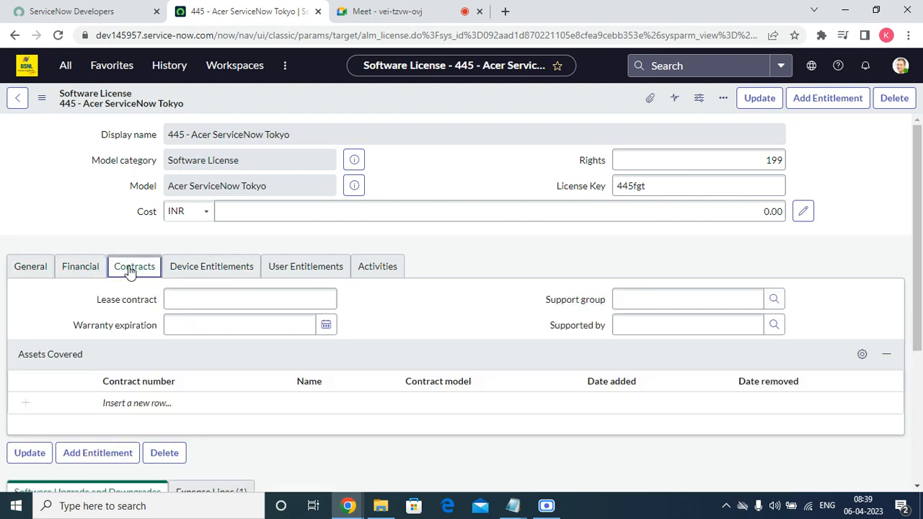
pyautogui.click(239, 330)
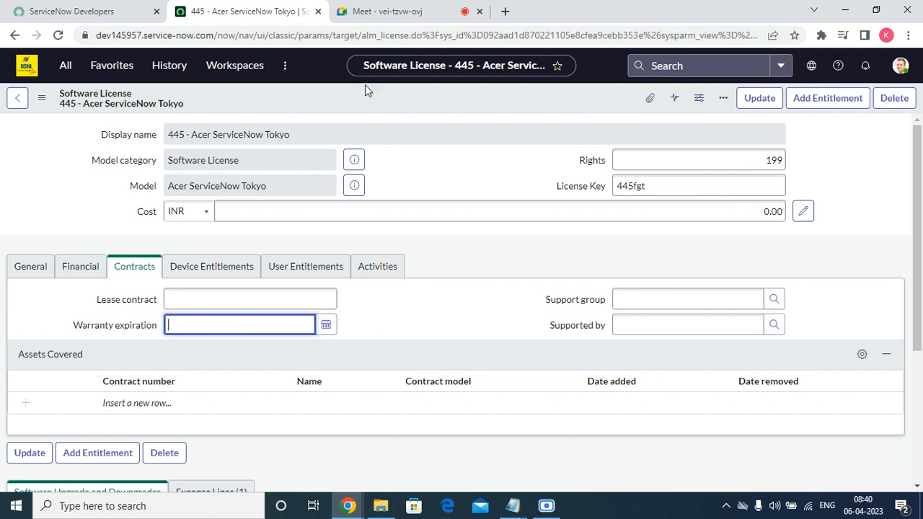
# Step: Review the license's Device Entitlements, User Entitlements, Activities and Expense Lines tabs
pyautogui.click(218, 269)
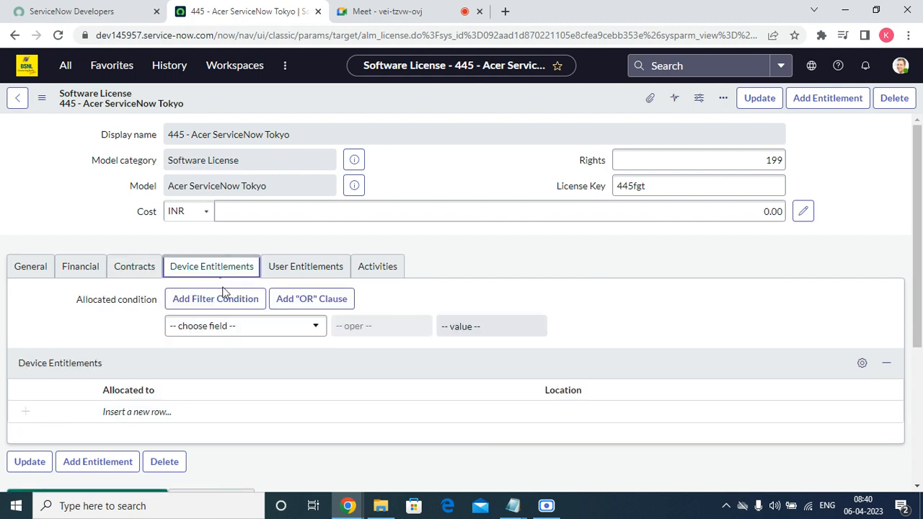
pyautogui.click(295, 266)
pyautogui.click(364, 266)
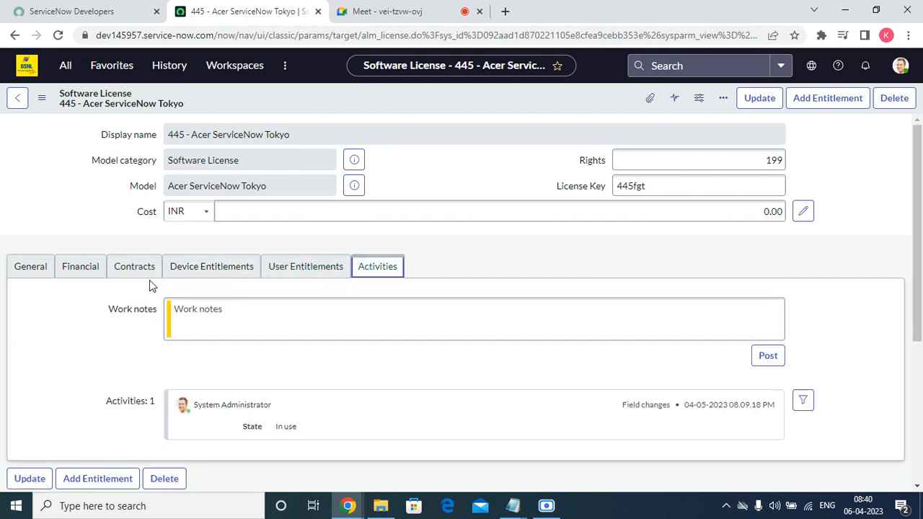
pyautogui.click(30, 268)
pyautogui.scroll(-5, 144, 295)
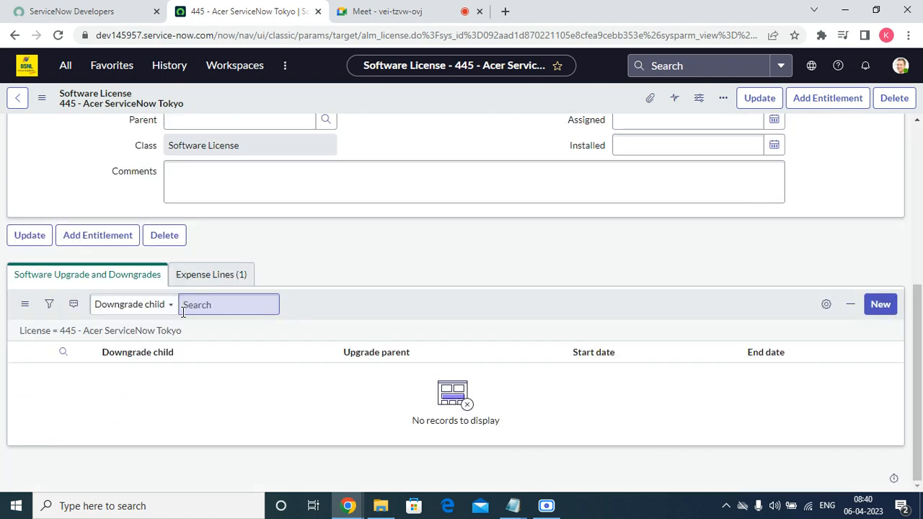
pyautogui.click(214, 278)
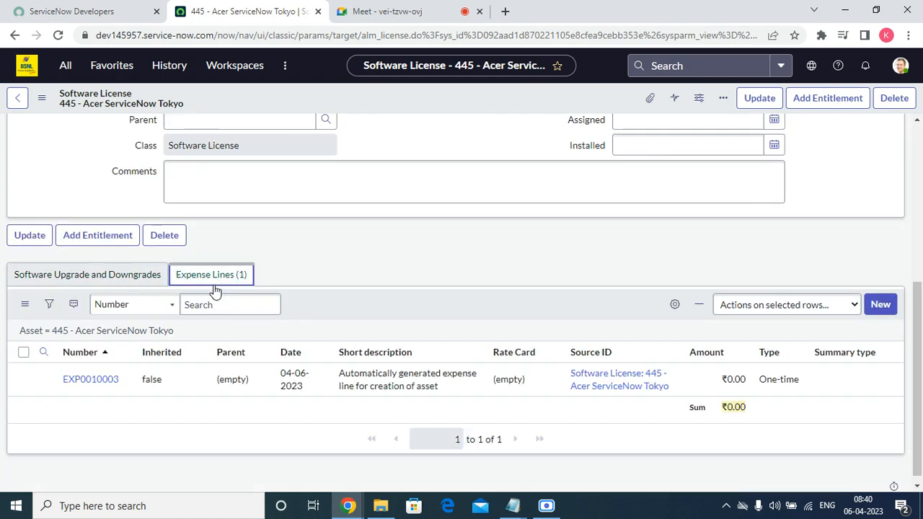
pyautogui.scroll(10, 209, 238)
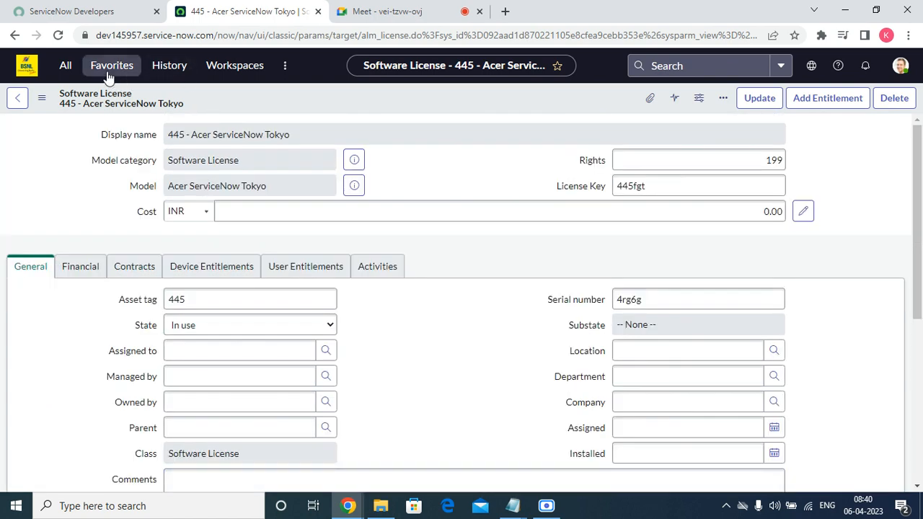
# Step: Open the User License Entitlements list and sort it by Licensed by
pyautogui.click(109, 68)
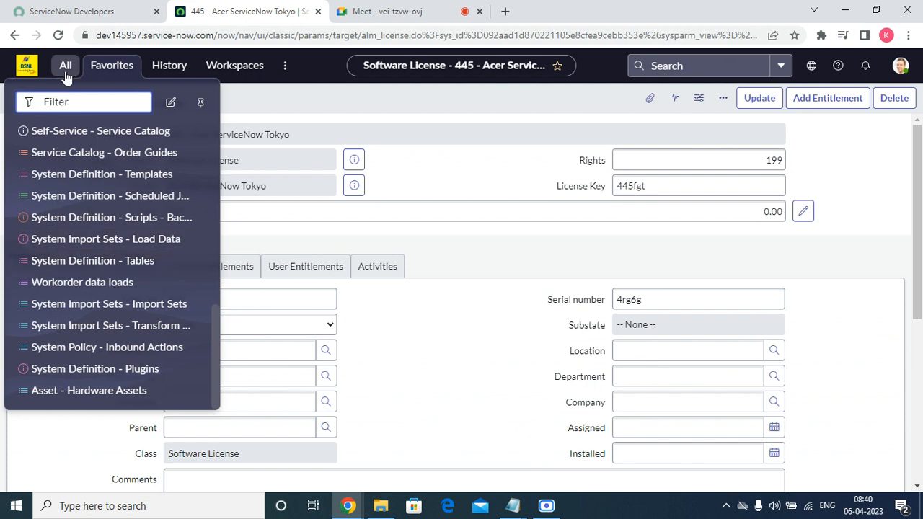
pyautogui.click(65, 67)
pyautogui.scroll(-3, 72, 330)
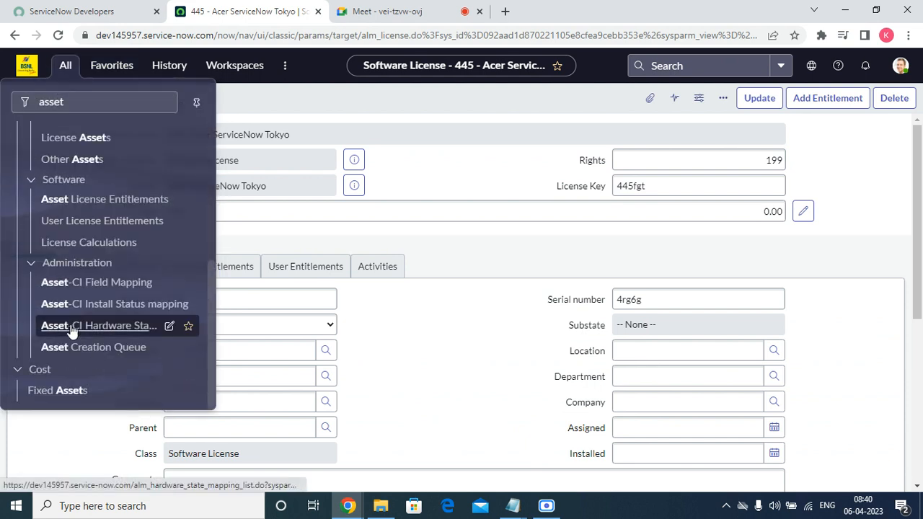
pyautogui.click(97, 221)
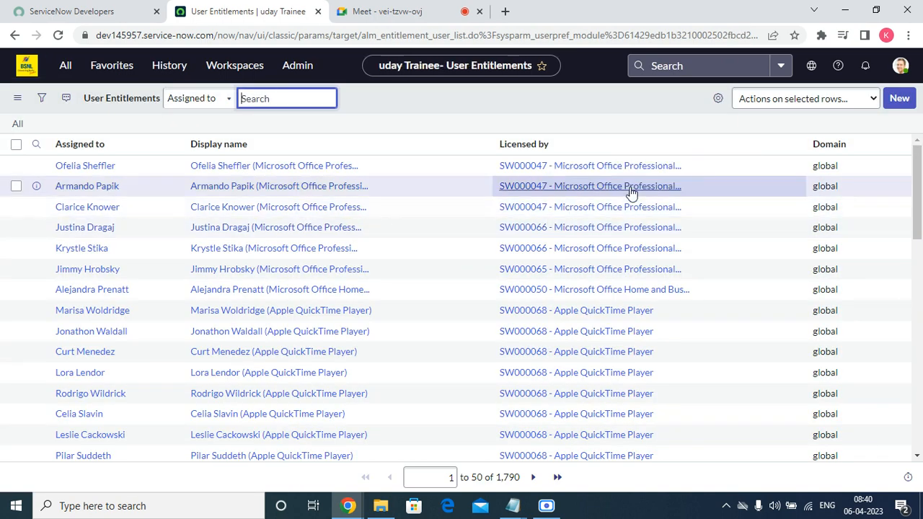
pyautogui.click(509, 152)
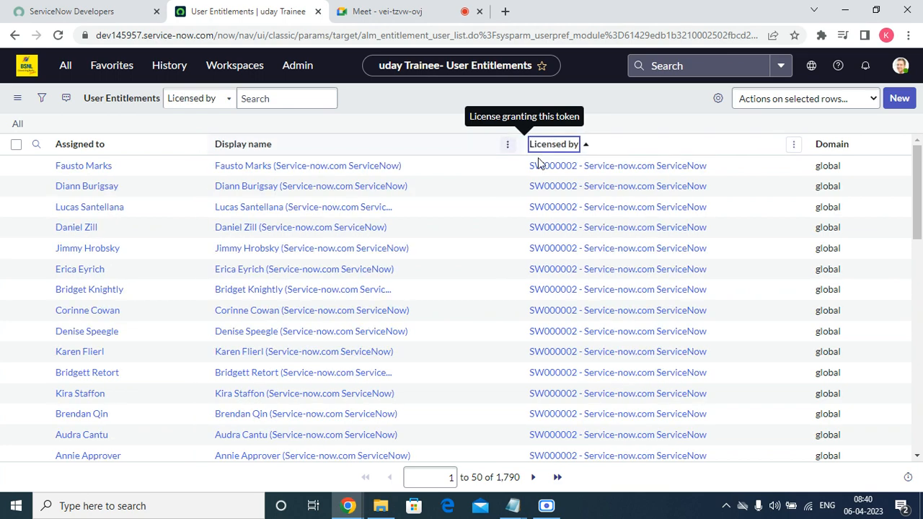
pyautogui.click(718, 99)
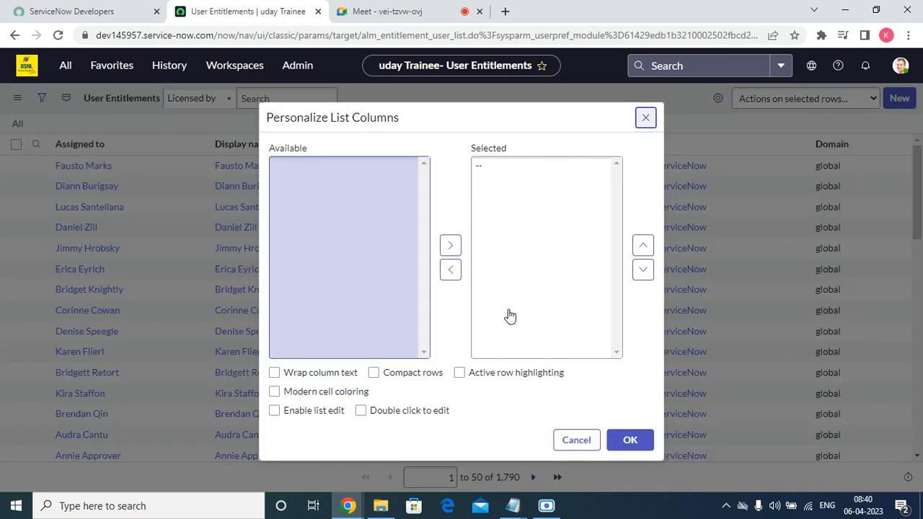
# Step: Add the Created and Created by columns to the list and move them to the front
pyautogui.click(646, 120)
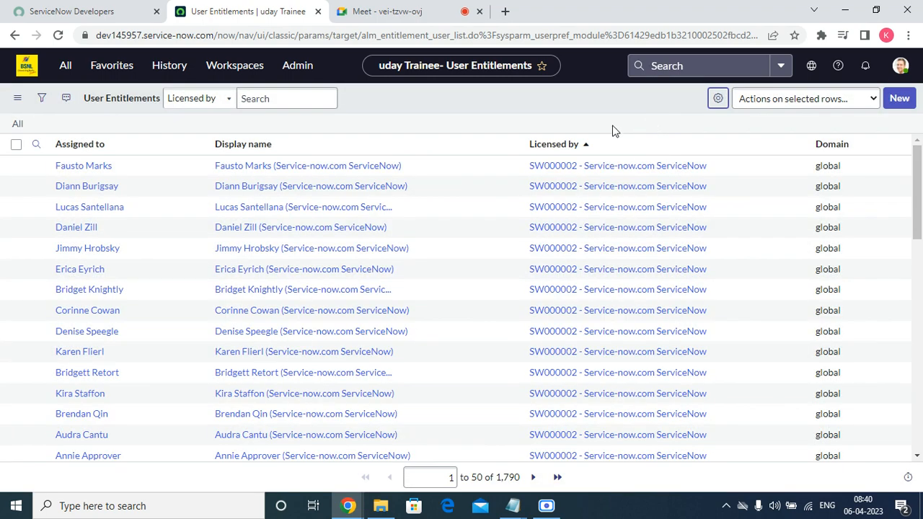
pyautogui.click(718, 99)
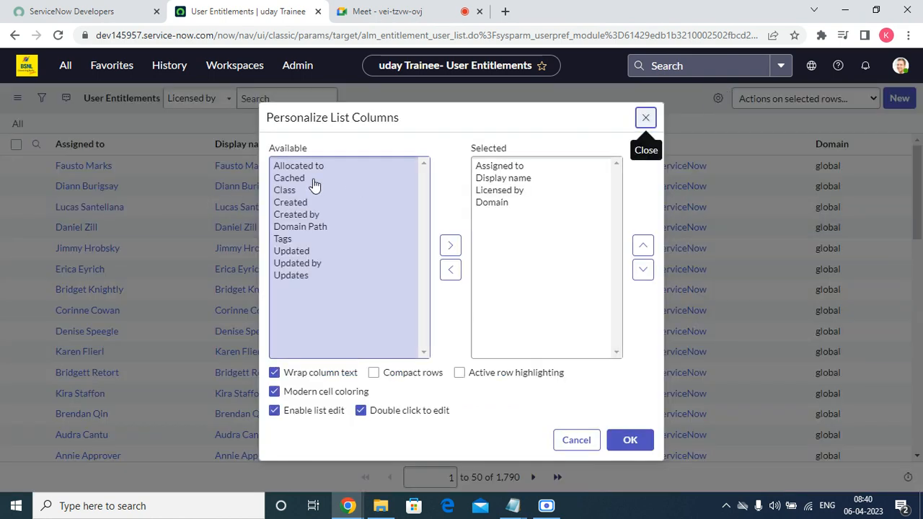
pyautogui.doubleClick(307, 202)
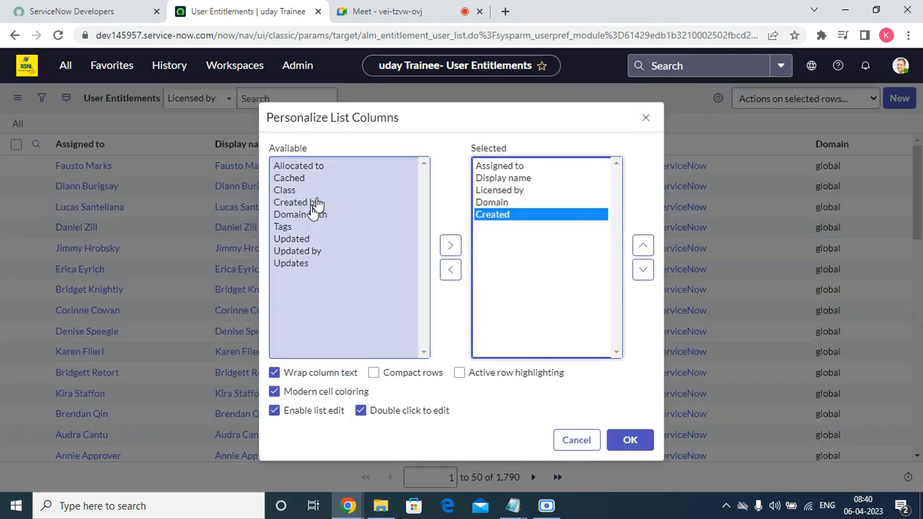
pyautogui.doubleClick(315, 204)
pyautogui.keyDown('shift'); pyautogui.click(532, 216); pyautogui.keyUp('shift')
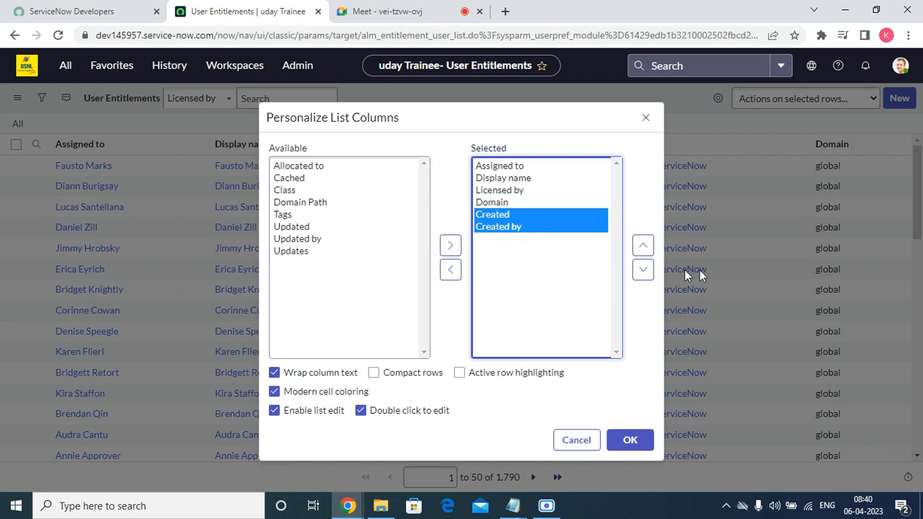
pyautogui.click(642, 245)
pyautogui.click(642, 245)
pyautogui.click(642, 245)
pyautogui.click(642, 246)
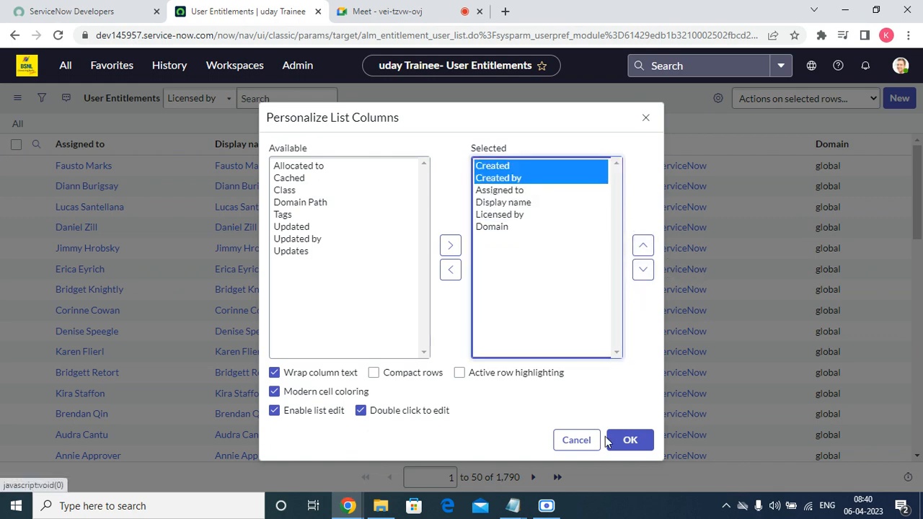
pyautogui.click(630, 447)
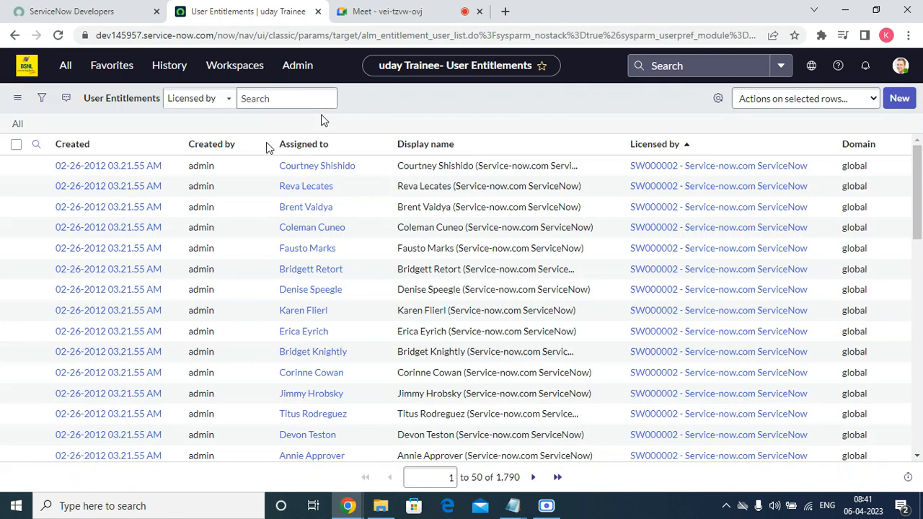
# Step: Sort the User Entitlements list by Created, oldest first
pyautogui.click(85, 146)
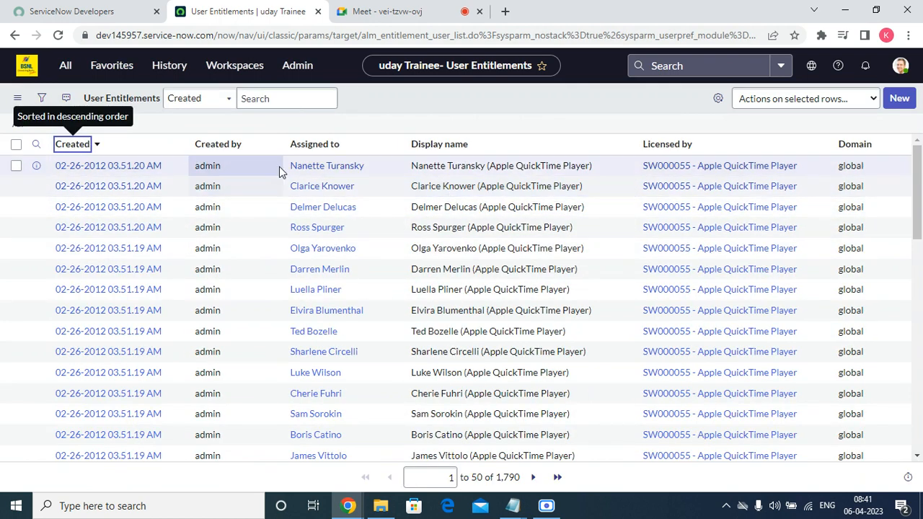
pyautogui.click(80, 147)
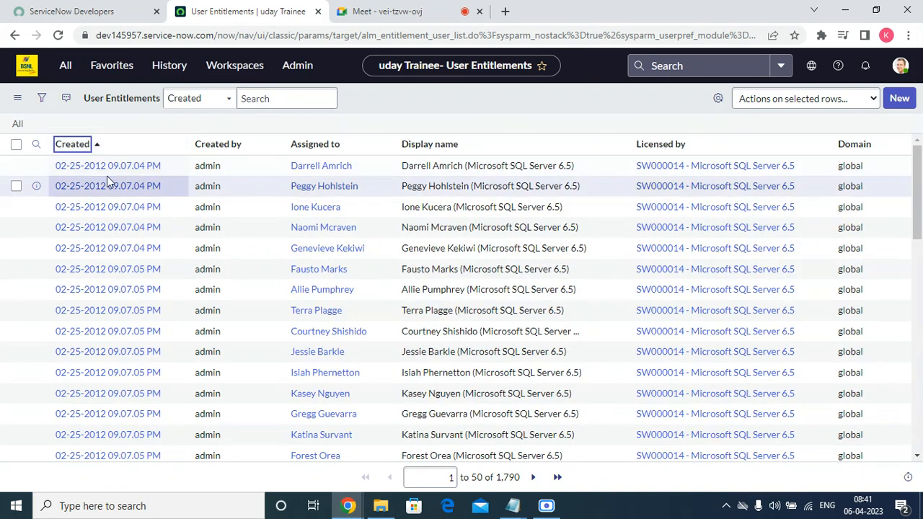
pyautogui.click(75, 148)
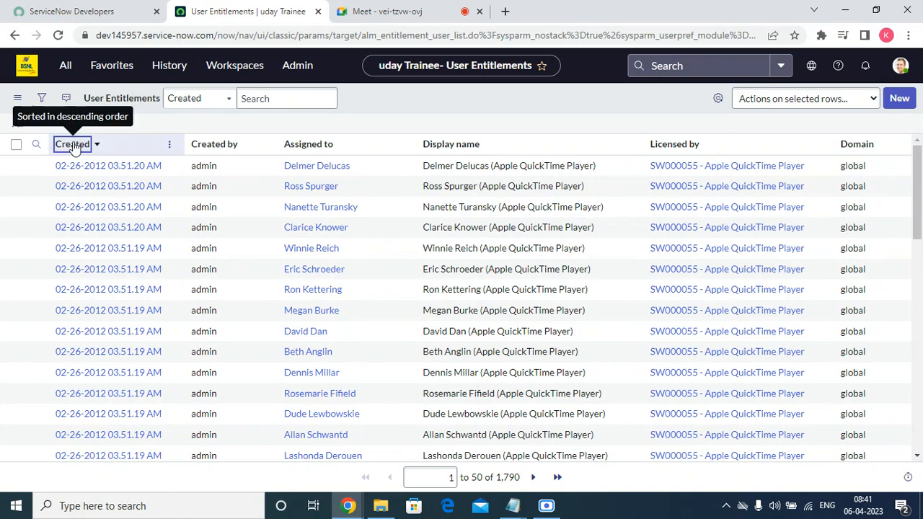
pyautogui.click(75, 148)
pyautogui.click(898, 98)
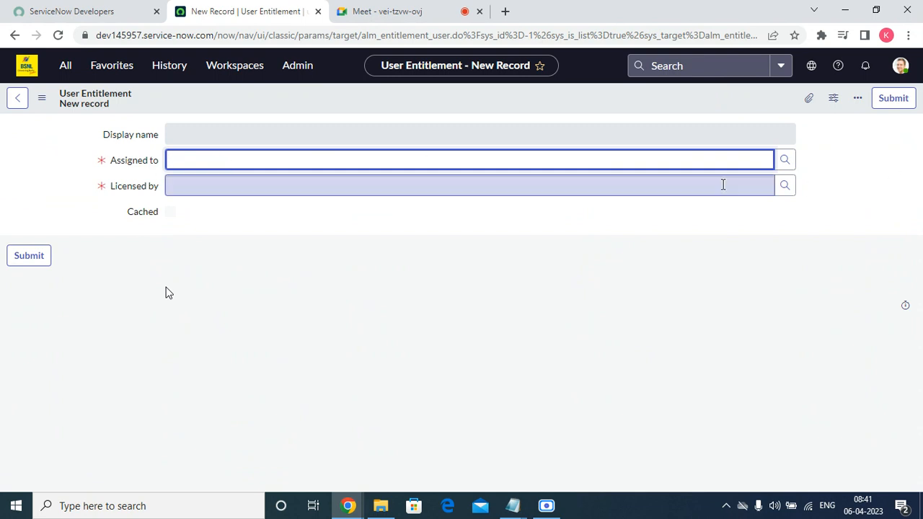
# Step: Create a user entitlement assigning the first listed user to license 445 - Acer ServiceNow Tokyo
pyautogui.click(783, 160)
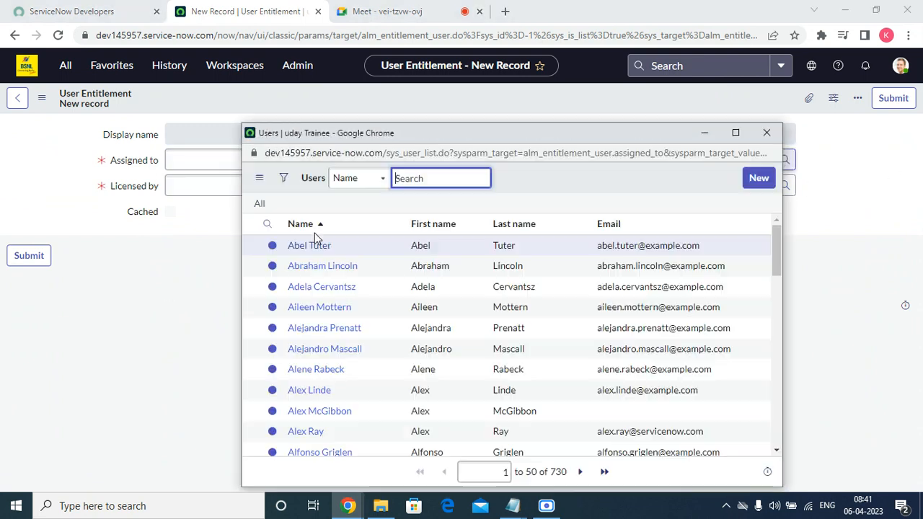
pyautogui.click(304, 245)
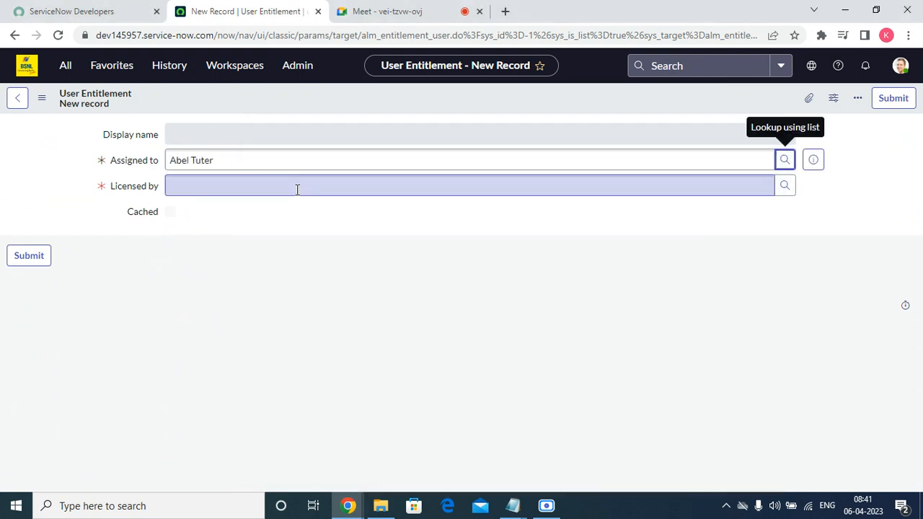
pyautogui.click(784, 185)
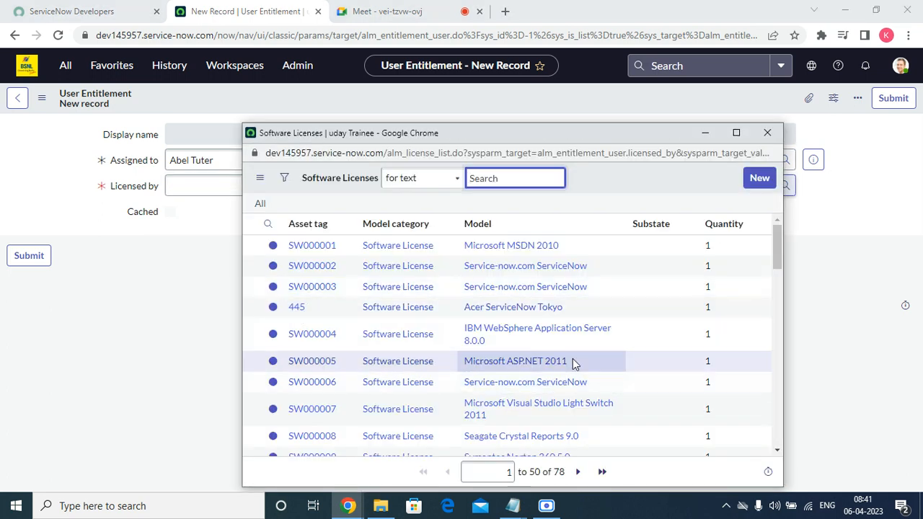
pyautogui.click(295, 306)
pyautogui.click(894, 99)
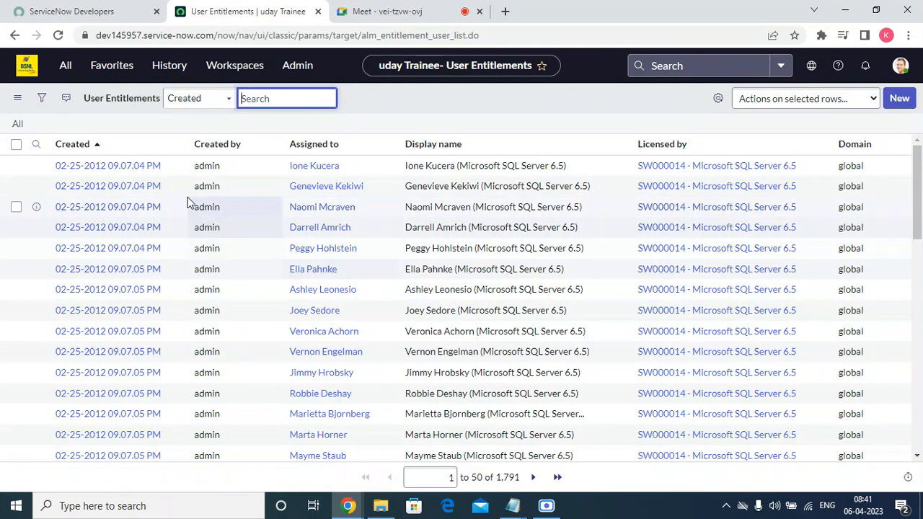
# Step: Filter the list to the new entitlement with Show Matching and open its 445 license
pyautogui.click(70, 147)
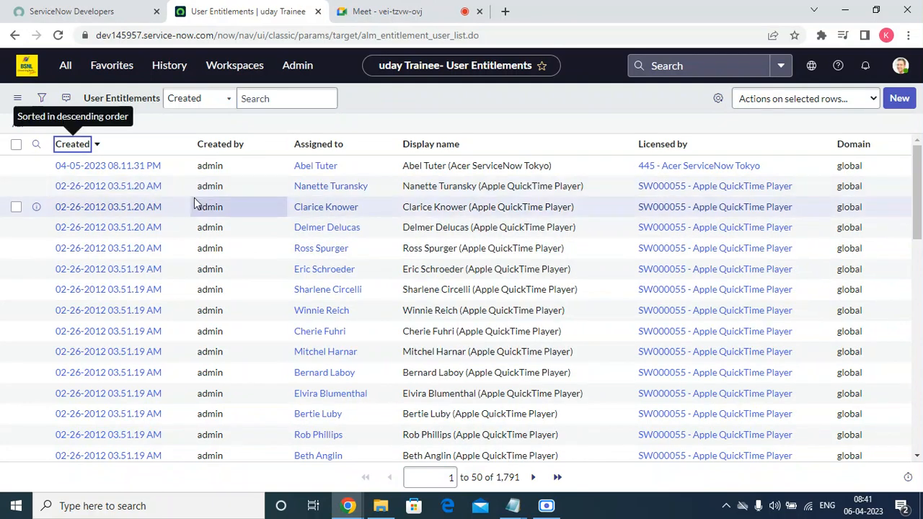
pyautogui.rightClick(437, 166)
pyautogui.click(464, 173)
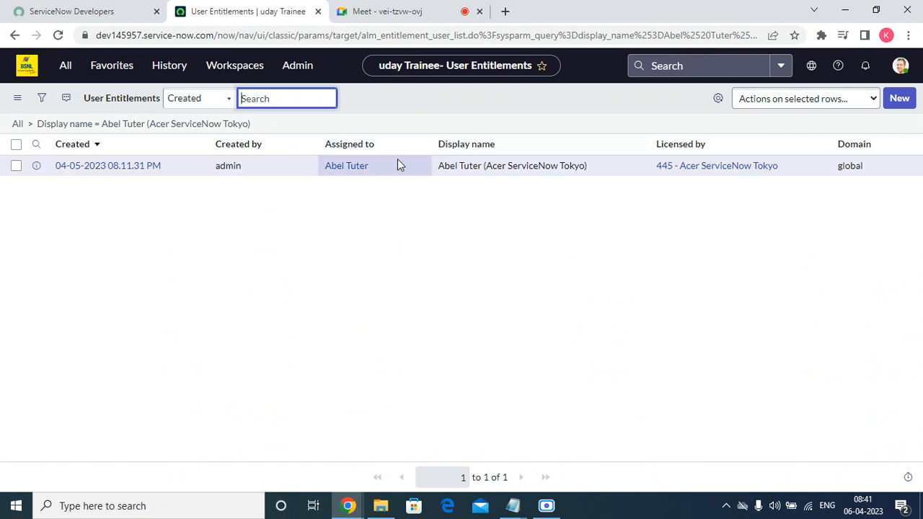
pyautogui.click(689, 165)
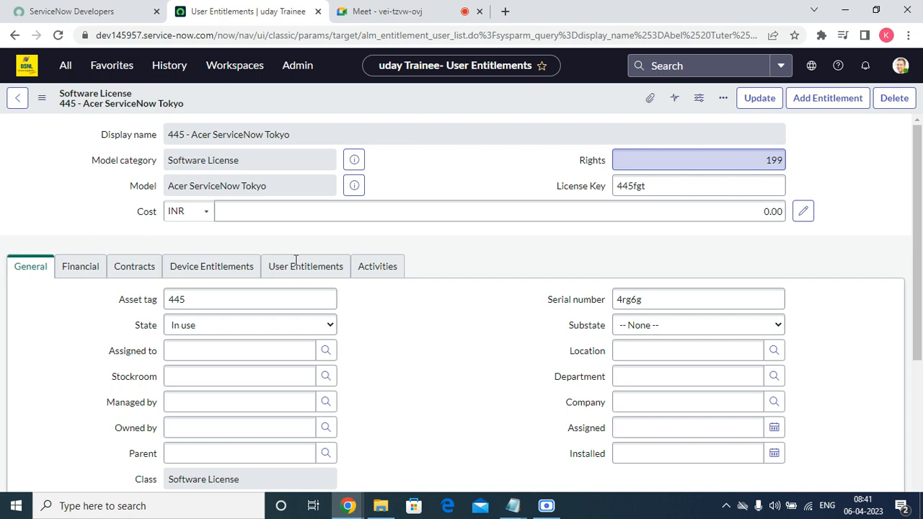
# Step: On the license's User Entitlements tab, search the condition field list
pyautogui.click(333, 267)
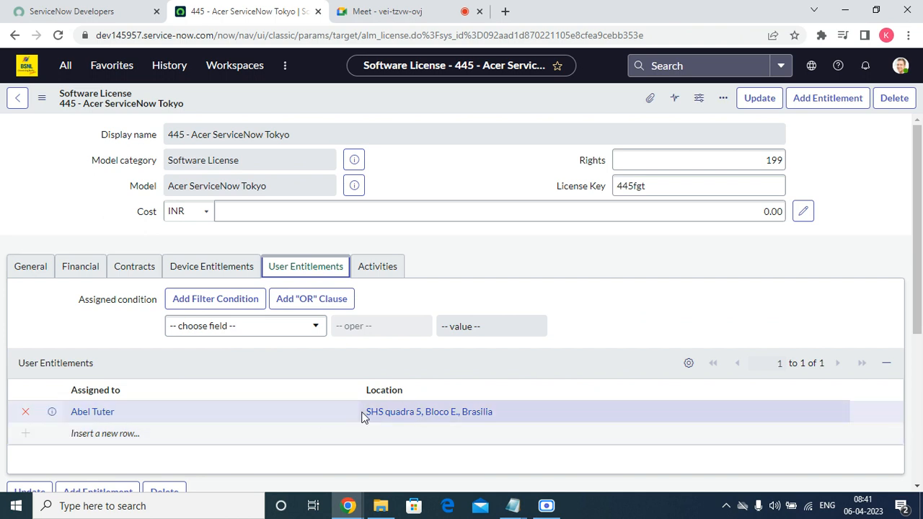
pyautogui.click(211, 326)
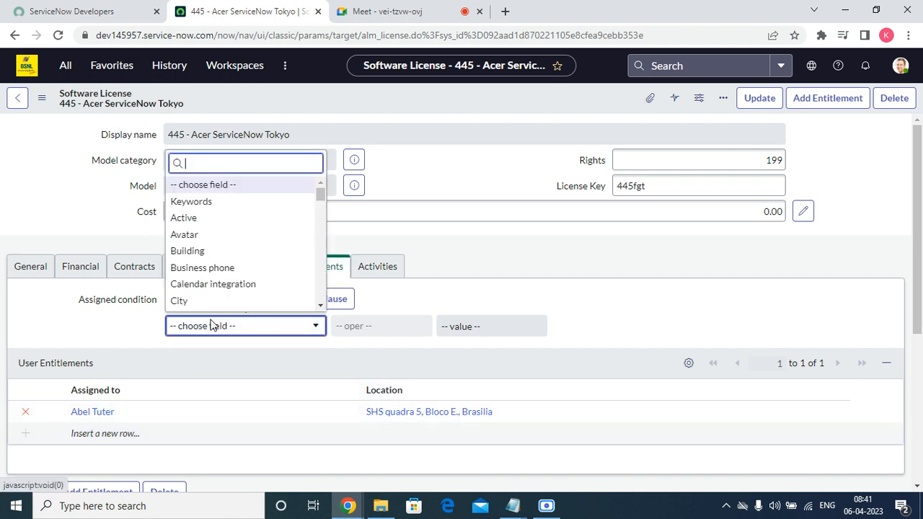
pyautogui.scroll(-1, 220, 287)
pyautogui.write('y')
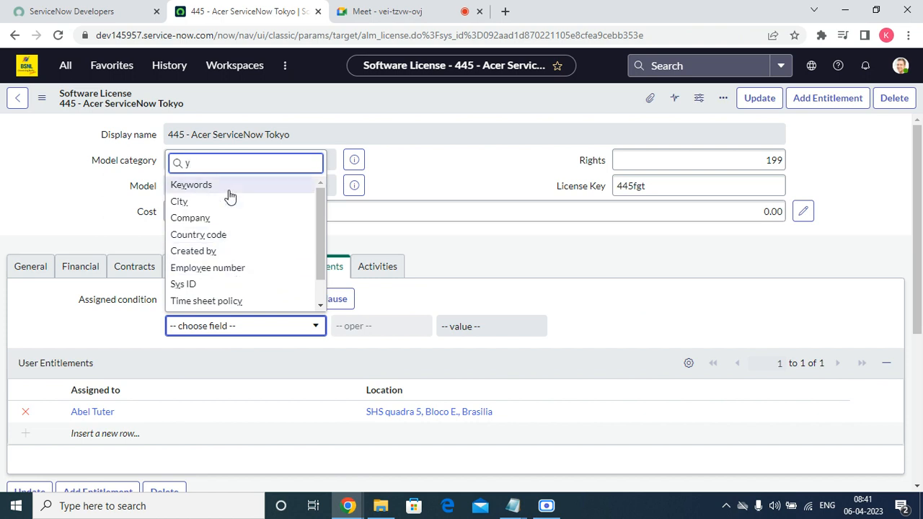
pyautogui.click(375, 244)
# Step: Set the assigned condition to Name is not and begin entering the value
pyautogui.click(264, 330)
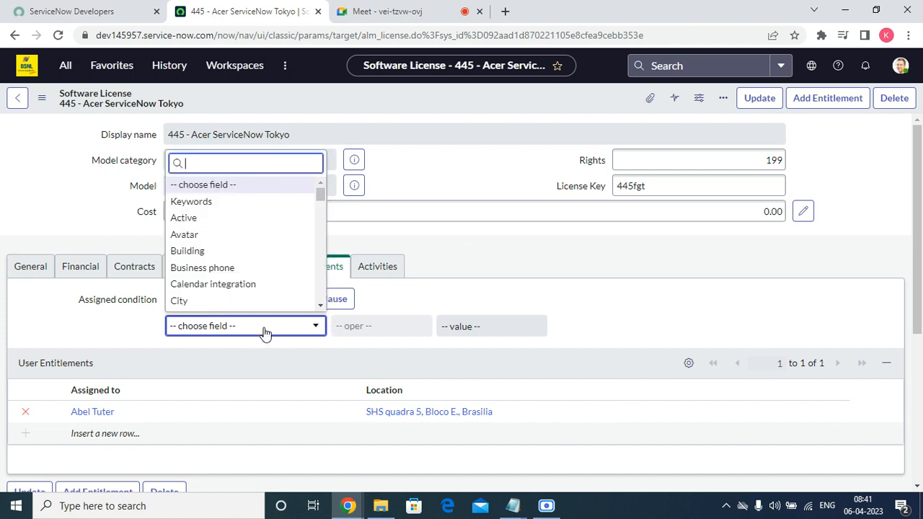
pyautogui.click(265, 332)
pyautogui.click(263, 329)
pyautogui.write('n')
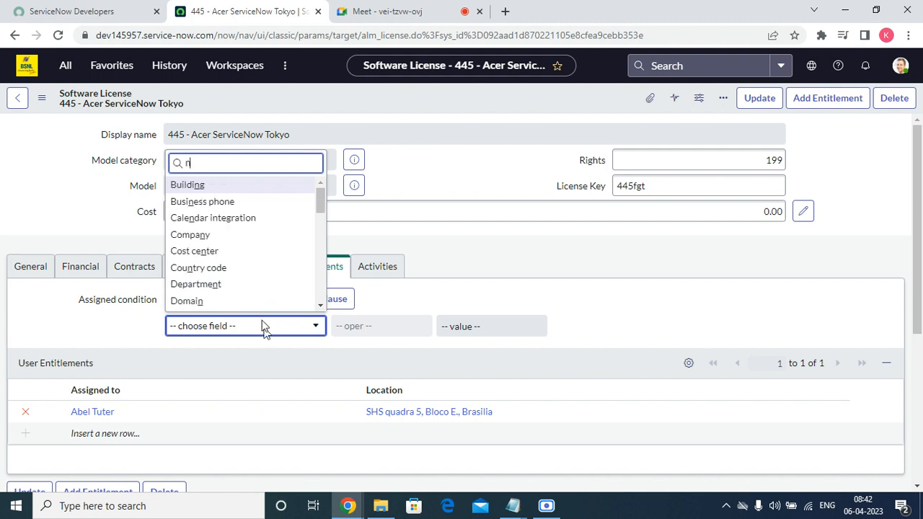
pyautogui.write('A')
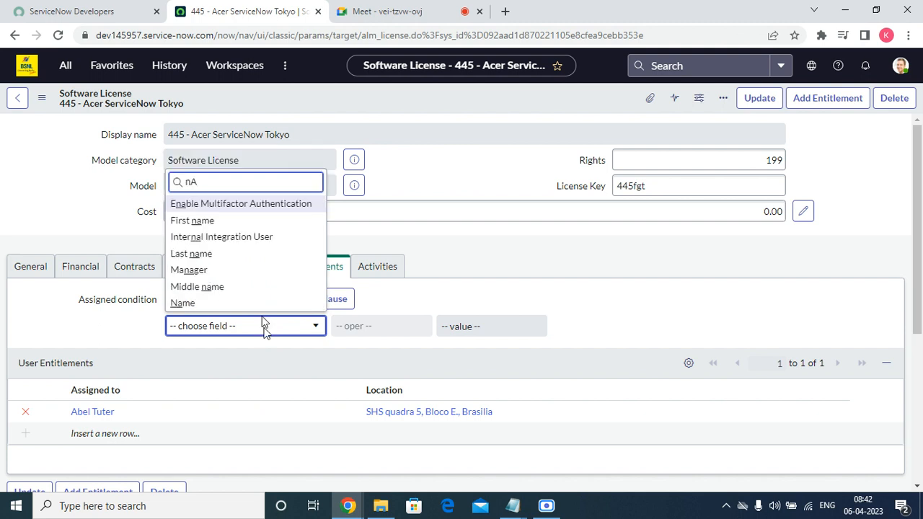
pyautogui.click(255, 304)
pyautogui.click(402, 327)
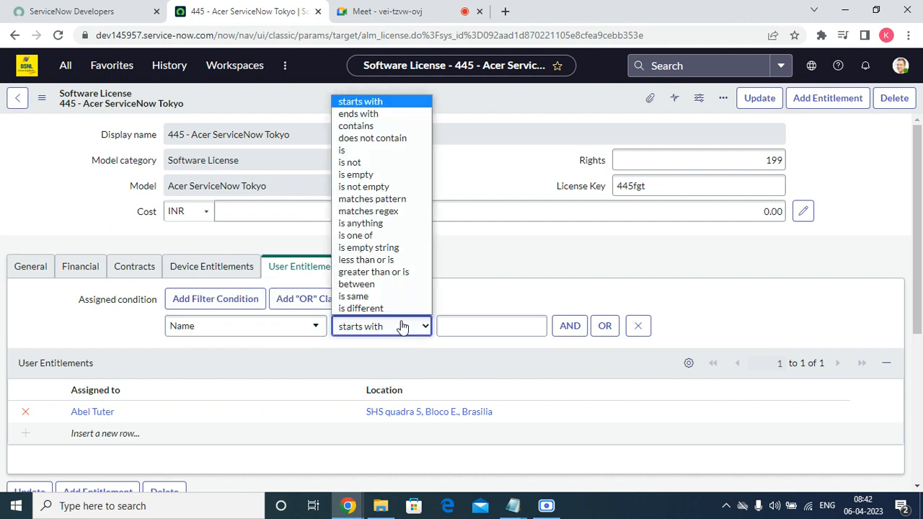
pyautogui.click(353, 162)
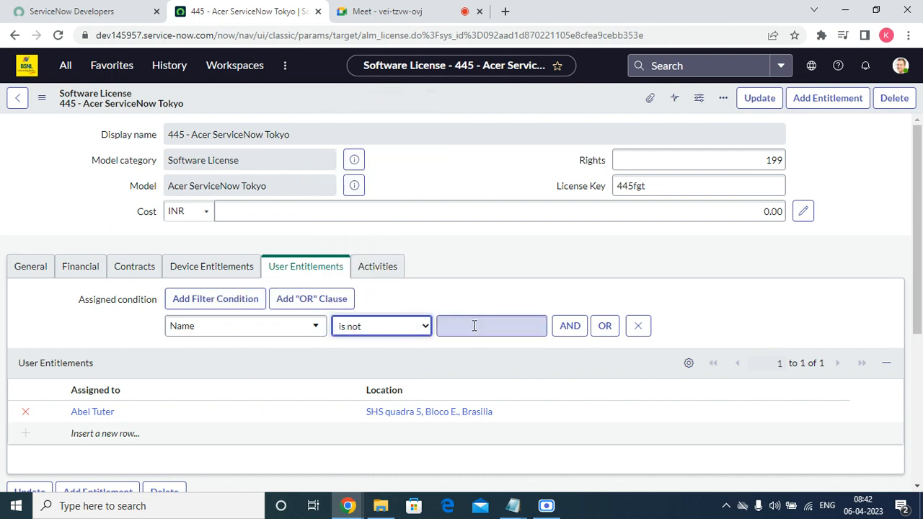
pyautogui.click(474, 326)
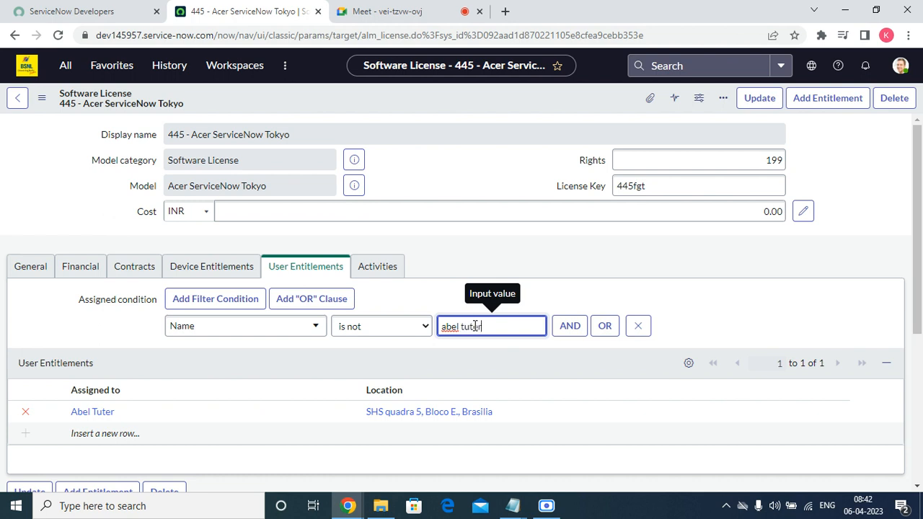
# Step: Attempt to save, clear the 'Invalid update' errors, and remove the Name is not condition
pyautogui.rightClick(403, 97)
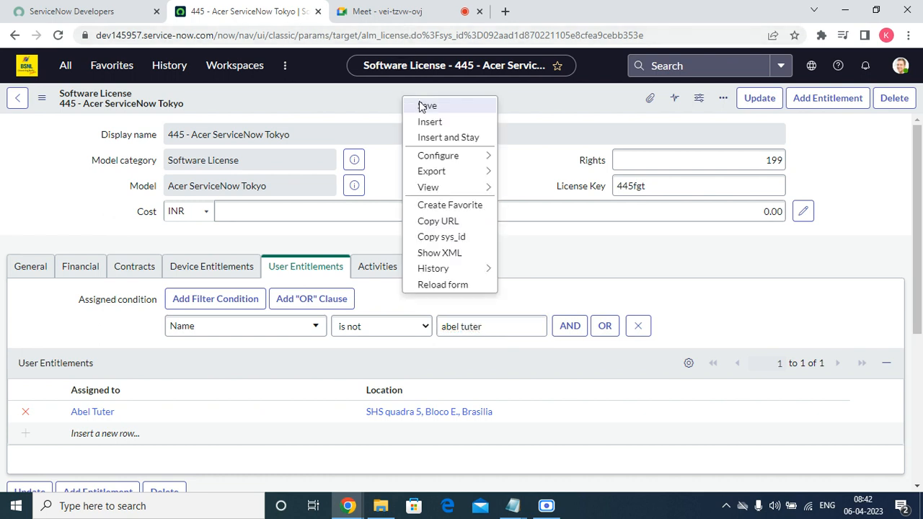
pyautogui.click(427, 106)
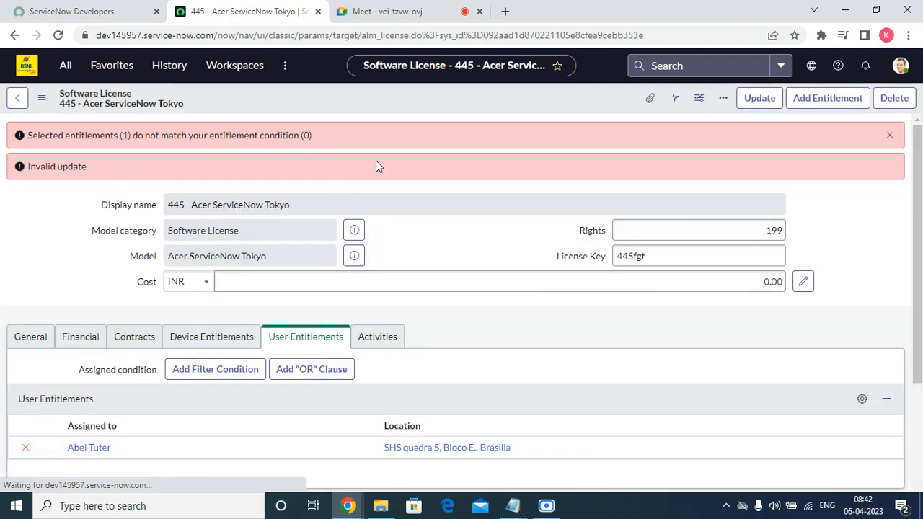
pyautogui.click(889, 135)
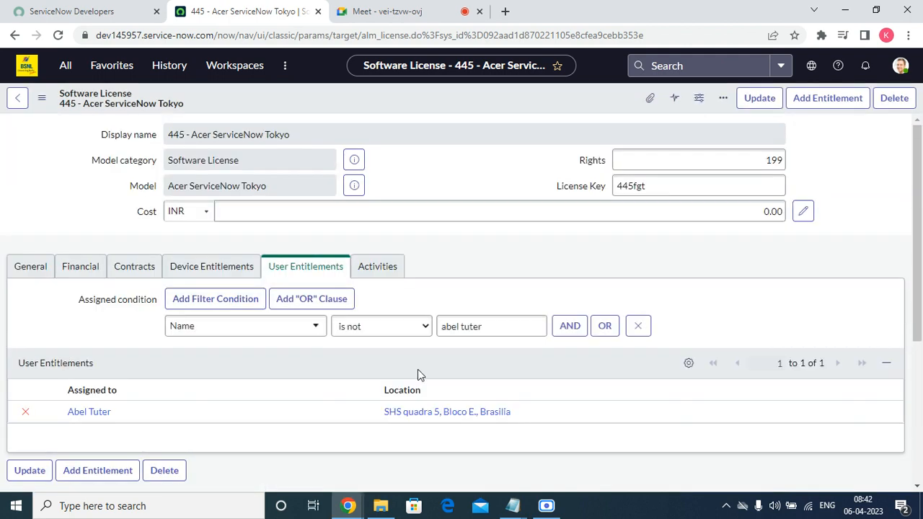
pyautogui.click(638, 326)
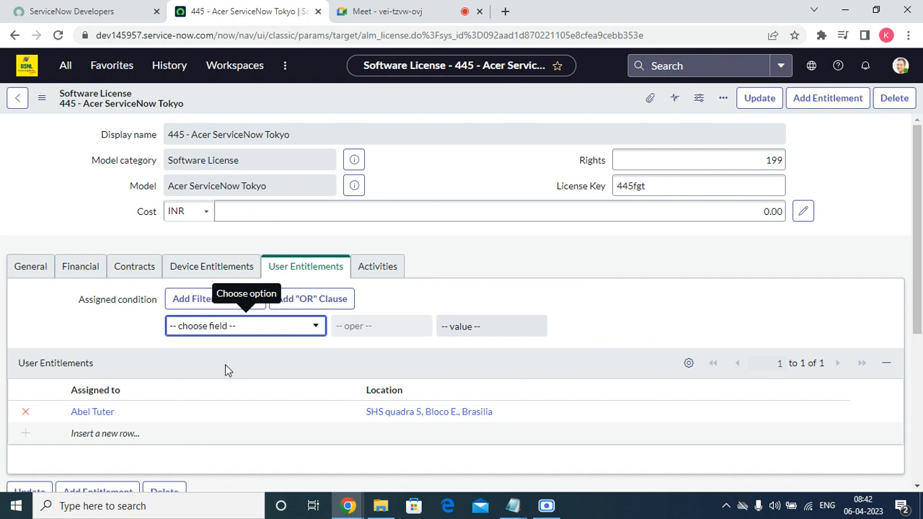
pyautogui.click(196, 266)
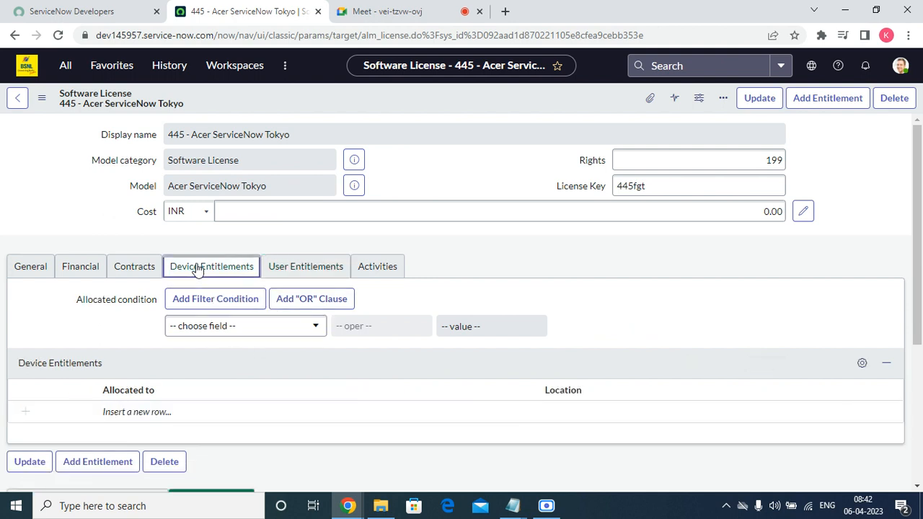
pyautogui.click(325, 274)
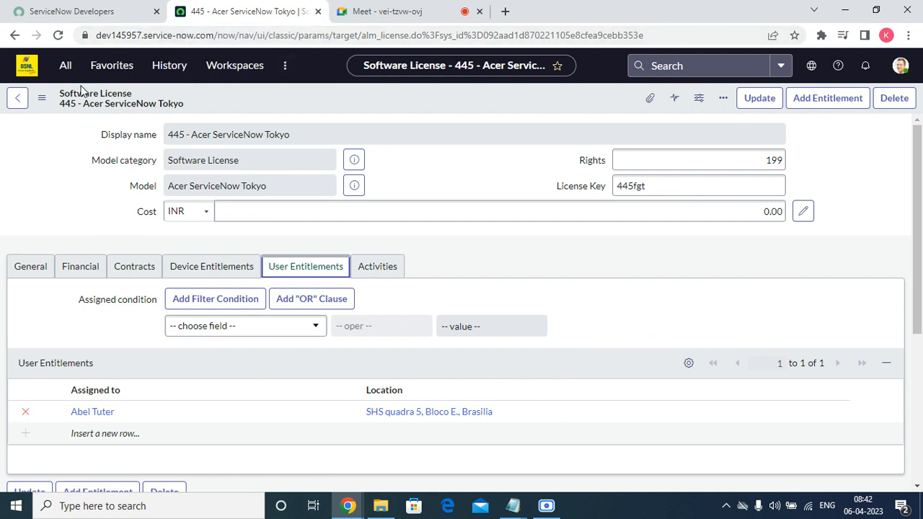
# Step: From All filtered to 'asset', open User License Entitlements and start a new entitlement
pyautogui.click(113, 66)
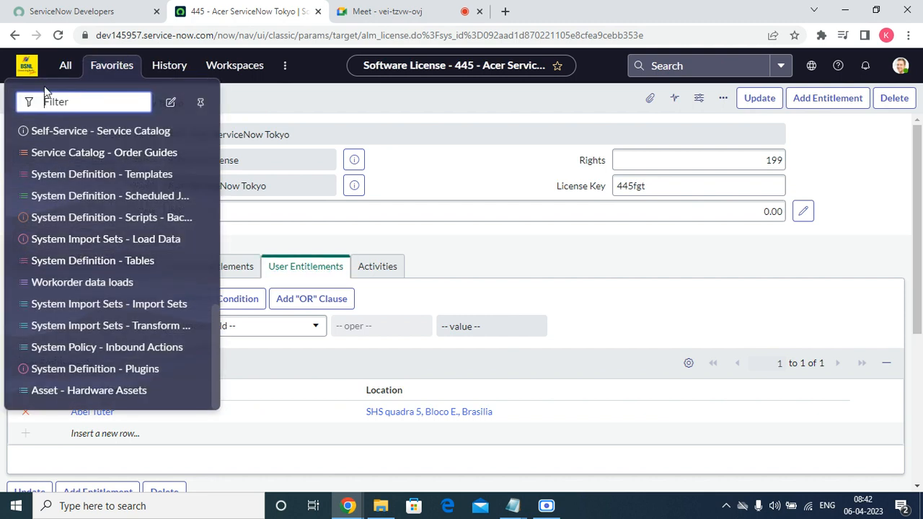
pyautogui.click(63, 66)
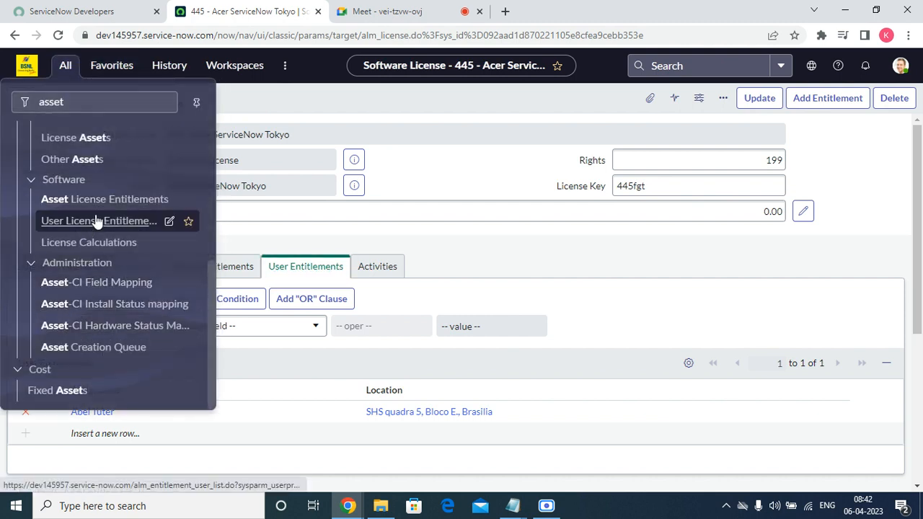
pyautogui.click(100, 224)
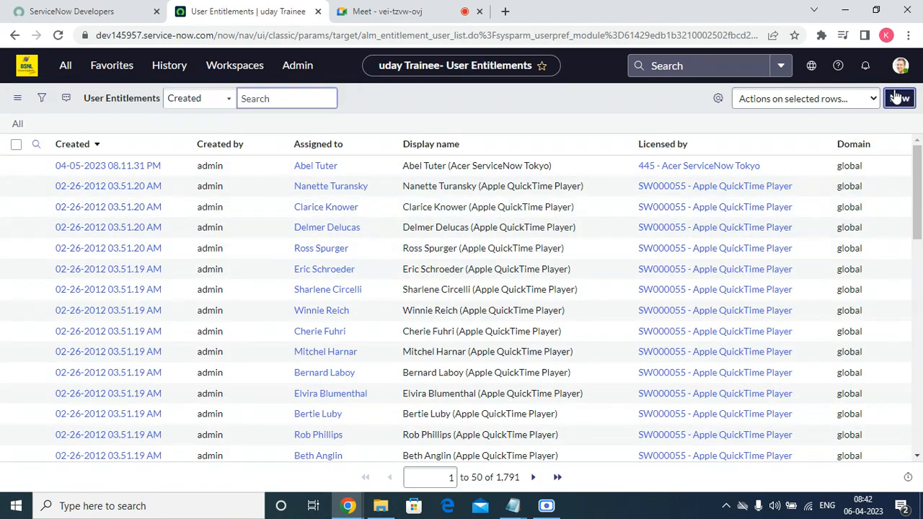
pyautogui.click(896, 98)
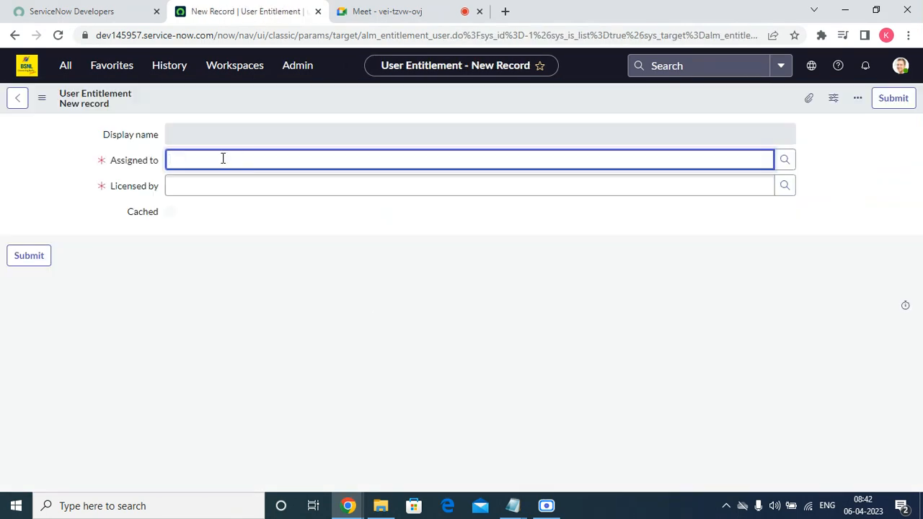
# Step: Assign a second user and set Licensed by to 445 - Acer ServiceNow Tokyo
pyautogui.click(222, 159)
pyautogui.click(784, 159)
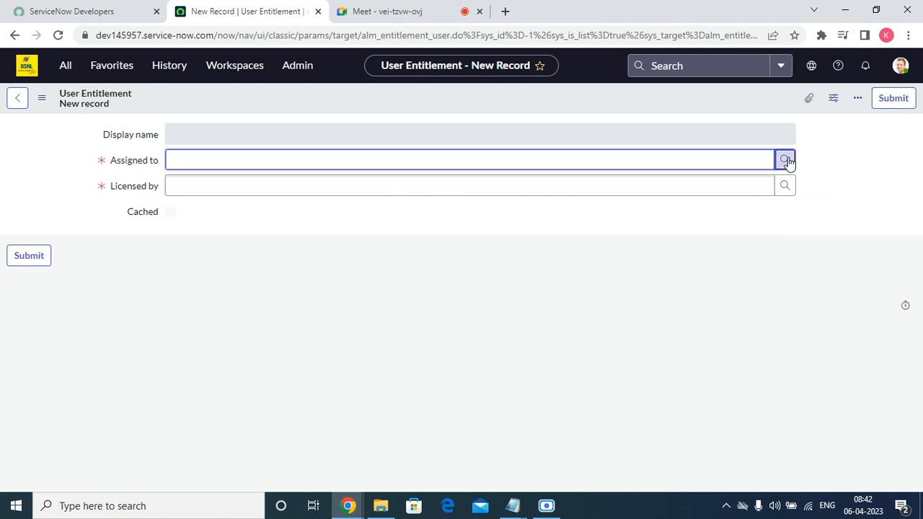
pyautogui.click(332, 266)
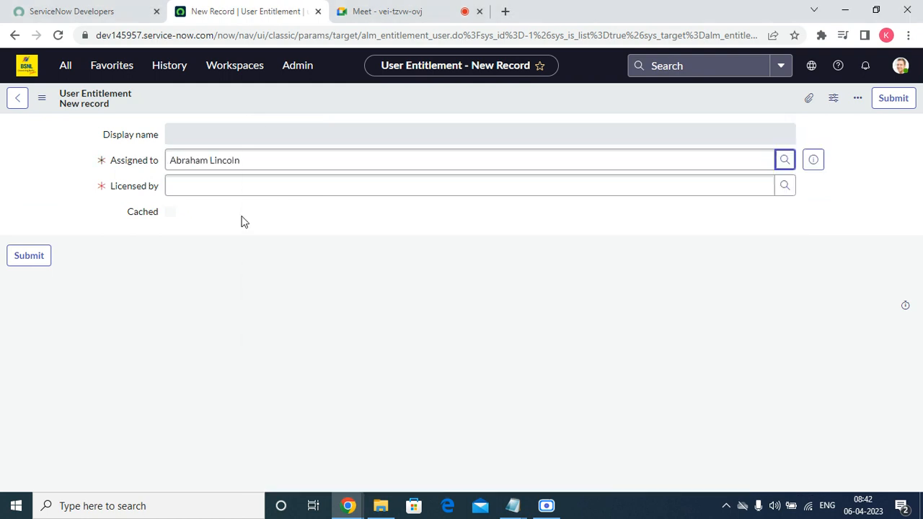
pyautogui.click(217, 186)
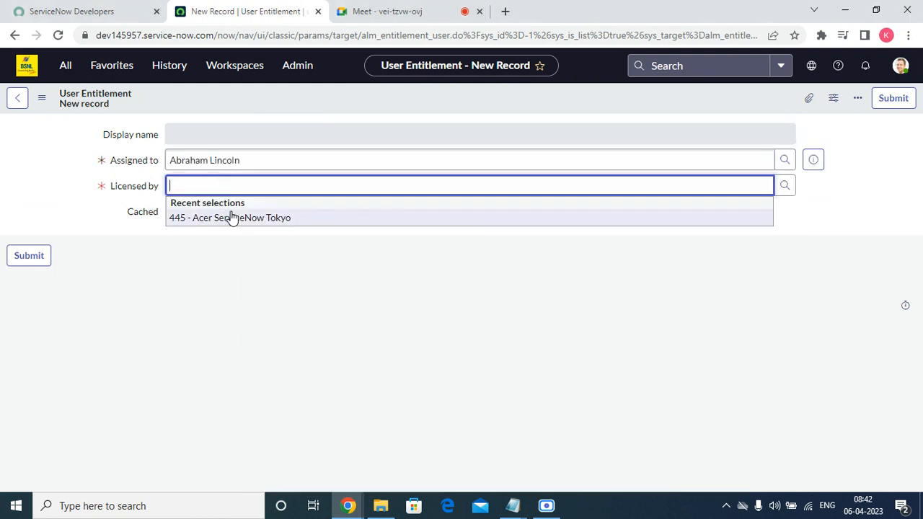
pyautogui.click(231, 214)
# Step: Save the entitlement and open the 445 license record from its preview
pyautogui.rightClick(322, 96)
pyautogui.click(343, 99)
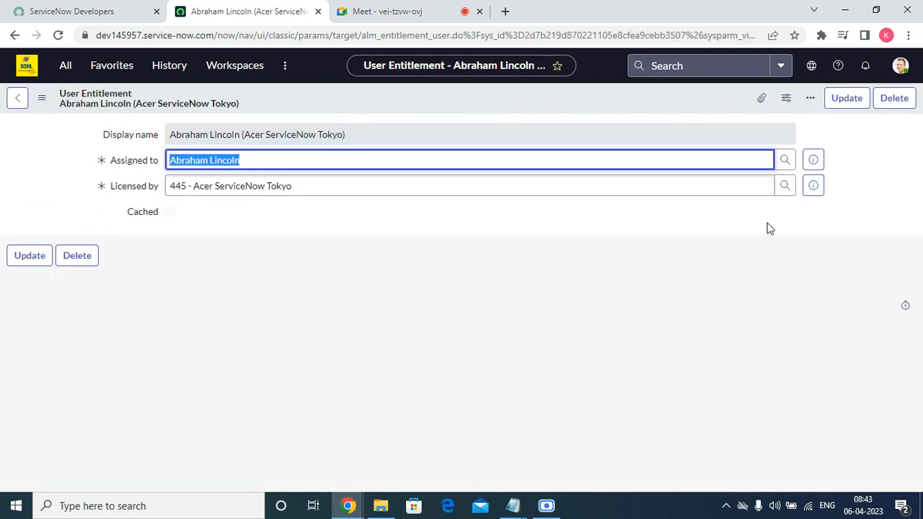
pyautogui.click(813, 186)
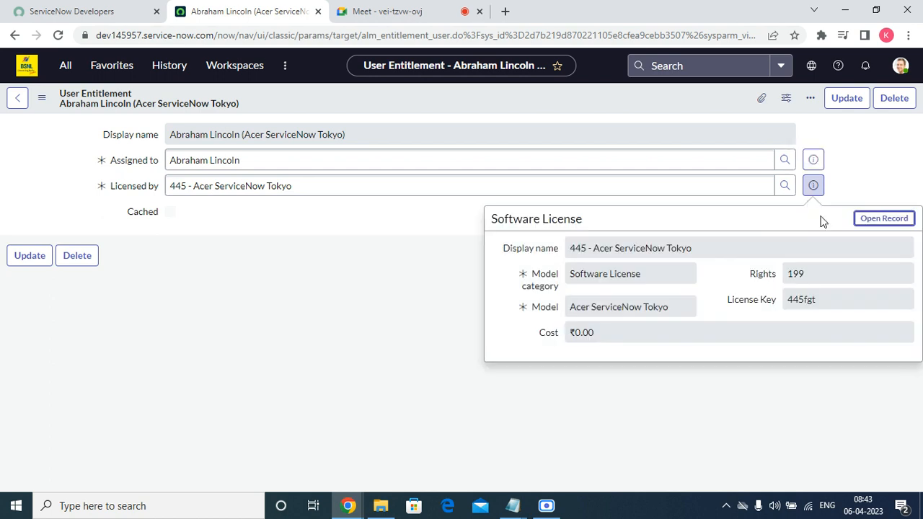
pyautogui.click(865, 224)
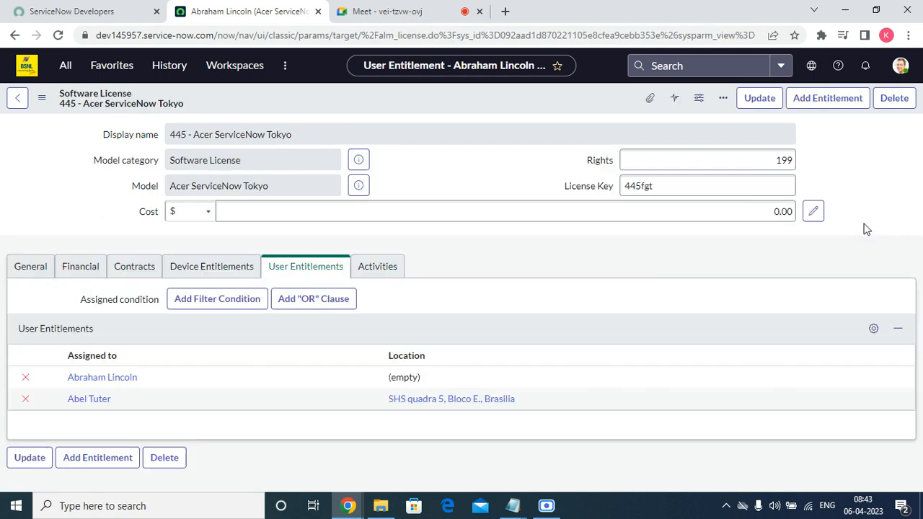